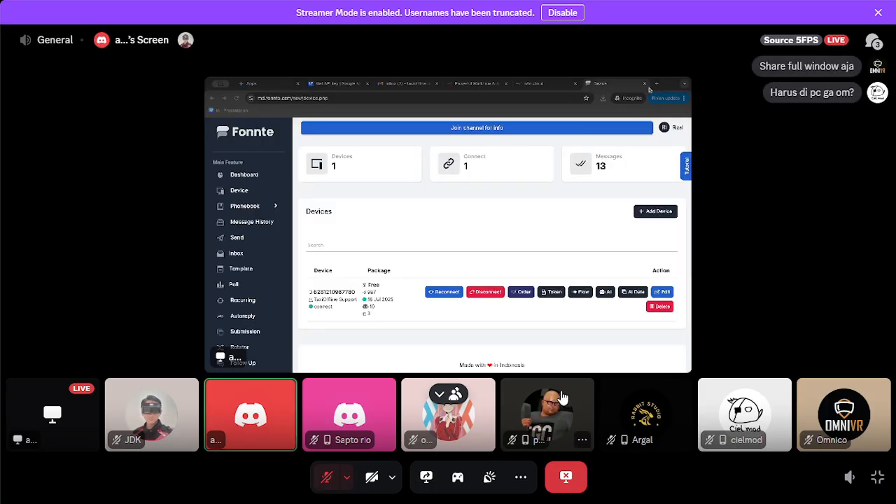
Step: Expand the shared screen to fill the Discord window and unmute the microphone
{"action": "left_click", "coordinate": [448, 394]}
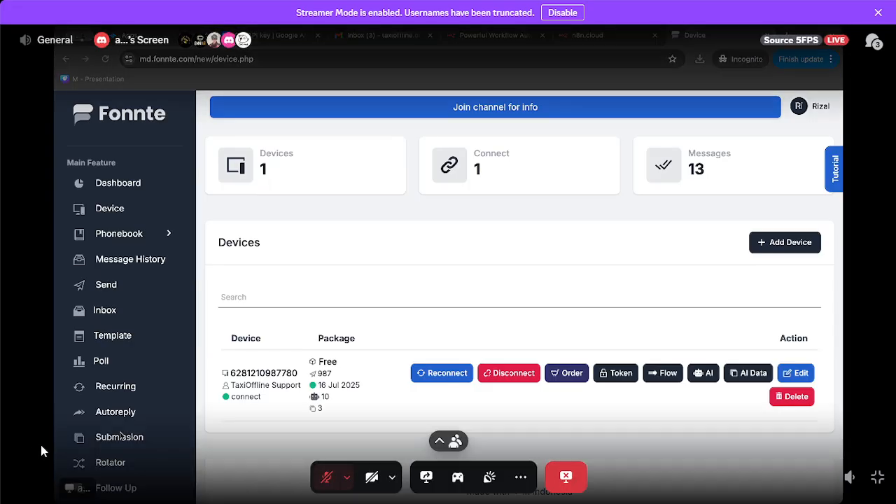
{"action": "left_click", "coordinate": [328, 481]}
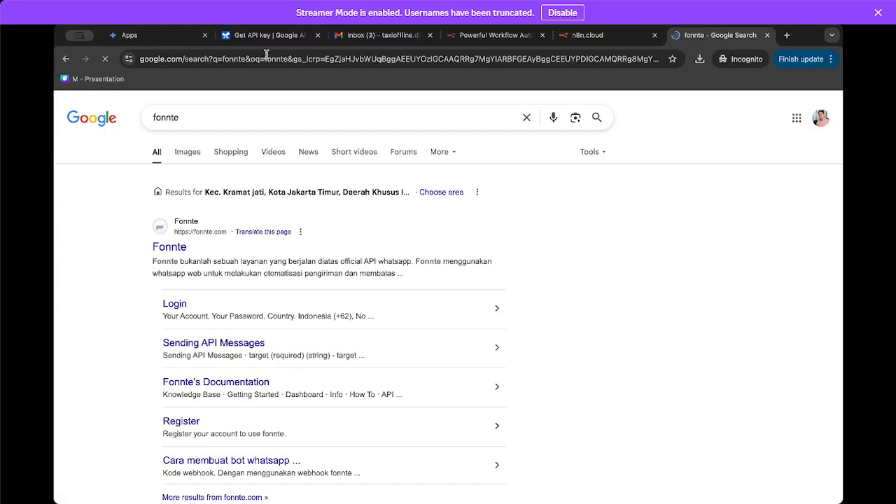
Step: Load fonnte.com from the Fonnte search result, then briefly open and close Discord's call chat
{"action": "left_click", "coordinate": [171, 248]}
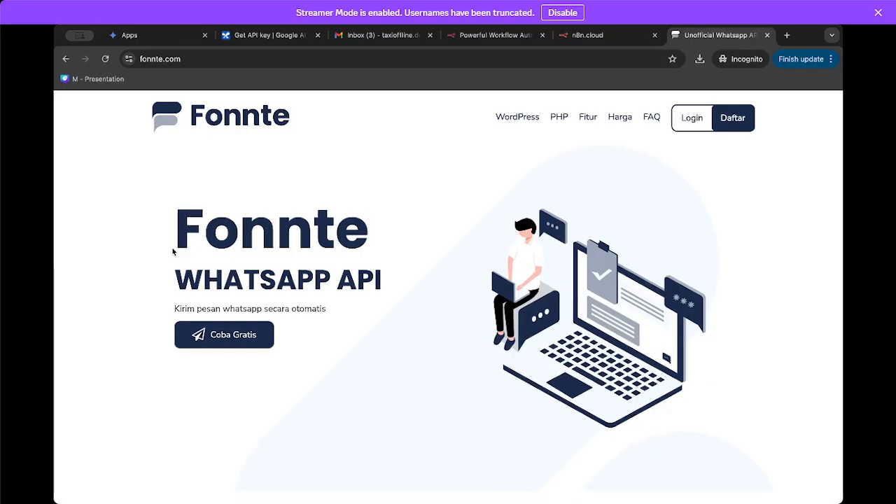
{"action": "mouse_move", "coordinate": [867, 89]}
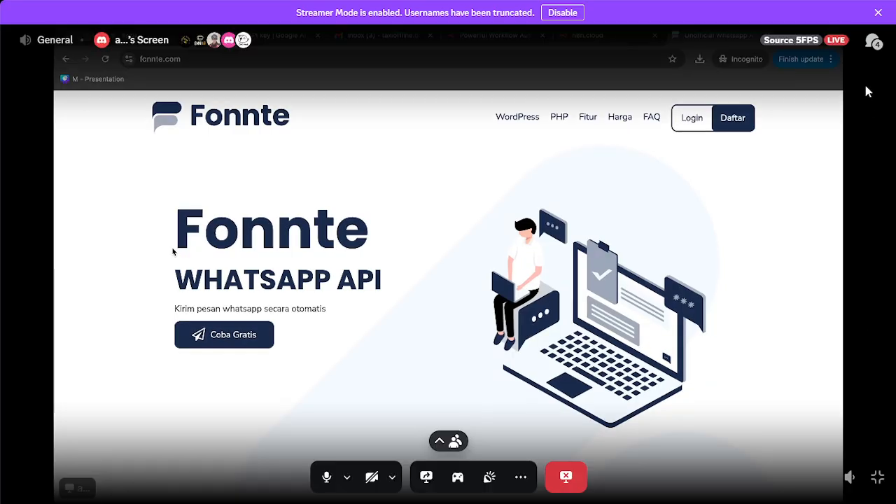
{"action": "left_click", "coordinate": [875, 43]}
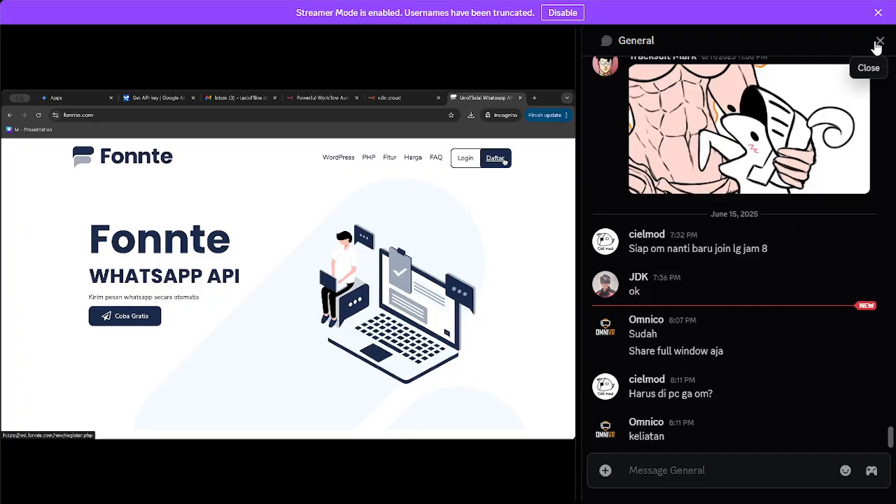
{"action": "left_click", "coordinate": [878, 43]}
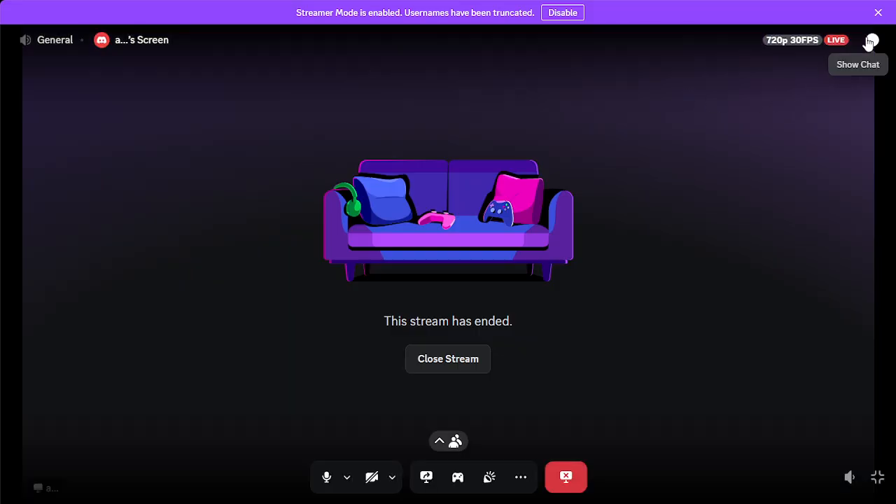
Step: Open Discord's call chat panel and close it again
{"action": "left_click", "coordinate": [871, 42]}
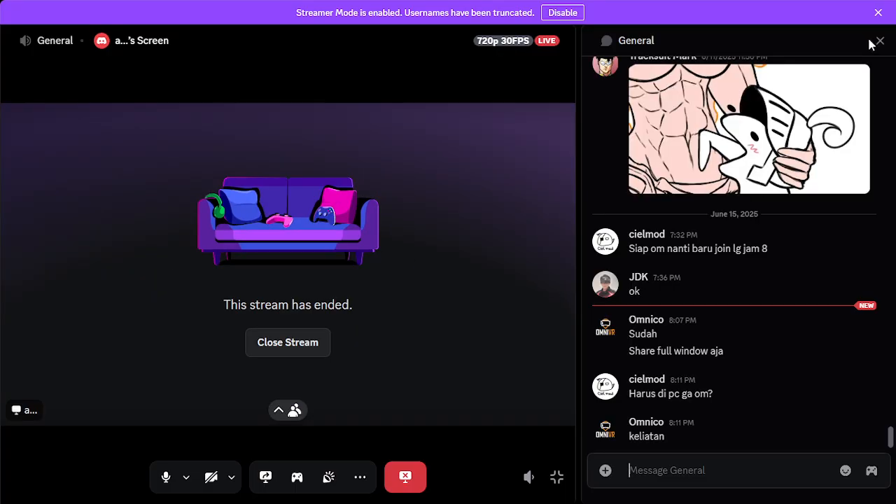
{"action": "left_click", "coordinate": [880, 43]}
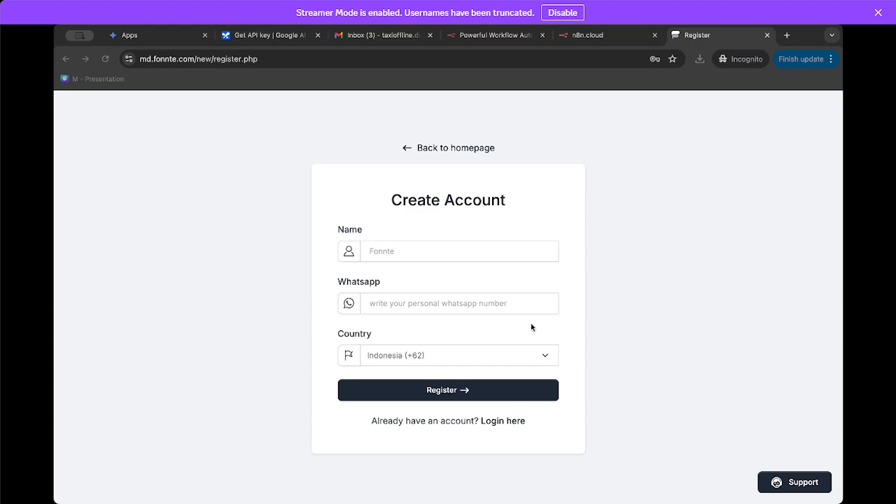
Step: Switch to the login form and sign in to Fonnte with Chrome's saved account credentials
{"action": "left_click", "coordinate": [505, 423]}
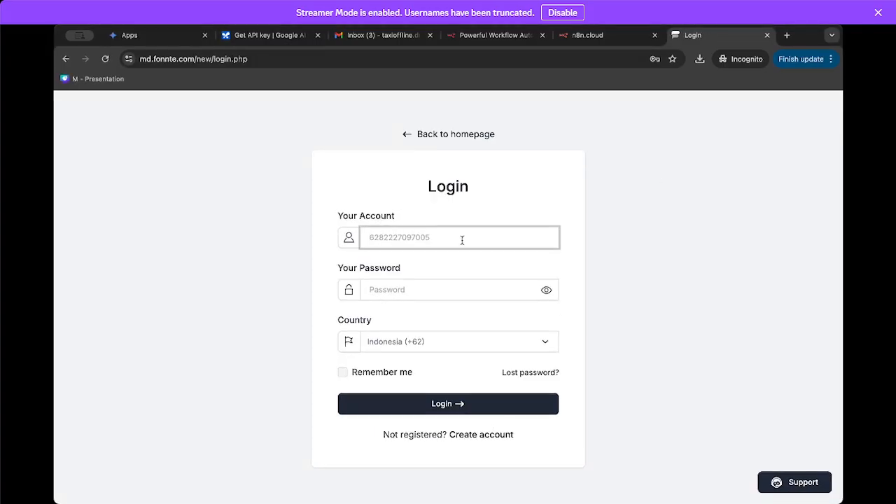
{"action": "left_click", "coordinate": [462, 238]}
{"action": "left_click", "coordinate": [465, 270]}
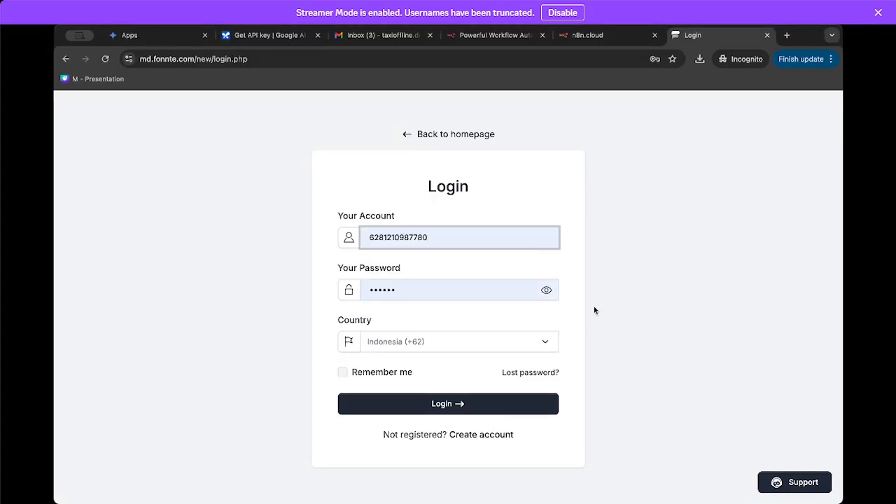
{"action": "left_click", "coordinate": [441, 404]}
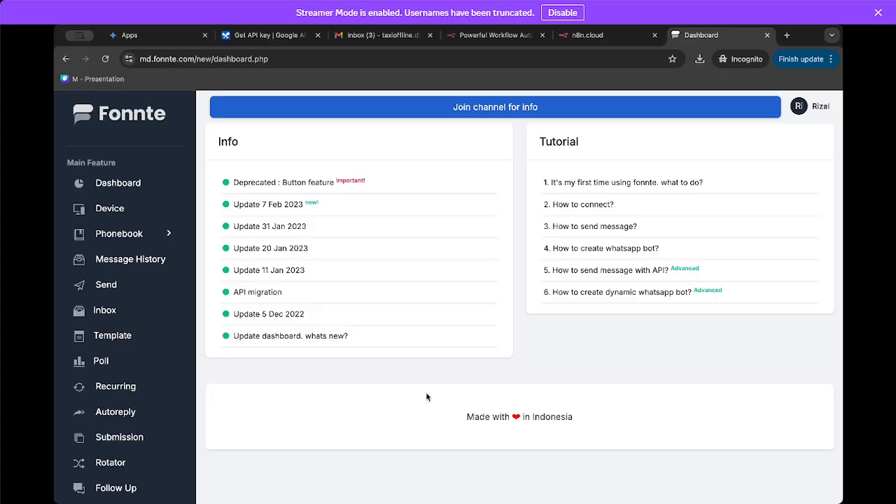
Step: Go to Devices and try the Add Device form's fields and Chatbot toggle, closing it unsaved
{"action": "left_click", "coordinate": [112, 211]}
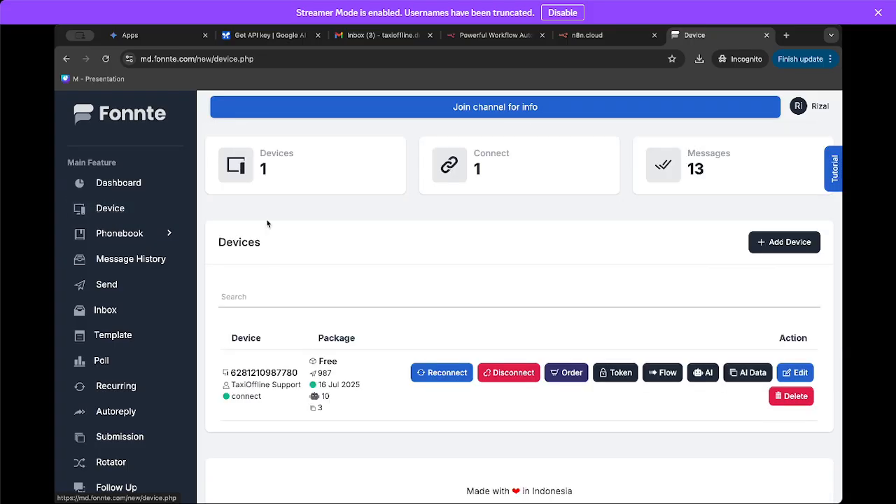
{"action": "left_click", "coordinate": [797, 243]}
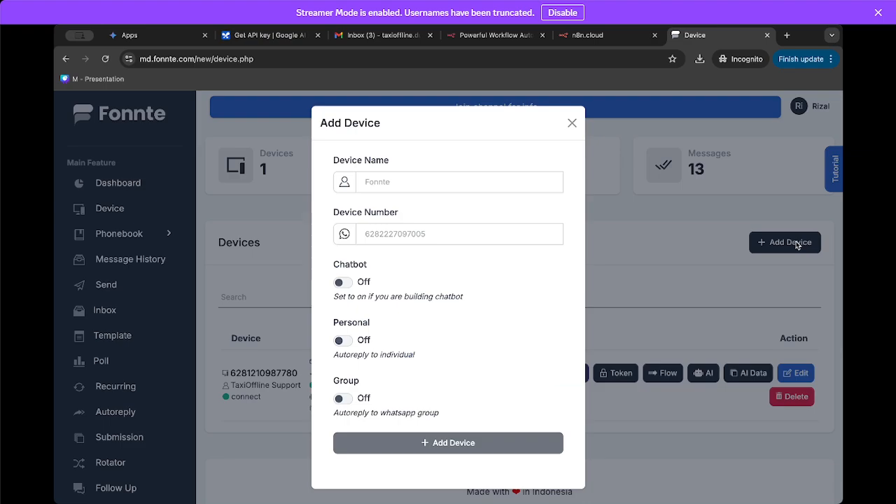
{"action": "left_click", "coordinate": [458, 239]}
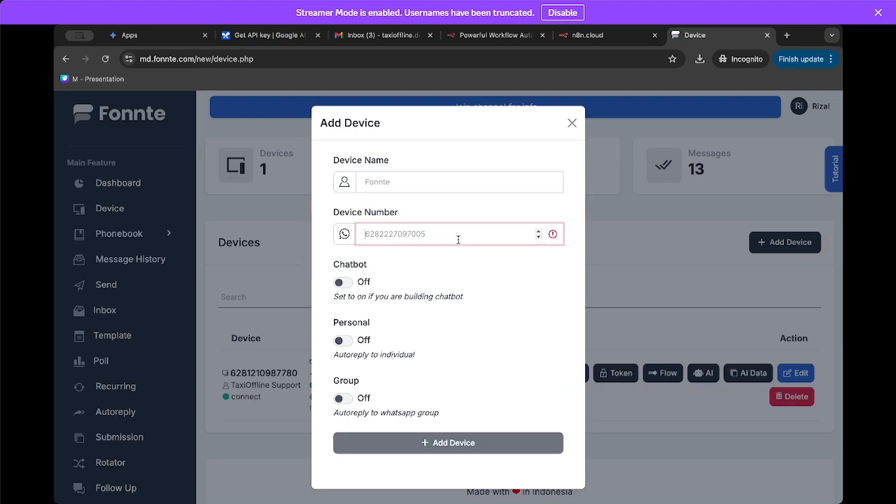
{"action": "left_click", "coordinate": [441, 185]}
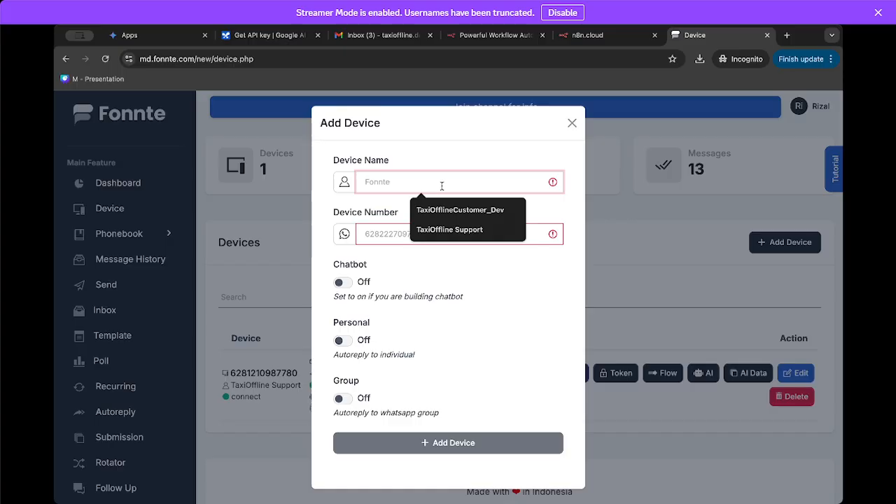
{"action": "left_click", "coordinate": [342, 283]}
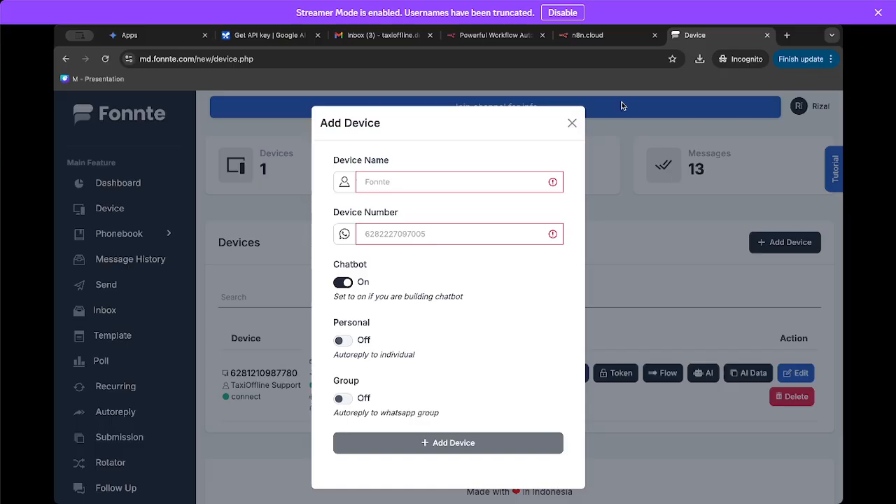
{"action": "left_click", "coordinate": [572, 122]}
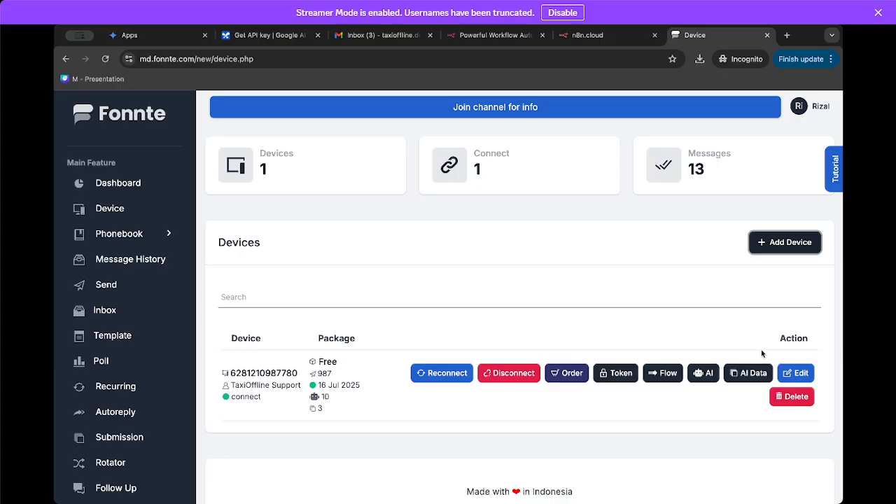
{"action": "left_click", "coordinate": [794, 373]}
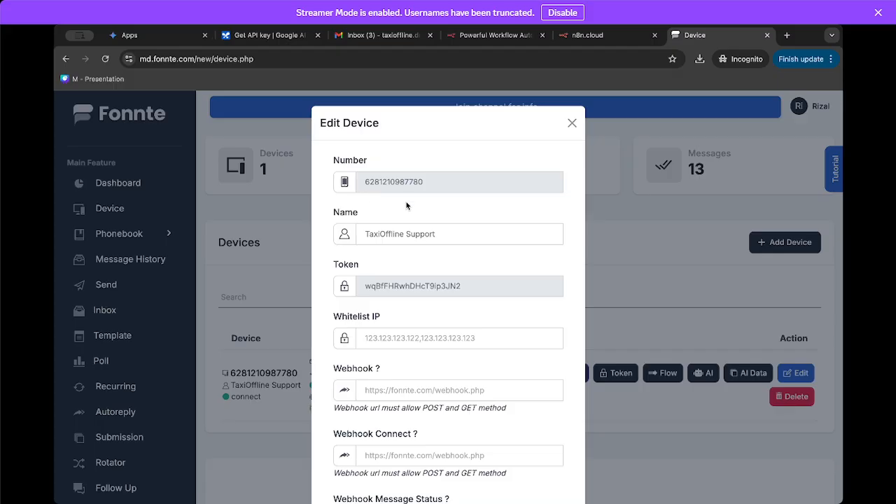
{"action": "left_click", "coordinate": [459, 236]}
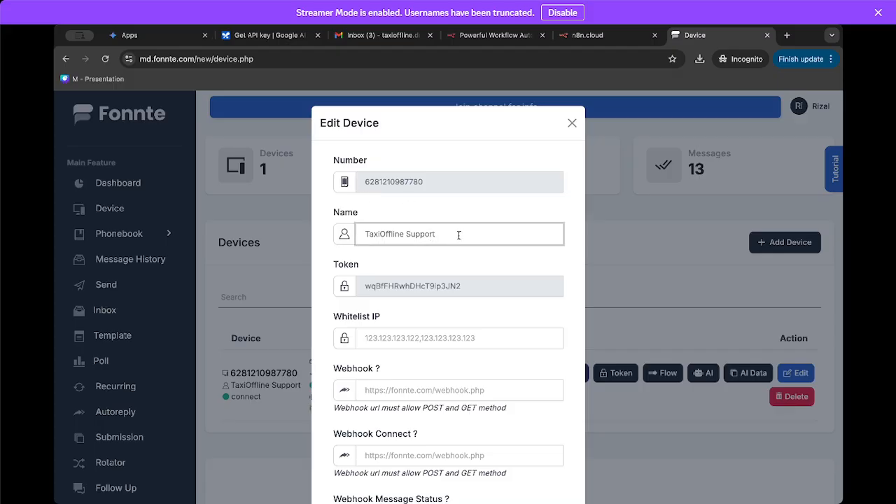
{"action": "scroll", "coordinate": [458, 232], "scroll_direction": "down", "scroll_amount": 1}
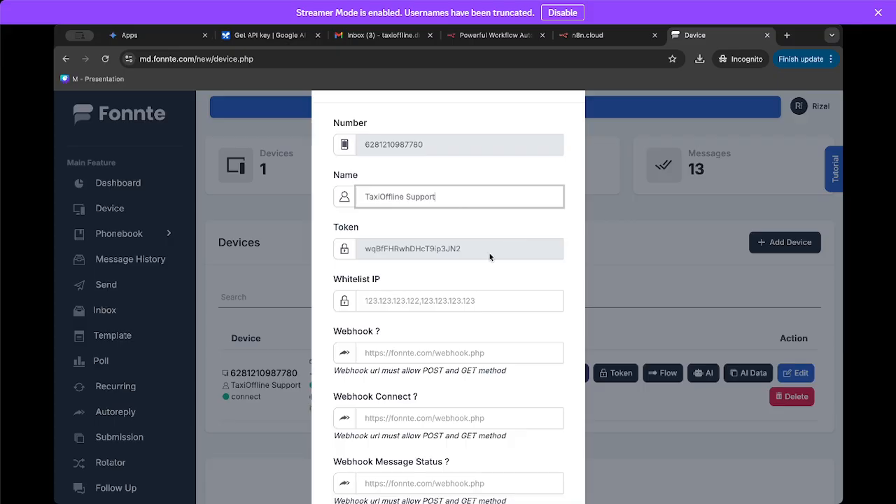
{"action": "scroll", "coordinate": [490, 256], "scroll_direction": "down", "scroll_amount": 4}
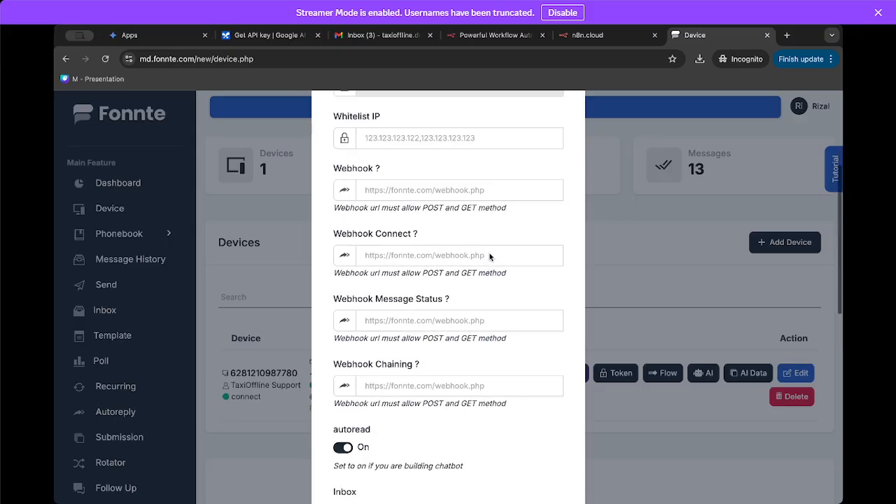
{"action": "scroll", "coordinate": [489, 255], "scroll_direction": "down", "scroll_amount": 5}
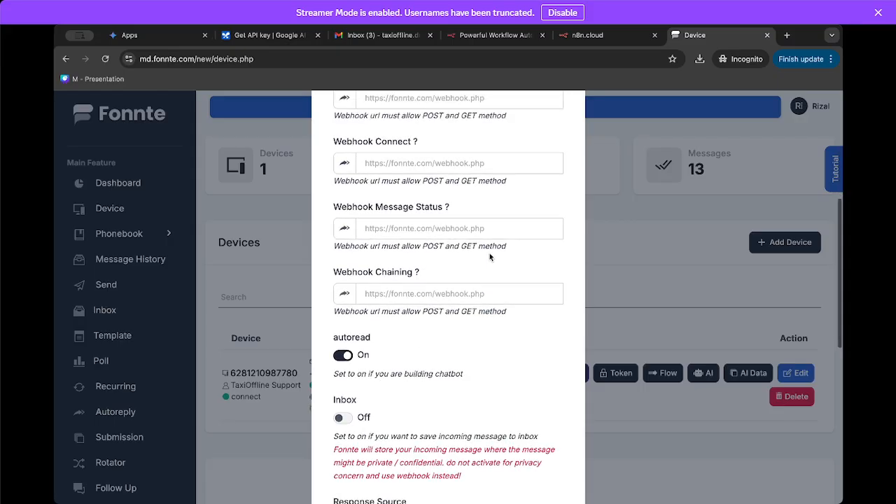
{"action": "scroll", "coordinate": [490, 257], "scroll_direction": "down", "scroll_amount": 2}
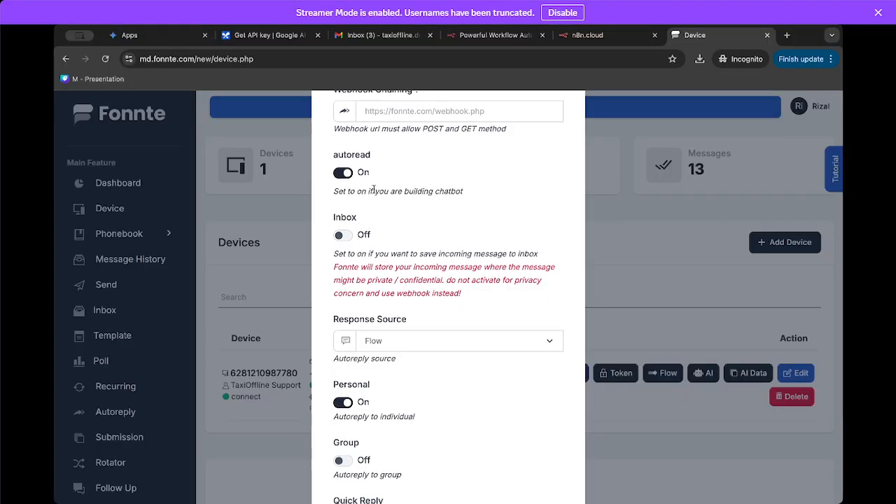
{"action": "left_click", "coordinate": [344, 173]}
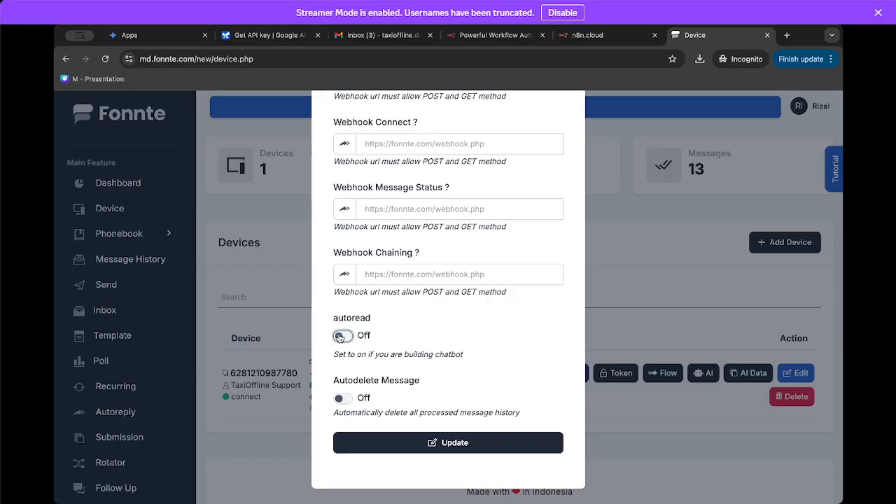
{"action": "left_click", "coordinate": [339, 336]}
{"action": "scroll", "coordinate": [340, 337], "scroll_direction": "down", "scroll_amount": 2}
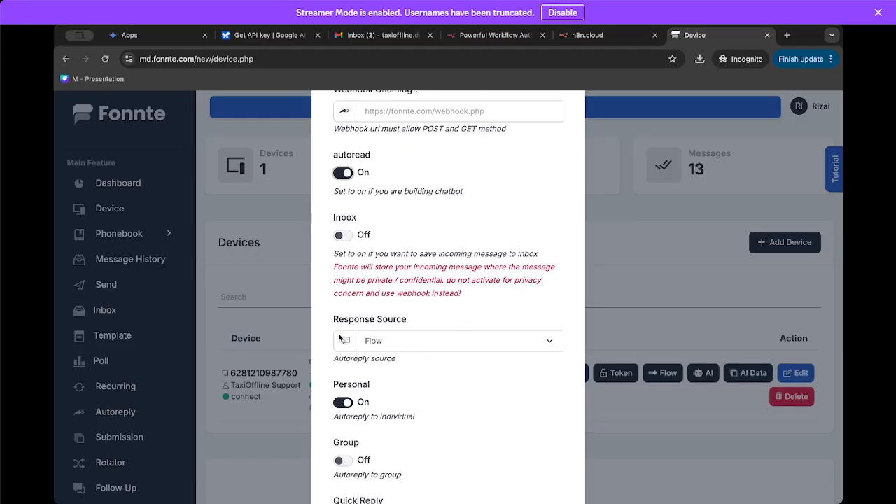
{"action": "left_click", "coordinate": [343, 403]}
{"action": "scroll", "coordinate": [422, 216], "scroll_direction": "down", "scroll_amount": 3}
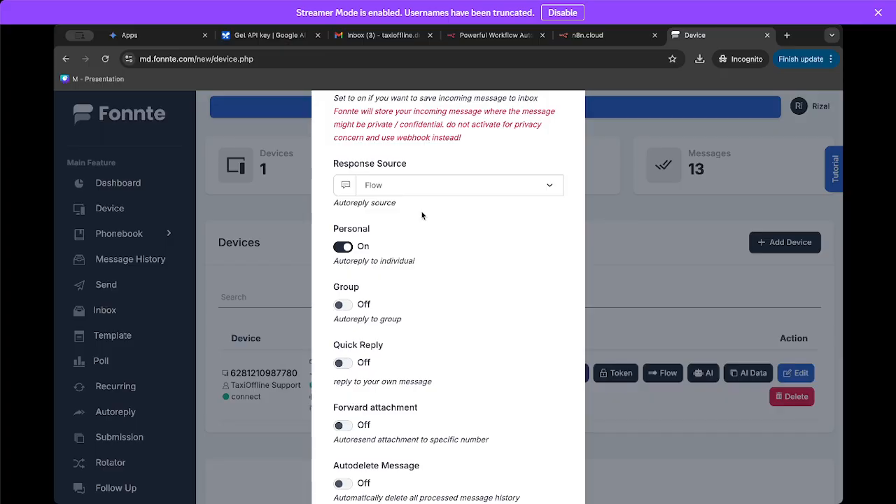
Step: Change the device's Response Source dropdown from Flow to Autoreply
{"action": "left_click", "coordinate": [441, 190]}
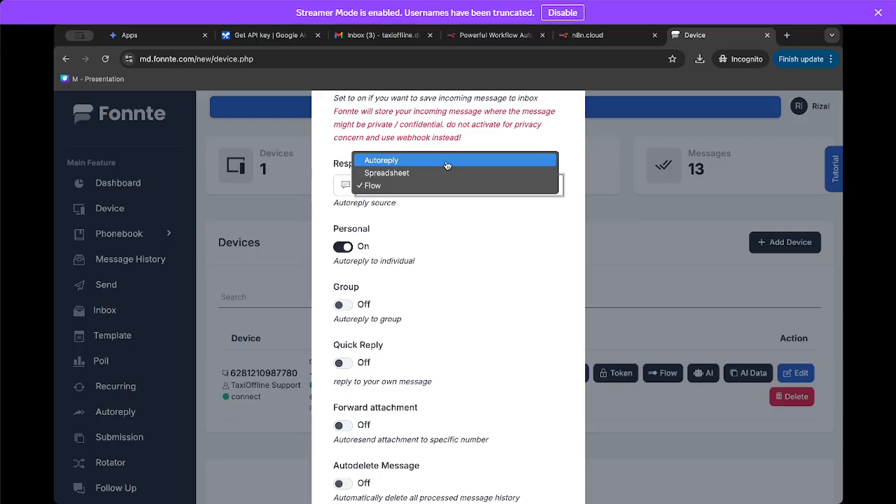
{"action": "left_click", "coordinate": [447, 162]}
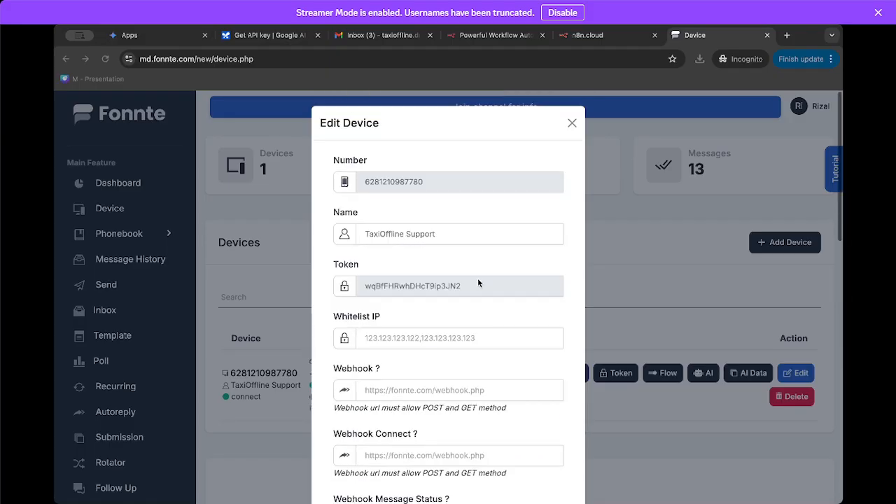
Step: Switch the Response Source back to Flow and scroll to the bottom of Edit Device
{"action": "scroll", "coordinate": [478, 283], "scroll_direction": "down", "scroll_amount": 2}
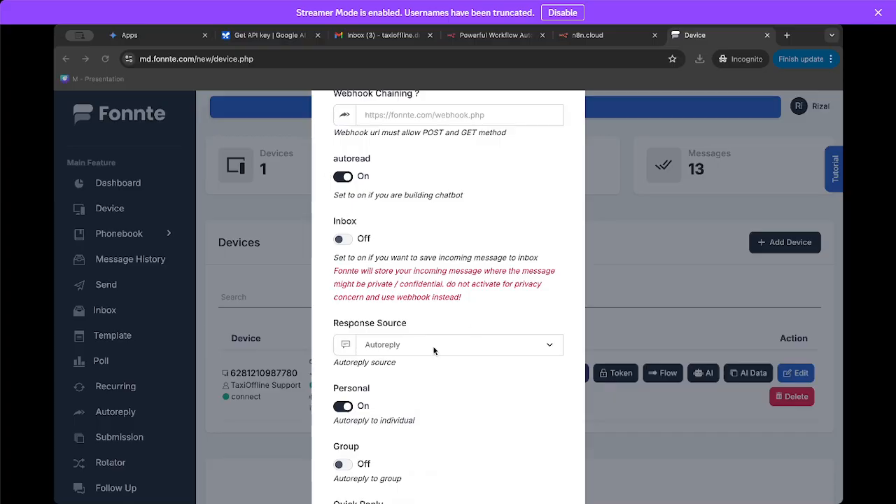
{"action": "left_click", "coordinate": [547, 346]}
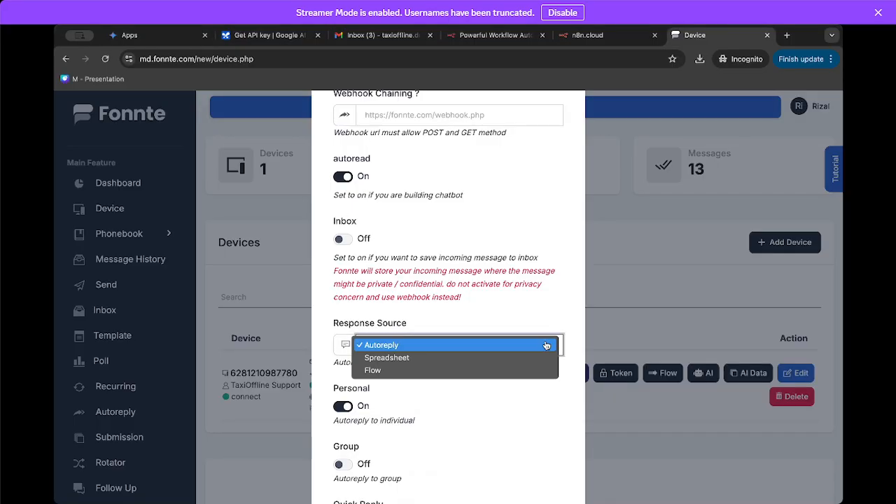
{"action": "left_click", "coordinate": [469, 348]}
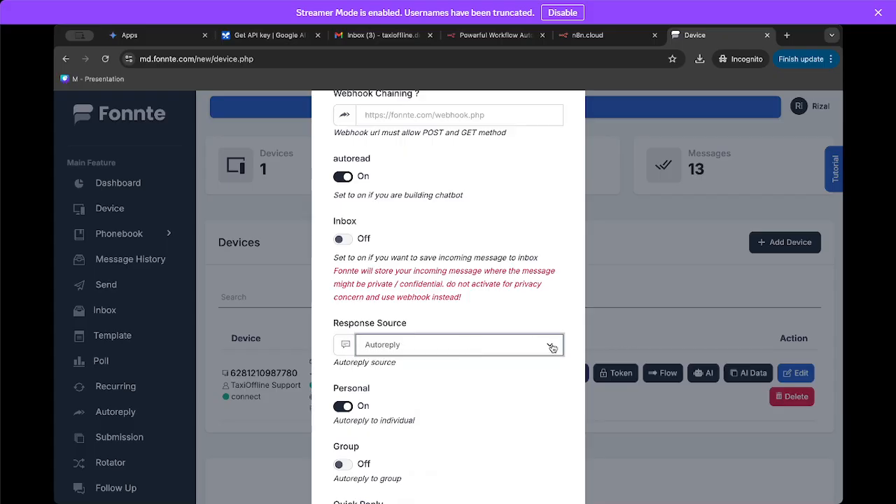
{"action": "left_click", "coordinate": [552, 346]}
{"action": "left_click", "coordinate": [471, 371]}
{"action": "scroll", "coordinate": [468, 430], "scroll_direction": "down", "scroll_amount": 3}
{"action": "scroll", "coordinate": [468, 435], "scroll_direction": "down", "scroll_amount": 2}
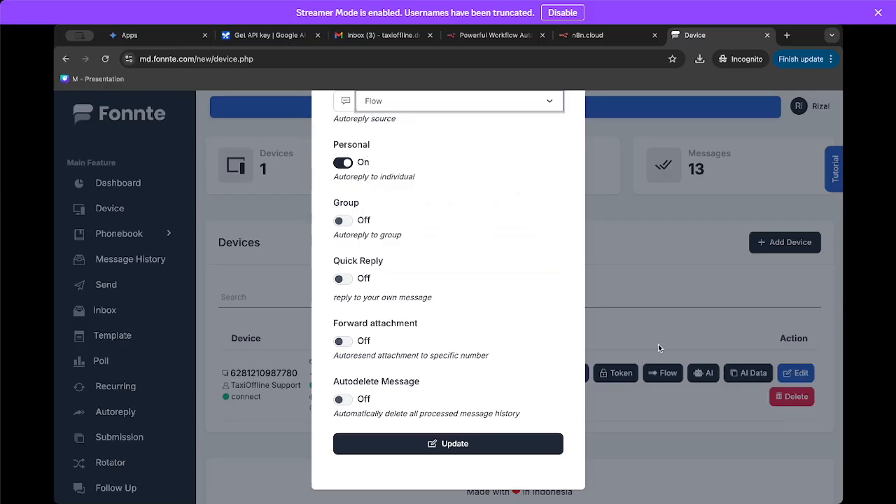
Step: Save the Edit Device settings with Update and dismiss the search suggestions list
{"action": "left_click", "coordinate": [492, 449]}
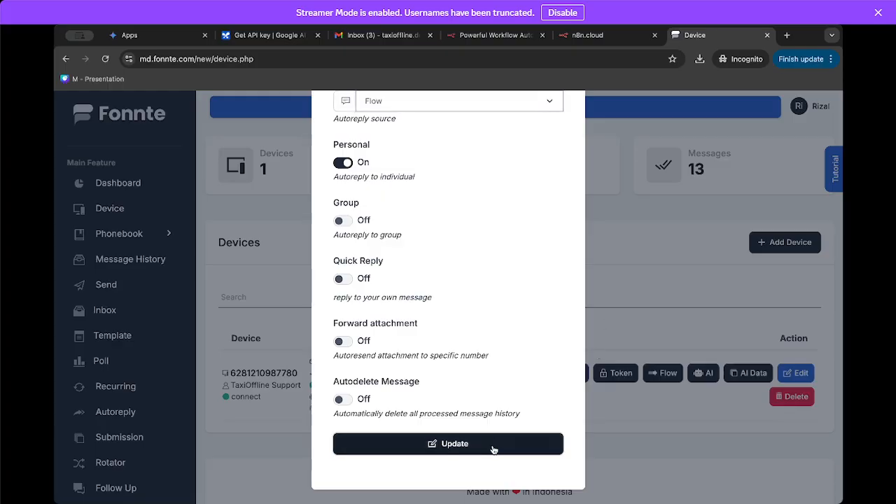
{"action": "left_click", "coordinate": [665, 294]}
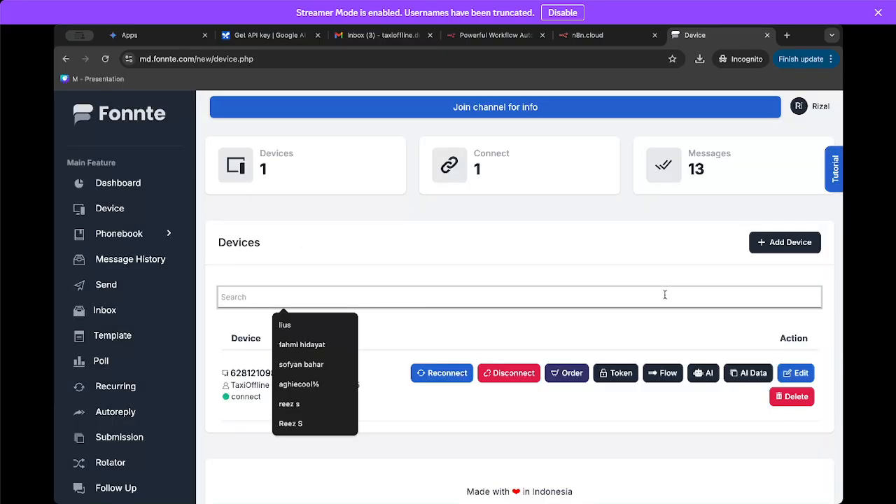
{"action": "left_click", "coordinate": [541, 341]}
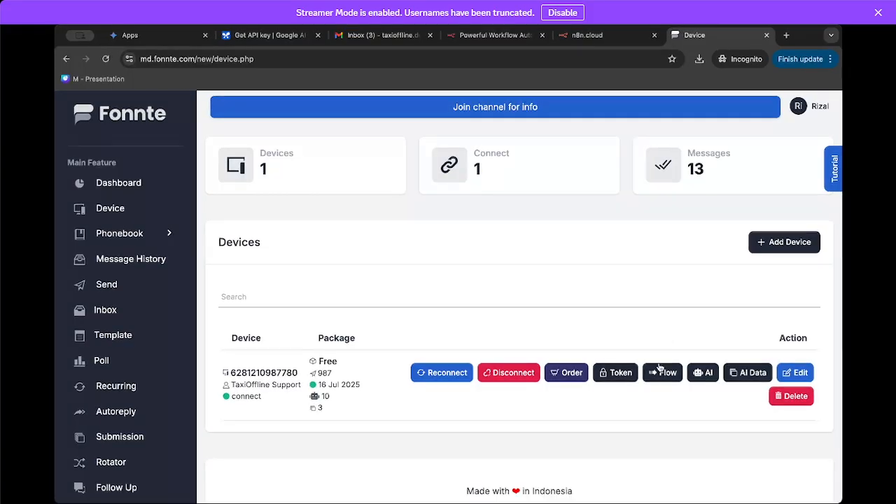
Step: Open the Flow editor from the device's Action column
{"action": "left_click", "coordinate": [664, 378]}
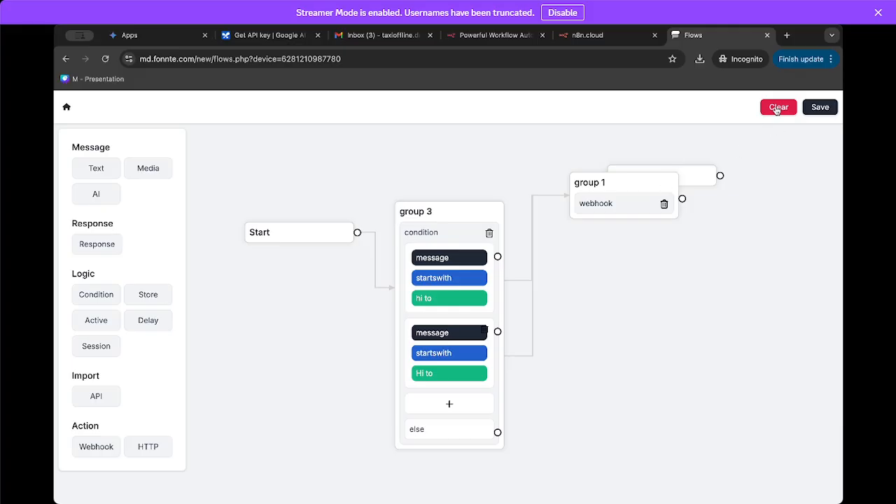
Step: Clear all flow groups leaving only Start, then show and hide Discord's member list
{"action": "left_click", "coordinate": [776, 111]}
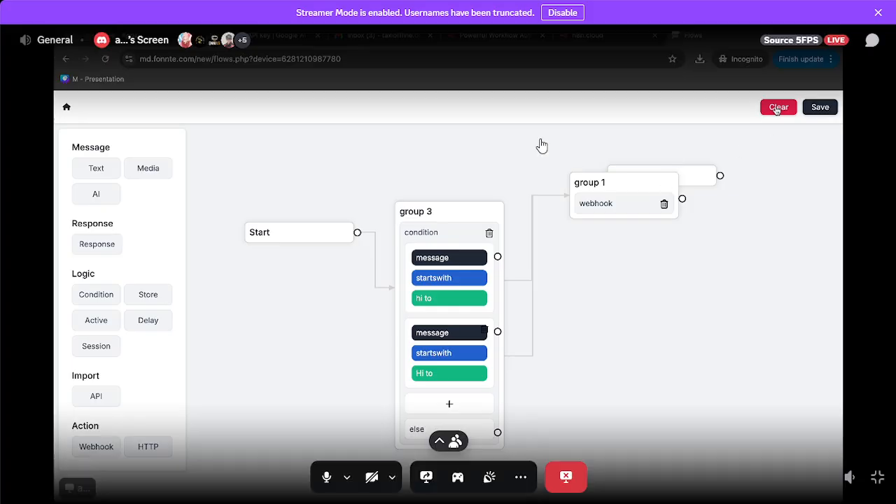
{"action": "left_click", "coordinate": [448, 447]}
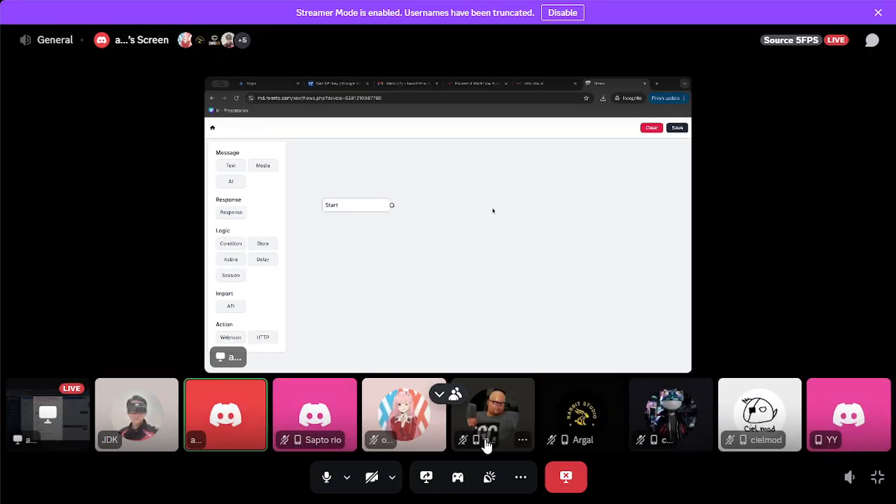
{"action": "left_click", "coordinate": [441, 397]}
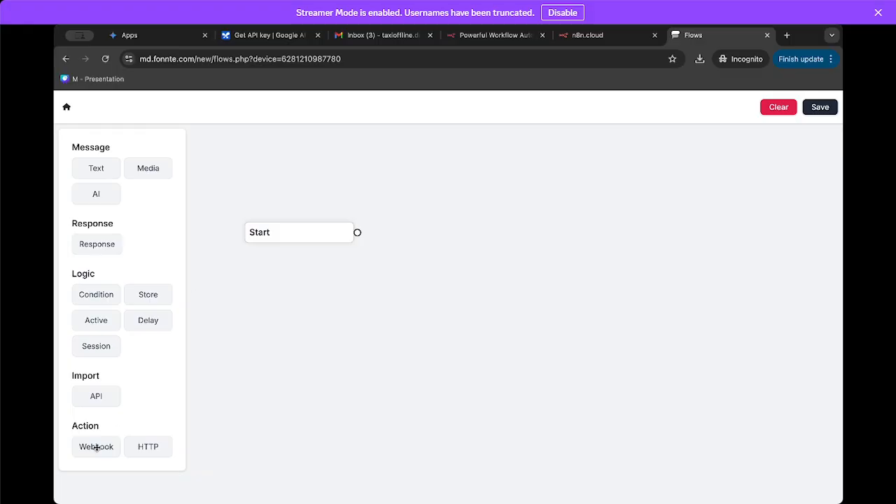
Step: Place a Webhook action block on the canvas beside Start, creating an unconnected group 4
{"action": "left_click_drag", "start_coordinate": [97, 447], "coordinate": [455, 235]}
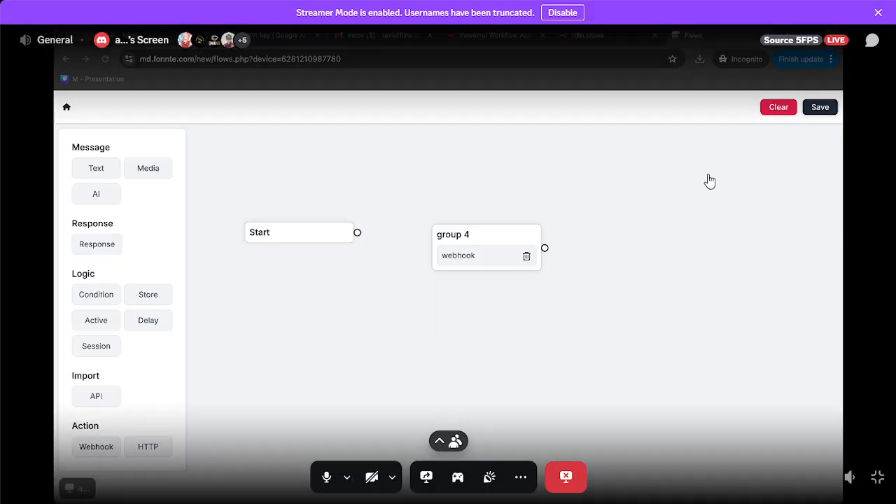
Step: Open and close the Discord channel chat, then move the presentation to the Gemini AI slide
{"action": "left_click", "coordinate": [872, 44]}
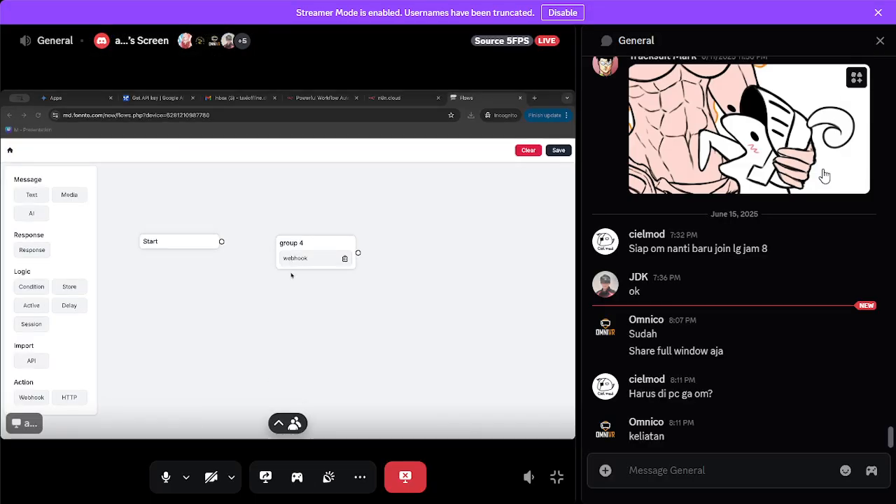
{"action": "left_click", "coordinate": [880, 41]}
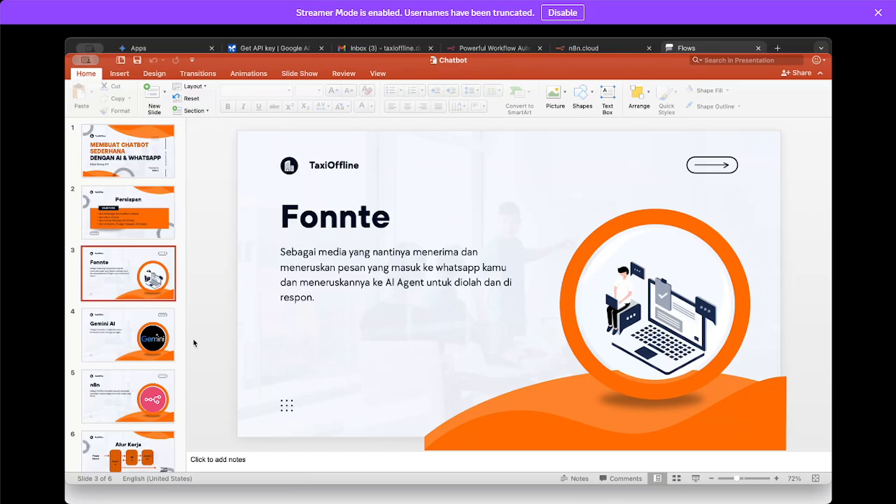
{"action": "left_click", "coordinate": [141, 335]}
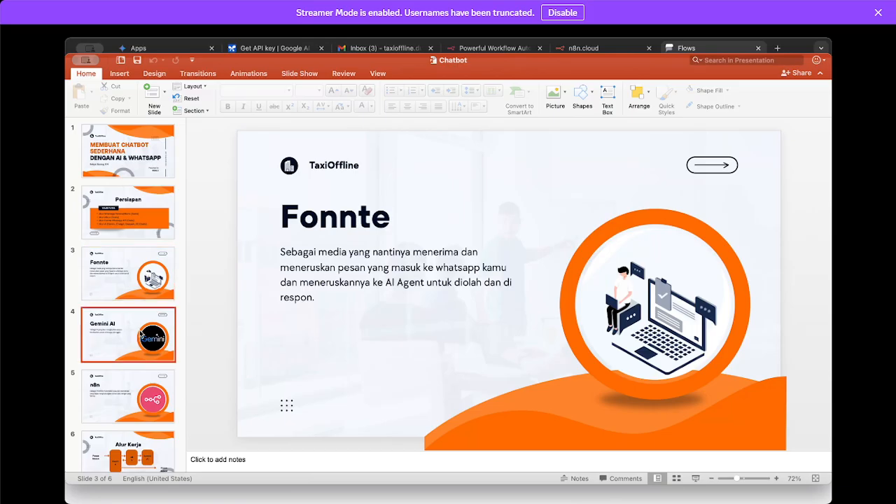
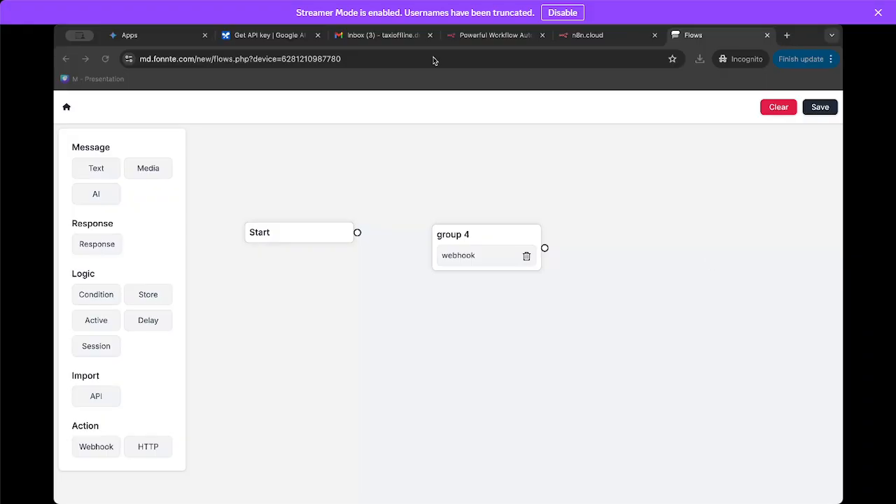
Step: Search 'gemini api key' in an incognito tab and follow the sponsored Gemini API result into AI Studio
{"action": "left_click", "coordinate": [788, 38]}
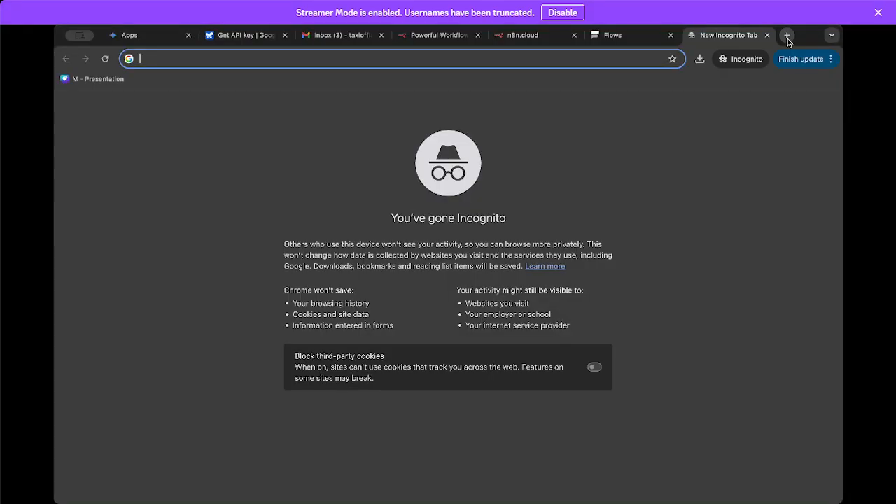
{"action": "type", "text": "gem"}
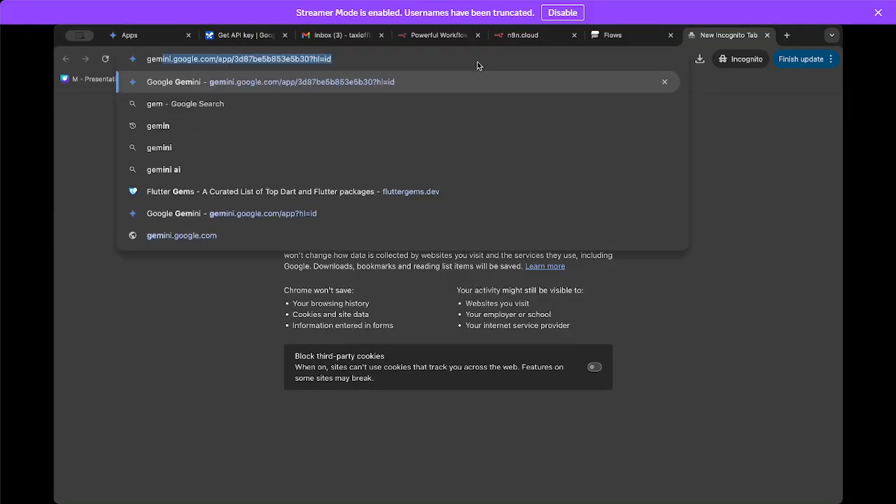
{"action": "type", "text": "ini"}
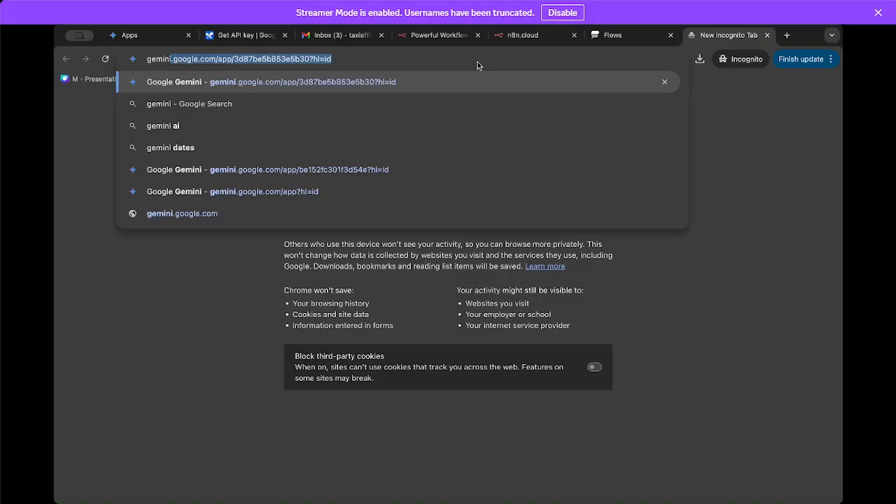
{"action": "key", "text": "BackSpace"}
{"action": "type", "text": "k"}
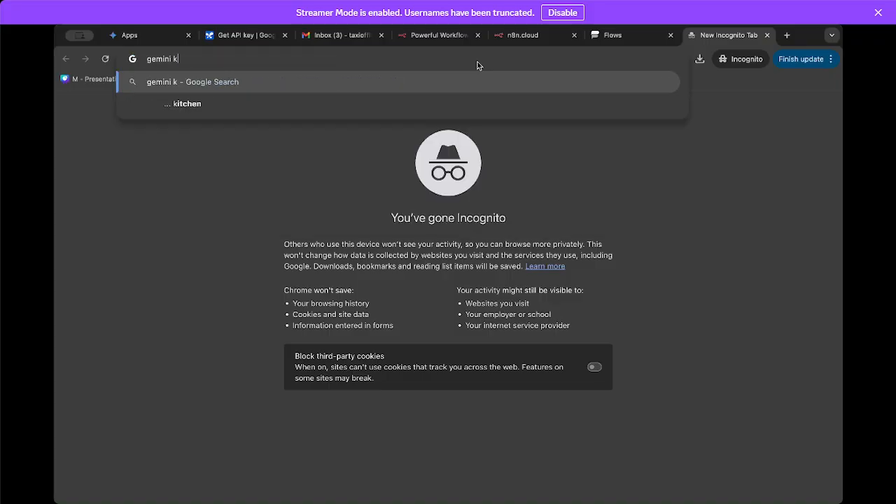
{"action": "key", "text": "BackSpace"}
{"action": "type", "text": "api key"}
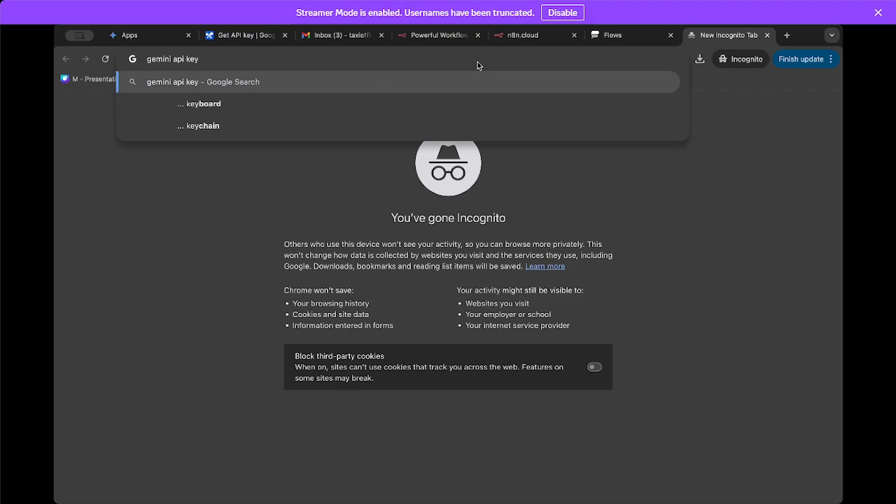
{"action": "key", "text": "Return"}
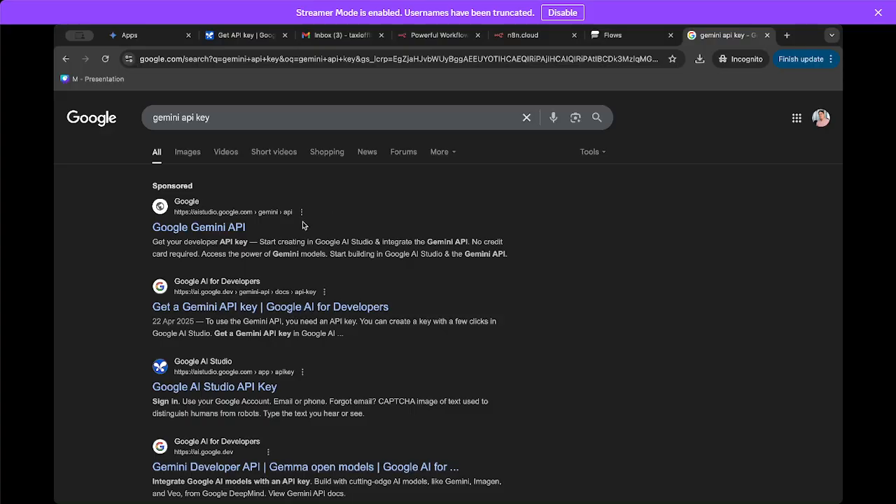
{"action": "left_click", "coordinate": [192, 231]}
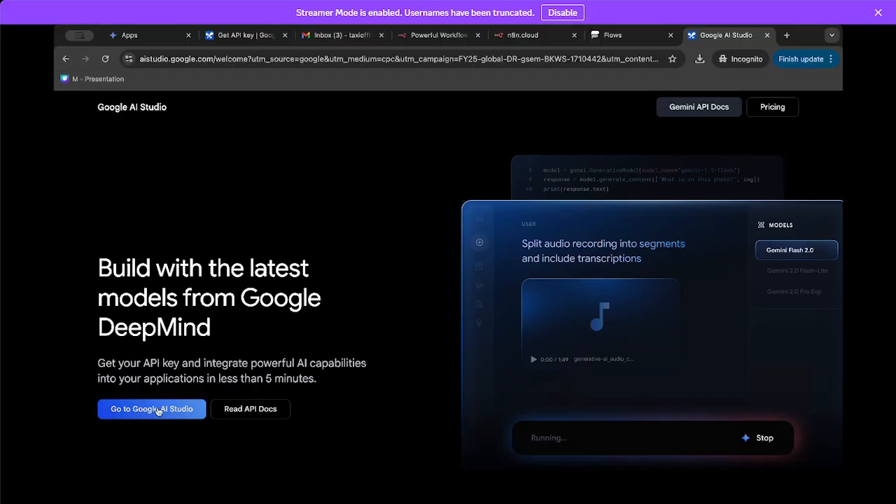
{"action": "left_click", "coordinate": [161, 409]}
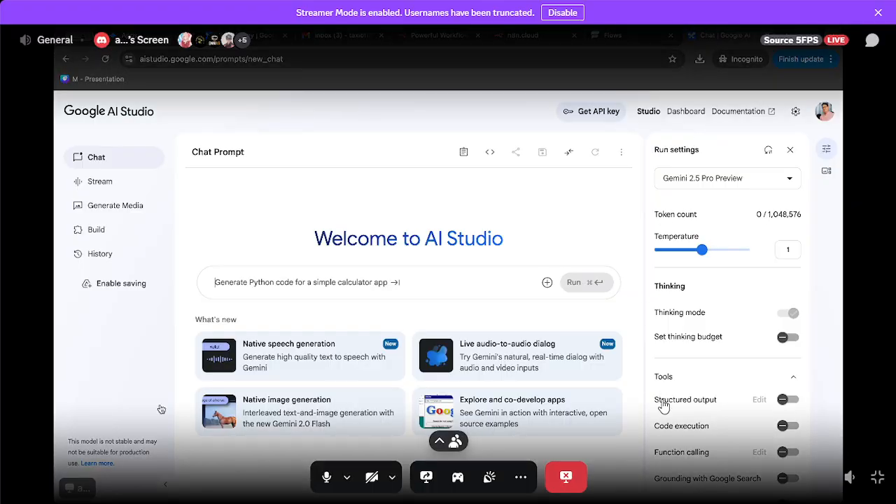
Step: Show the Discord call member tiles along the bottom of the shared screen
{"action": "left_click", "coordinate": [455, 443]}
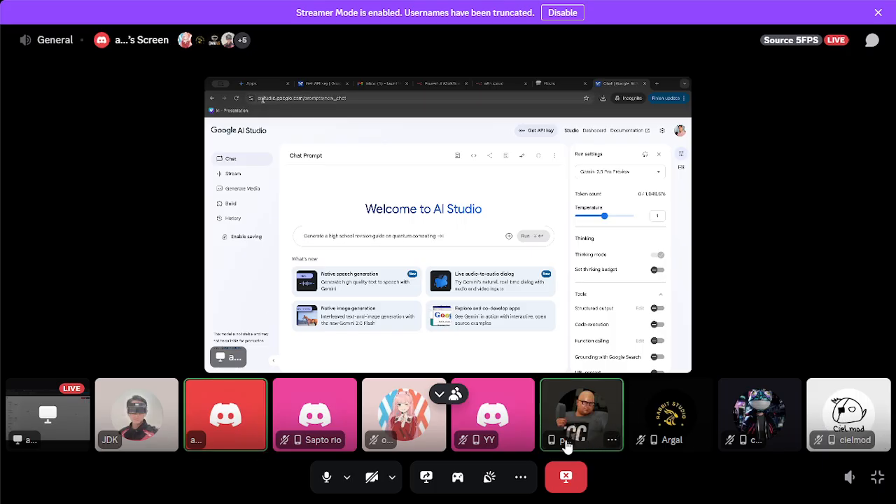
Step: Mute one participant from their tile's menu, then hide the member tiles to enlarge the stream
{"action": "left_click", "coordinate": [441, 395]}
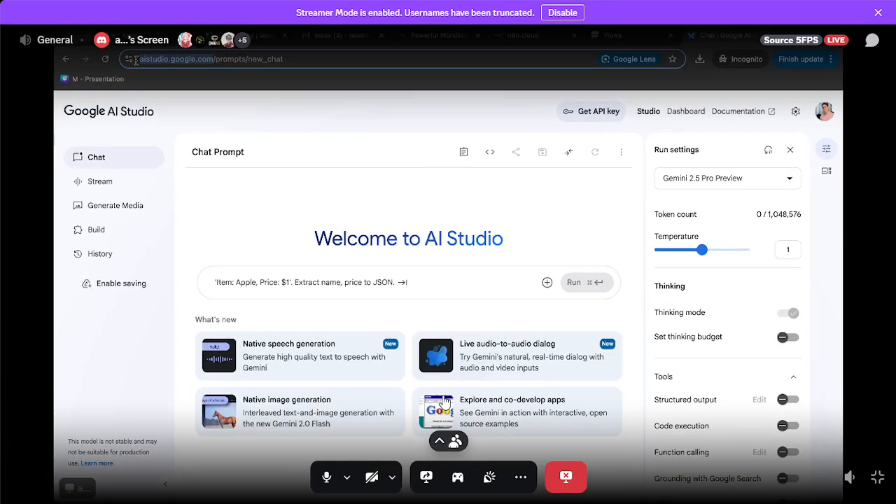
{"action": "left_click", "coordinate": [439, 442]}
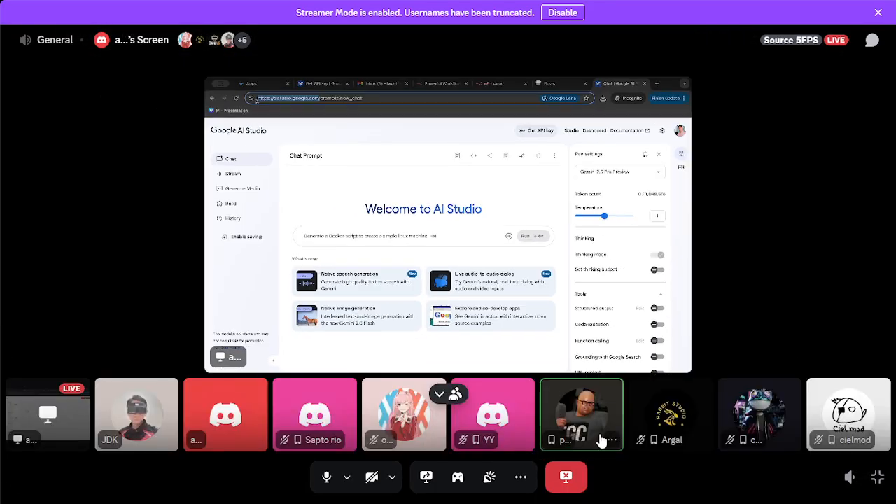
{"action": "right_click", "coordinate": [611, 440]}
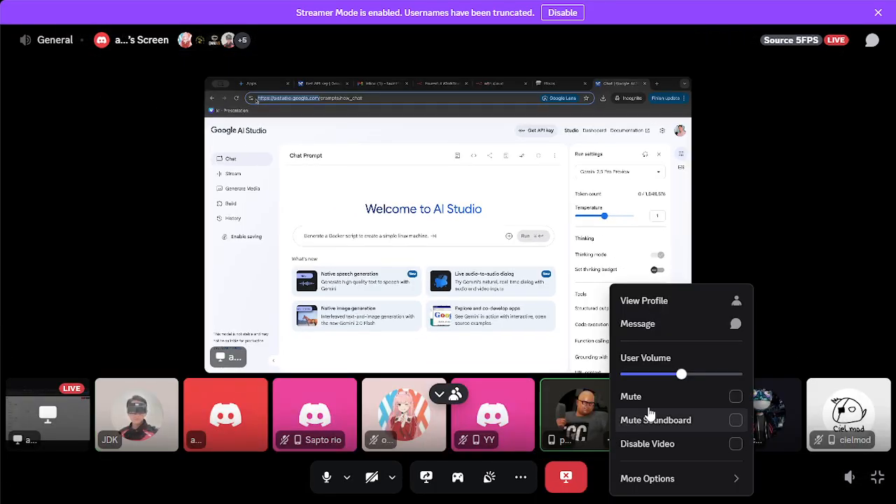
{"action": "left_click", "coordinate": [735, 403]}
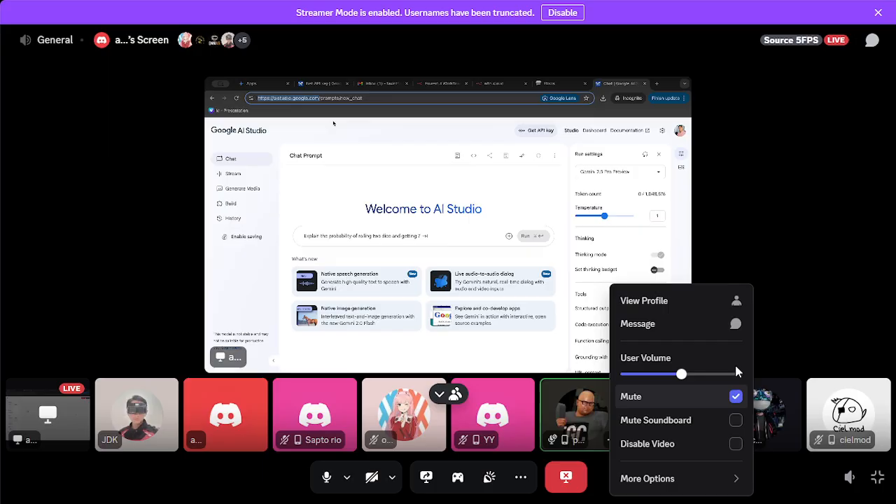
{"action": "left_click", "coordinate": [803, 265]}
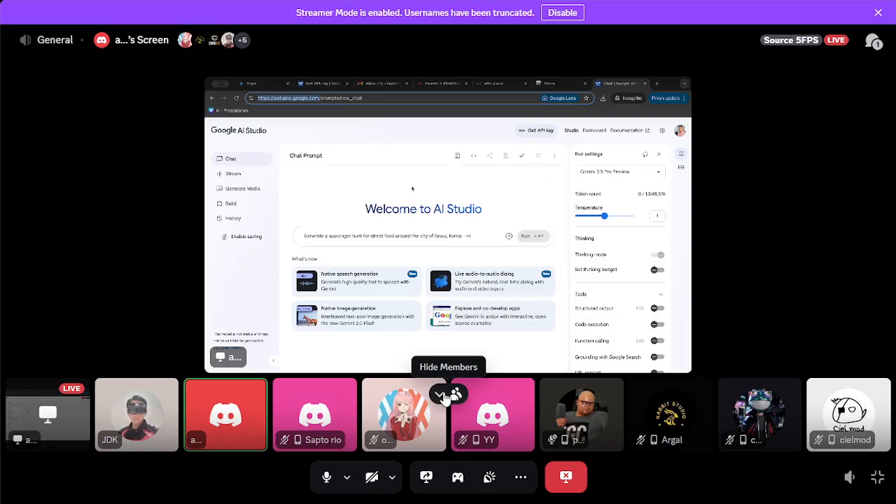
{"action": "left_click", "coordinate": [441, 395]}
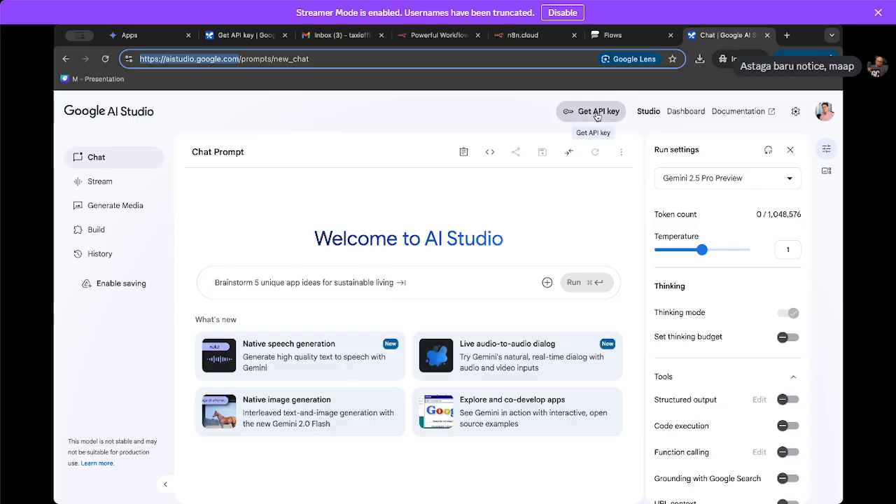
Step: Open AI Studio's API Keys page, then show slide 5 (n8n) in the Chatbot presentation
{"action": "left_click", "coordinate": [597, 114]}
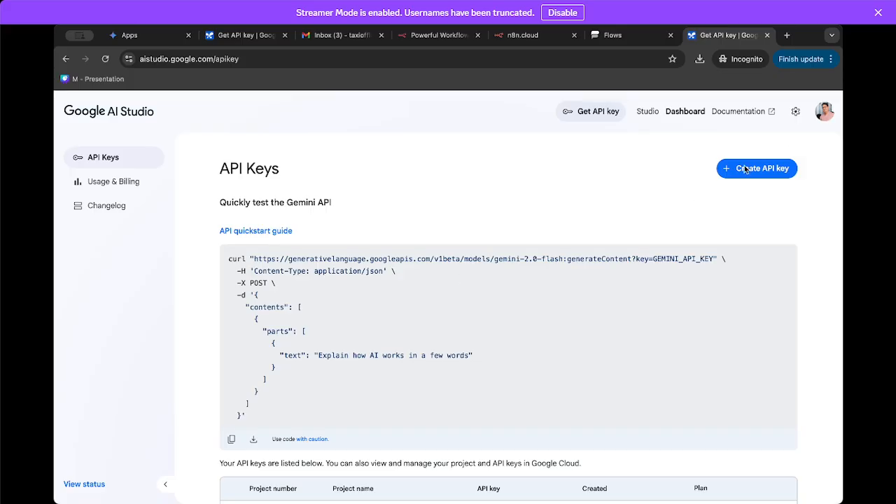
{"action": "key", "text": "super+Tab"}
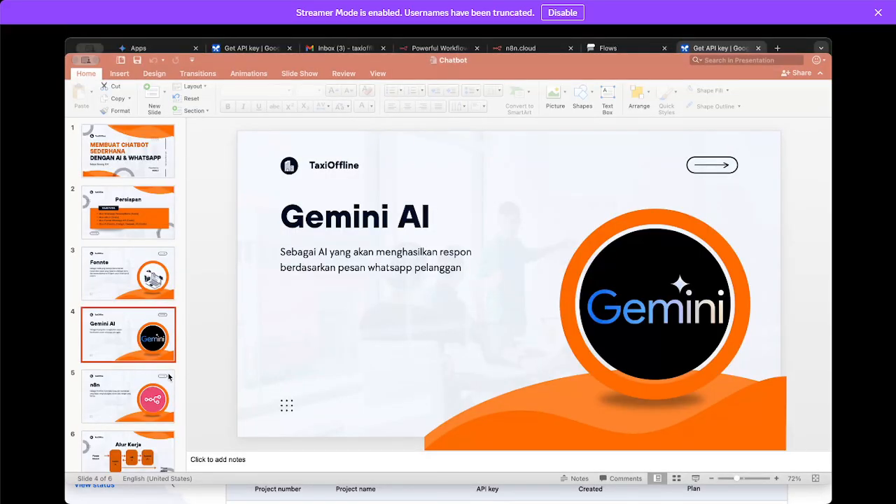
{"action": "left_click", "coordinate": [141, 344]}
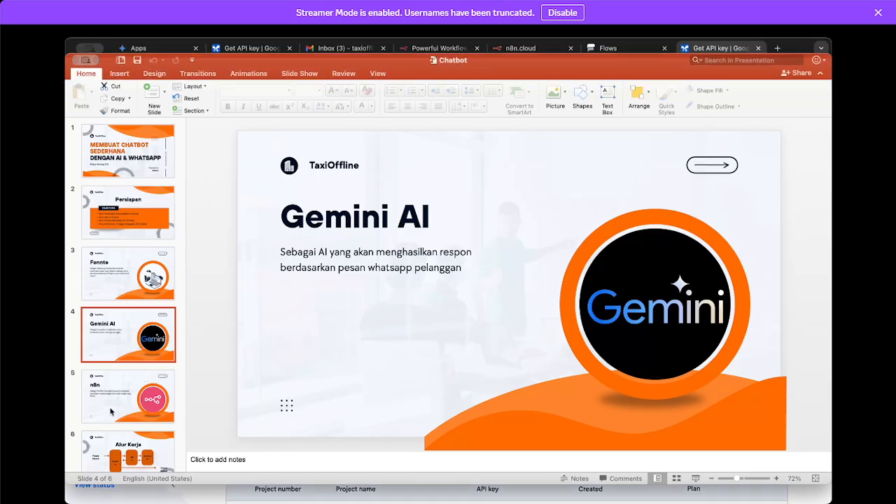
{"action": "left_click", "coordinate": [131, 397]}
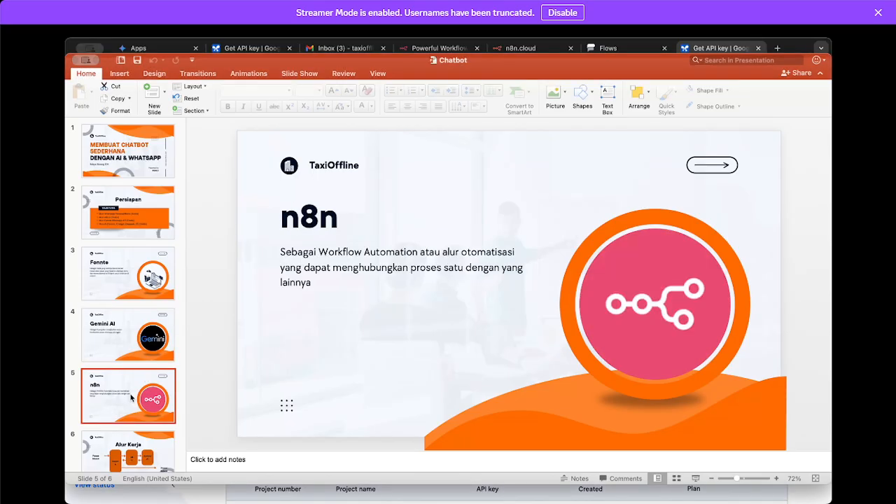
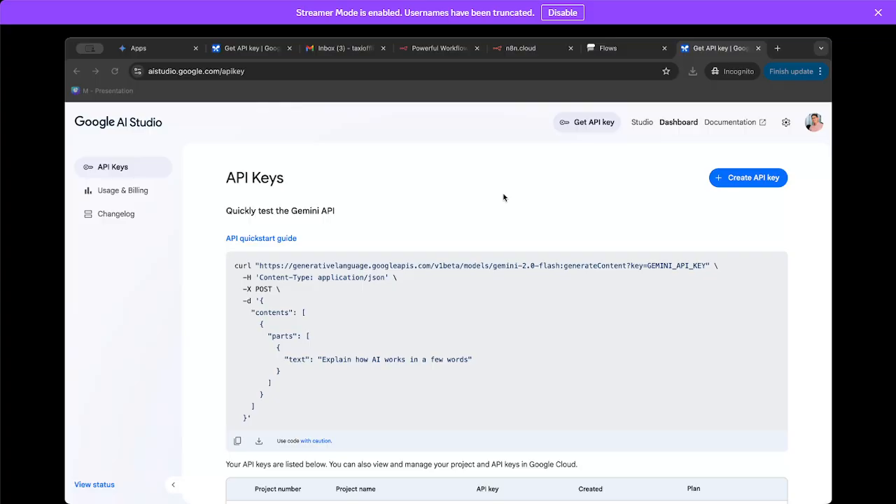
Step: Switch to slide 6, 'Alur Kerja', of the Chatbot presentation
{"action": "key", "text": "super+Tab"}
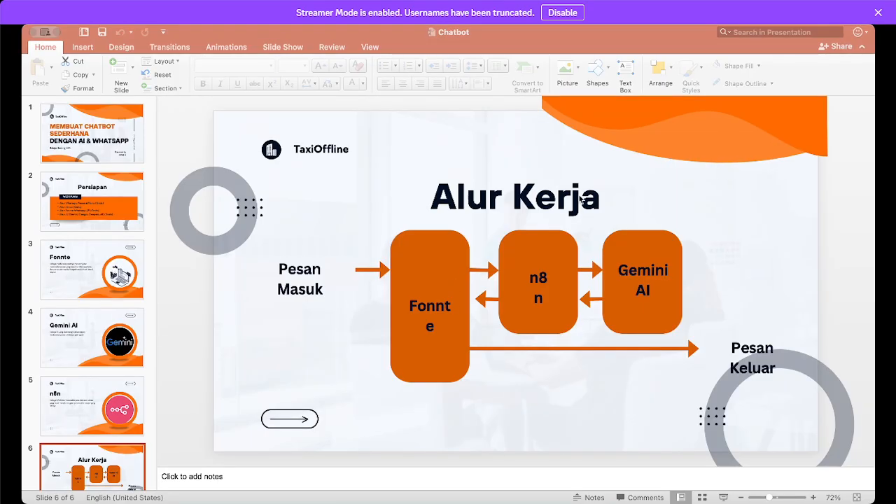
Step: Return to Chrome and bring up the n8n.cloud registration page tab
{"action": "key", "text": "super+Tab"}
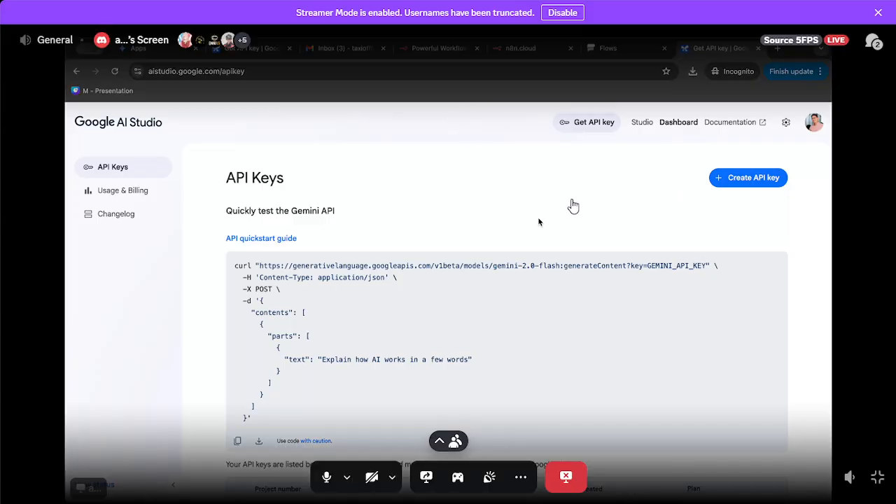
{"action": "left_click", "coordinate": [525, 49]}
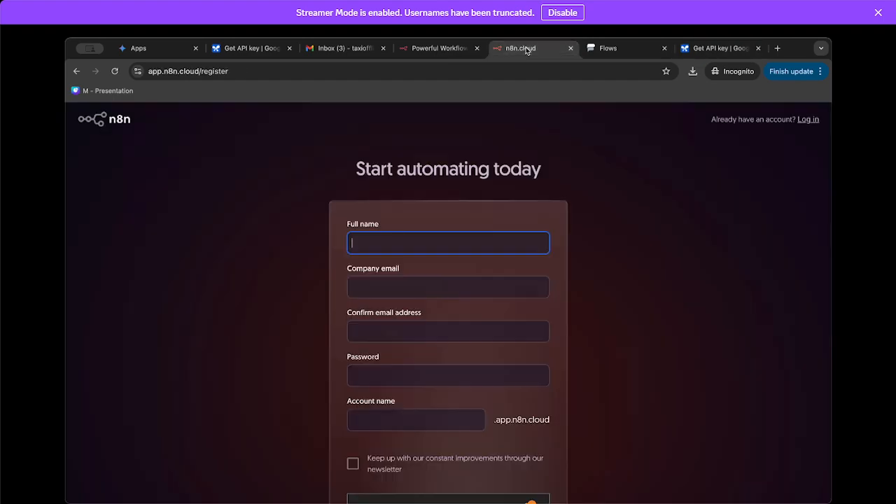
Step: Search Google for 'n8n', open n8n.io, and choose Get started for free
{"action": "left_click", "coordinate": [390, 73]}
{"action": "type", "text": "n8n"}
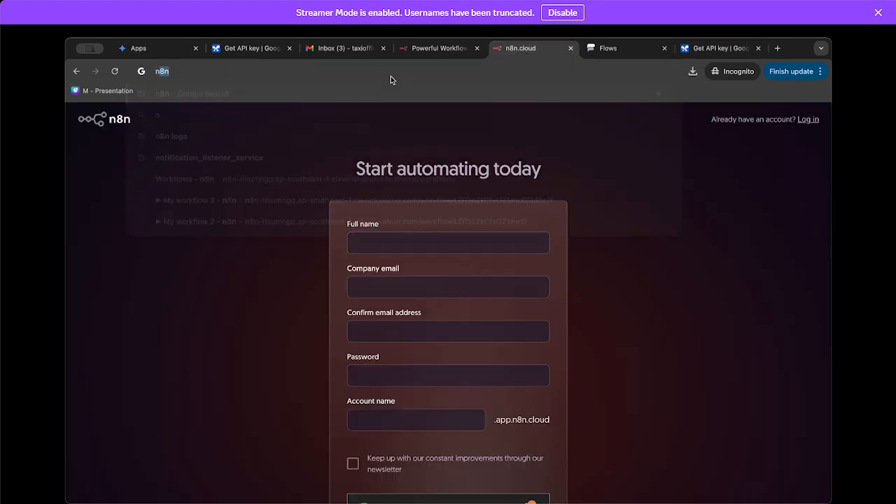
{"action": "key", "text": "Return"}
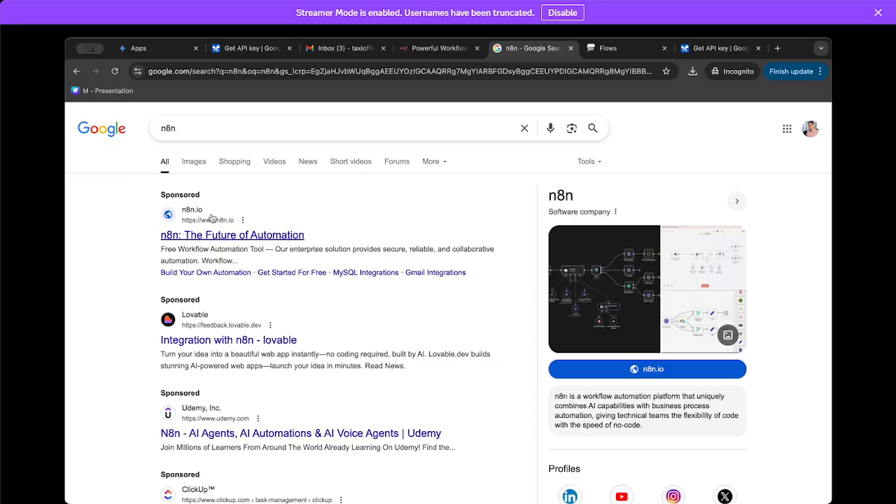
{"action": "left_click", "coordinate": [233, 239]}
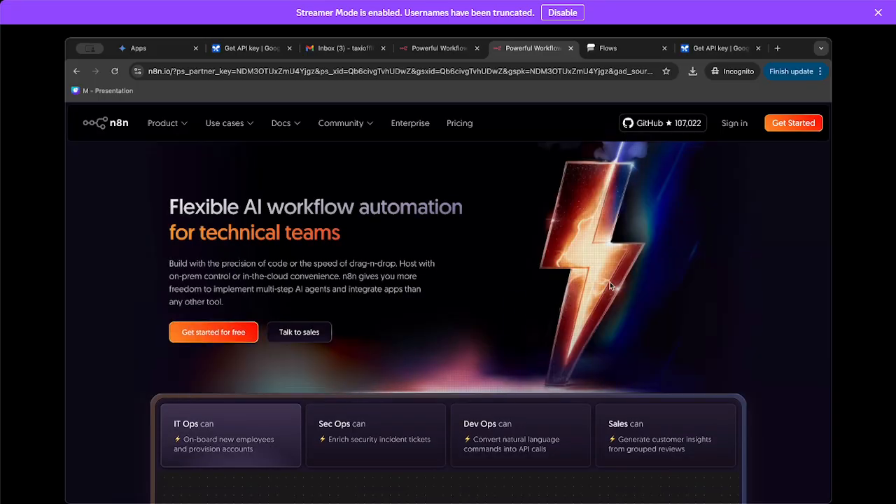
{"action": "left_click", "coordinate": [227, 334]}
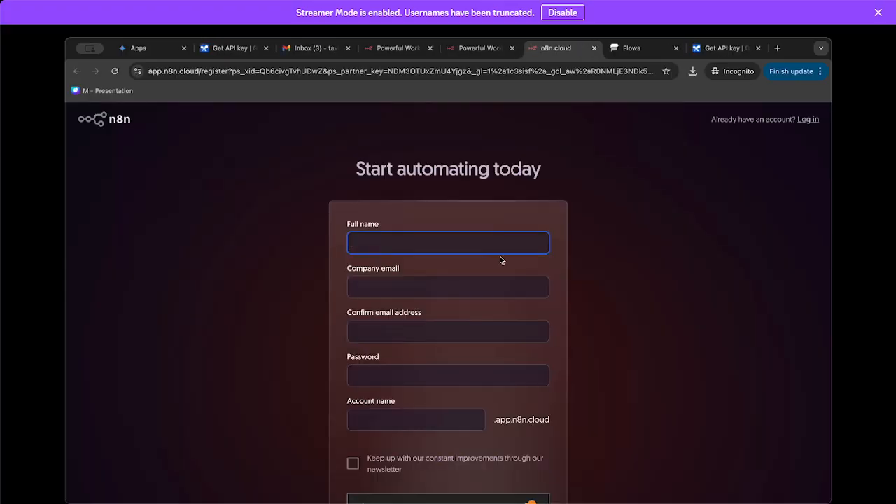
{"action": "left_click", "coordinate": [392, 288]}
{"action": "left_click", "coordinate": [365, 332]}
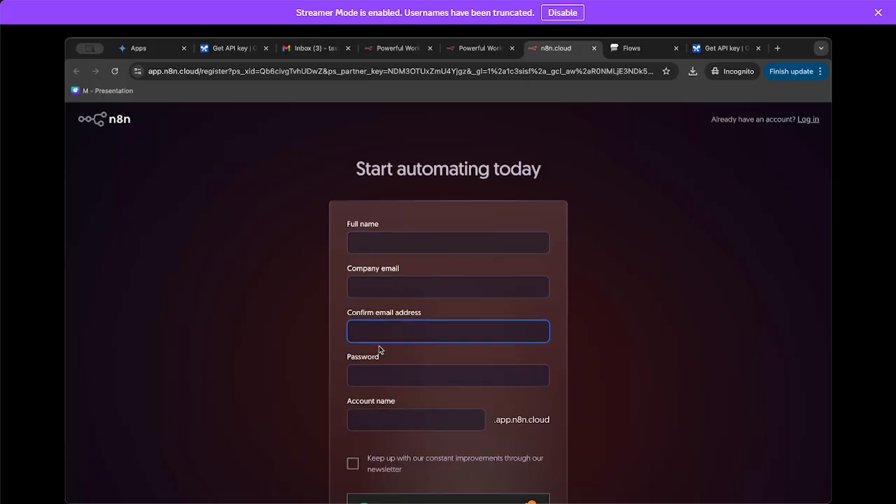
{"action": "left_click", "coordinate": [378, 372]}
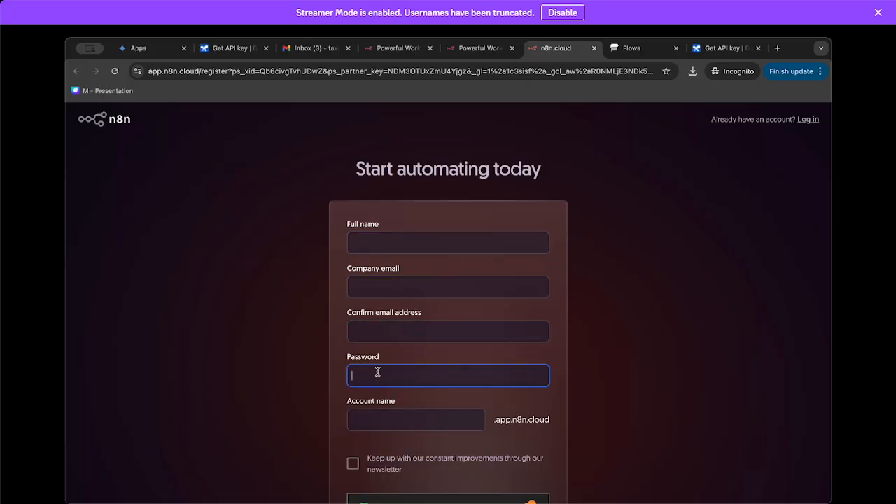
{"action": "left_click", "coordinate": [416, 420]}
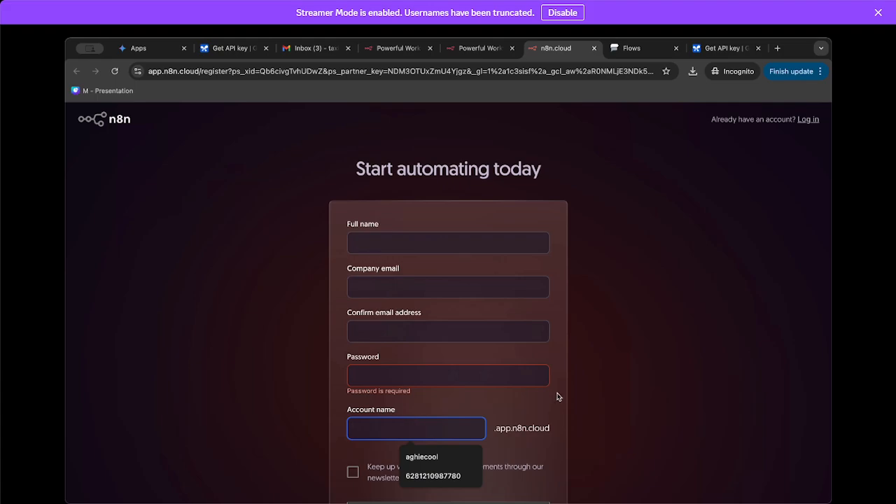
{"action": "scroll", "coordinate": [546, 396], "scroll_direction": "down", "scroll_amount": 2}
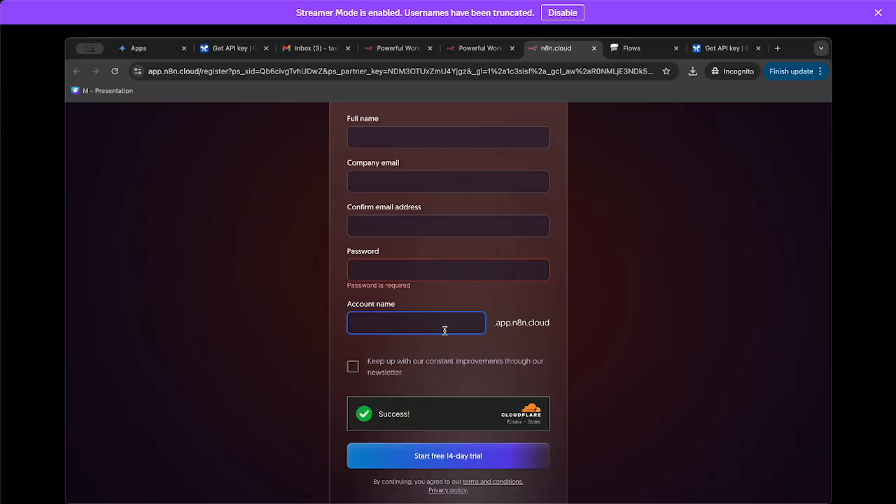
{"action": "scroll", "coordinate": [392, 372], "scroll_direction": "down", "scroll_amount": 1}
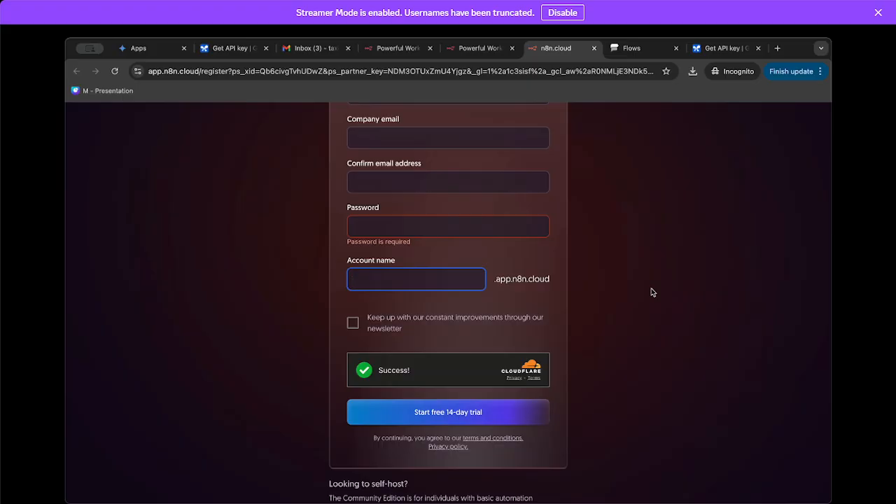
{"action": "scroll", "coordinate": [364, 474], "scroll_direction": "down", "scroll_amount": 1}
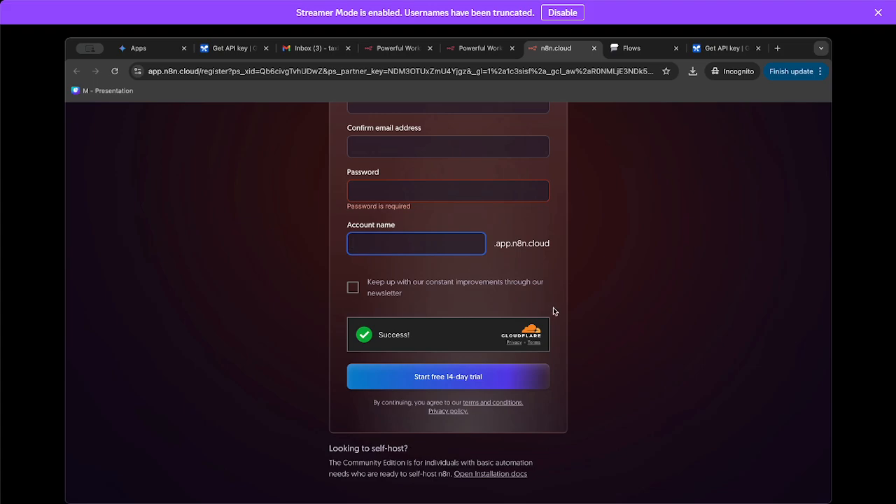
{"action": "left_click", "coordinate": [653, 160]}
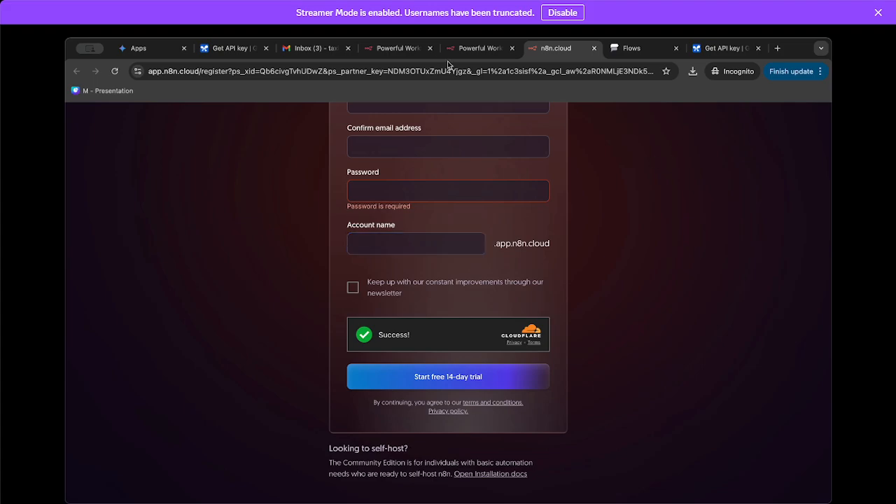
Step: Visit the n8n sign-in page from n8n.io, then switch back to the 'My workflow 2' editor tab
{"action": "left_click", "coordinate": [387, 51]}
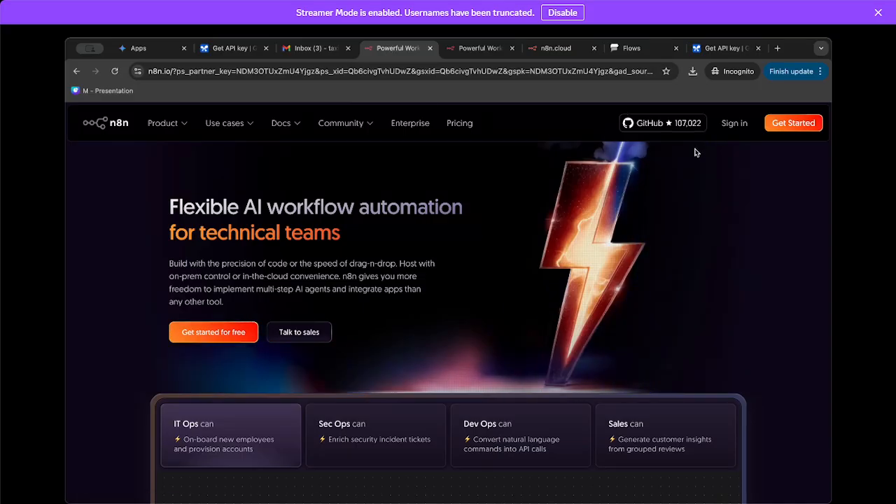
{"action": "left_click", "coordinate": [735, 126]}
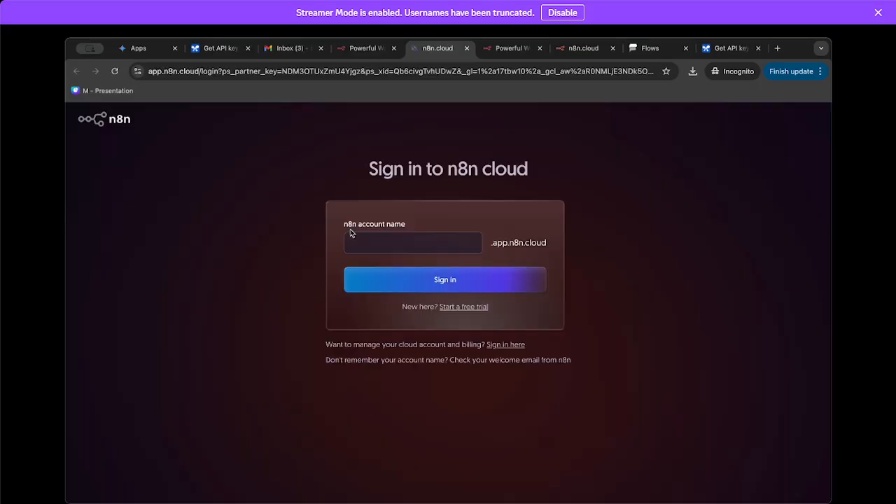
{"action": "left_click", "coordinate": [437, 246]}
{"action": "left_click", "coordinate": [573, 51]}
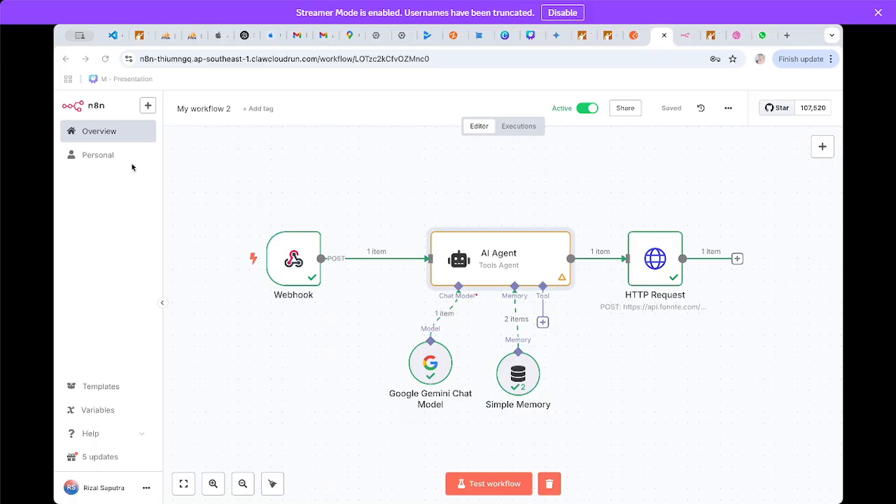
Step: Dismiss the accidental tab-group menu and go to the n8n workflows Overview
{"action": "left_click", "coordinate": [68, 79]}
{"action": "left_click", "coordinate": [115, 83]}
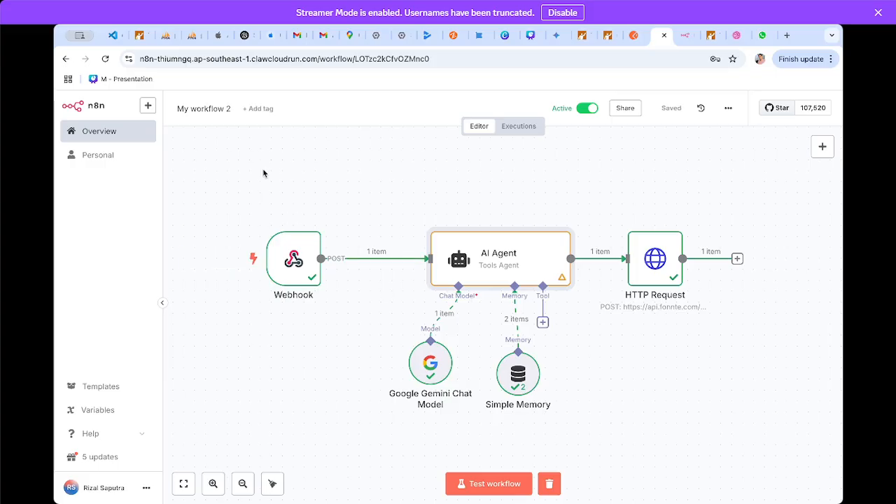
{"action": "left_click", "coordinate": [93, 133]}
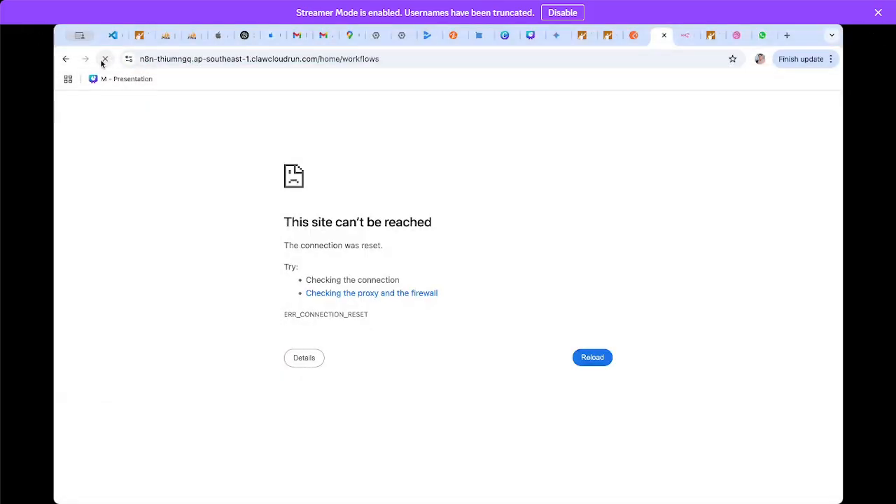
Step: Retry reloading the workflows page and signing in to n8n after the connection reset
{"action": "left_click", "coordinate": [446, 53]}
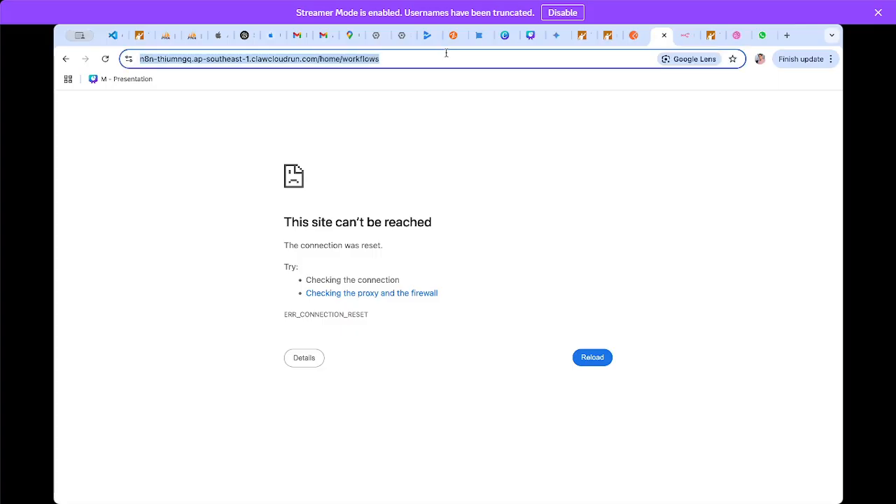
{"action": "key", "text": "Return"}
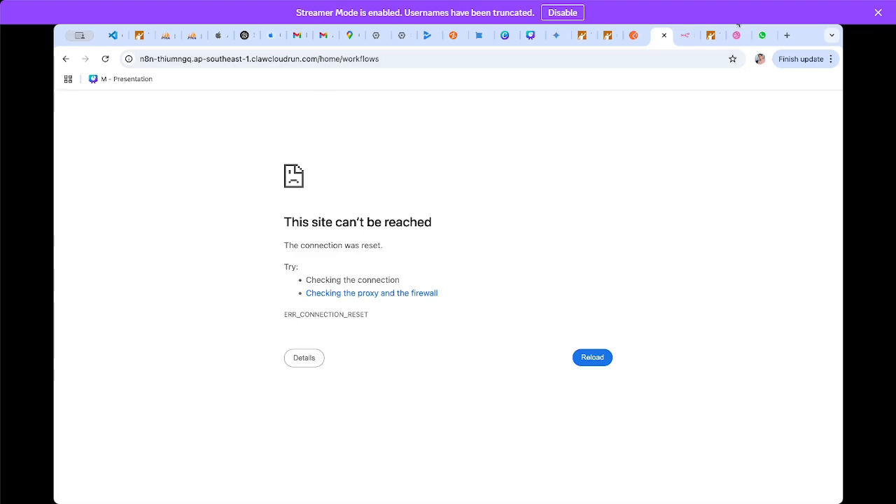
{"action": "left_click", "coordinate": [425, 56]}
{"action": "key", "text": "Return"}
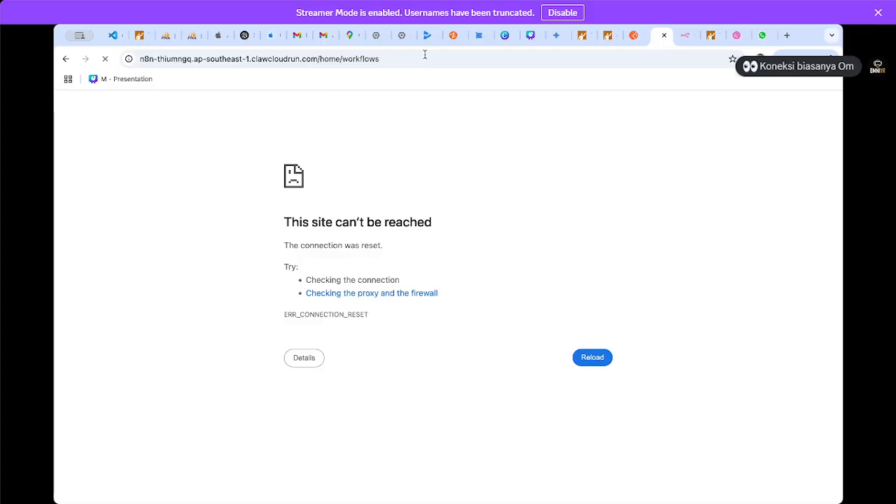
{"action": "left_click", "coordinate": [686, 37]}
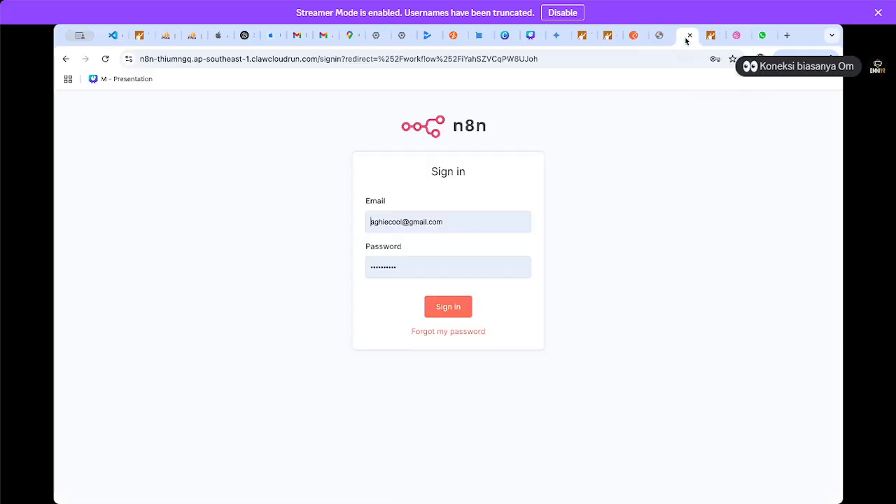
{"action": "left_click", "coordinate": [449, 306]}
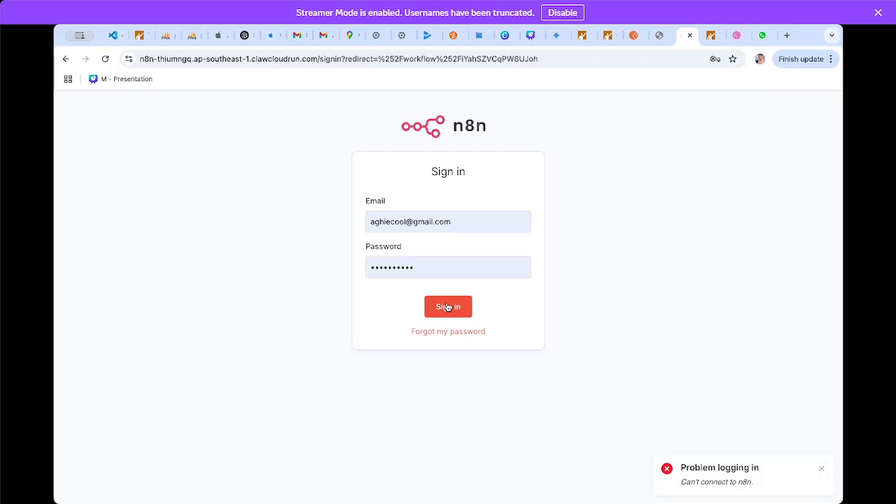
{"action": "left_click", "coordinate": [449, 305]}
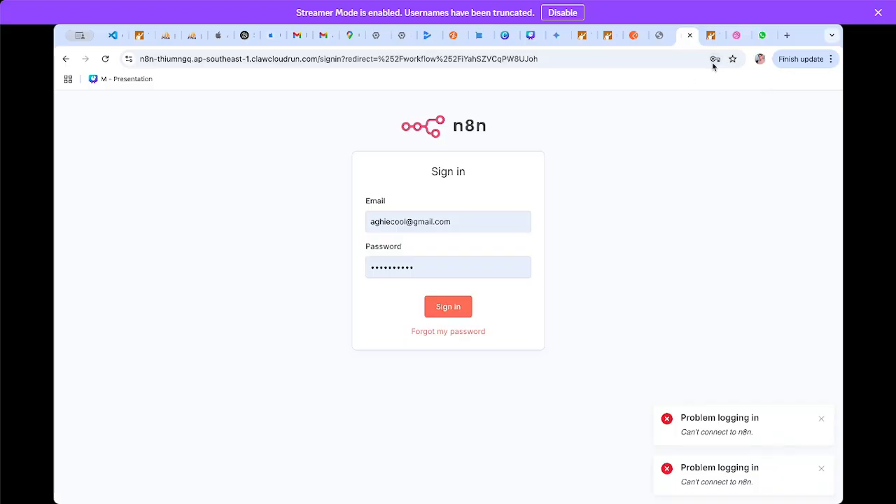
{"action": "left_click", "coordinate": [671, 63]}
{"action": "key", "text": "Return"}
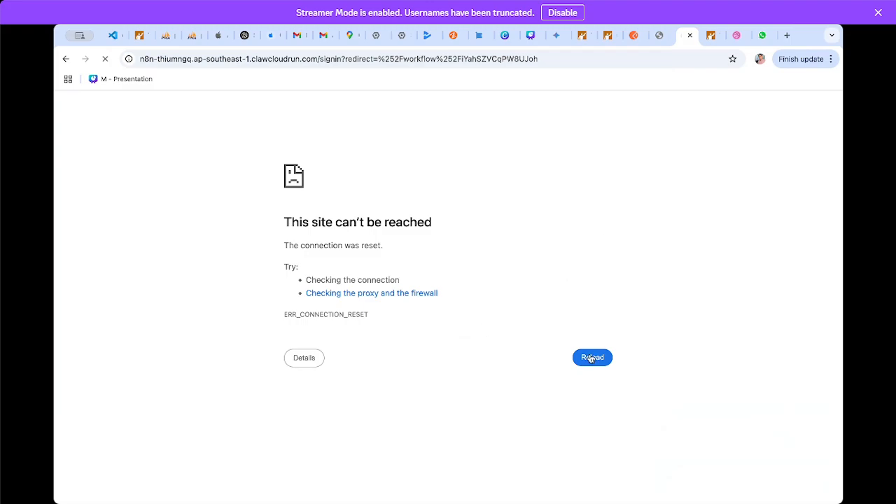
Step: Show the error details, copy the base n8n address and load it in a new tab
{"action": "left_click", "coordinate": [302, 360]}
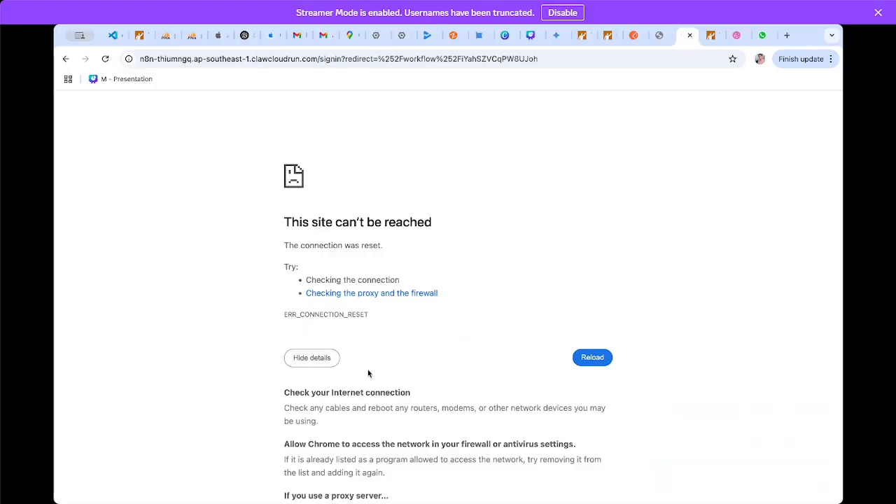
{"action": "left_click", "coordinate": [317, 60]}
{"action": "left_click", "coordinate": [318, 60]}
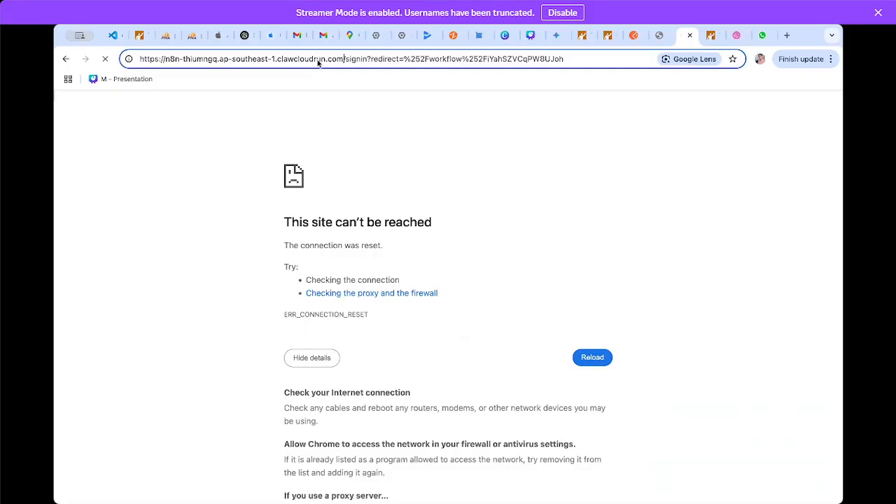
{"action": "left_click_drag", "start_coordinate": [344, 59], "coordinate": [128, 64]}
{"action": "key", "text": "ctrl+c"}
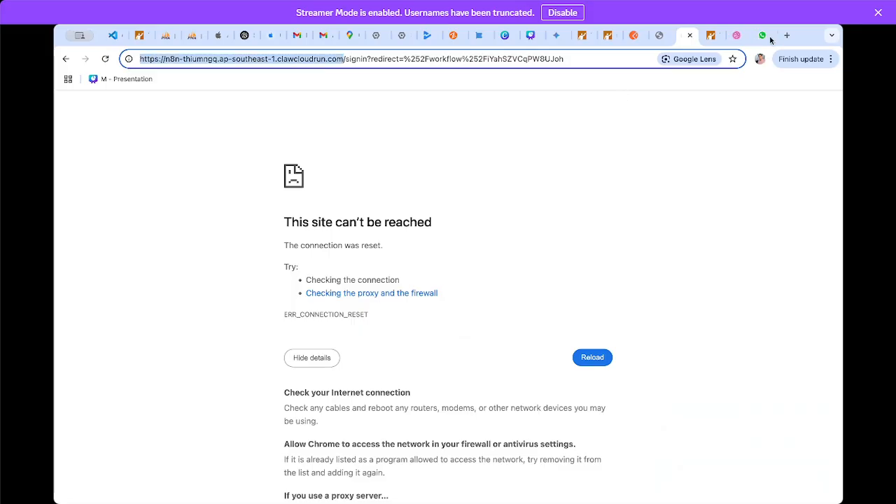
{"action": "left_click", "coordinate": [787, 35]}
{"action": "key", "text": "ctrl+v"}
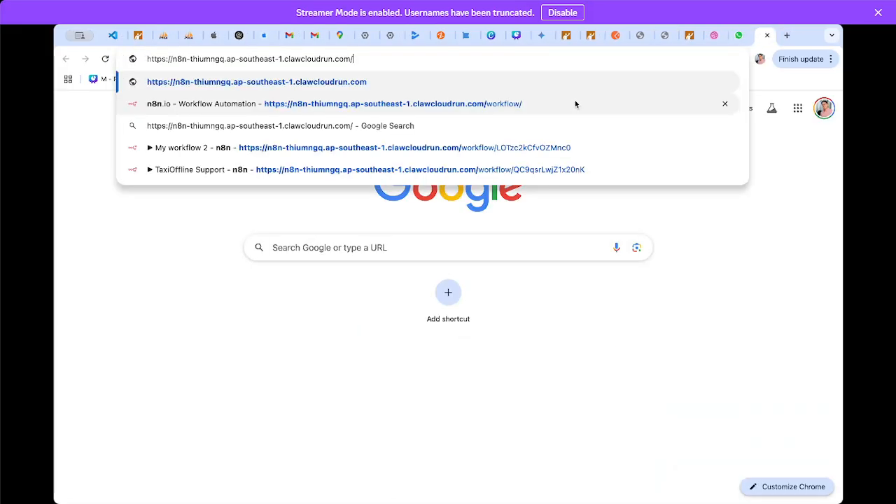
{"action": "key", "text": "Return"}
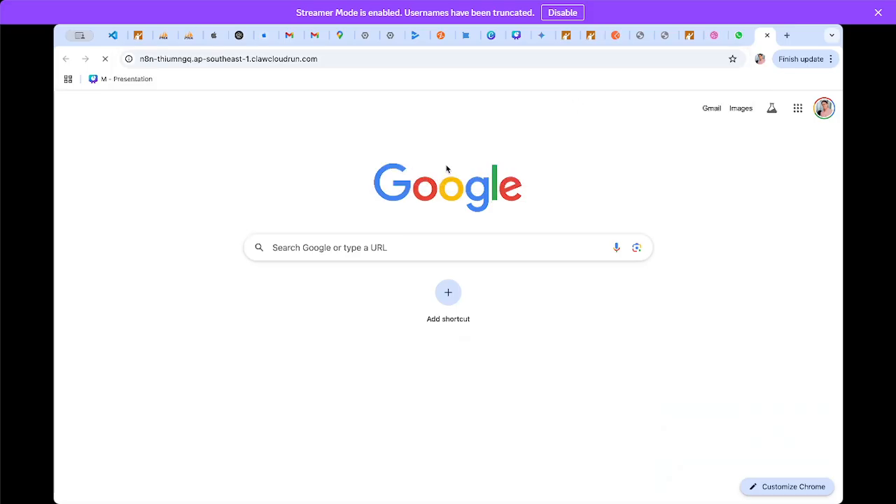
Step: Trim the address to clawcloudrun.com and load the ClawCloud Run homepage
{"action": "left_click", "coordinate": [250, 60]}
{"action": "key", "text": "Return"}
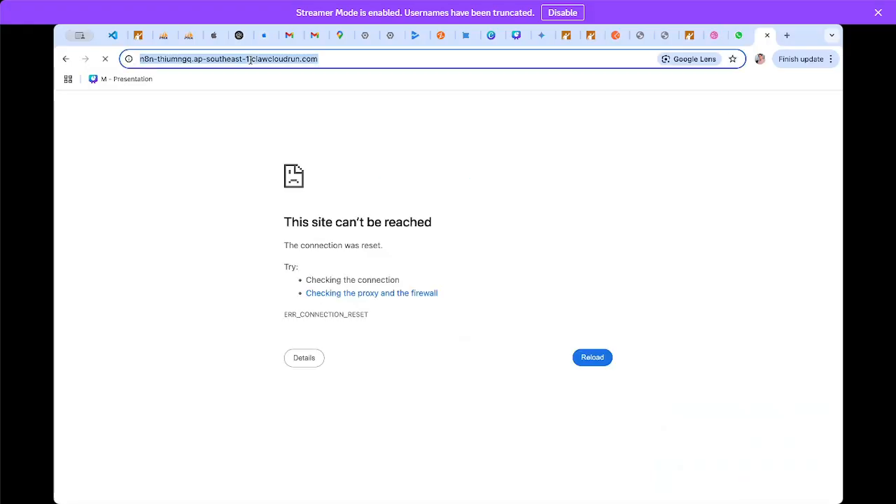
{"action": "left_click", "coordinate": [251, 60]}
{"action": "key", "text": "shift+super+Left"}
{"action": "key", "text": "BackSpace"}
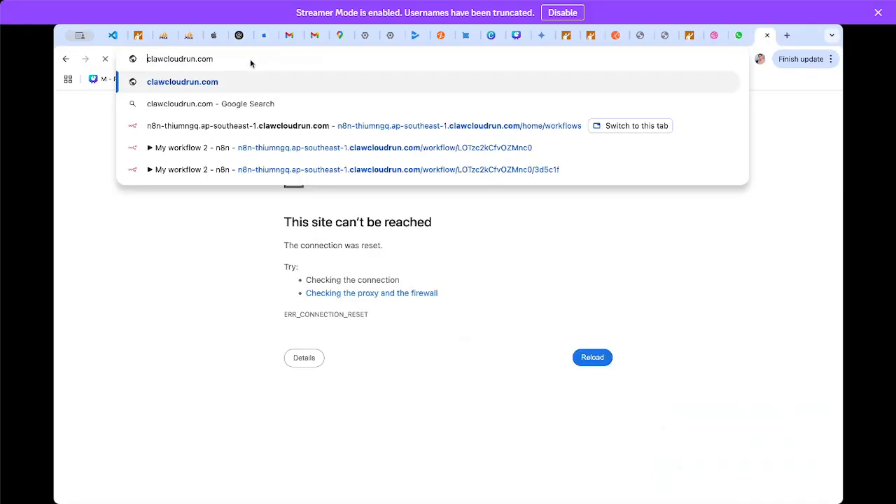
{"action": "key", "text": "Return"}
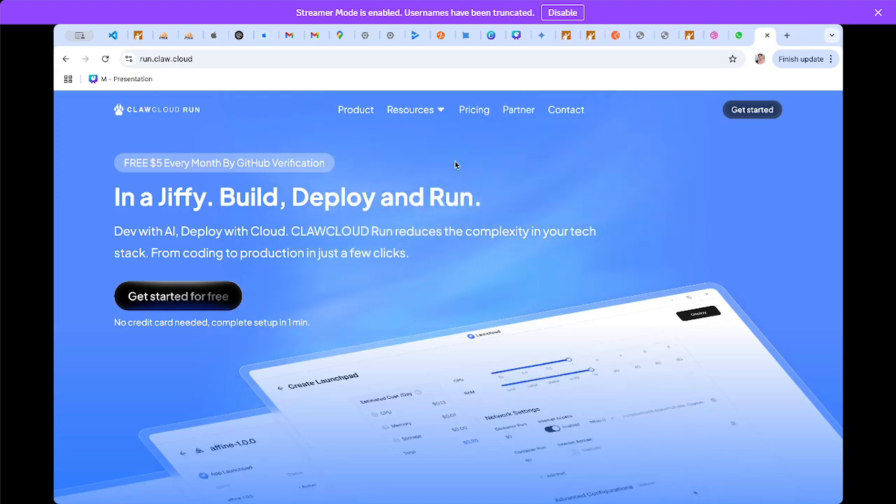
Step: Sign in to ClawCloud Run with GitHub and enter the emailed device verification code
{"action": "left_click", "coordinate": [751, 110]}
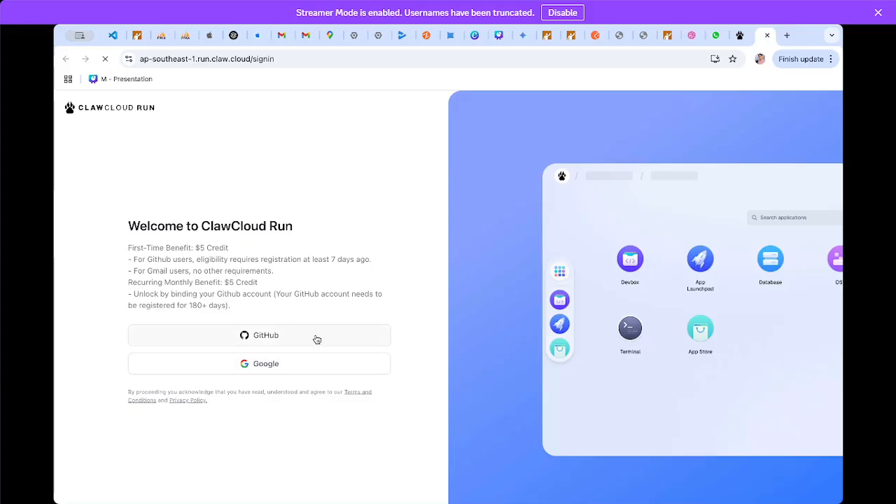
{"action": "left_click", "coordinate": [316, 339]}
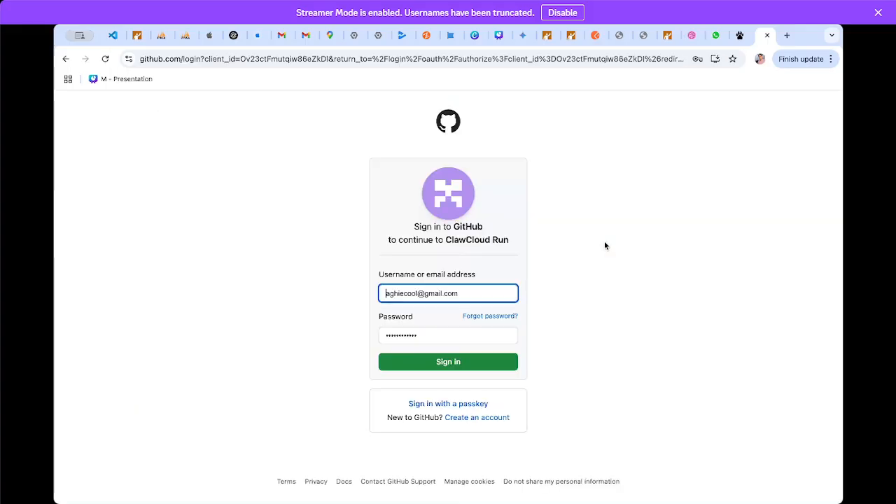
{"action": "left_click", "coordinate": [486, 362]}
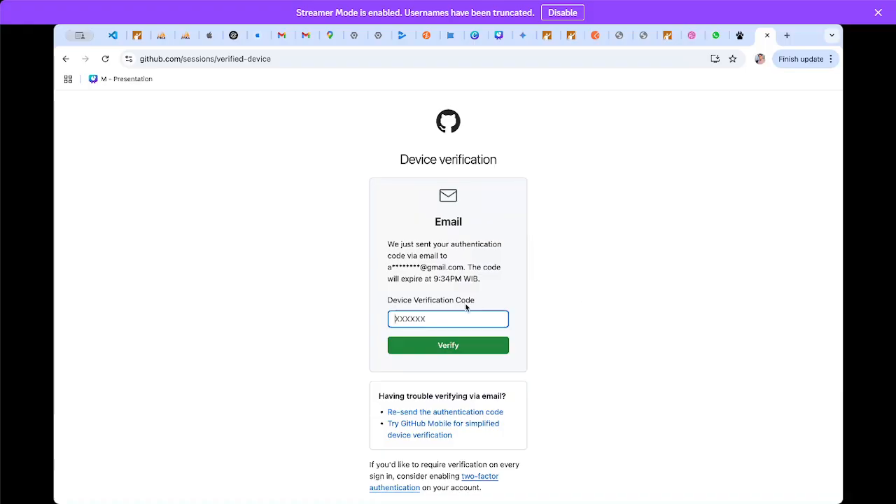
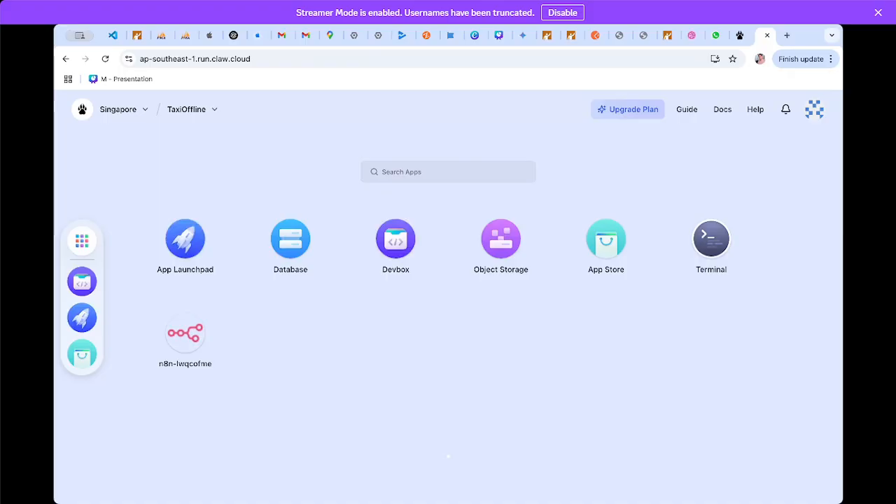
Step: Check n8n-lwqcofme in App Launchpad, then launch it from its desktop icon
{"action": "left_click", "coordinate": [189, 239]}
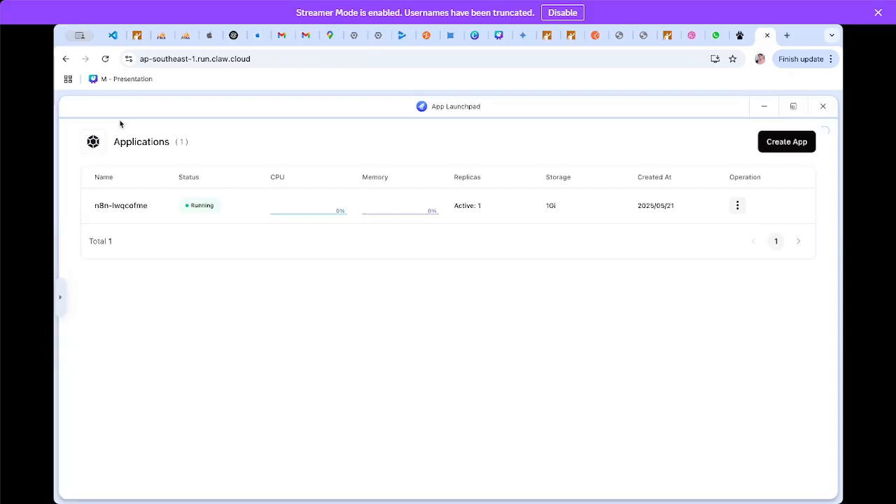
{"action": "left_click", "coordinate": [127, 209]}
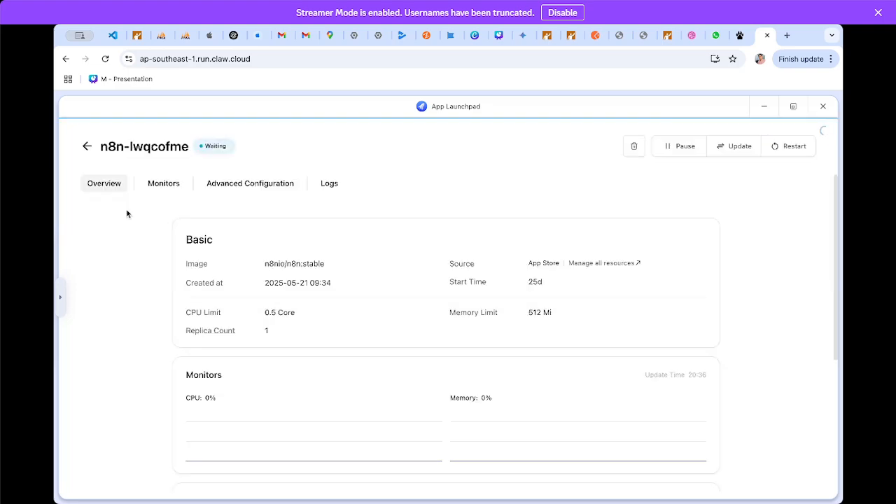
{"action": "left_click", "coordinate": [86, 146]}
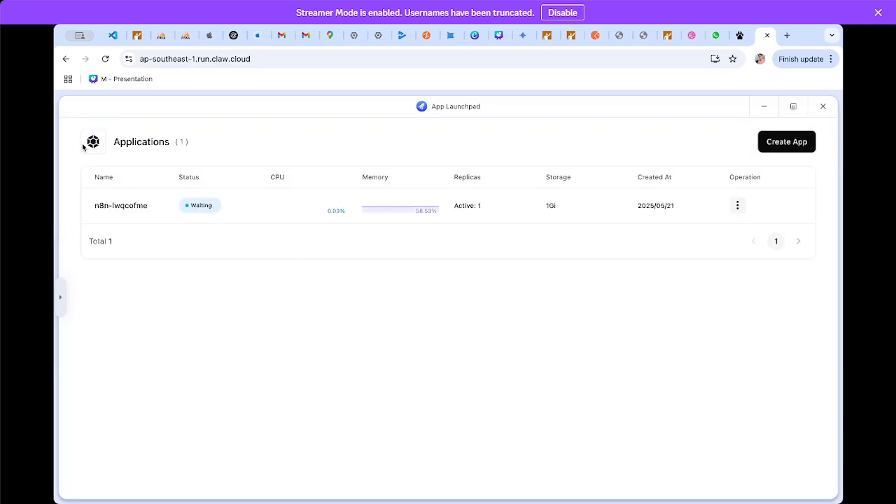
{"action": "left_click", "coordinate": [822, 106]}
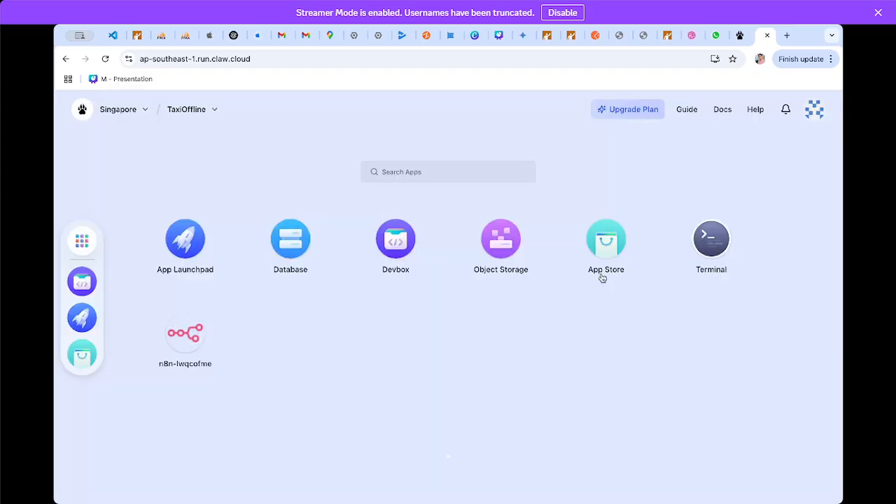
{"action": "left_click", "coordinate": [189, 338]}
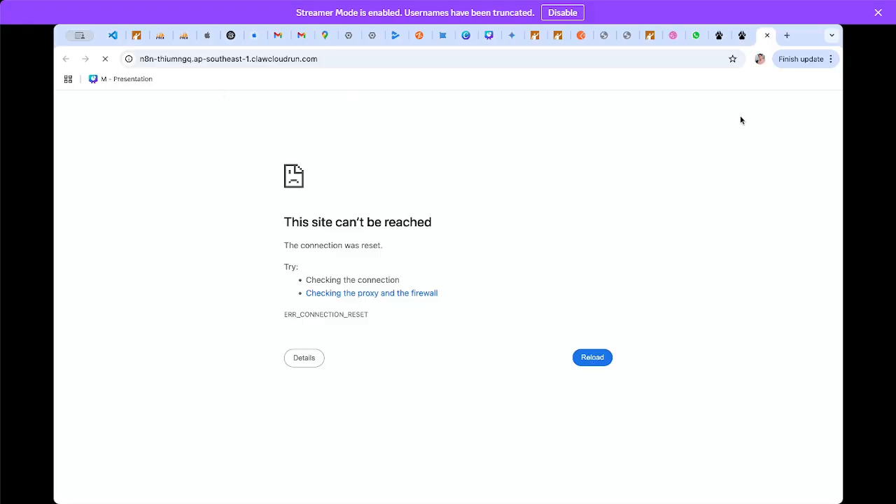
{"action": "left_click", "coordinate": [740, 36]}
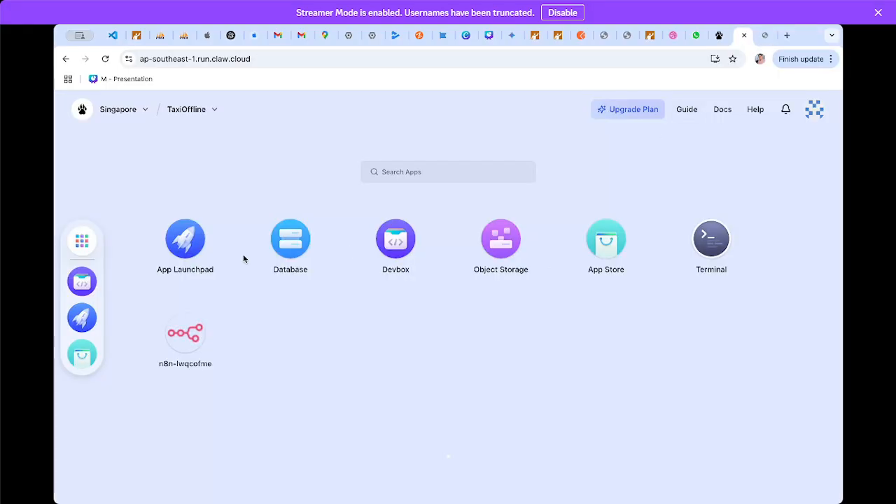
Step: Restart n8n-lwqcofme from App Launchpad's Operation menu, then reload the n8n site tab
{"action": "left_click", "coordinate": [192, 243]}
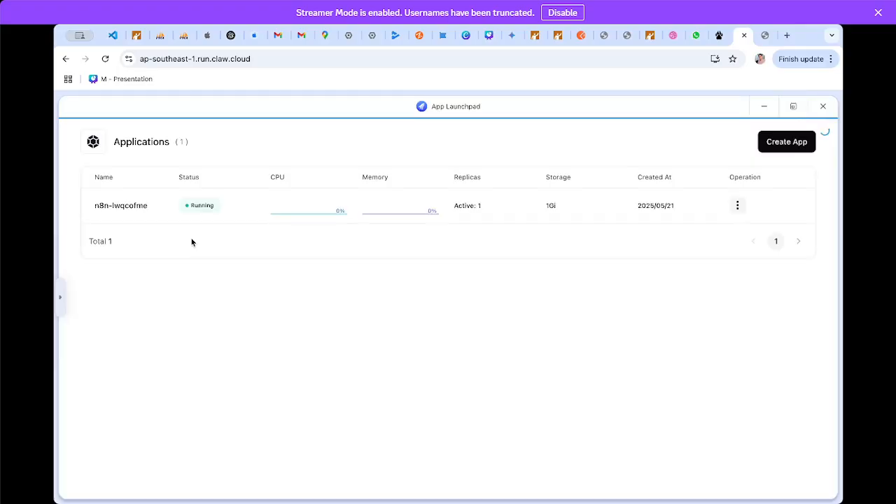
{"action": "left_click", "coordinate": [738, 206]}
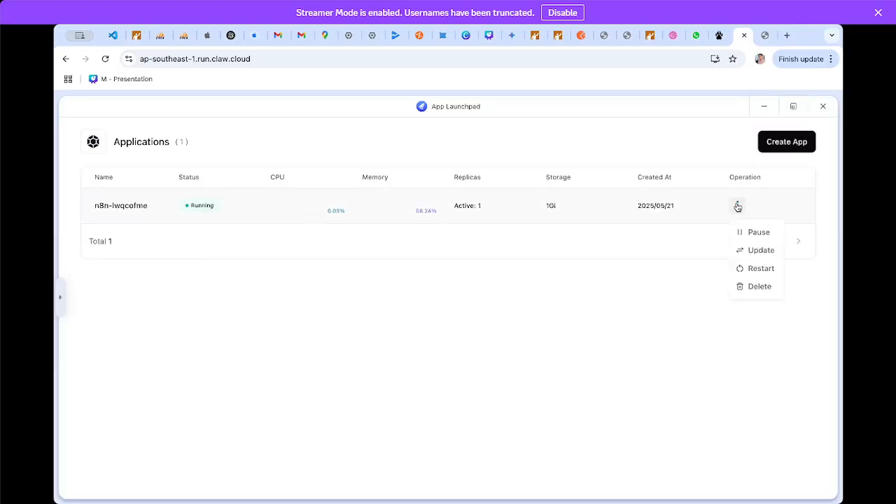
{"action": "left_click", "coordinate": [761, 269]}
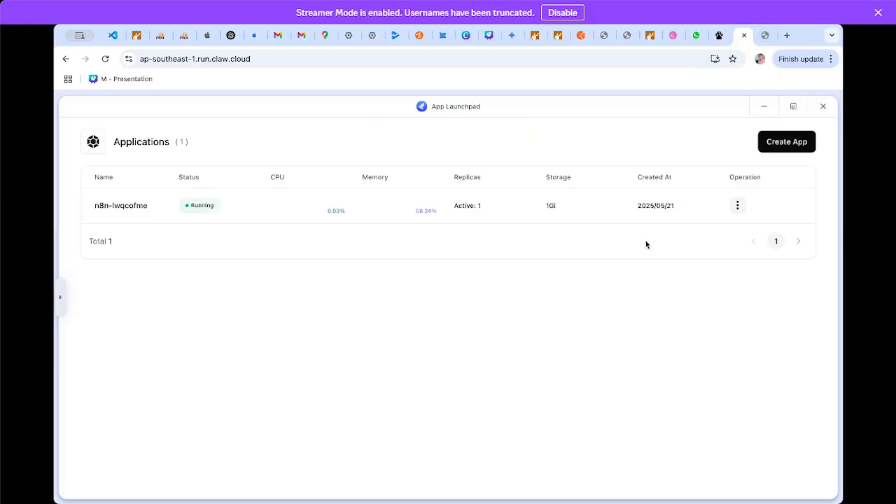
{"action": "left_click", "coordinate": [738, 205]}
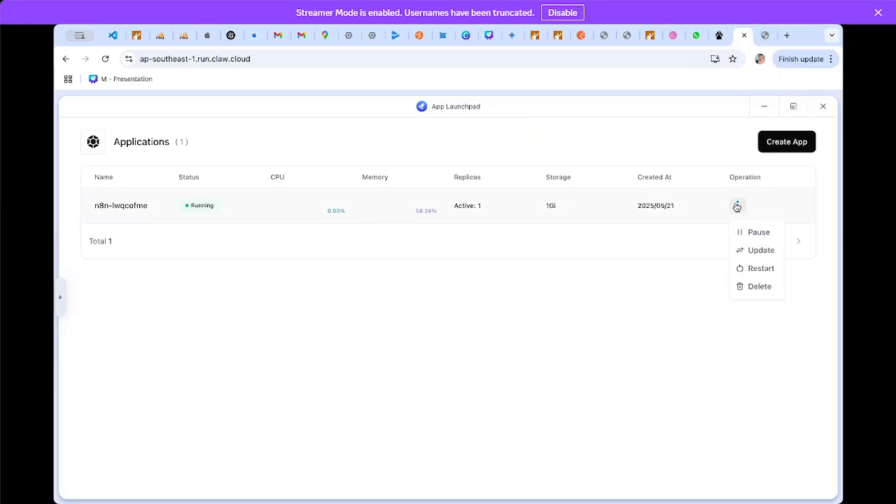
{"action": "left_click", "coordinate": [600, 329]}
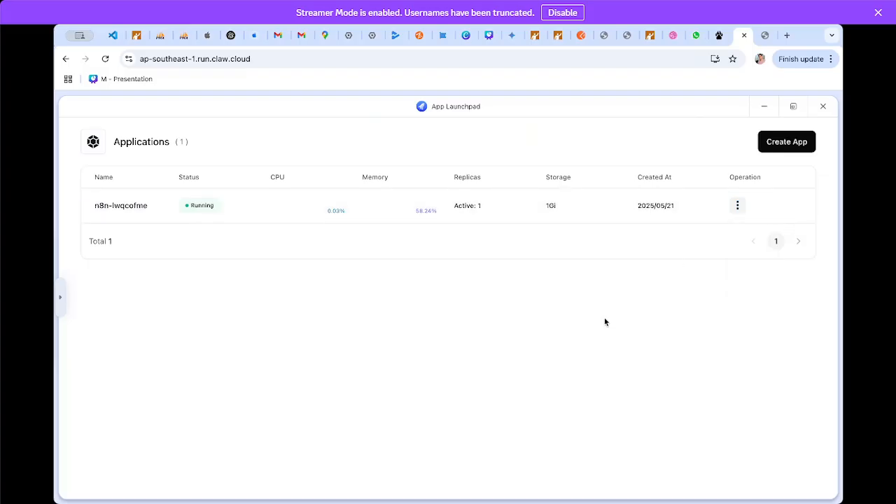
{"action": "left_click", "coordinate": [765, 35]}
{"action": "left_click", "coordinate": [105, 59]}
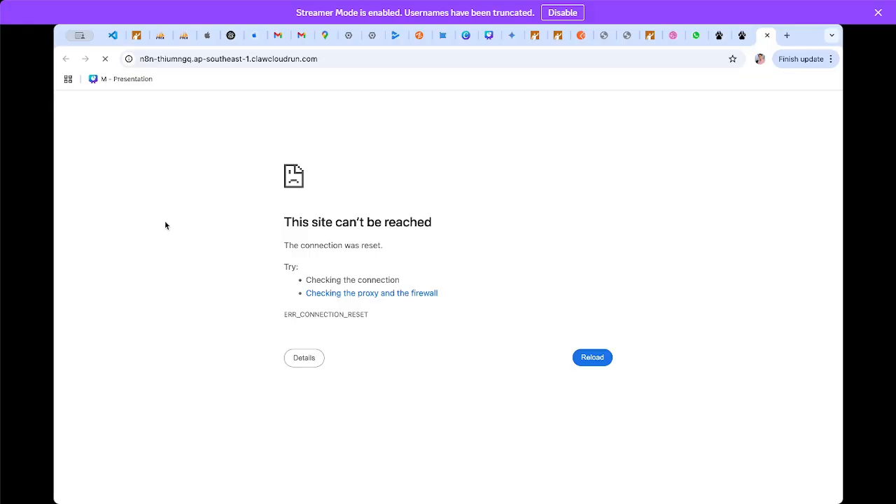
Step: Reload the n8n address again, check its full URL, then return to the App Launchpad tab
{"action": "left_click", "coordinate": [350, 57]}
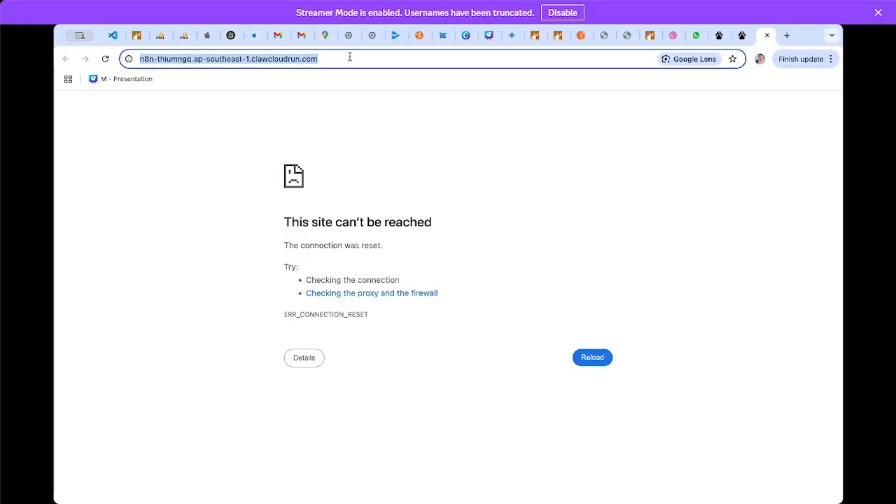
{"action": "key", "text": "Return"}
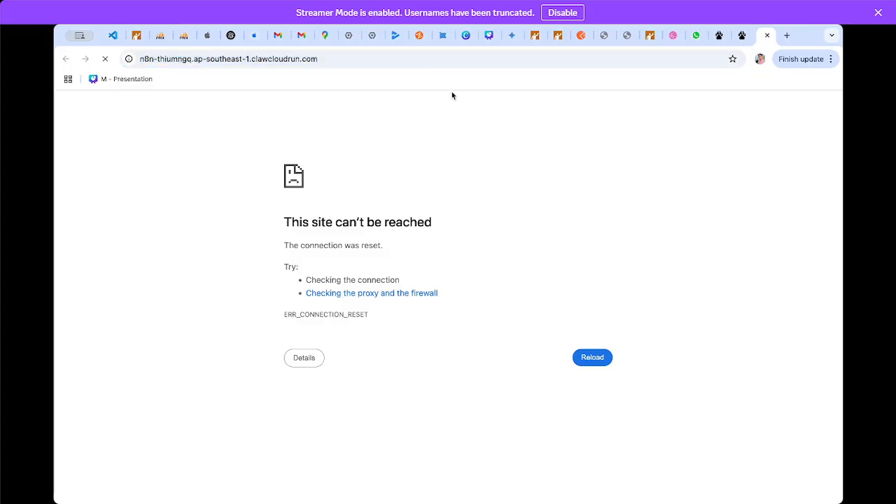
{"action": "left_click", "coordinate": [350, 56]}
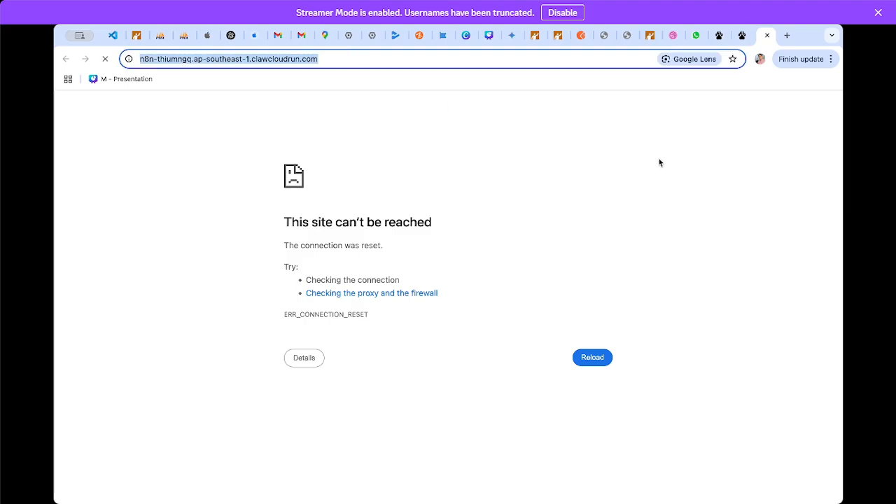
{"action": "left_click", "coordinate": [385, 58]}
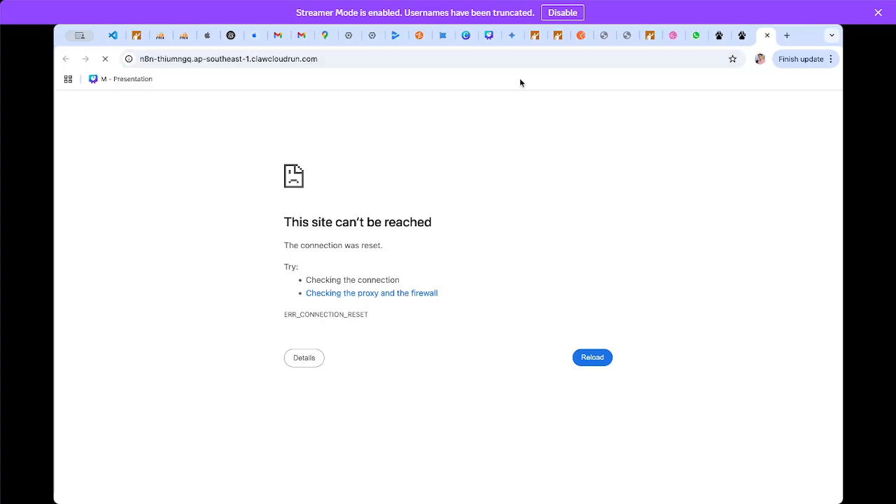
{"action": "left_click", "coordinate": [743, 35]}
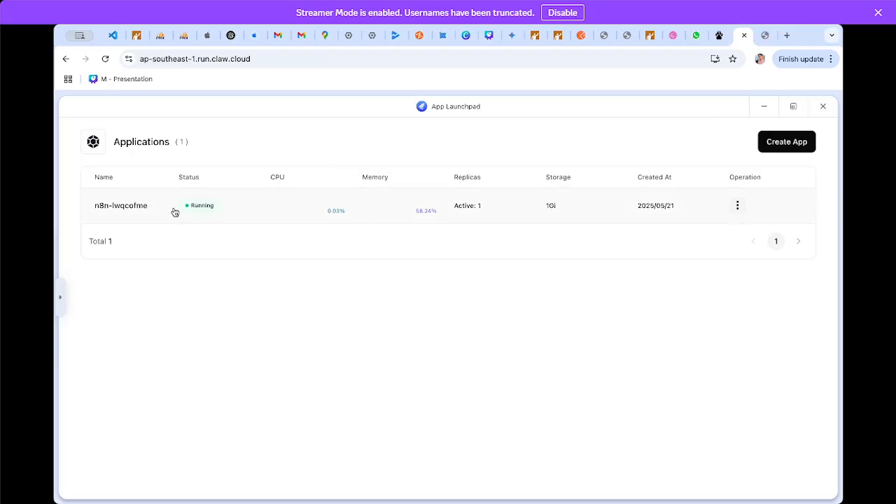
Step: Restart the n8n-lwqcofme pod in ClawCloud Run, then return to the n8n site tab
{"action": "left_click", "coordinate": [738, 206]}
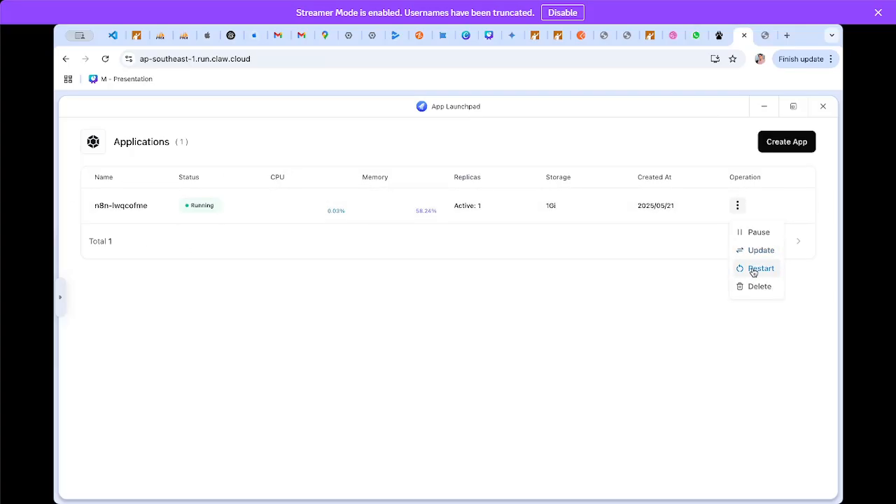
{"action": "left_click", "coordinate": [137, 205]}
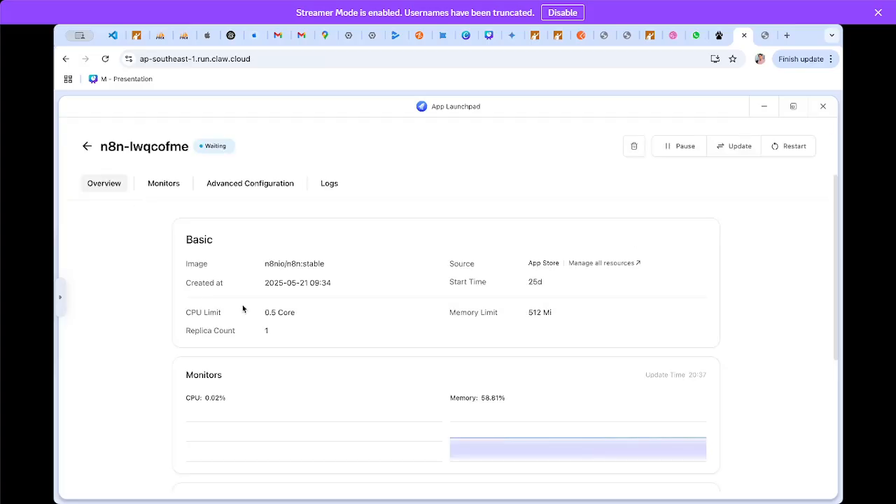
{"action": "scroll", "coordinate": [242, 308], "scroll_direction": "down", "scroll_amount": 3}
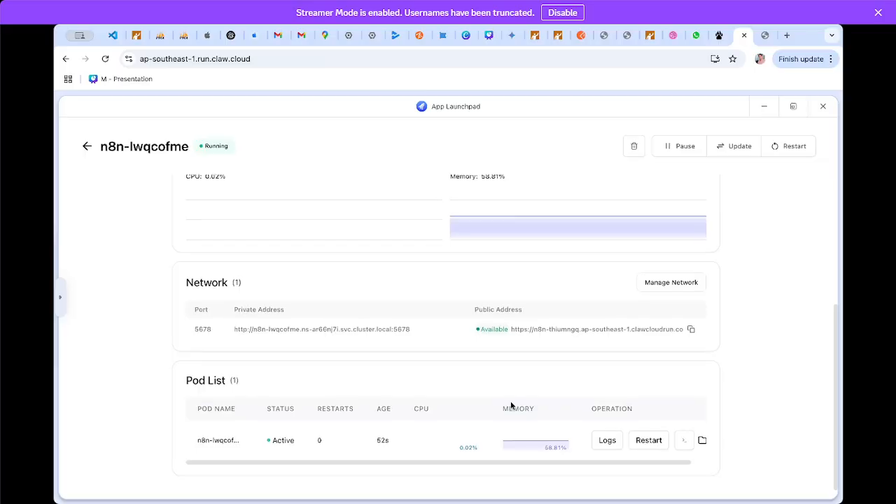
{"action": "left_click", "coordinate": [644, 447]}
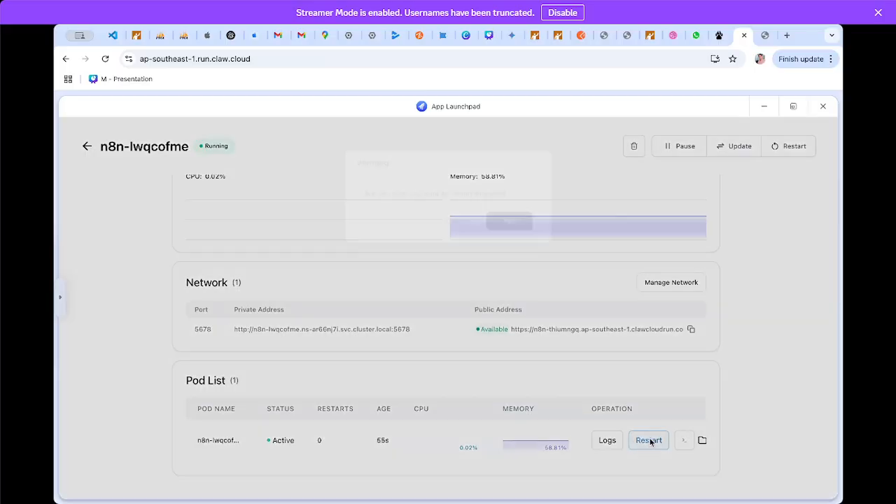
{"action": "left_click", "coordinate": [517, 222]}
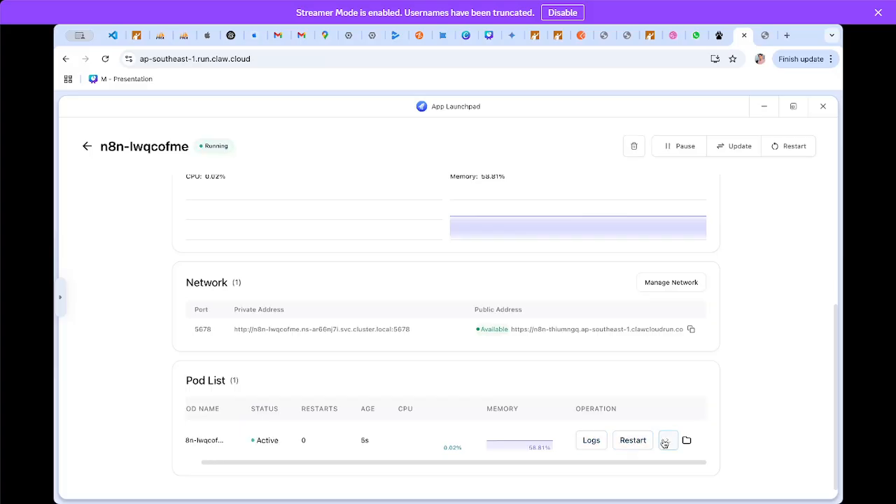
{"action": "left_click", "coordinate": [764, 38]}
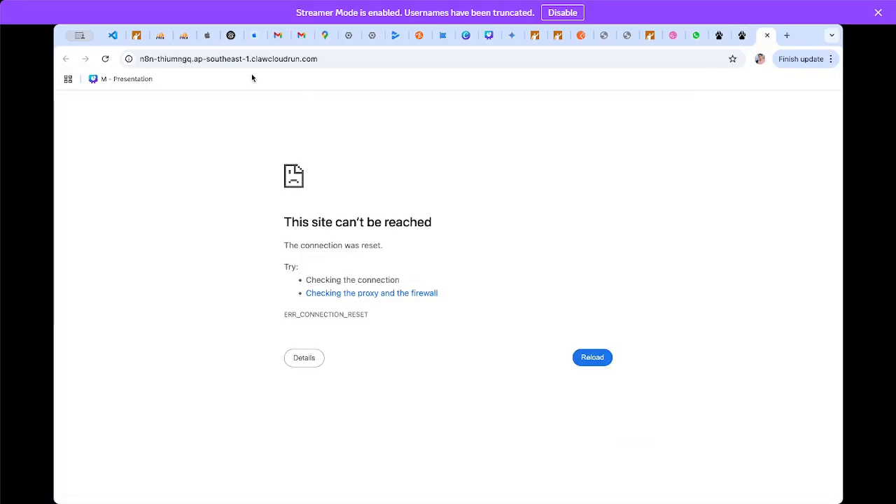
Step: Reload the unreachable self-hosted n8n site
{"action": "left_click", "coordinate": [106, 59]}
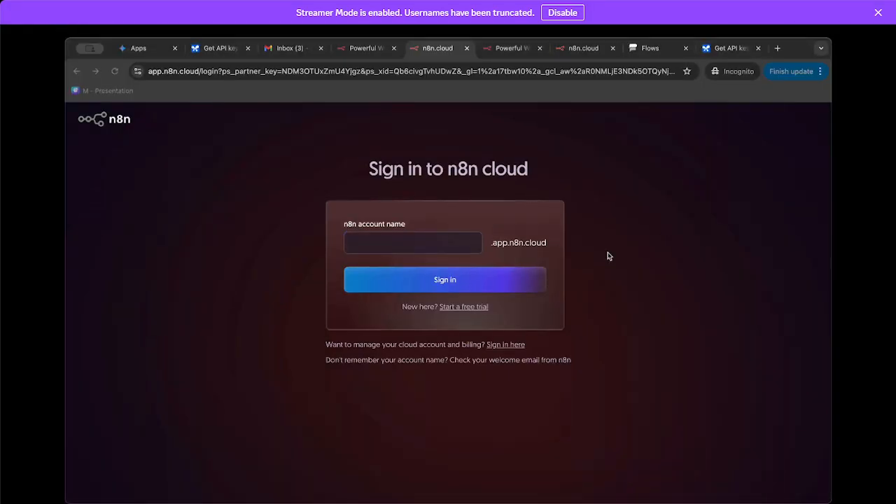
Step: Begin the n8n cloud free-trial sign-up with your full name, company email and its confirmation
{"action": "left_click", "coordinate": [608, 254]}
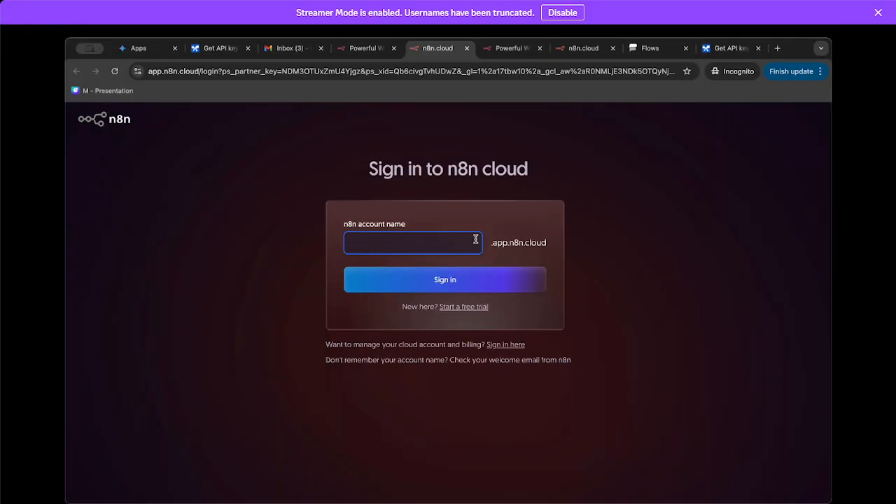
{"action": "left_click", "coordinate": [465, 309]}
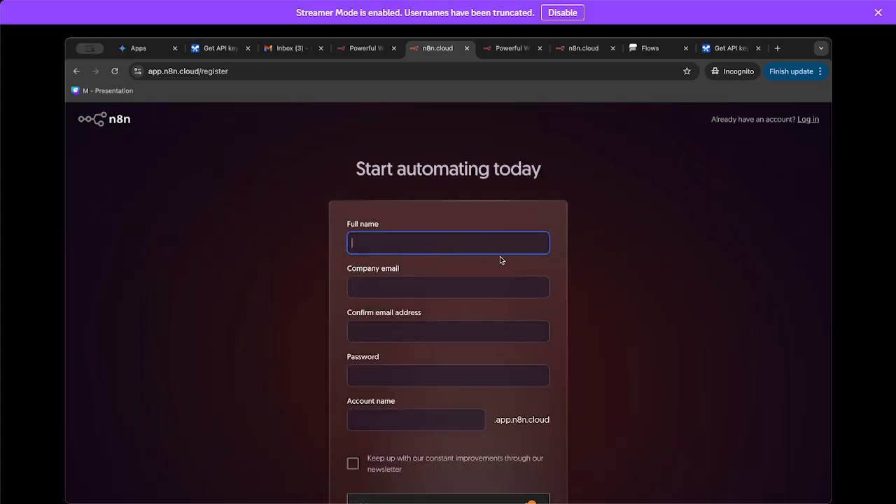
{"action": "type", "text": "Reez"}
{"action": "key", "text": "Tab"}
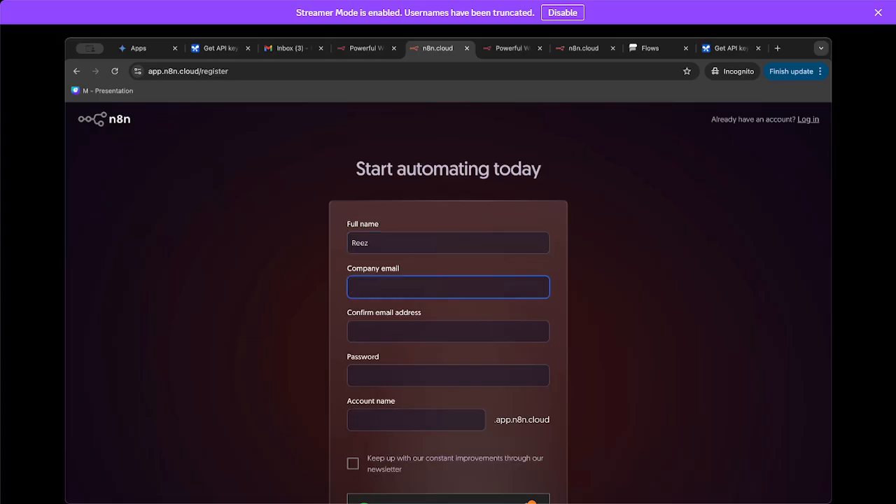
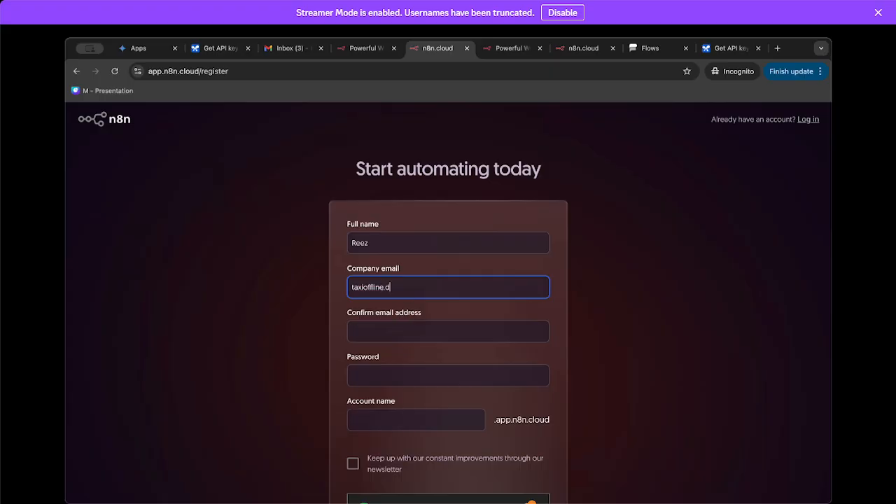
{"action": "key", "text": "ctrl+a"}
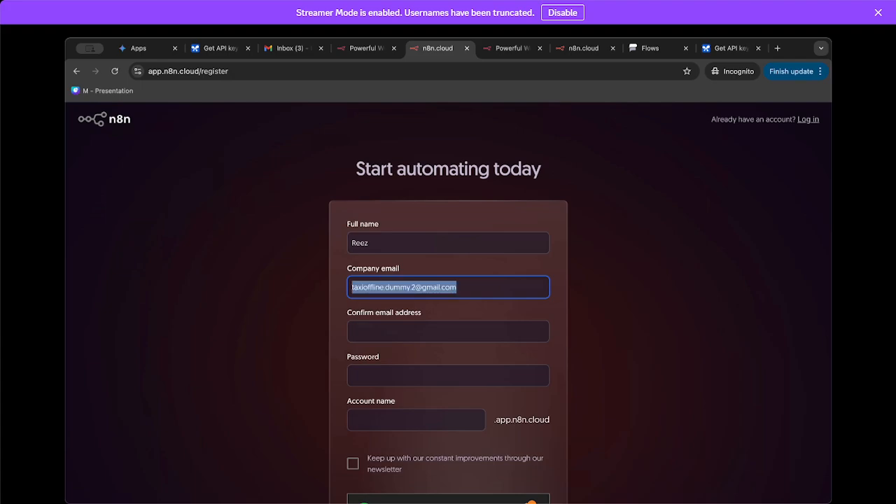
{"action": "left_click", "coordinate": [456, 330]}
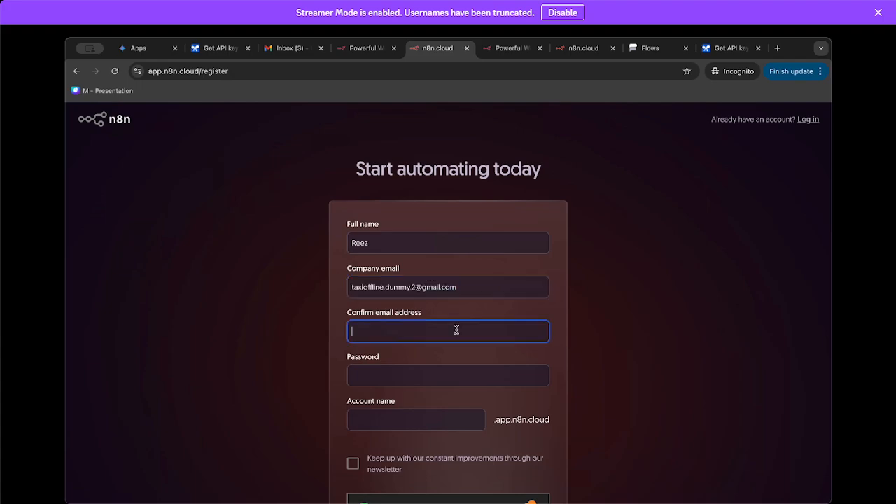
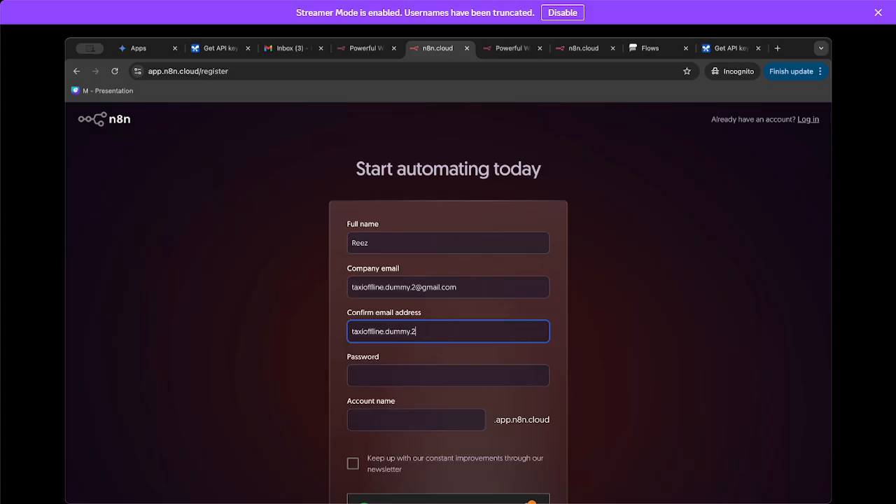
{"action": "key", "text": "Tab"}
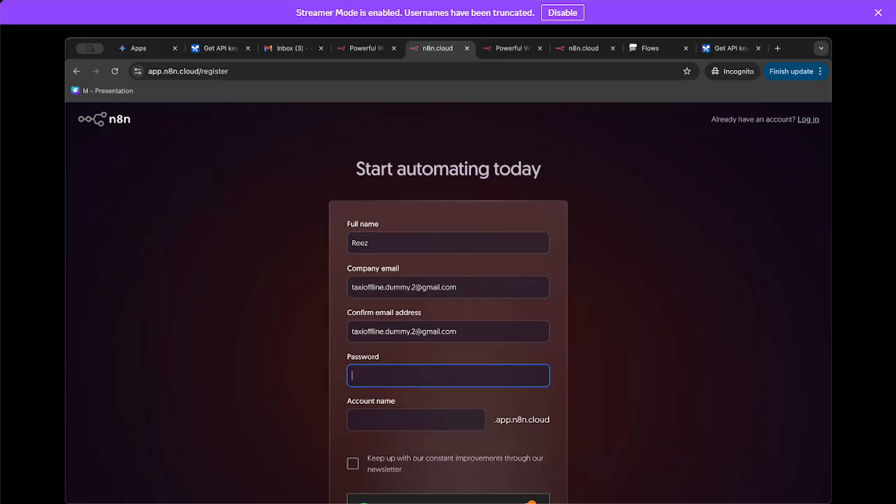
Step: Enter the account password and account name, then submit to start the 14-day trial
{"action": "type", "text": "••••"}
{"action": "key", "text": "BackSpace"}
{"action": "key", "text": "BackSpace"}
{"action": "key", "text": "BackSpace"}
{"action": "type", "text": "••"}
{"action": "key", "text": "BackSpace"}
{"action": "key", "text": "BackSpace"}
{"action": "type", "text": "••••••••••••••"}
{"action": "left_click", "coordinate": [450, 418]}
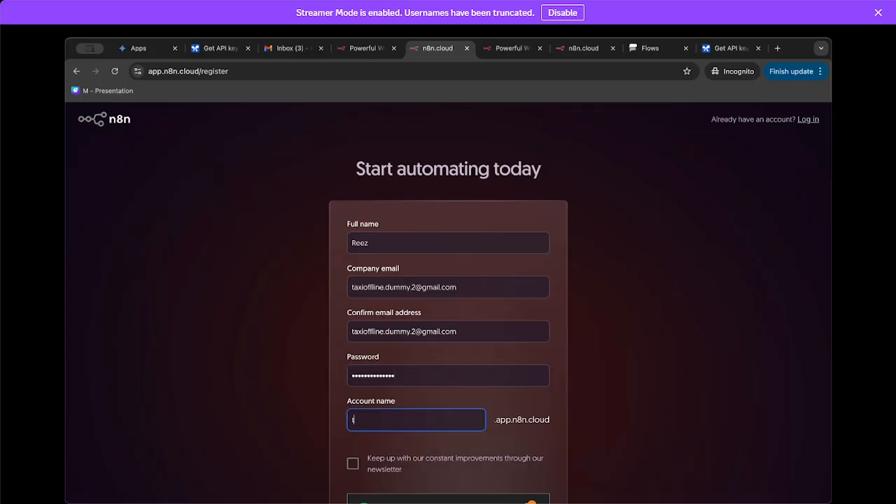
{"action": "type", "text": "taxiofflinedummy2"}
{"action": "scroll", "coordinate": [508, 409], "scroll_direction": "down", "scroll_amount": 2}
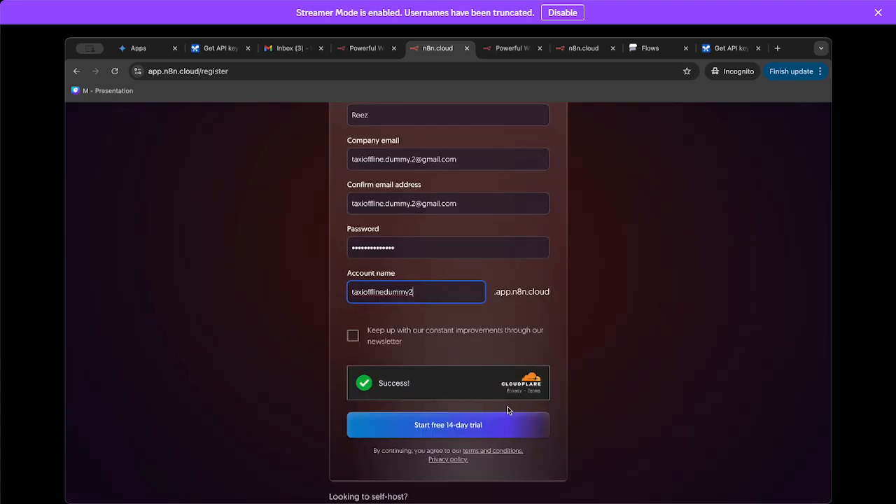
{"action": "left_click", "coordinate": [457, 425]}
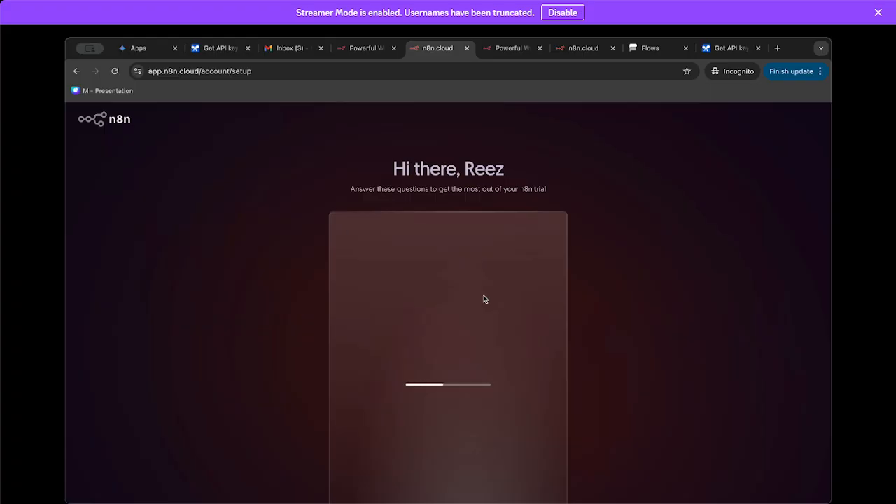
Step: Answer the setup survey: IT & Support team, company size <20, heard about n8n via Google
{"action": "scroll", "coordinate": [483, 299], "scroll_direction": "down", "scroll_amount": 2}
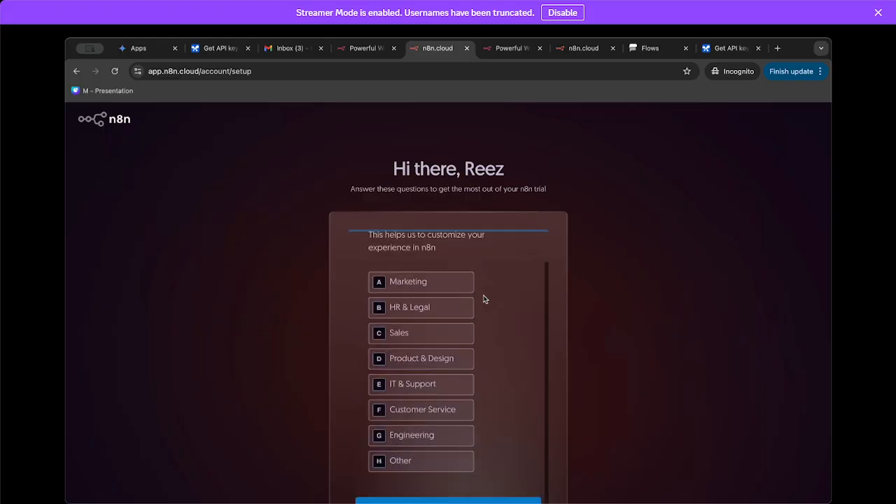
{"action": "scroll", "coordinate": [614, 305], "scroll_direction": "down", "scroll_amount": 1}
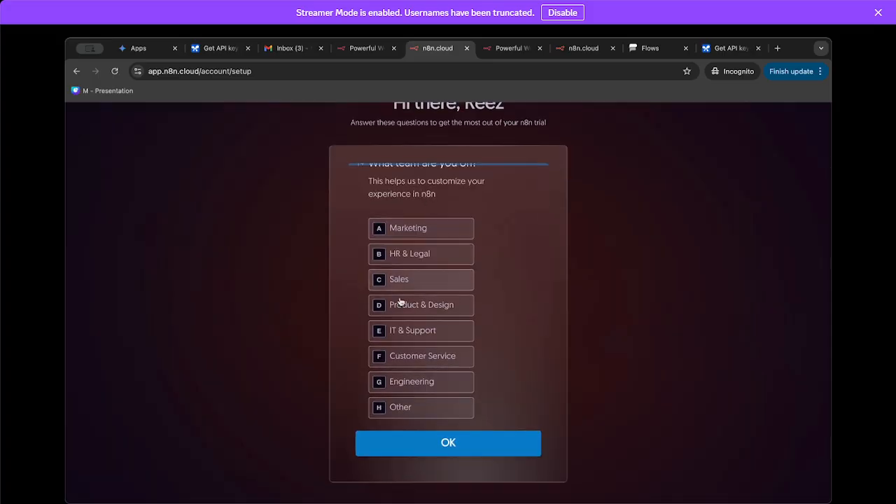
{"action": "left_click", "coordinate": [420, 327]}
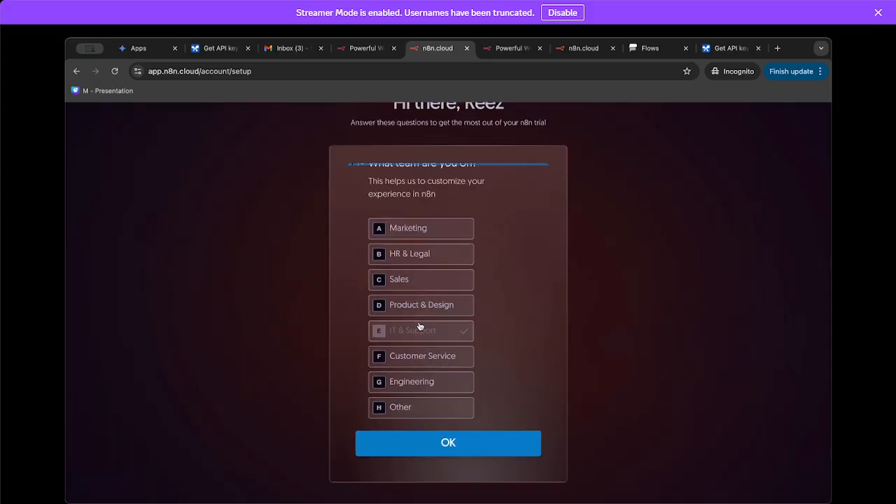
{"action": "left_click", "coordinate": [448, 441]}
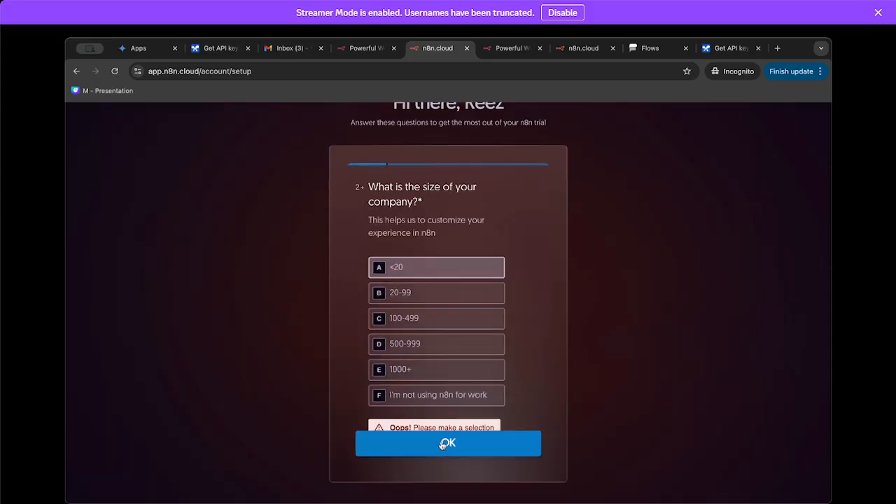
{"action": "left_click", "coordinate": [437, 268]}
{"action": "left_click", "coordinate": [434, 446]}
{"action": "left_click", "coordinate": [434, 448]}
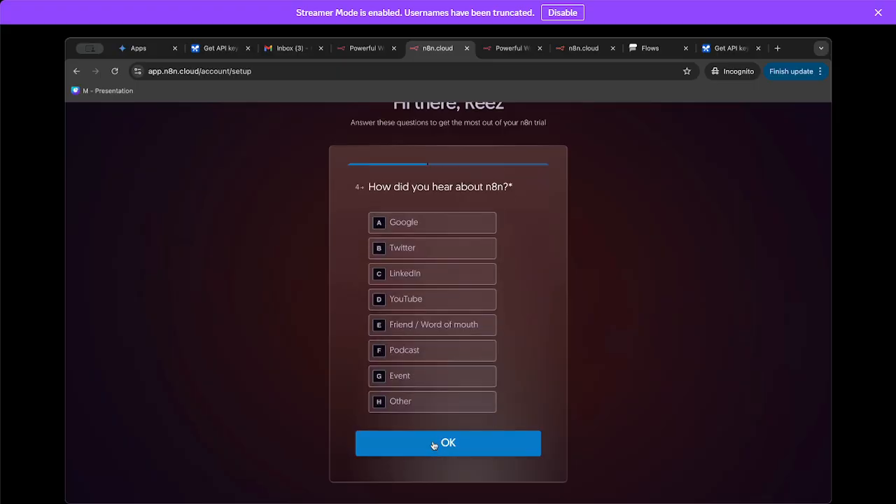
{"action": "left_click", "coordinate": [461, 226]}
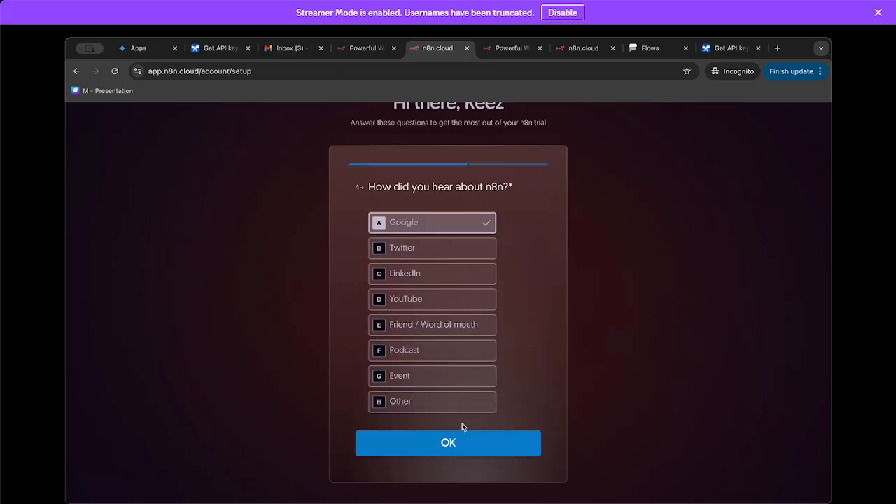
{"action": "left_click", "coordinate": [443, 450]}
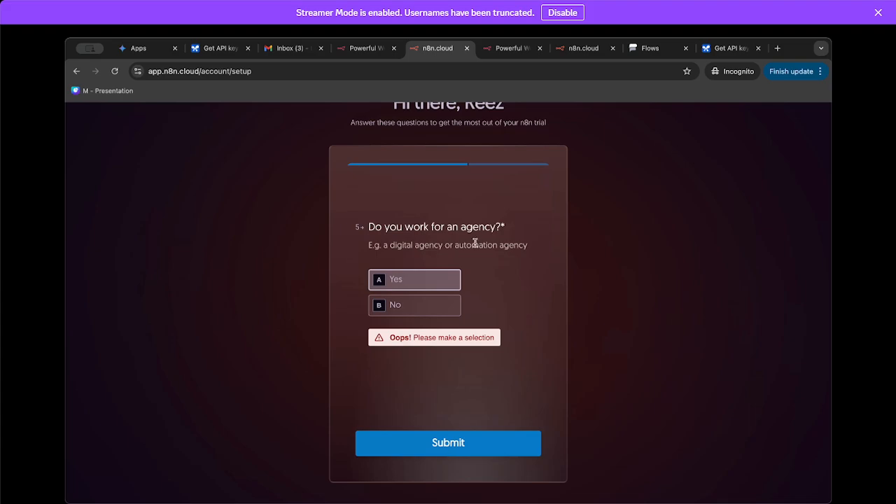
Step: Answer No to both agency questions, submit the survey, and skip inviting teammates
{"action": "left_click", "coordinate": [427, 305]}
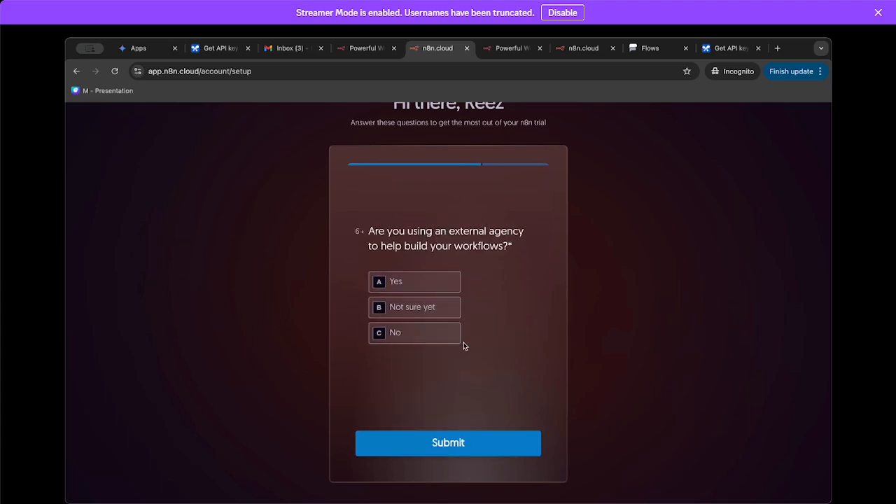
{"action": "left_click", "coordinate": [404, 335]}
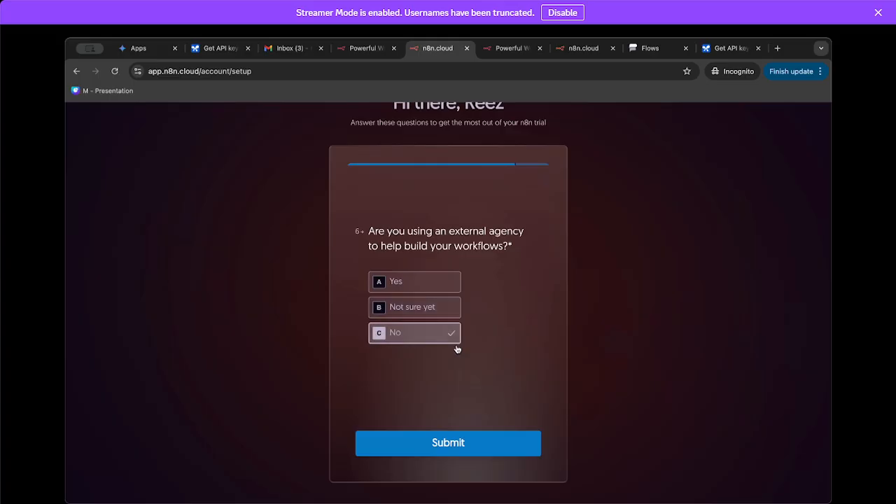
{"action": "left_click", "coordinate": [425, 442]}
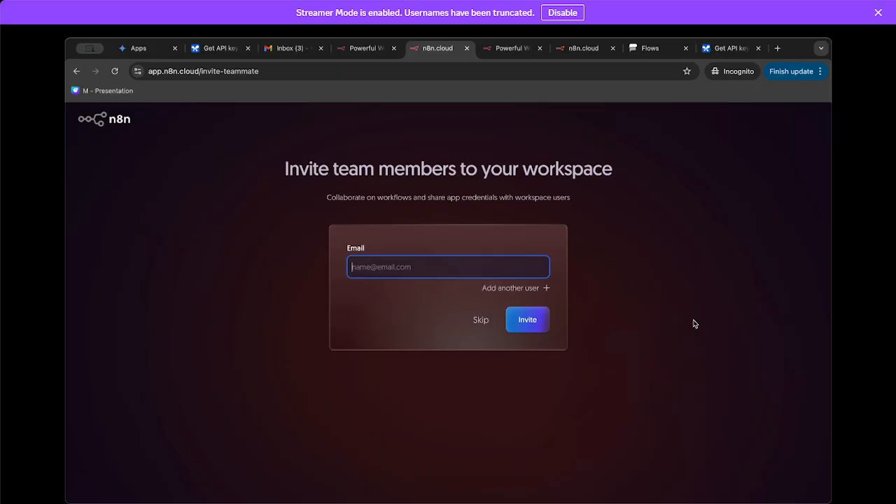
{"action": "left_click", "coordinate": [480, 322]}
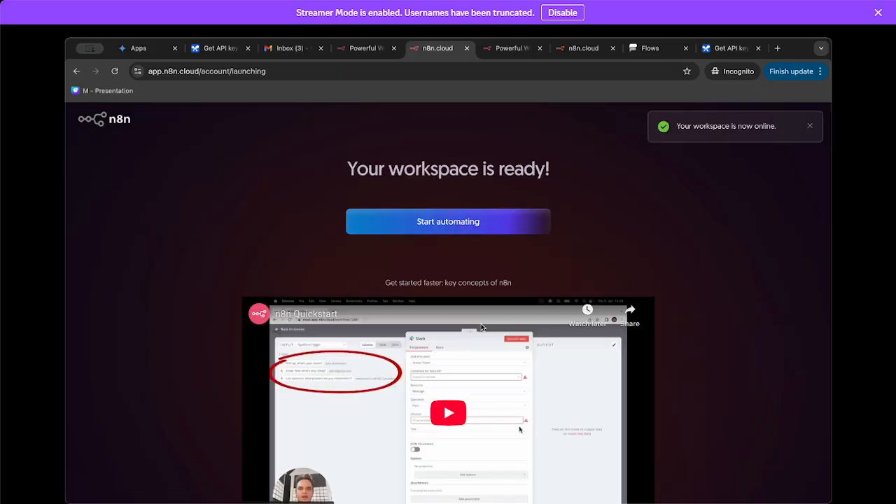
Step: Start automating in the new workspace and reload until the Overview page appears
{"action": "left_click", "coordinate": [443, 225]}
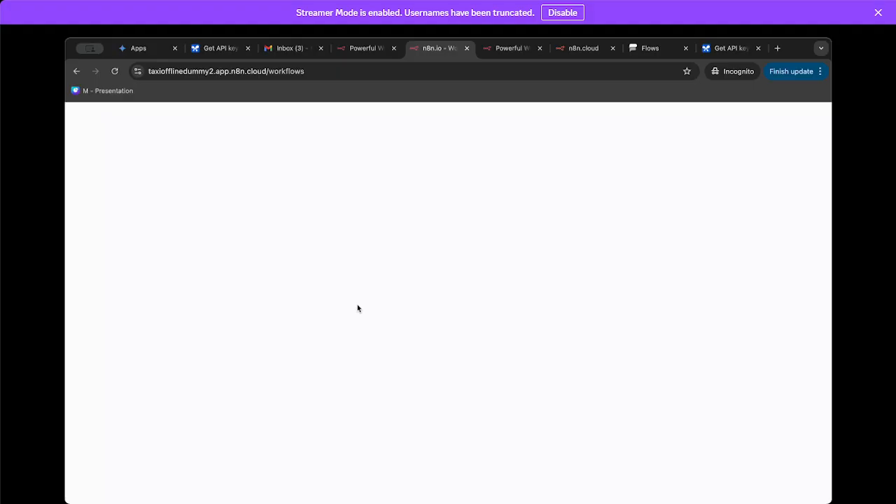
{"action": "left_click", "coordinate": [116, 72]}
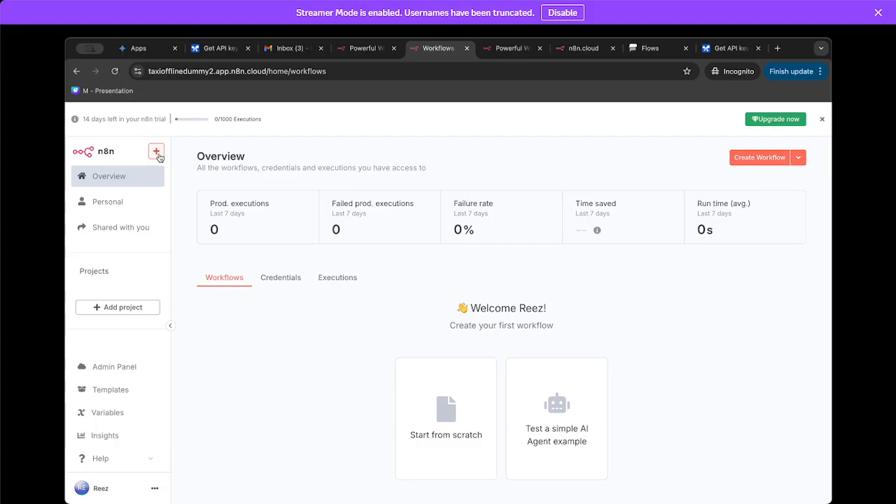
Step: Create a new blank workflow, "My workflow", in the Personal project
{"action": "left_click", "coordinate": [157, 153]}
{"action": "mouse_move", "coordinate": [174, 178]}
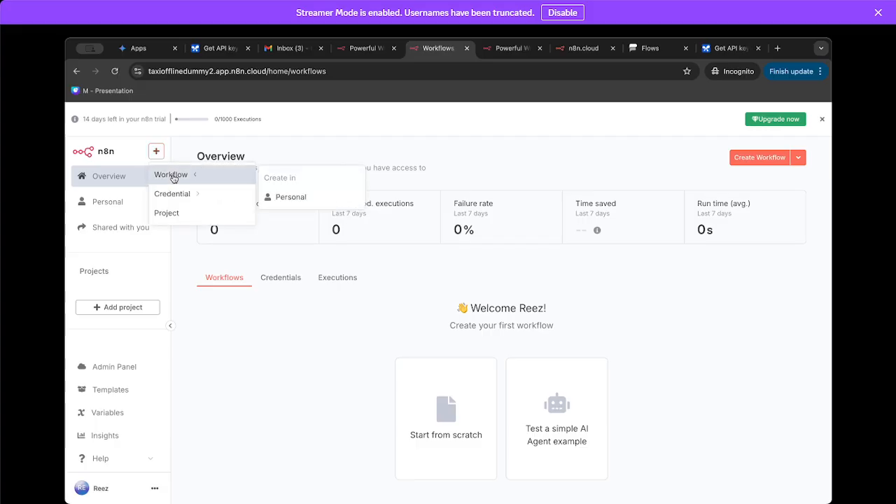
{"action": "left_click", "coordinate": [291, 202]}
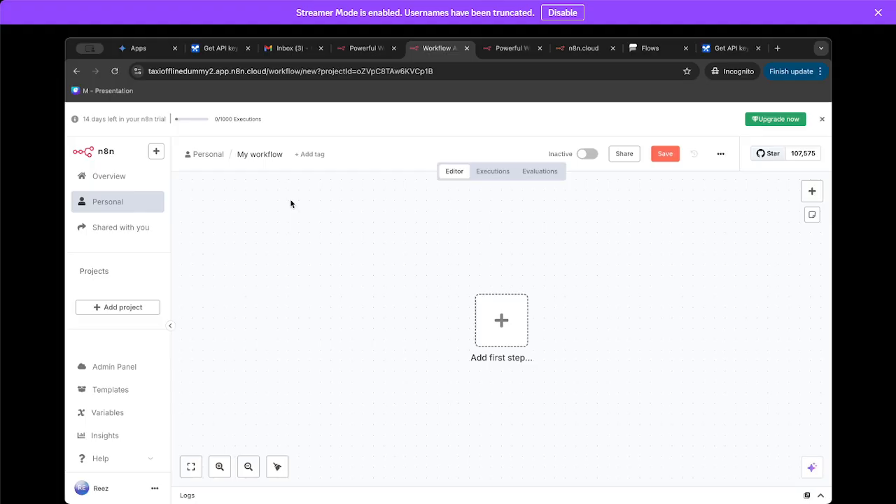
{"action": "mouse_move", "coordinate": [577, 300]}
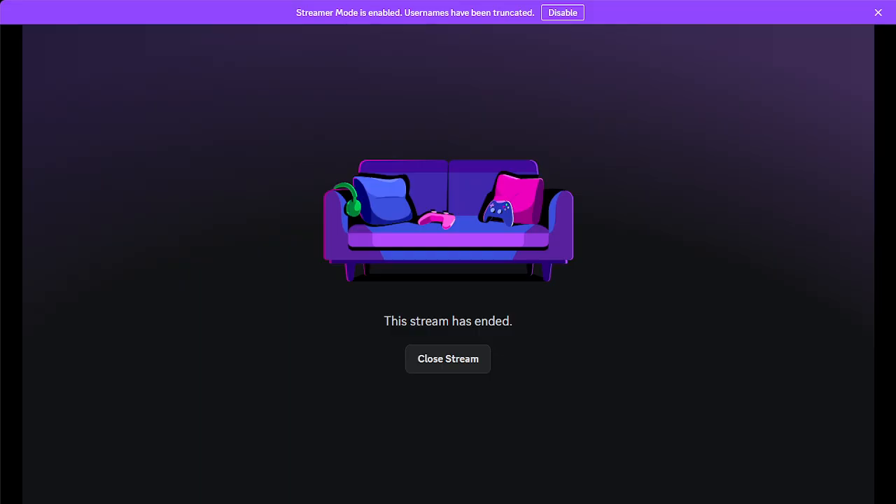
Step: Return to the resumed screen share showing the blank workflow's trigger choices
{"action": "mouse_move", "coordinate": [528, 281]}
{"action": "mouse_move", "coordinate": [571, 234]}
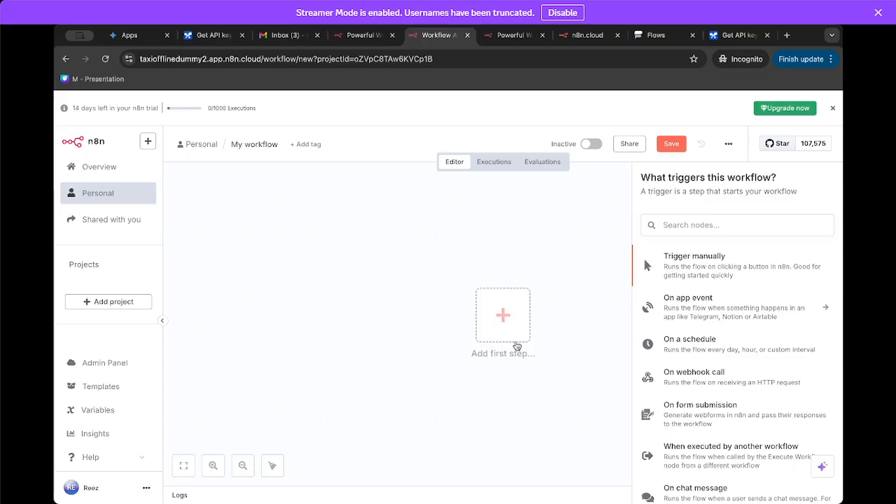
Step: Search nodes for "web" and add the Webhook trigger as the workflow's first step
{"action": "left_click", "coordinate": [733, 221]}
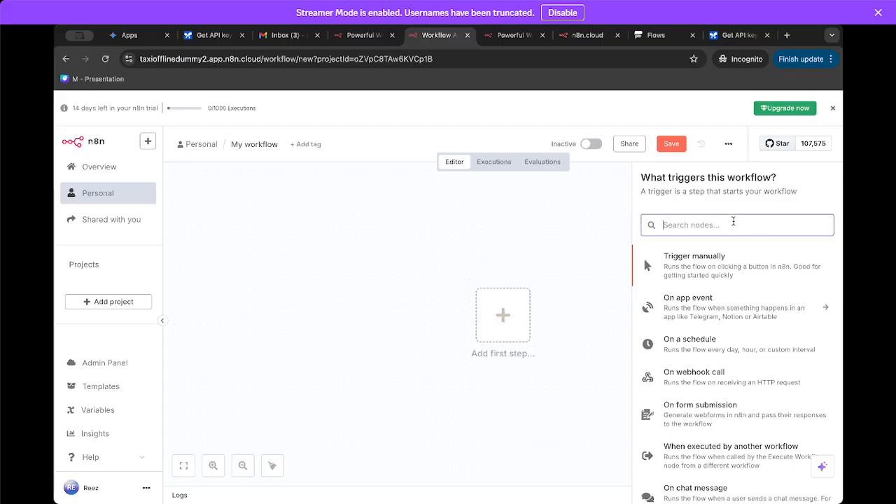
{"action": "type", "text": "web"}
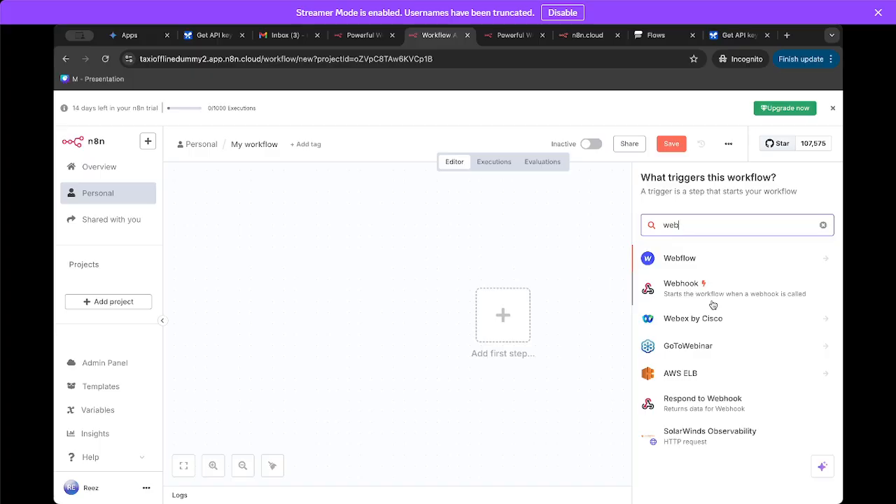
{"action": "left_click", "coordinate": [727, 292]}
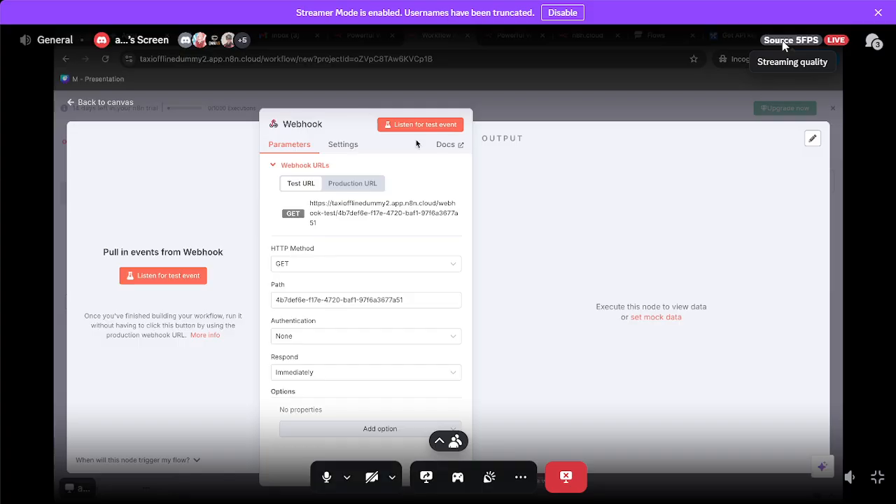
Step: Move the Webhook node further left, reopen its parameters, and go to the Fonnte flow editor
{"action": "left_click", "coordinate": [83, 103]}
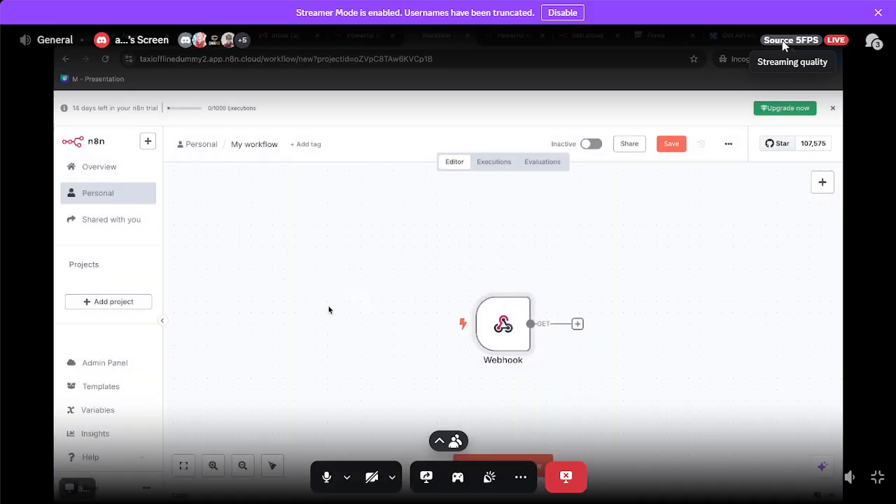
{"action": "left_click_drag", "start_coordinate": [512, 318], "coordinate": [315, 296]}
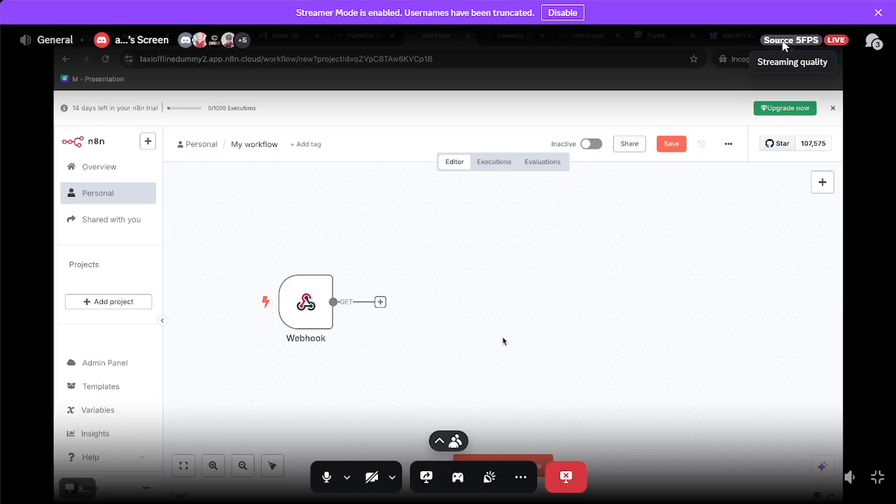
{"action": "mouse_move", "coordinate": [308, 303]}
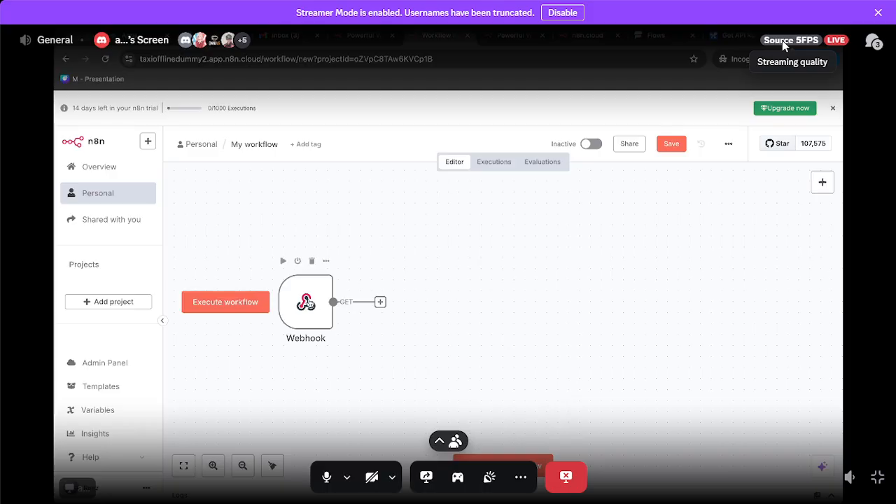
{"action": "double_click", "coordinate": [308, 302]}
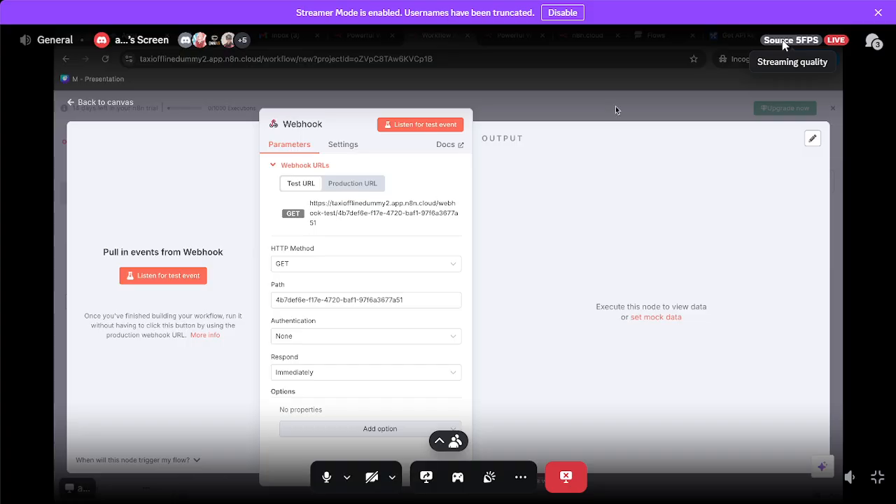
{"action": "left_click", "coordinate": [661, 42]}
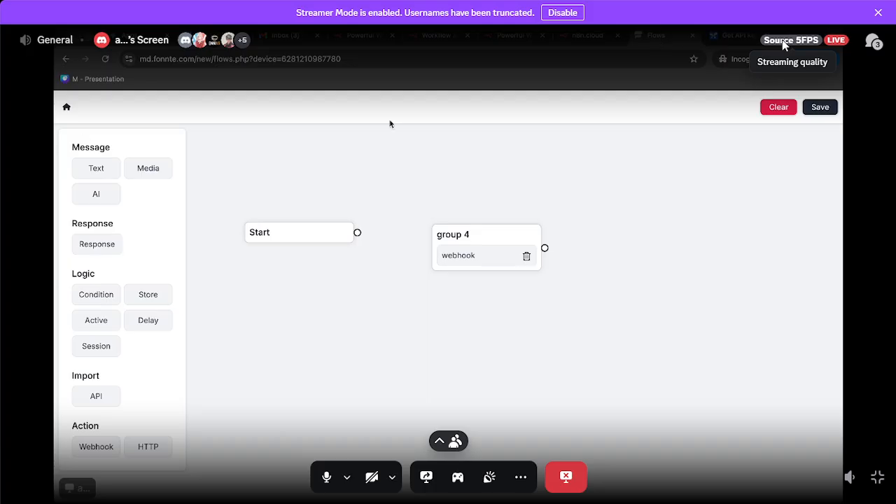
Step: Open the Fonnte device's flow, clear all nodes except Start, and place a new webhook node
{"action": "left_click", "coordinate": [68, 110]}
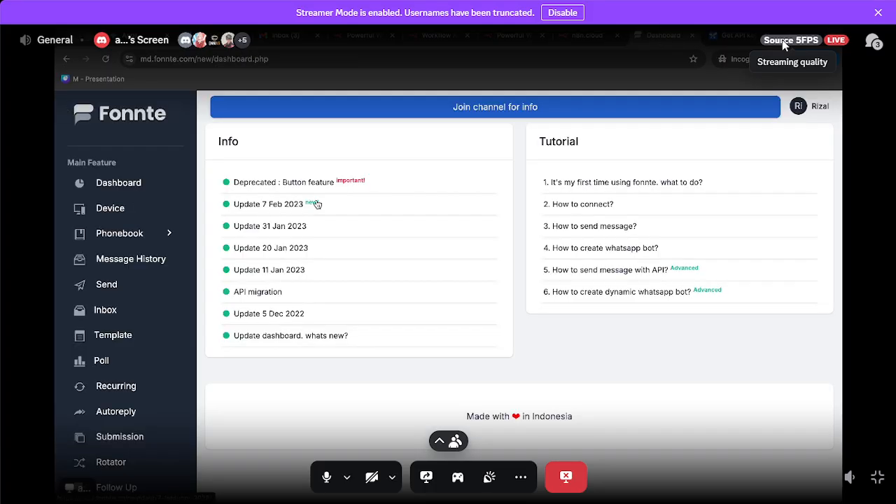
{"action": "scroll", "coordinate": [133, 335], "scroll_direction": "down", "scroll_amount": 2}
{"action": "scroll", "coordinate": [133, 335], "scroll_direction": "up", "scroll_amount": 2}
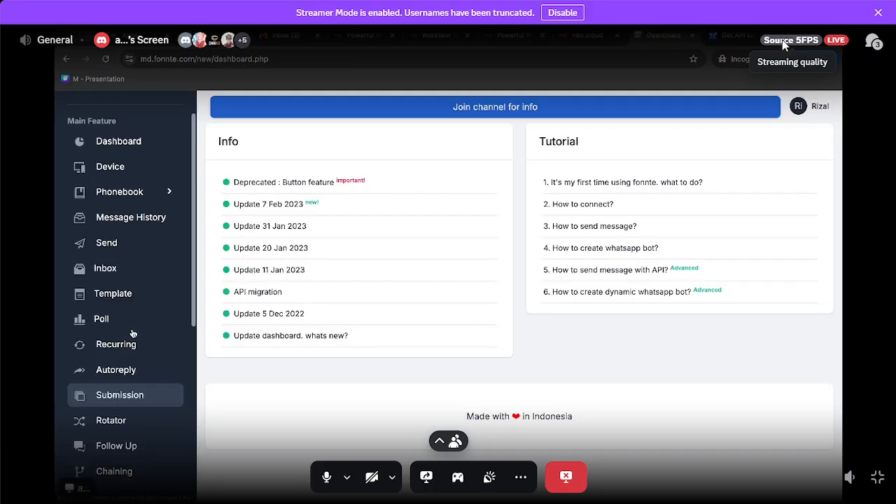
{"action": "left_click", "coordinate": [112, 209]}
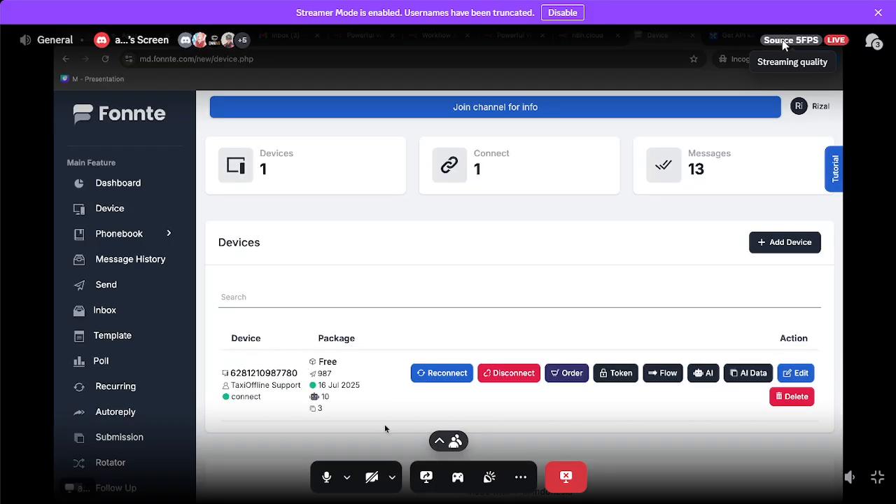
{"action": "left_click", "coordinate": [665, 376]}
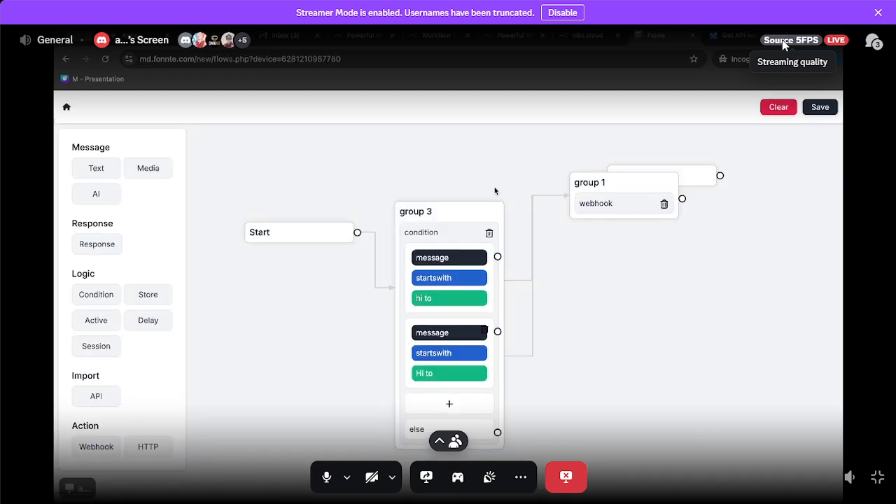
{"action": "left_click", "coordinate": [477, 212]}
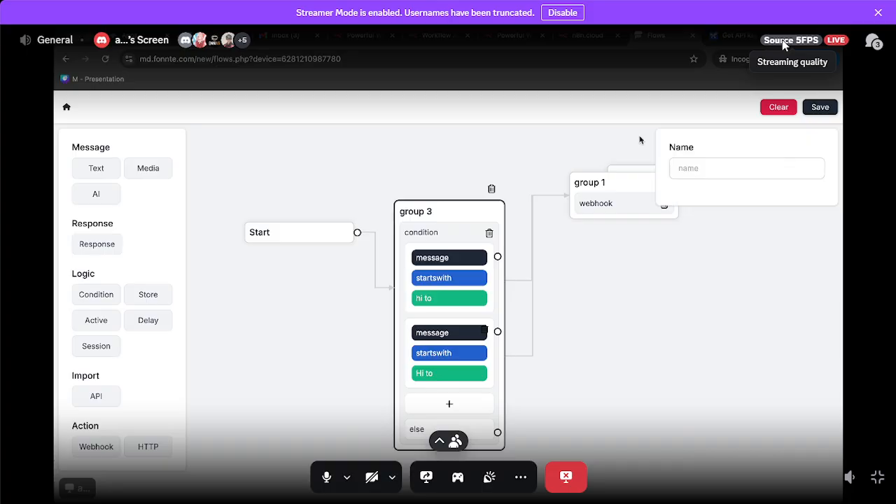
{"action": "left_click", "coordinate": [784, 109]}
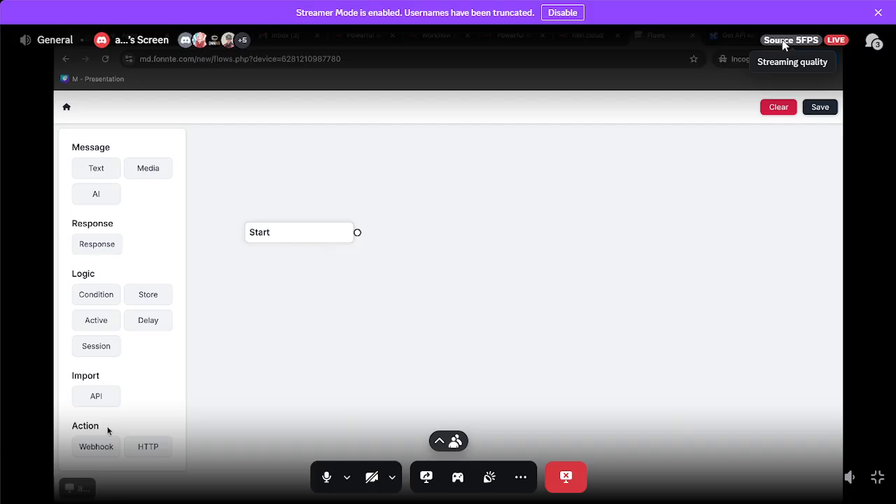
{"action": "left_click_drag", "start_coordinate": [92, 443], "coordinate": [488, 230]}
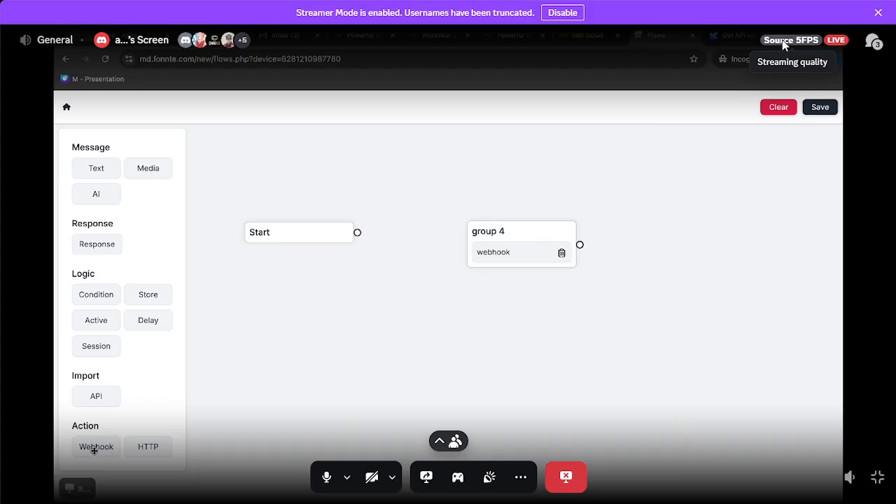
Step: Verify the webhook step's URL points at n8n, then return to the n8n Webhook settings
{"action": "left_click", "coordinate": [509, 255]}
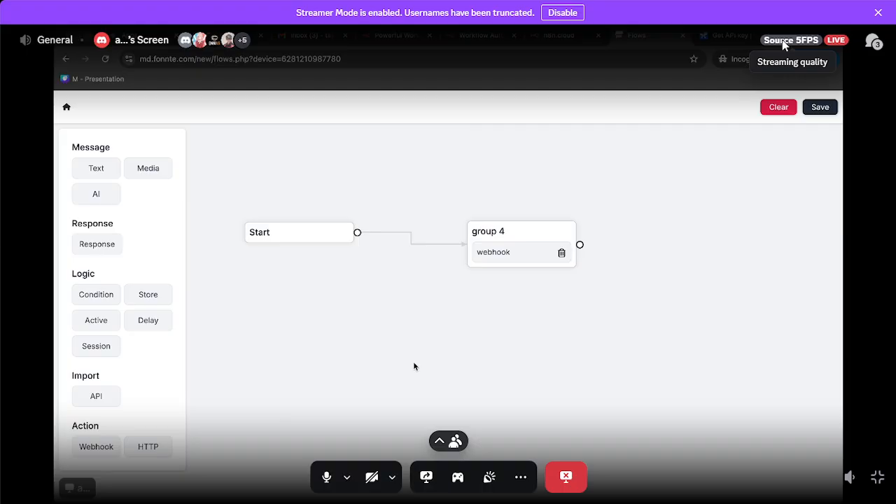
{"action": "left_click", "coordinate": [528, 254]}
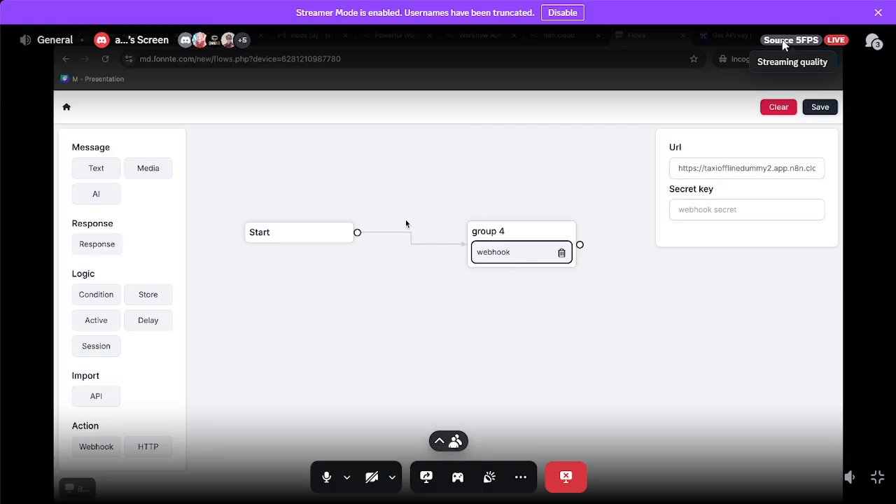
{"action": "left_click", "coordinate": [628, 254]}
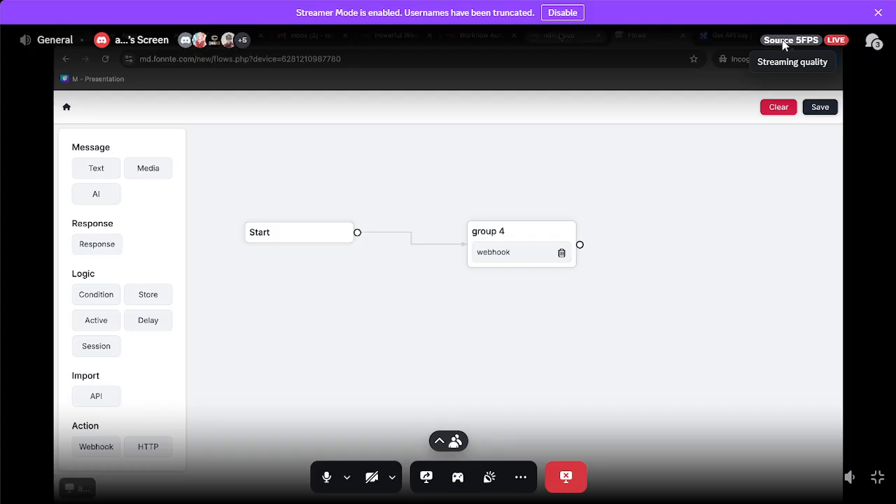
{"action": "left_click", "coordinate": [492, 36]}
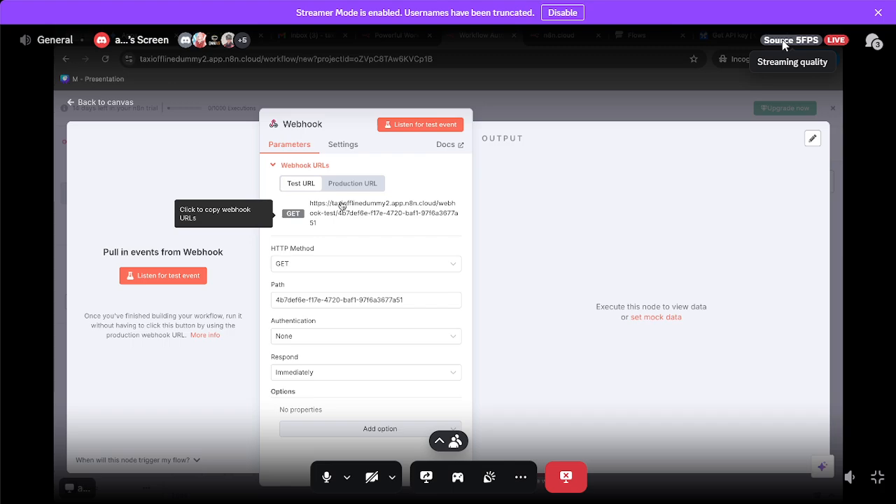
{"action": "left_click", "coordinate": [426, 125]}
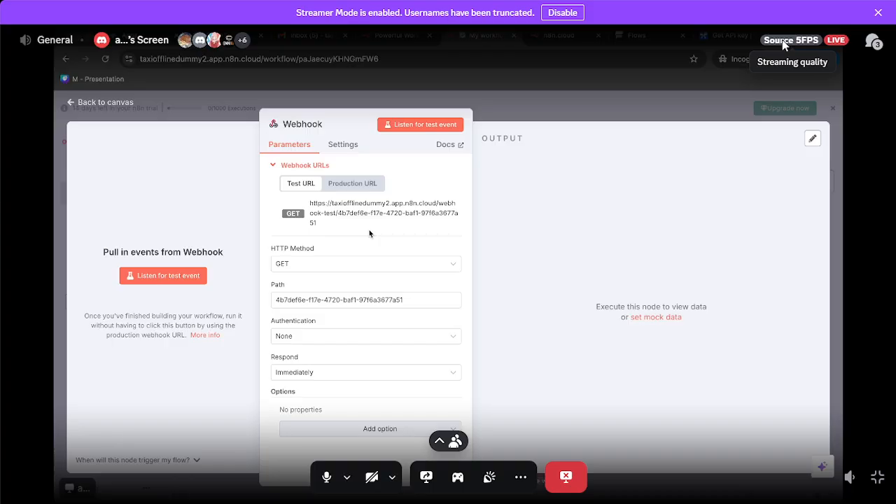
Step: Set the Webhook's HTTP Method to POST and listen for a test event from Fonnte
{"action": "left_click", "coordinate": [367, 270]}
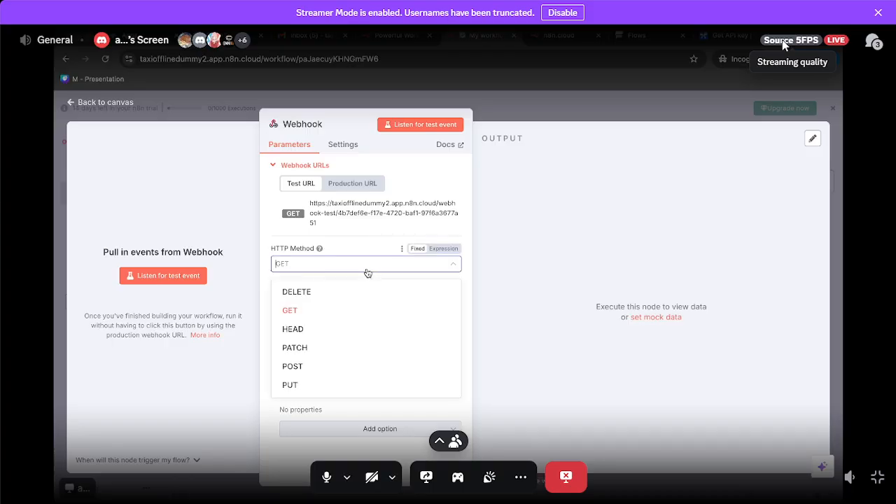
{"action": "left_click", "coordinate": [319, 366]}
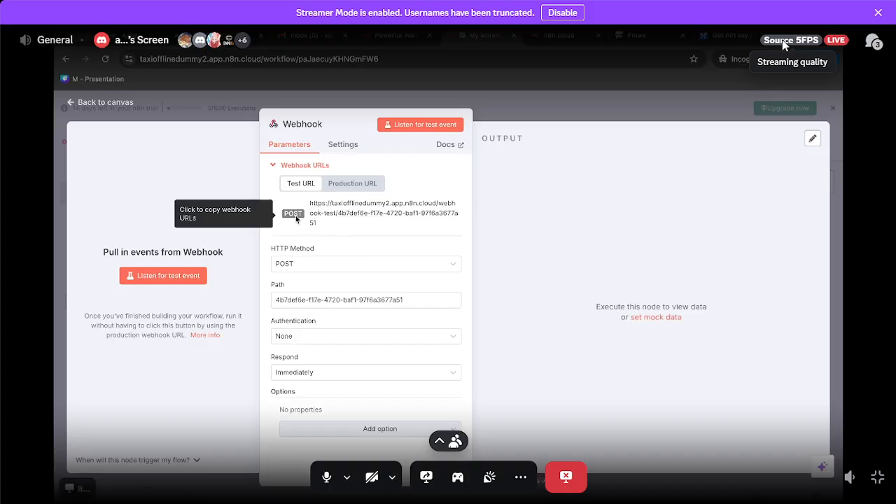
{"action": "left_click", "coordinate": [305, 270]}
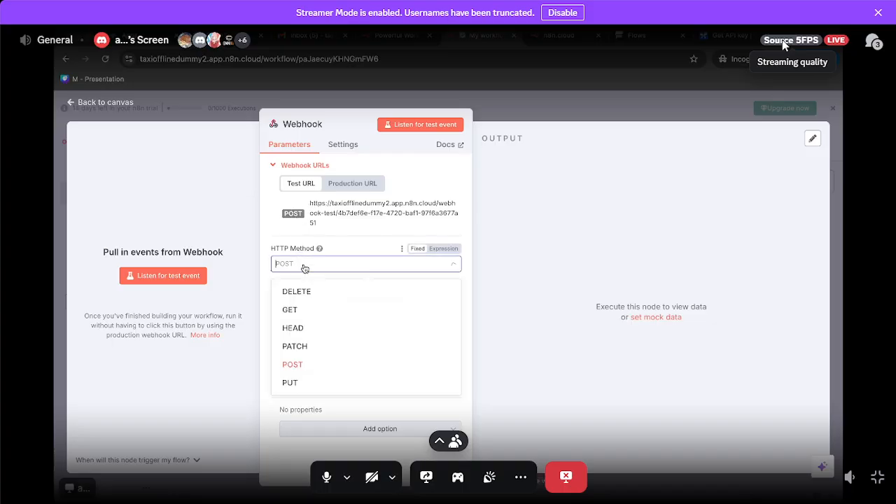
{"action": "left_click", "coordinate": [309, 371]}
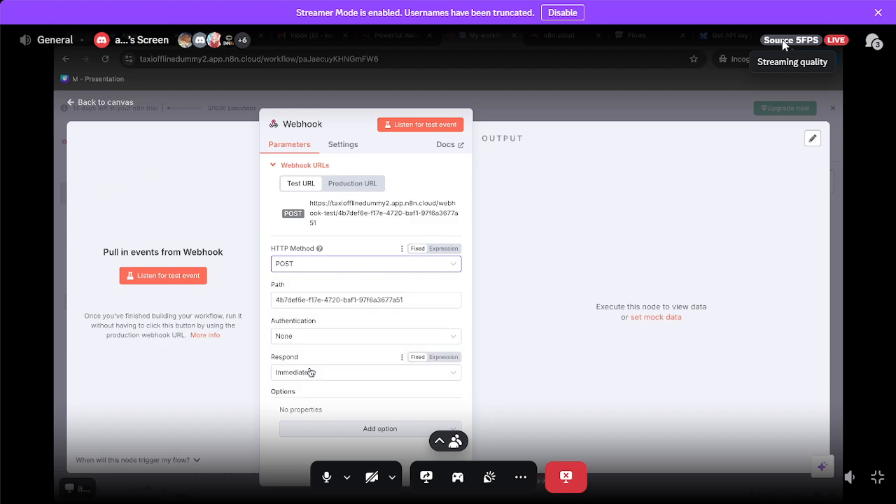
{"action": "left_click", "coordinate": [174, 277]}
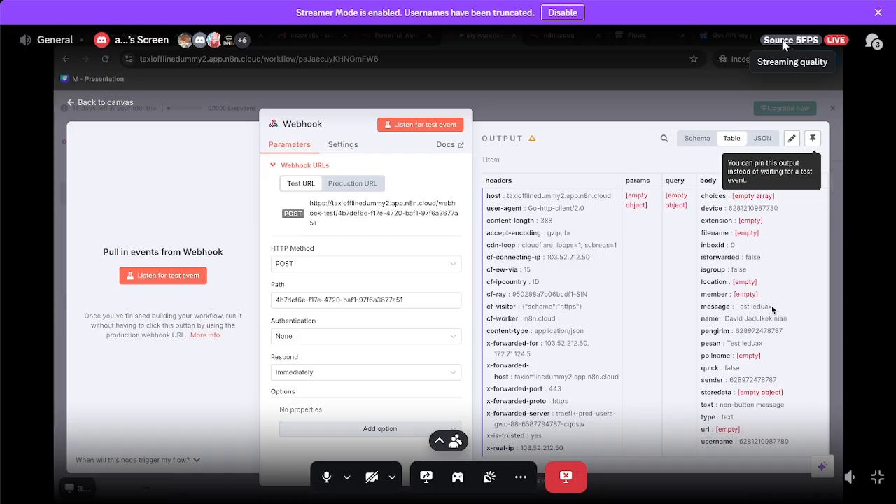
Step: Highlight the received 'Test leduax' message, the sender's name and the pengirim number in the Output
{"action": "left_click_drag", "start_coordinate": [773, 309], "coordinate": [737, 307]}
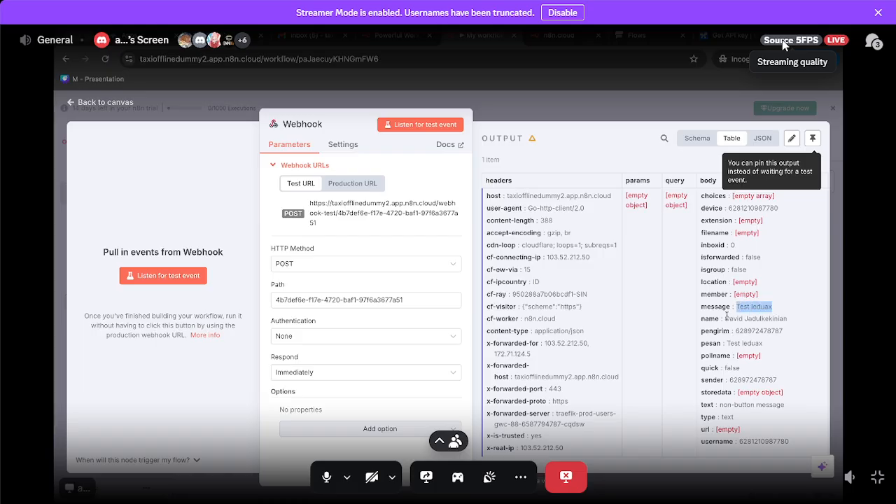
{"action": "left_click_drag", "start_coordinate": [725, 319], "coordinate": [788, 319]}
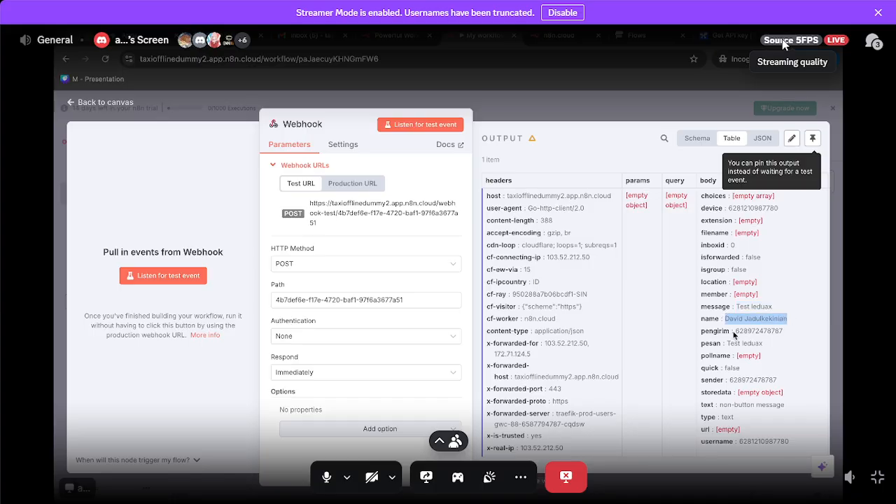
{"action": "left_click_drag", "start_coordinate": [736, 331], "coordinate": [784, 337]}
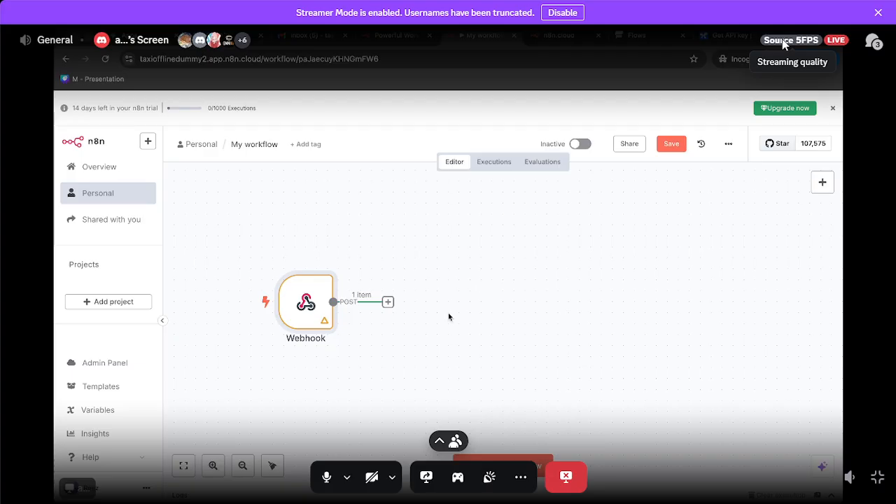
Step: Search 'ai age' and add an AI Agent node after the Webhook output, then return to the canvas
{"action": "left_click", "coordinate": [389, 305]}
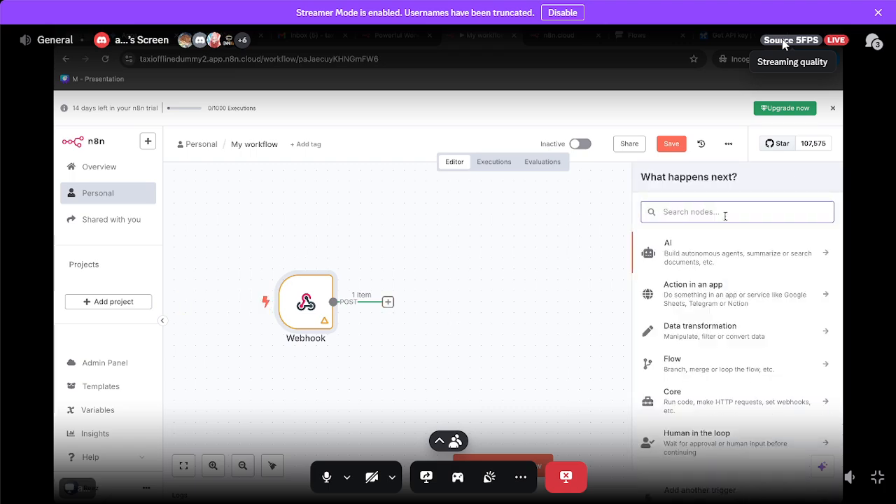
{"action": "type", "text": "a"}
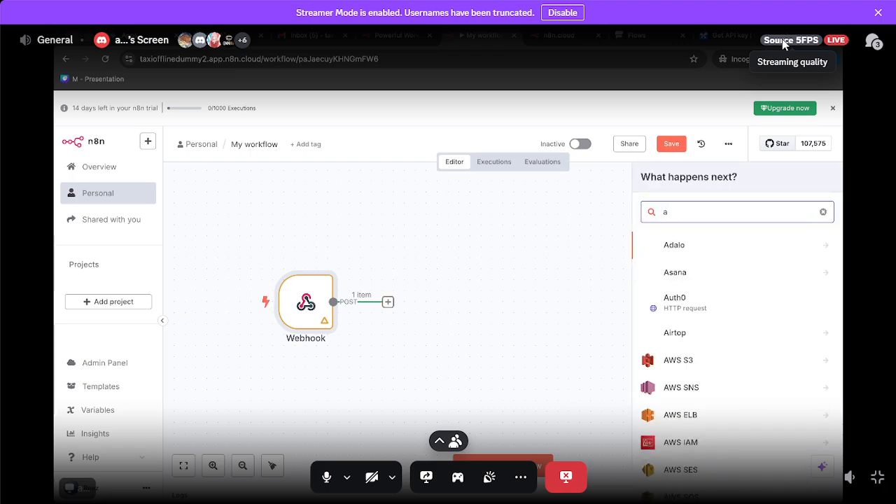
{"action": "type", "text": "i"}
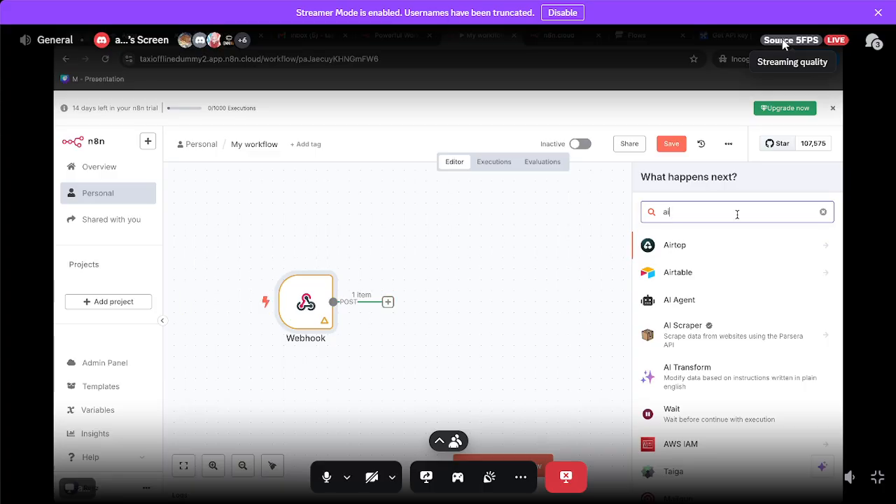
{"action": "type", "text": "age"}
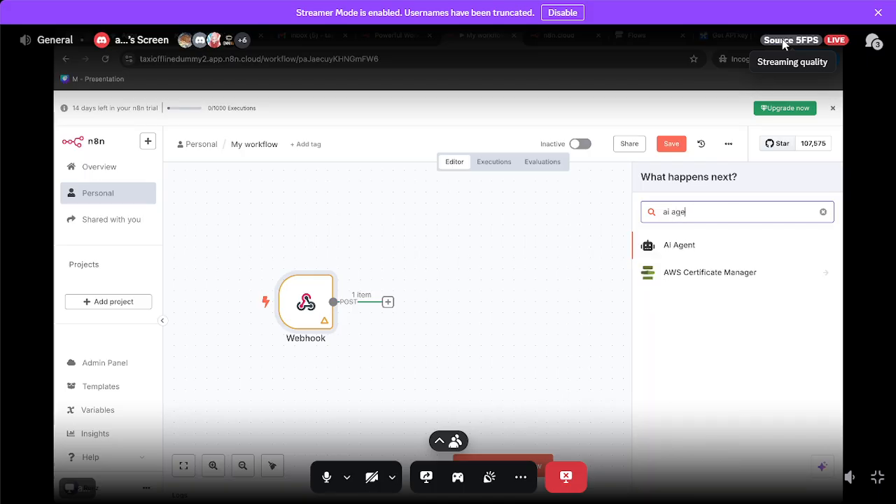
{"action": "left_click", "coordinate": [676, 247]}
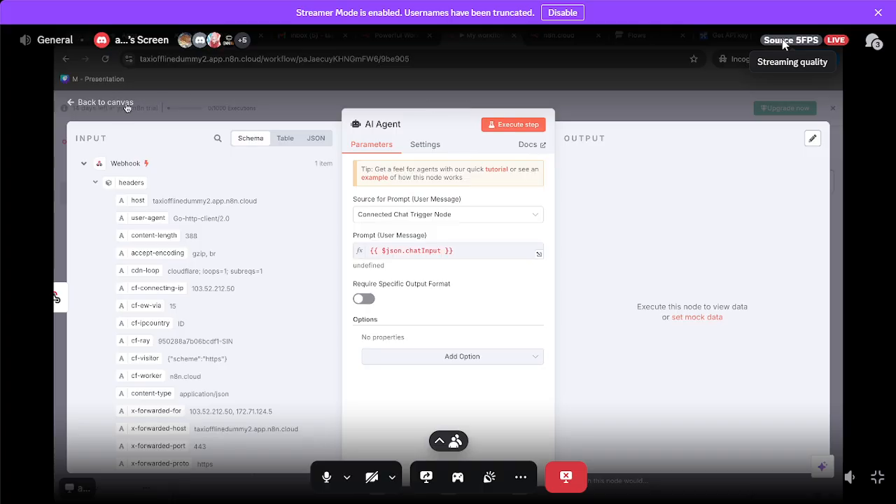
{"action": "left_click", "coordinate": [127, 107]}
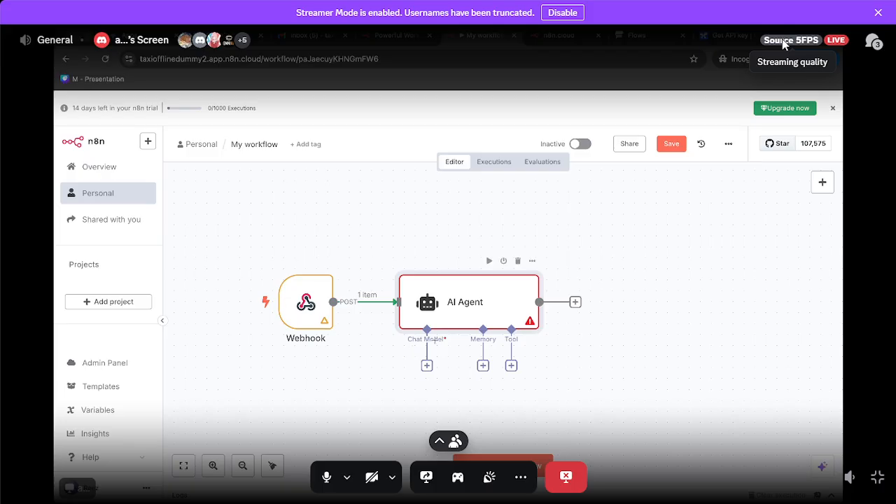
Step: Attach a Google Gemini Chat Model as the AI Agent's chat model
{"action": "left_click", "coordinate": [427, 365]}
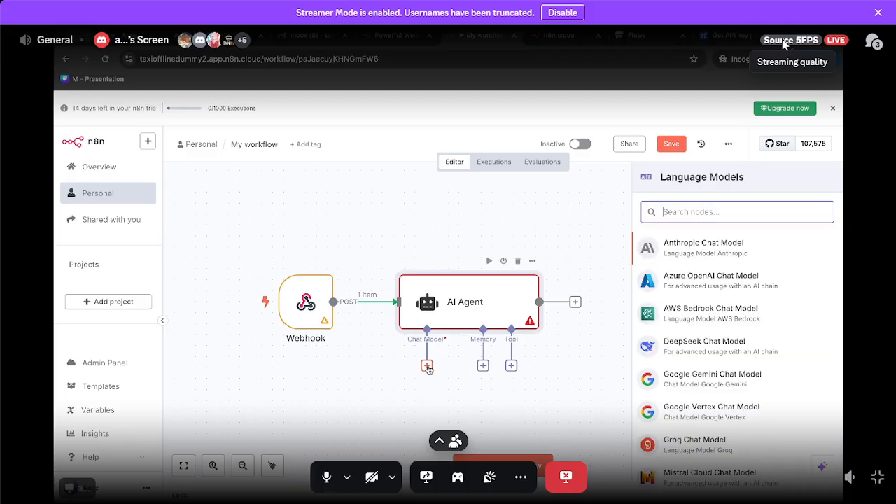
{"action": "type", "text": "gemini"}
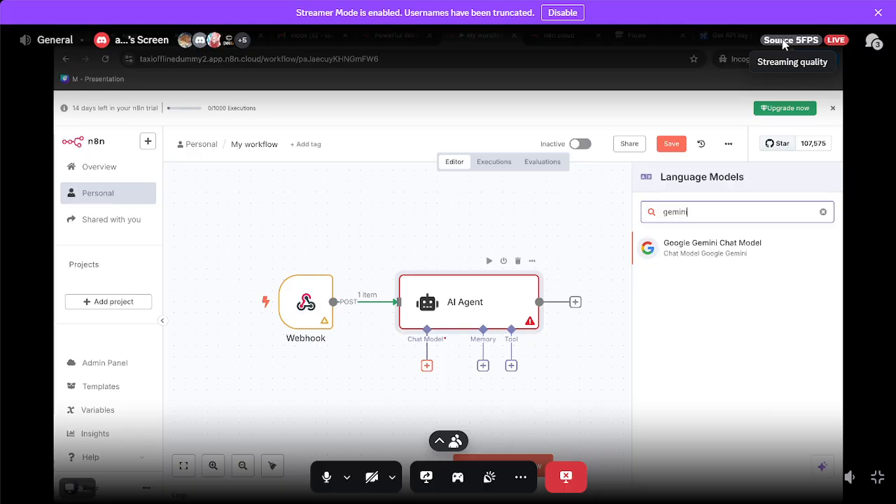
{"action": "left_click", "coordinate": [692, 253]}
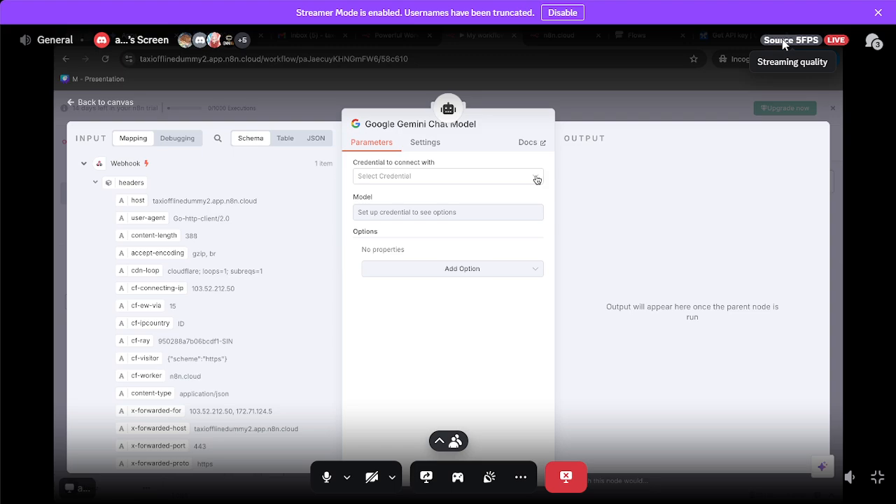
Step: Start a new Gemini API key credential and switch to Google AI Studio's API keys page
{"action": "left_click", "coordinate": [537, 180]}
{"action": "left_click", "coordinate": [452, 203]}
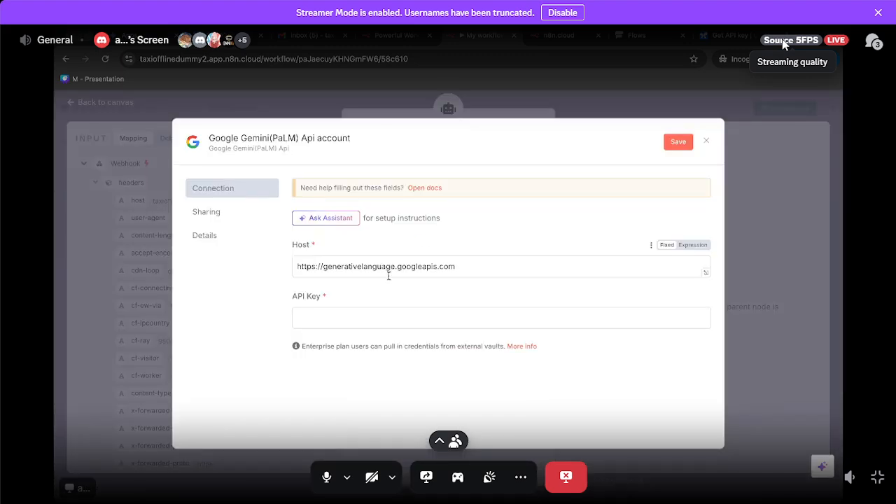
{"action": "left_click", "coordinate": [355, 318]}
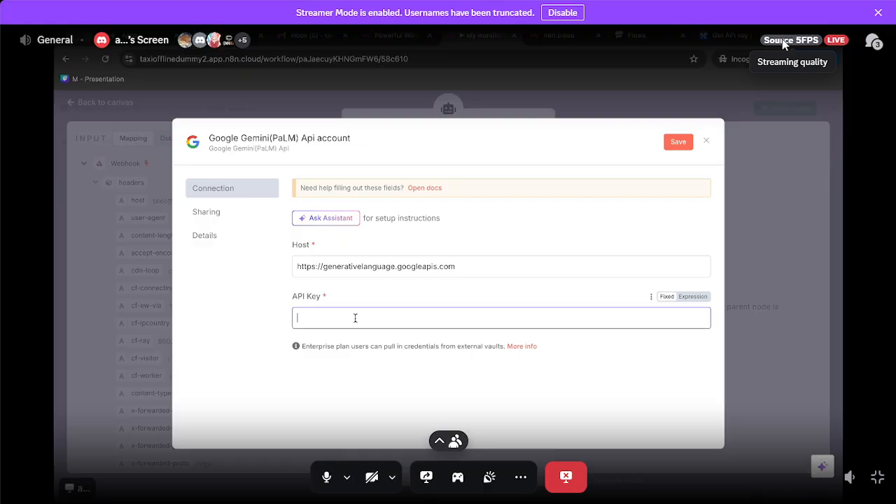
{"action": "left_click", "coordinate": [726, 39]}
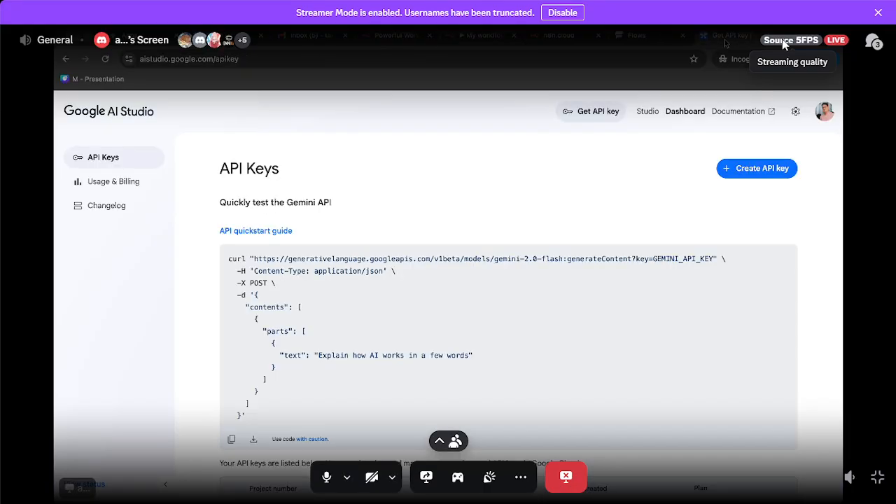
{"action": "scroll", "coordinate": [513, 302], "scroll_direction": "down", "scroll_amount": 2}
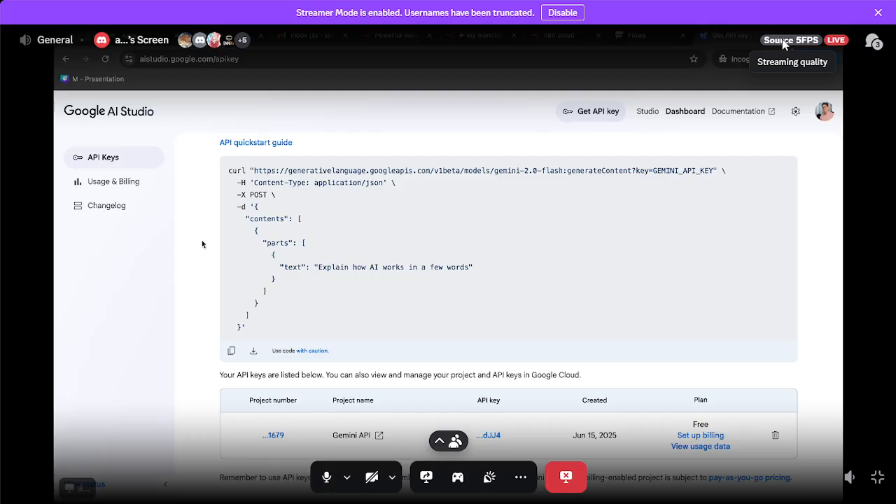
{"action": "scroll", "coordinate": [202, 245], "scroll_direction": "up", "scroll_amount": 2}
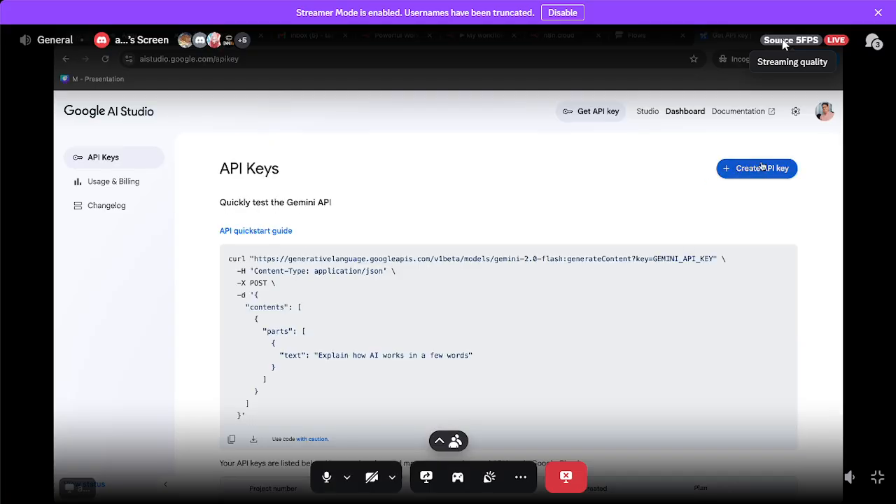
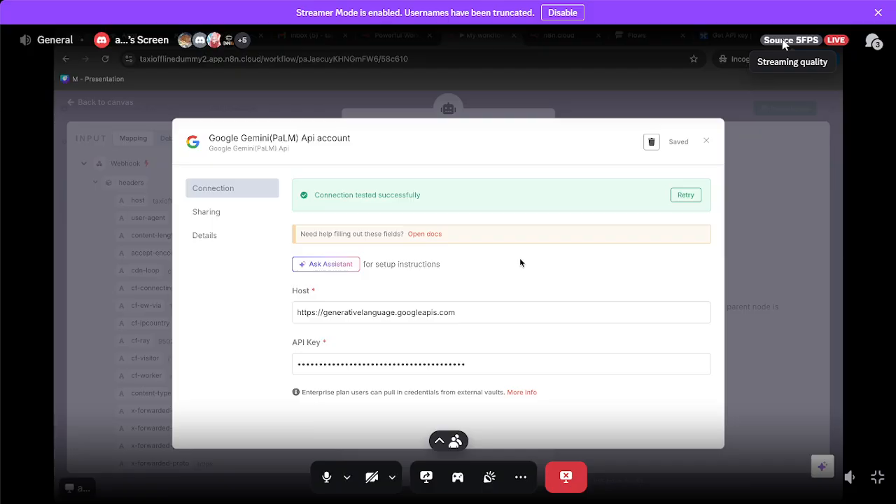
Step: Close the credential dialog and set the Gemini chat model to models/gemini-1.5-flash
{"action": "left_click", "coordinate": [706, 141]}
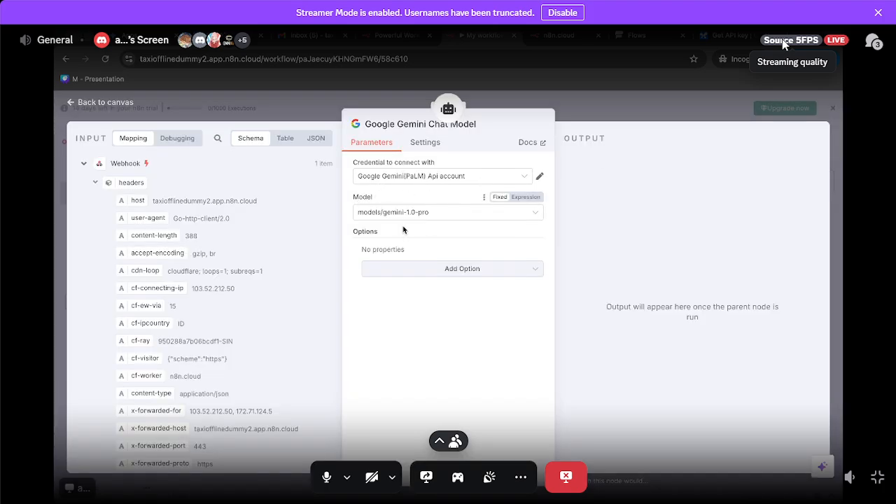
{"action": "left_click", "coordinate": [446, 213]}
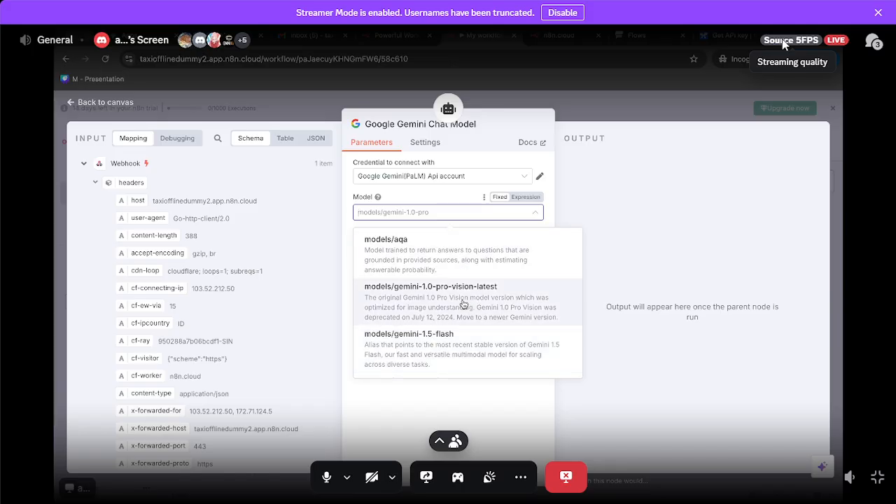
{"action": "left_click", "coordinate": [440, 346]}
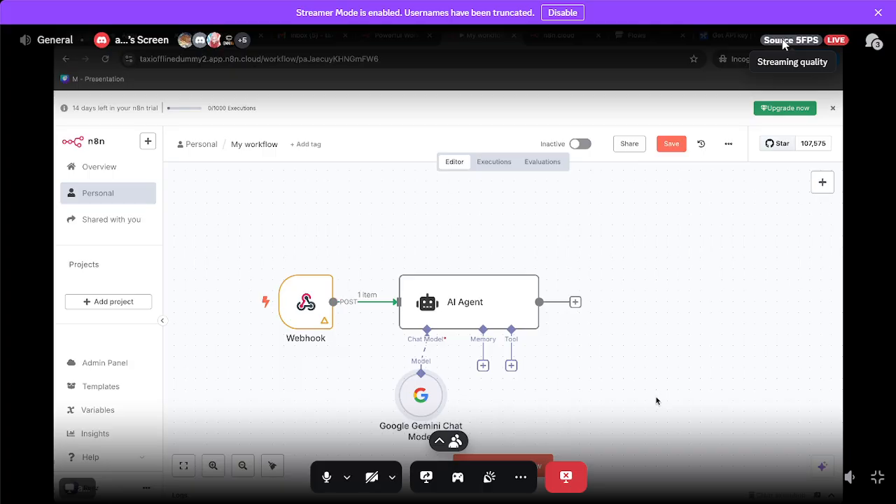
Step: Attach a Simple Memory node to the AI Agent's Memory input
{"action": "left_click", "coordinate": [484, 366]}
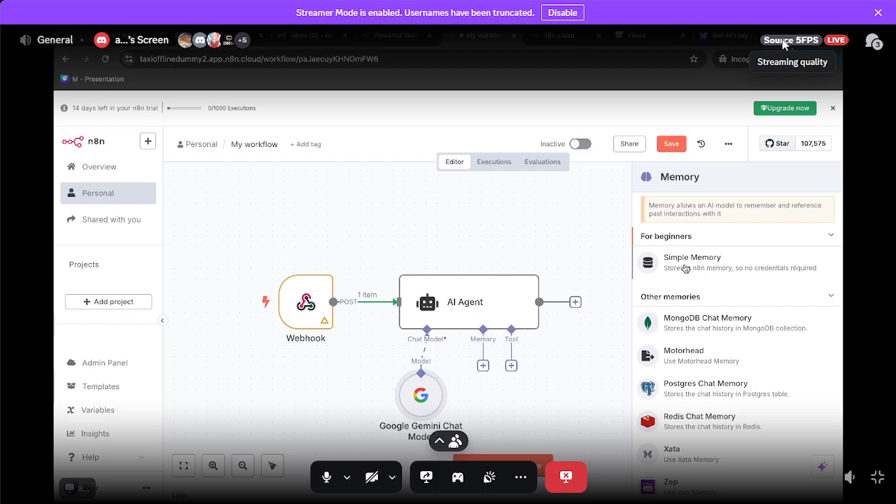
{"action": "left_click", "coordinate": [685, 269]}
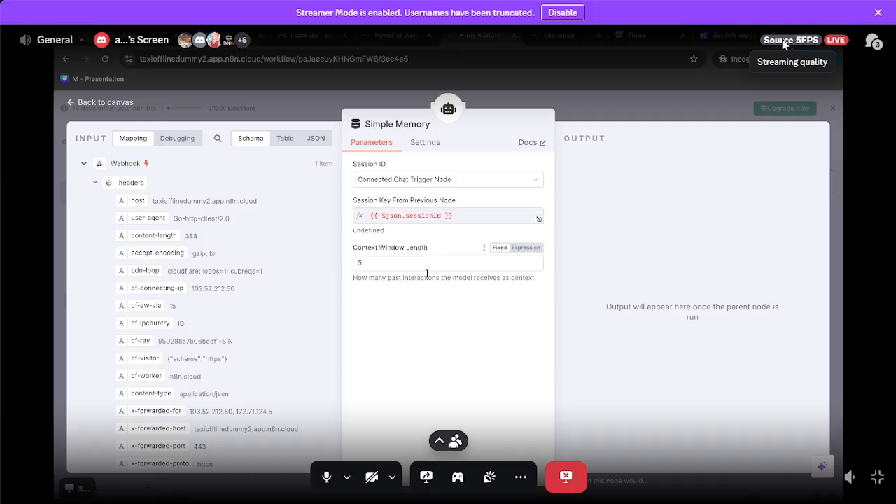
{"action": "left_click", "coordinate": [81, 105]}
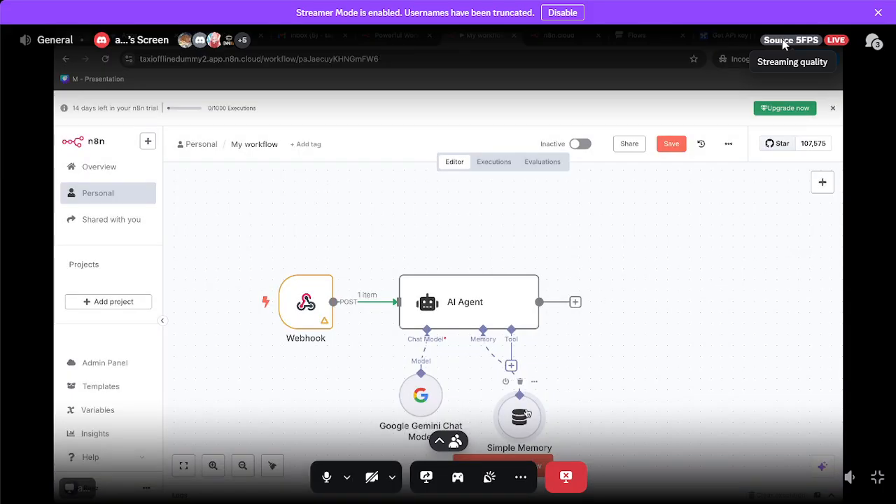
Step: Arrange the Simple Memory and Gemini chat model nodes side by side on the canvas
{"action": "mouse_move", "coordinate": [528, 414]}
{"action": "left_mouse_down"}
{"action": "mouse_move", "coordinate": [499, 415]}
{"action": "mouse_move", "coordinate": [472, 390]}
{"action": "mouse_move", "coordinate": [513, 404]}
{"action": "mouse_move", "coordinate": [513, 415]}
{"action": "left_mouse_up"}
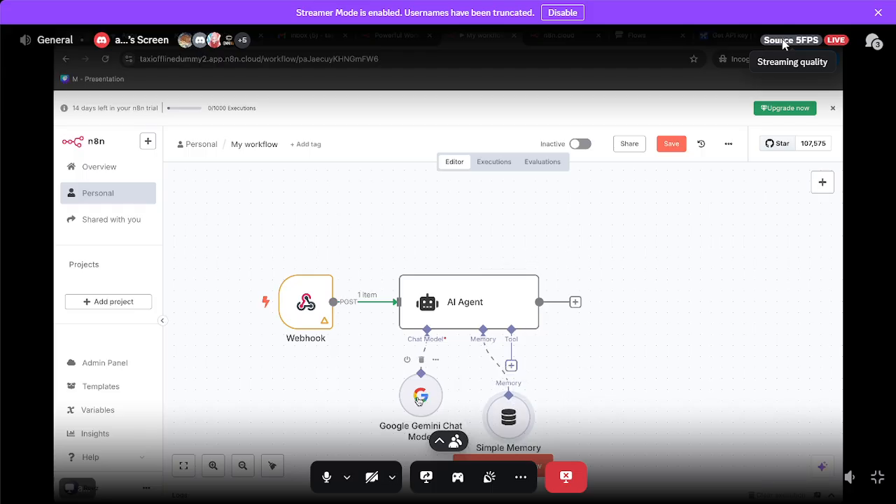
{"action": "left_click_drag", "start_coordinate": [418, 399], "coordinate": [386, 410]}
{"action": "left_click_drag", "start_coordinate": [524, 417], "coordinate": [486, 413]}
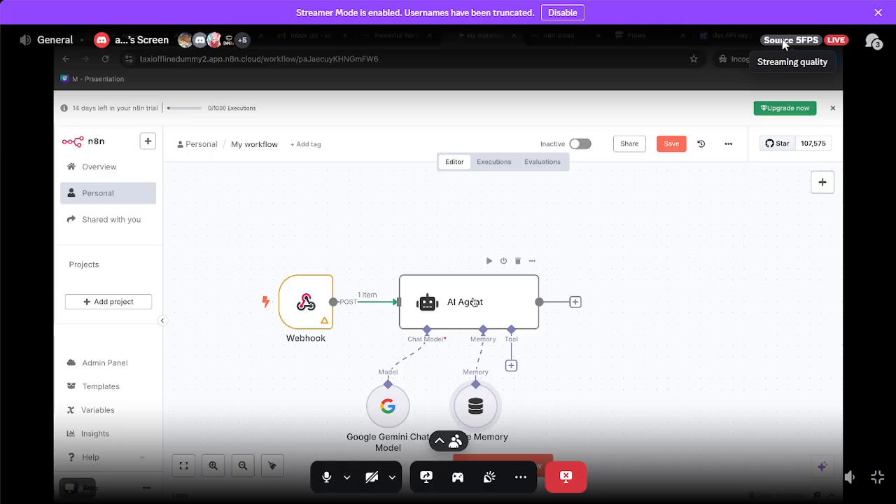
Step: Switch the AI Agent's prompt source to Define below
{"action": "double_click", "coordinate": [475, 302]}
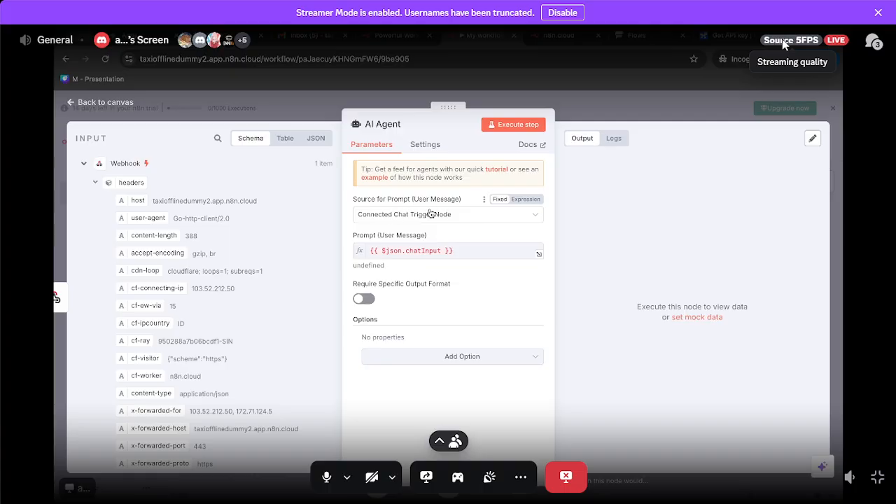
{"action": "left_click", "coordinate": [513, 217]}
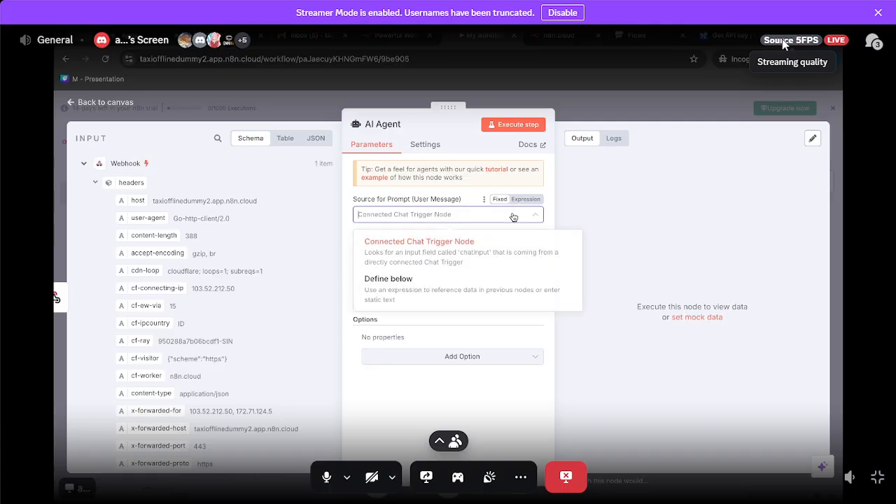
{"action": "left_click", "coordinate": [438, 290]}
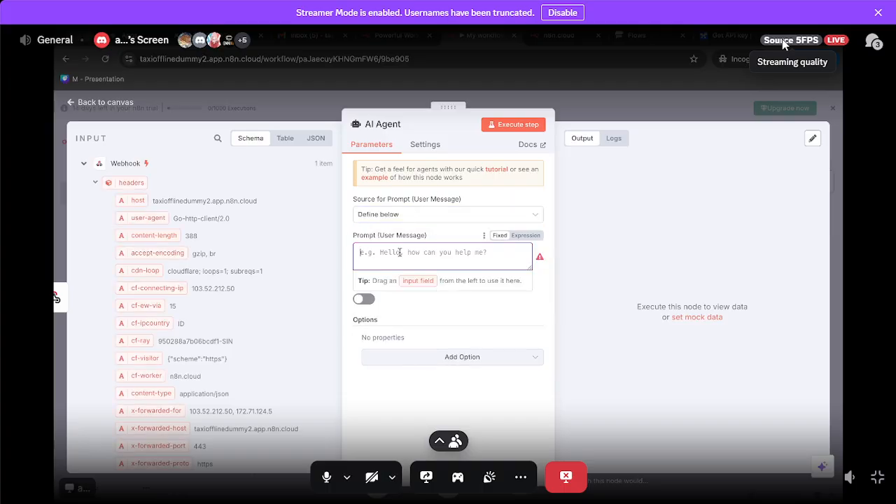
{"action": "left_click", "coordinate": [435, 258]}
Step: Map the webhook body's message field into the Prompt, giving {{ $json.body.message }}
{"action": "left_click", "coordinate": [94, 184]}
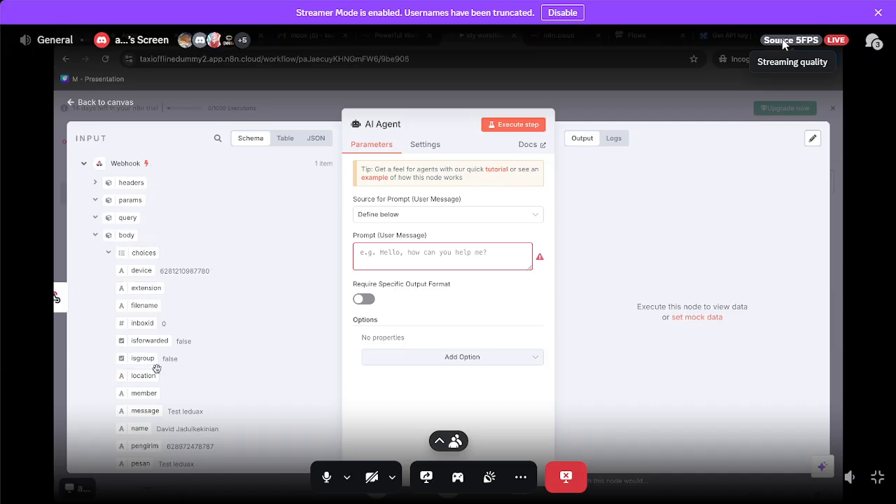
{"action": "scroll", "coordinate": [170, 390], "scroll_direction": "down", "scroll_amount": 4}
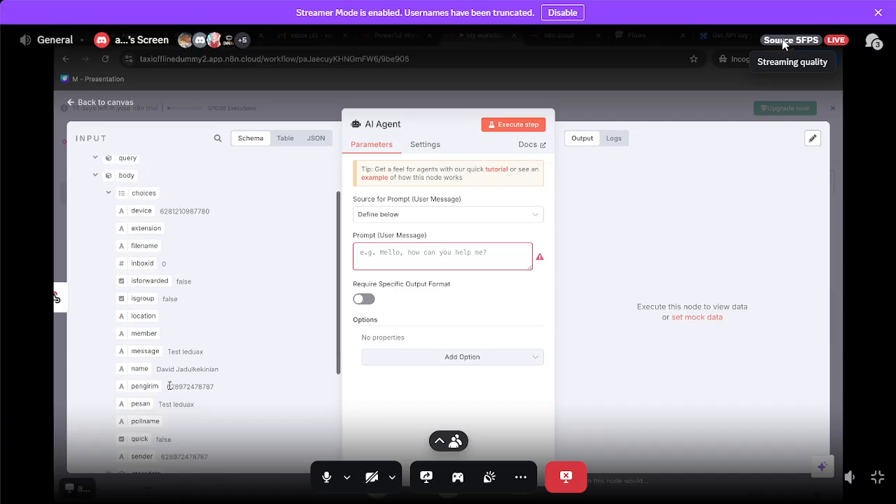
{"action": "scroll", "coordinate": [170, 389], "scroll_direction": "down", "scroll_amount": 3}
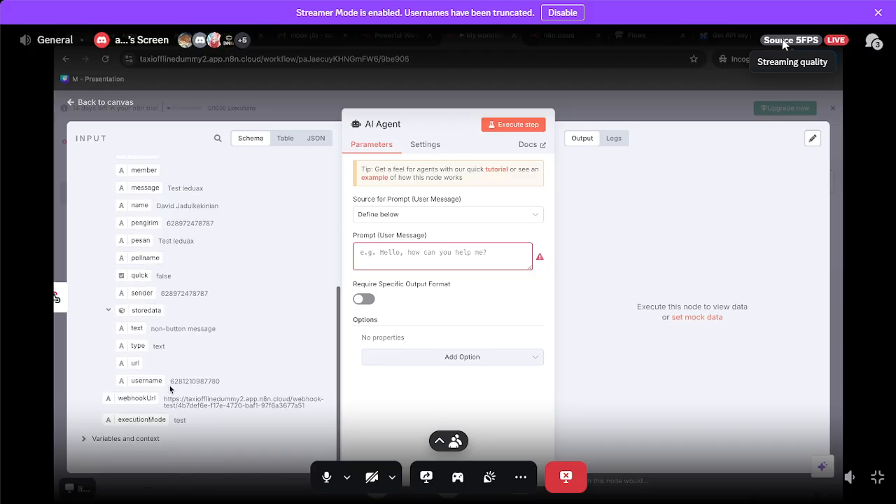
{"action": "scroll", "coordinate": [170, 389], "scroll_direction": "up", "scroll_amount": 1}
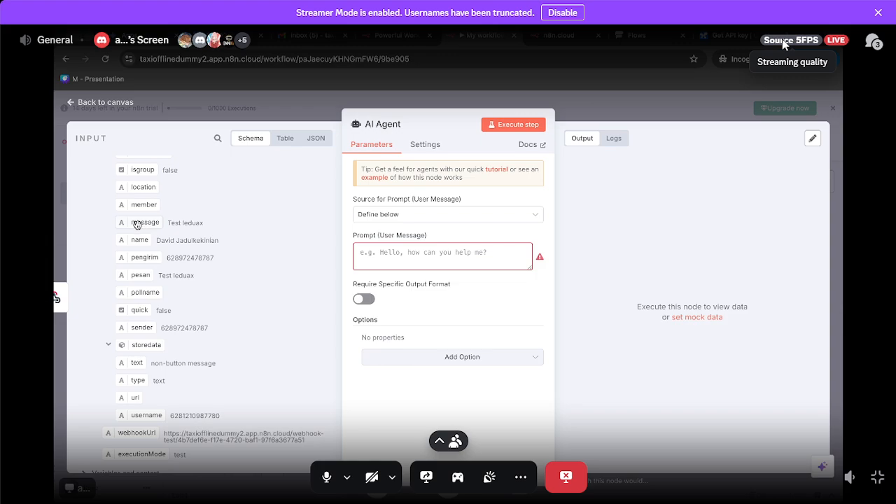
{"action": "left_click_drag", "start_coordinate": [137, 224], "coordinate": [395, 266]}
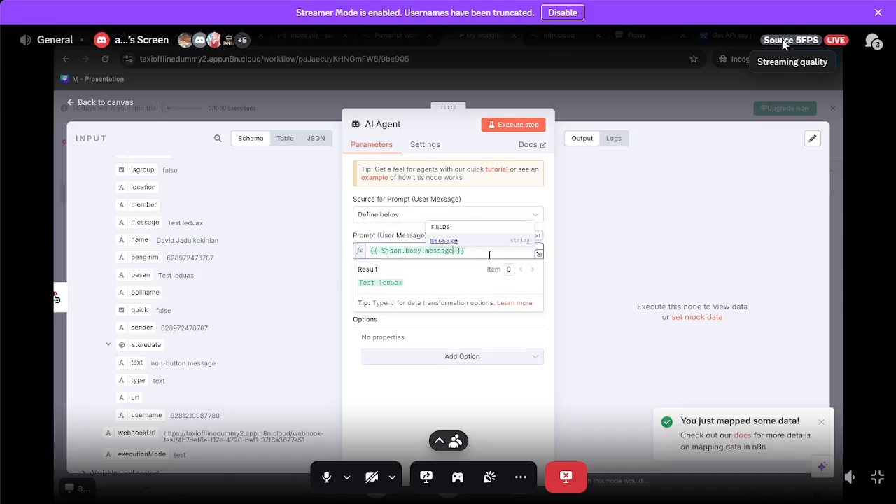
Step: Prefix the prompt with 'Tolong jawab ini:' ahead of the {{ $json.body.message }} expression
{"action": "left_click", "coordinate": [489, 254]}
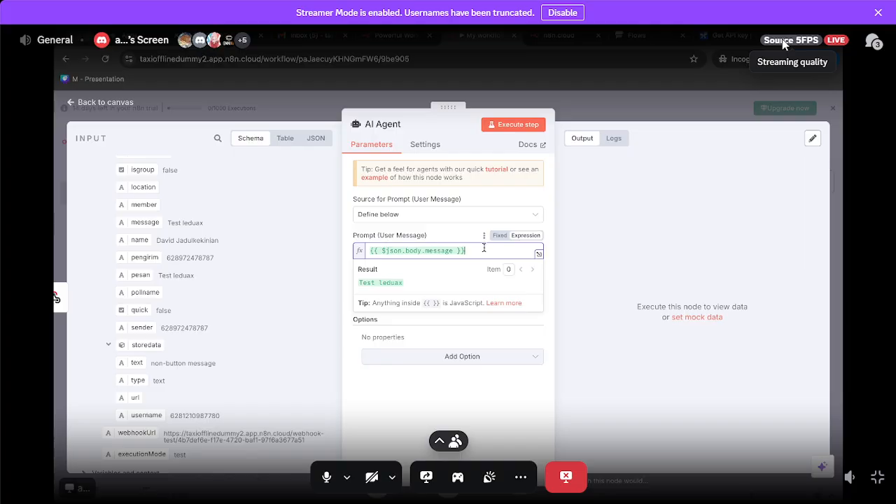
{"action": "key", "text": "Left"}
{"action": "key", "text": "Left"}
{"action": "key", "text": "Left"}
{"action": "key", "text": "Left"}
{"action": "key", "text": "Left"}
{"action": "key", "text": "Left"}
{"action": "key", "text": "Left"}
{"action": "left_click_drag", "start_coordinate": [168, 223], "coordinate": [202, 223]}
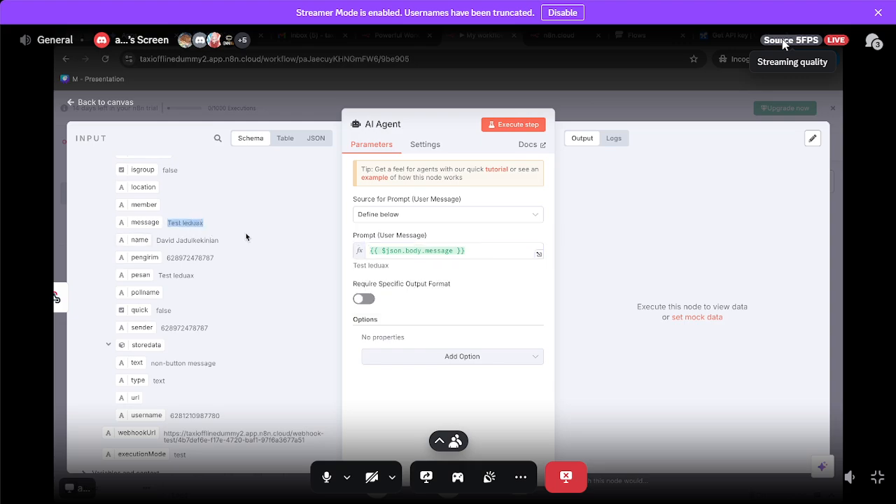
{"action": "left_click", "coordinate": [370, 250]}
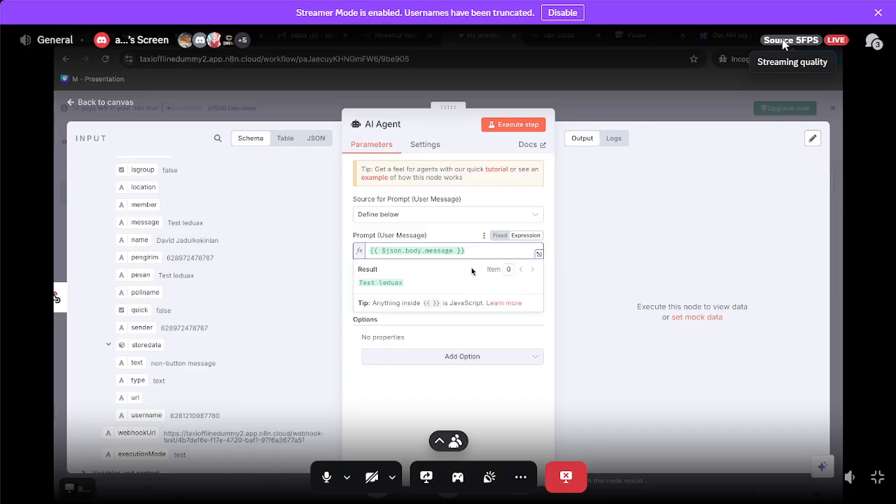
{"action": "type", "text": "Tolong ja"}
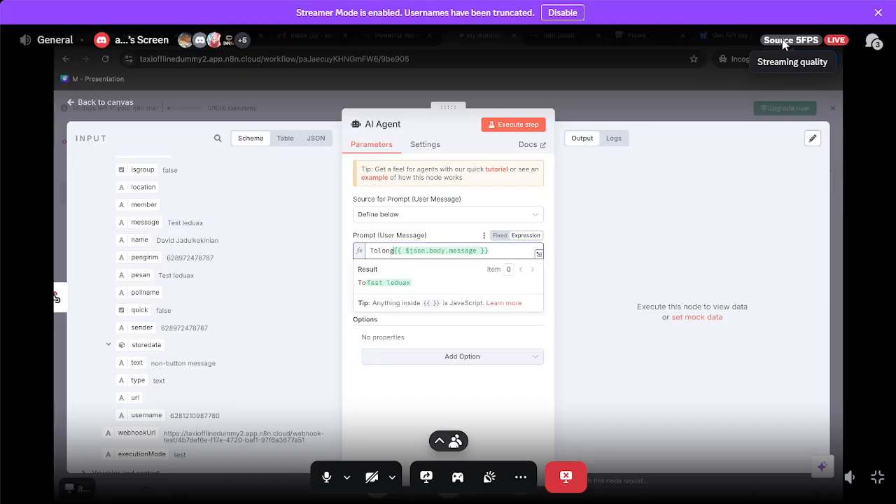
{"action": "type", "text": "wab "}
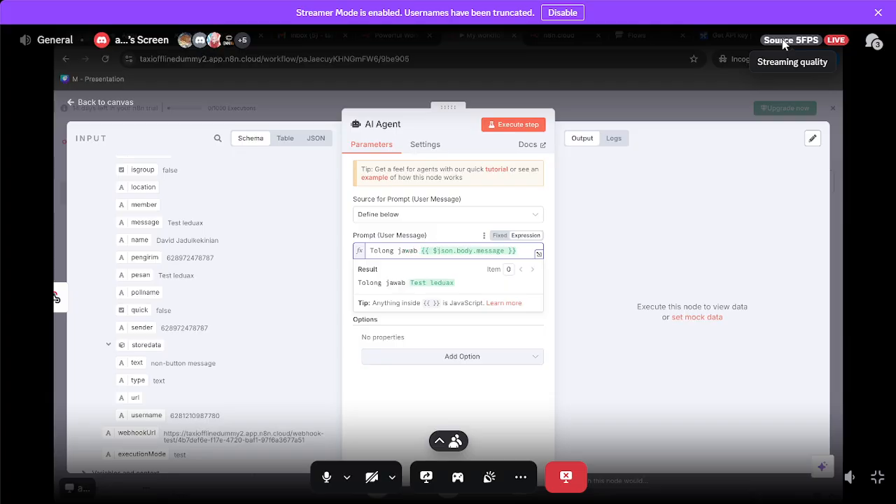
{"action": "type", "text": "ini:"}
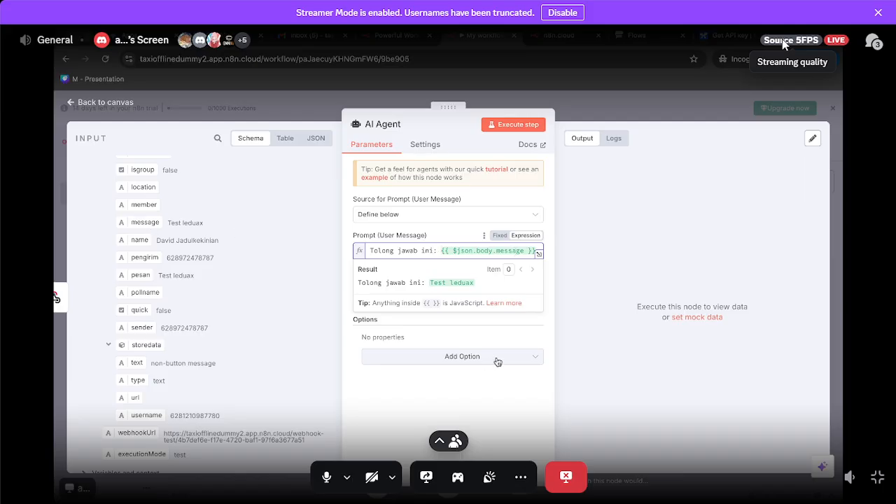
{"action": "left_click", "coordinate": [476, 333]}
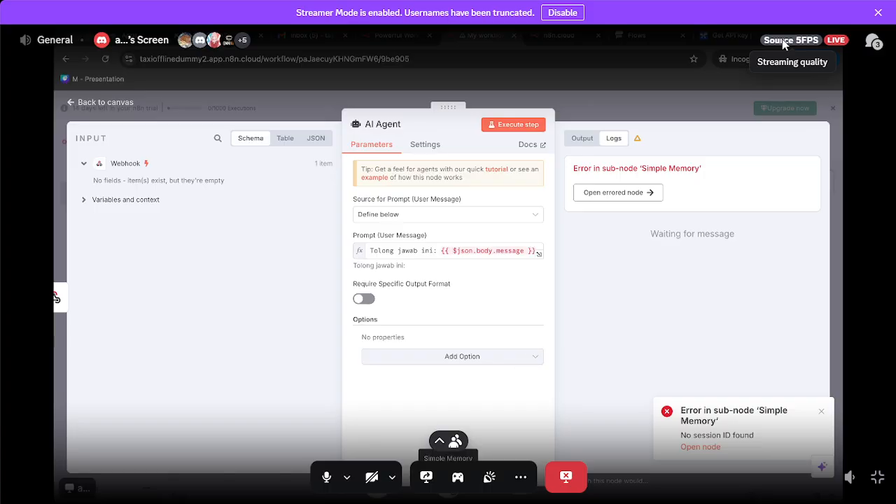
Step: Inspect Simple Memory's session settings and find its {{ $json.sessionId }} key resolves to undefined
{"action": "left_click", "coordinate": [448, 448]}
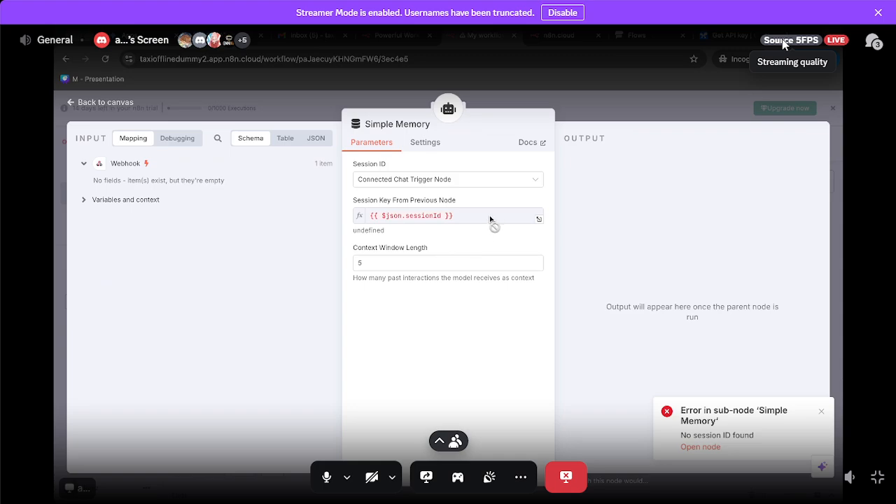
{"action": "left_click", "coordinate": [441, 179]}
{"action": "left_click", "coordinate": [442, 180]}
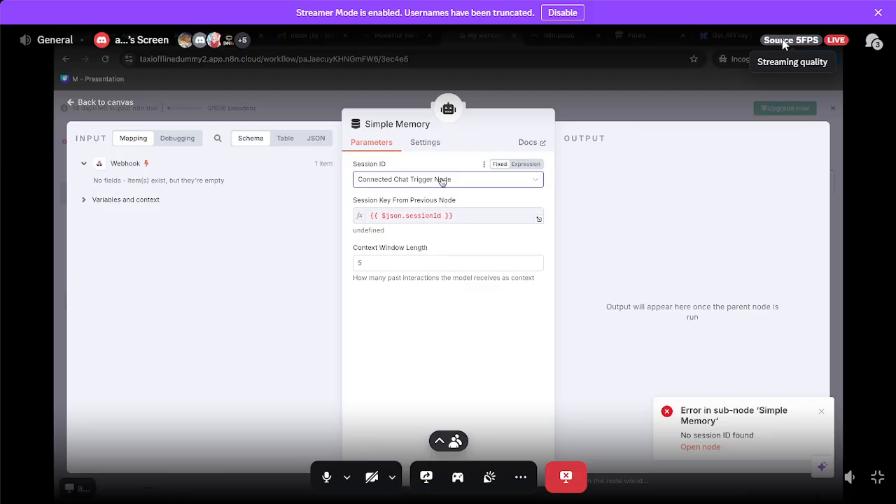
{"action": "left_click", "coordinate": [462, 219]}
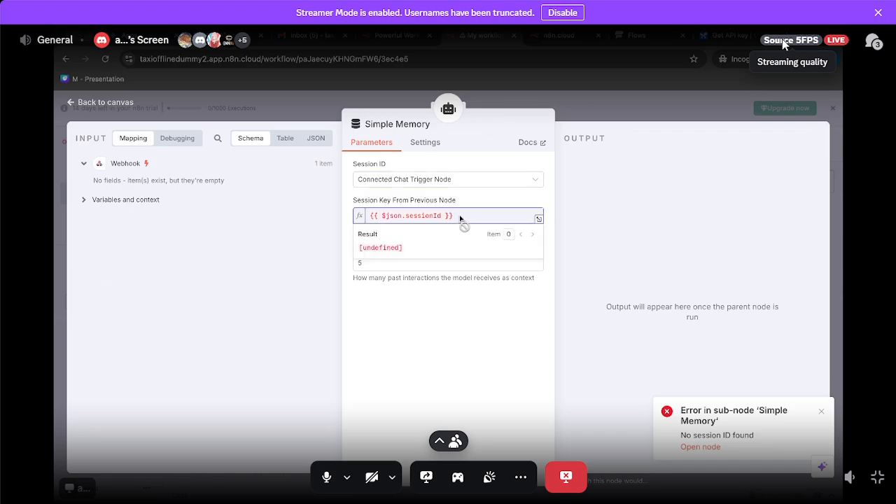
{"action": "left_click", "coordinate": [428, 318]}
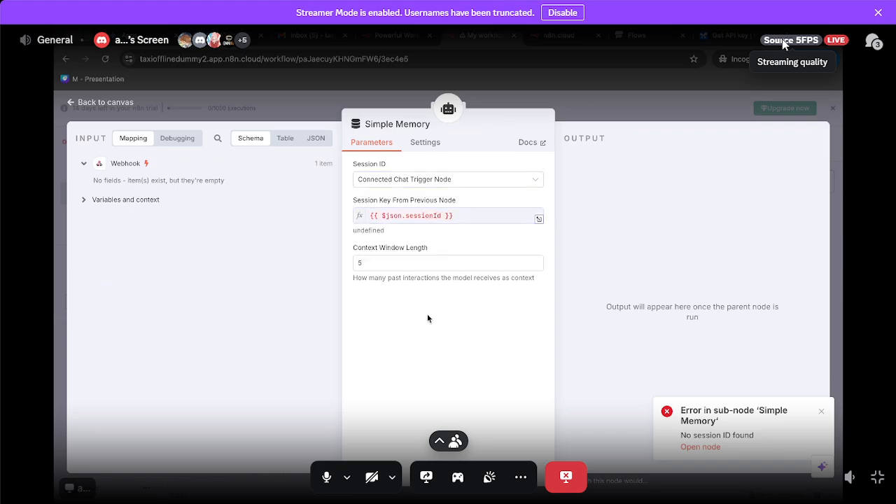
{"action": "left_click", "coordinate": [85, 165]}
{"action": "left_click", "coordinate": [85, 165]}
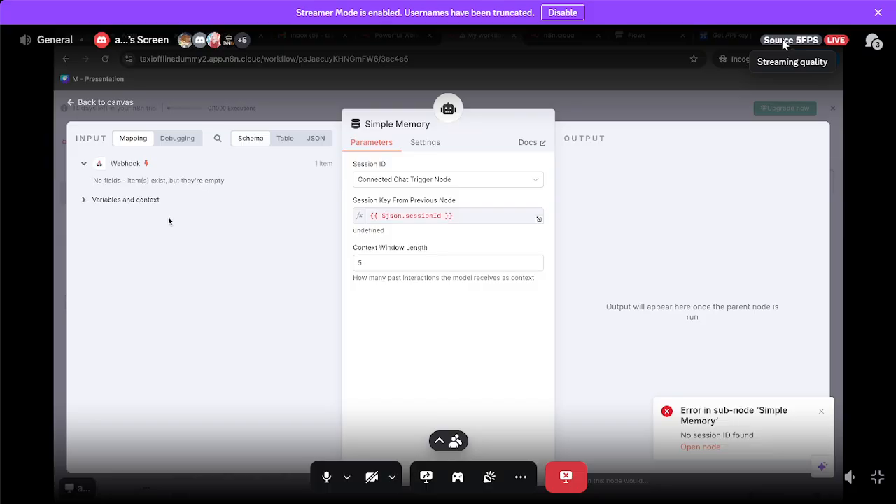
{"action": "left_click", "coordinate": [84, 202]}
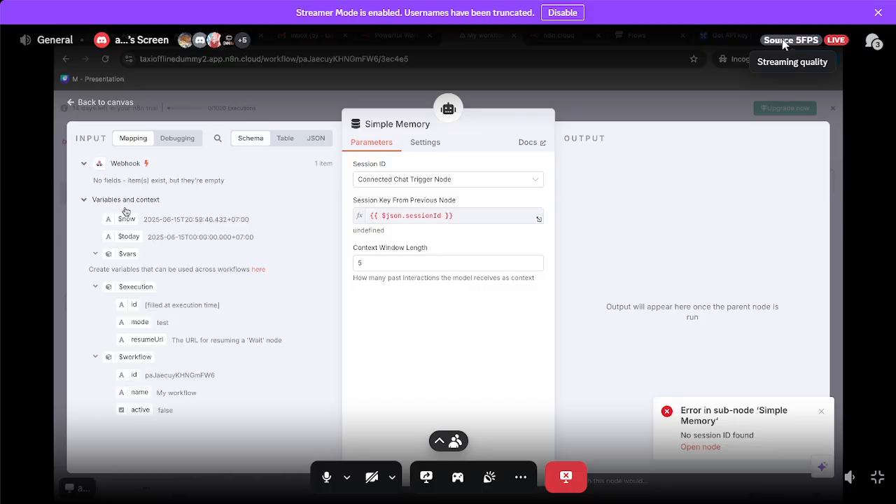
{"action": "left_click", "coordinate": [464, 217]}
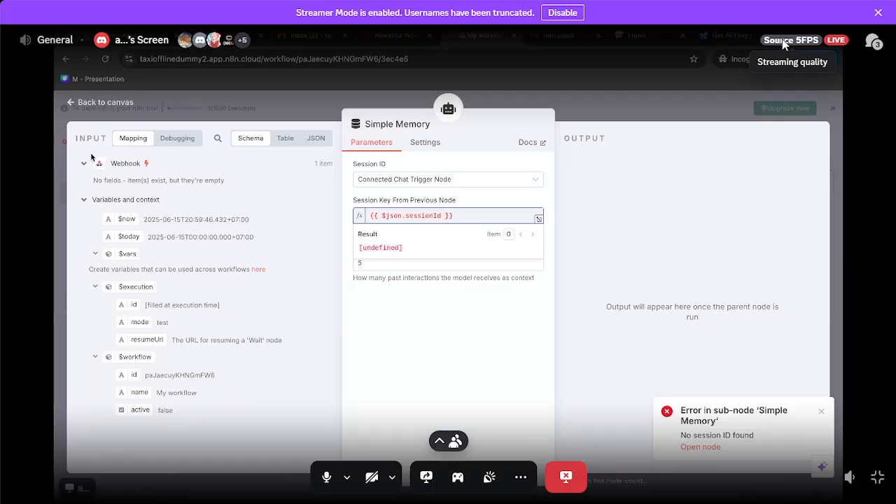
{"action": "left_click", "coordinate": [326, 102]}
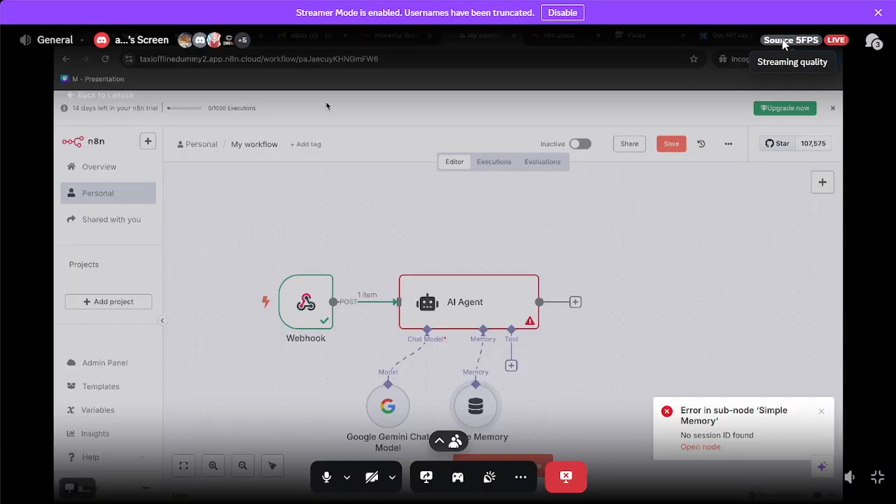
Step: Capture an incoming WhatsApp message with the Webhook's test listener, then reopen the AI Agent
{"action": "double_click", "coordinate": [315, 290]}
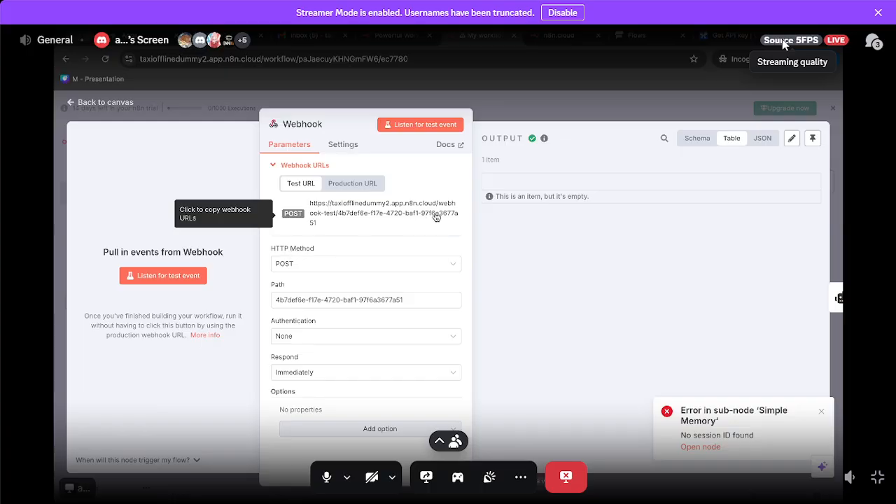
{"action": "left_click", "coordinate": [193, 282]}
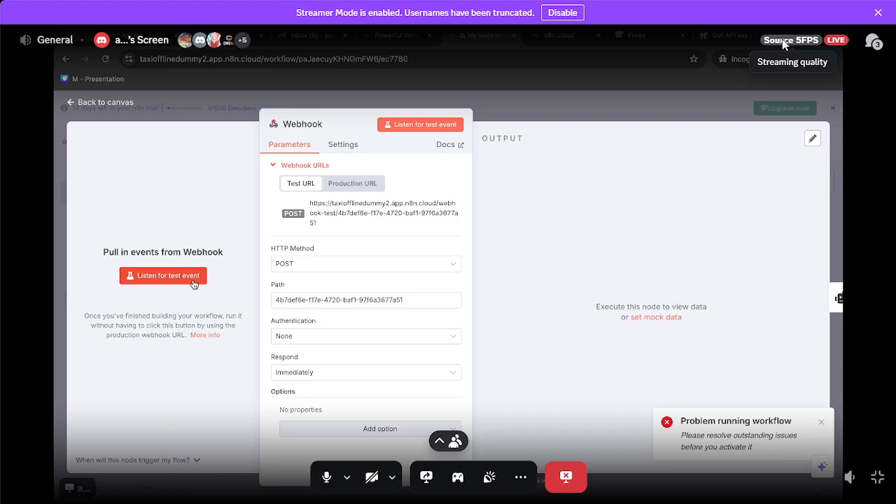
{"action": "left_click", "coordinate": [821, 423]}
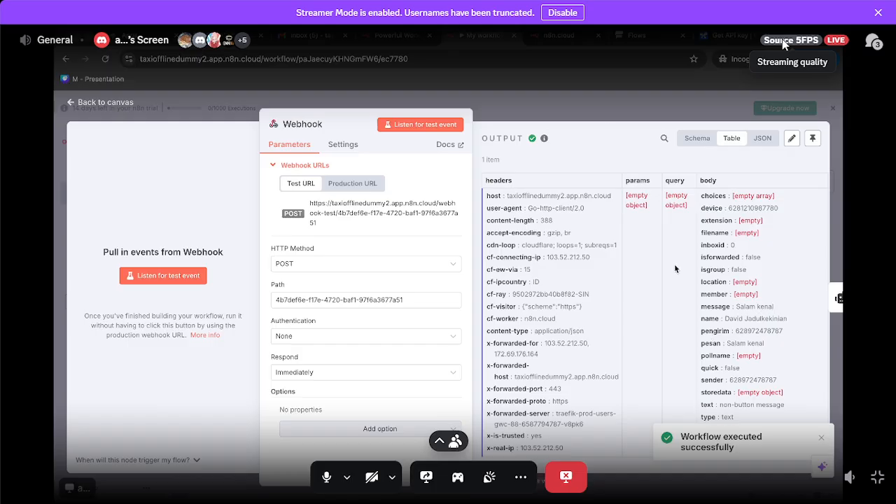
{"action": "left_click", "coordinate": [565, 98]}
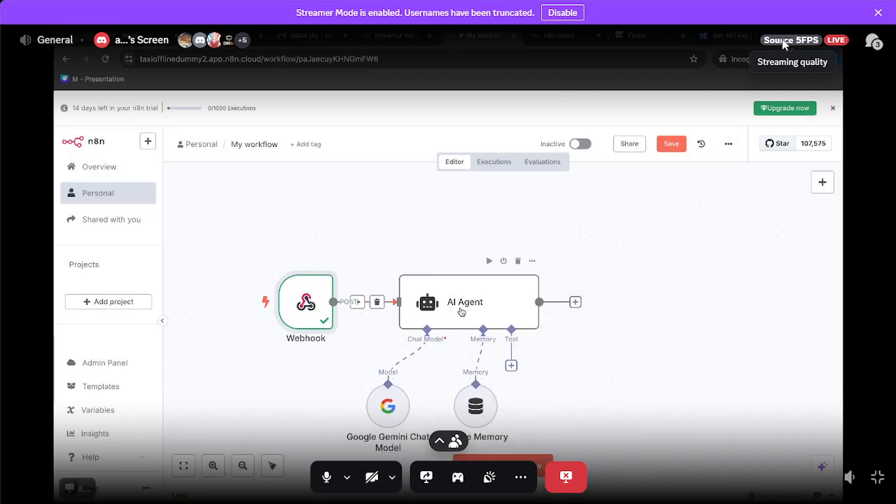
{"action": "double_click", "coordinate": [459, 313]}
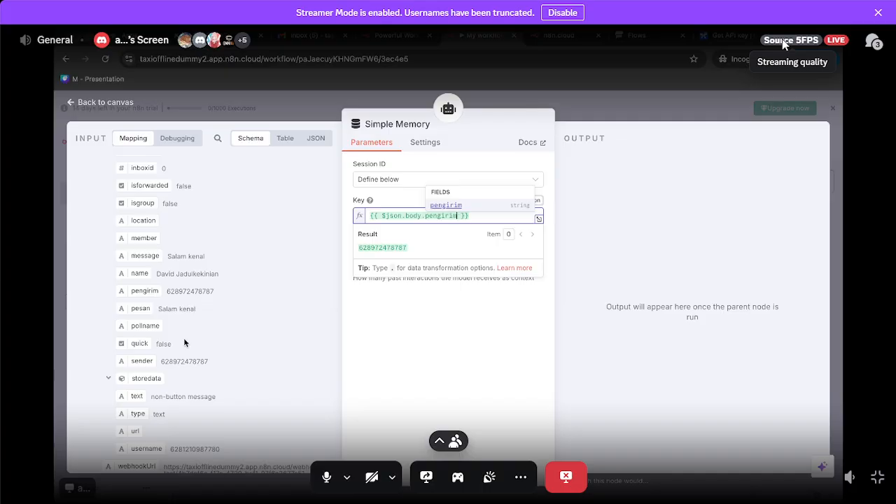
Step: Confirm the session key {{ $json.body.pengirim }} resolves and keep context window length 5
{"action": "left_click", "coordinate": [405, 324]}
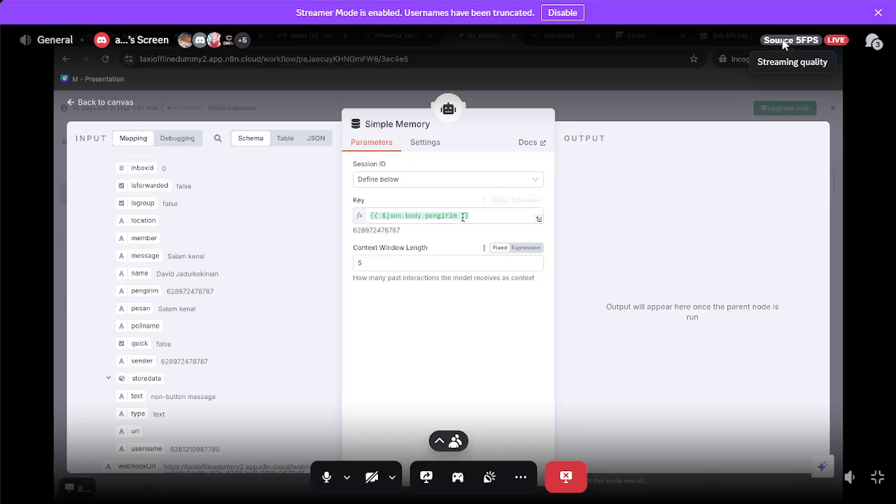
{"action": "left_click", "coordinate": [484, 216]}
{"action": "left_click", "coordinate": [436, 344]}
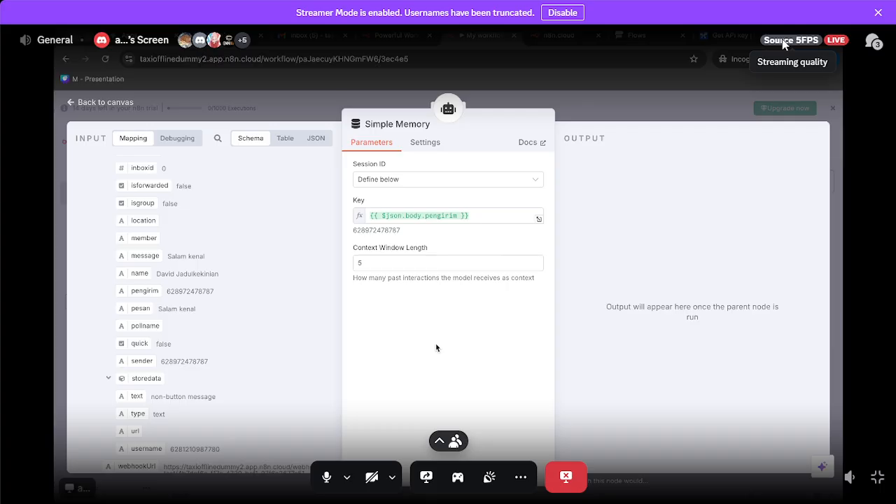
{"action": "left_click", "coordinate": [370, 263]}
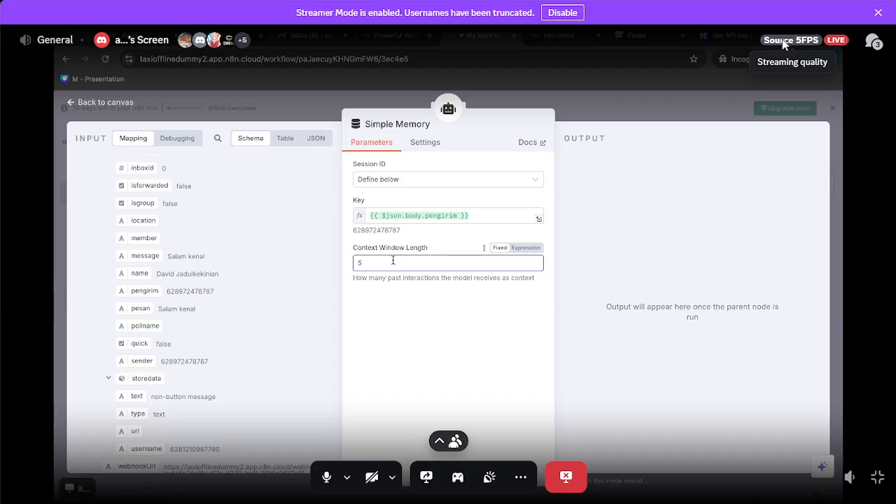
{"action": "left_click", "coordinate": [595, 112]}
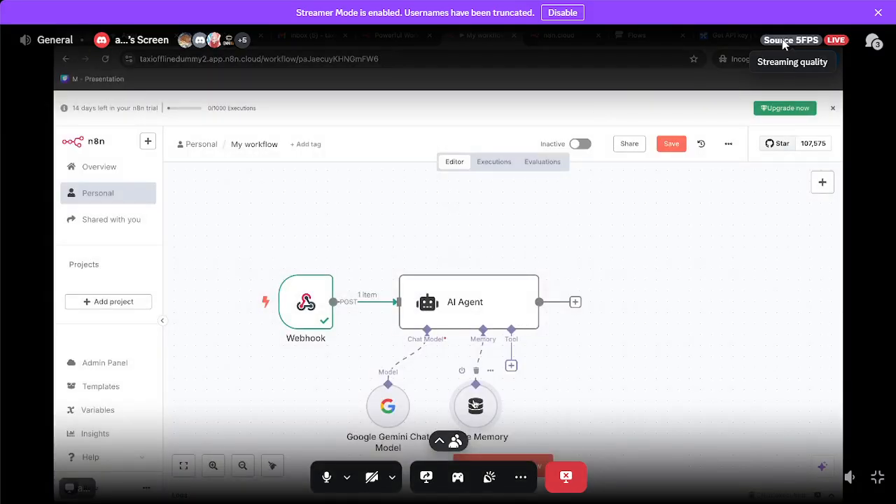
Step: Review the AI Agent prompt 'Tolong jawab ini:' followed by the incoming message expression
{"action": "double_click", "coordinate": [463, 310]}
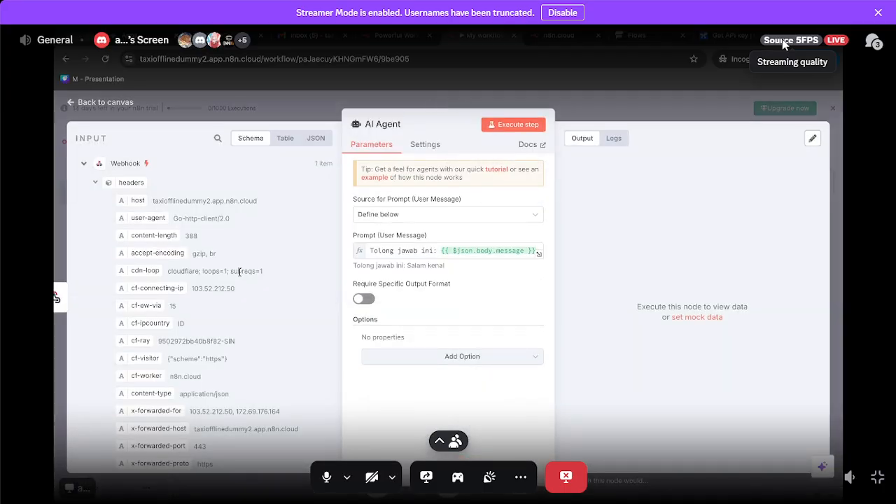
{"action": "scroll", "coordinate": [214, 331], "scroll_direction": "down", "scroll_amount": 5}
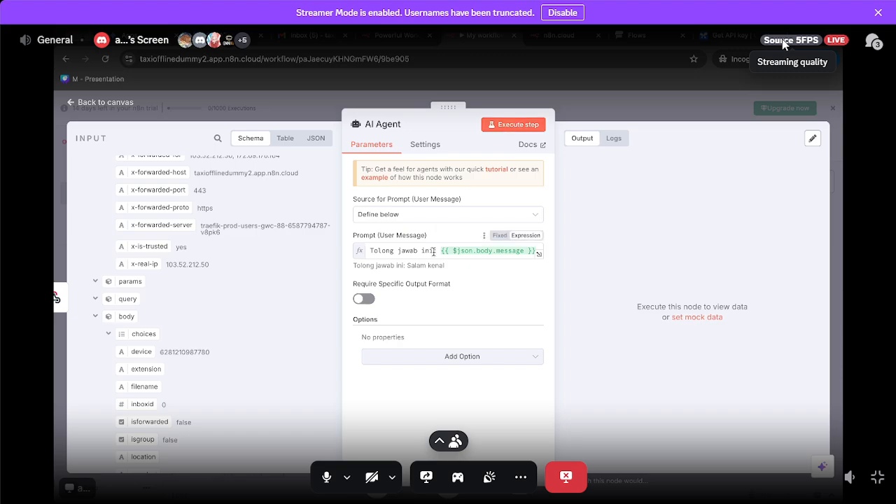
{"action": "left_click", "coordinate": [445, 251]}
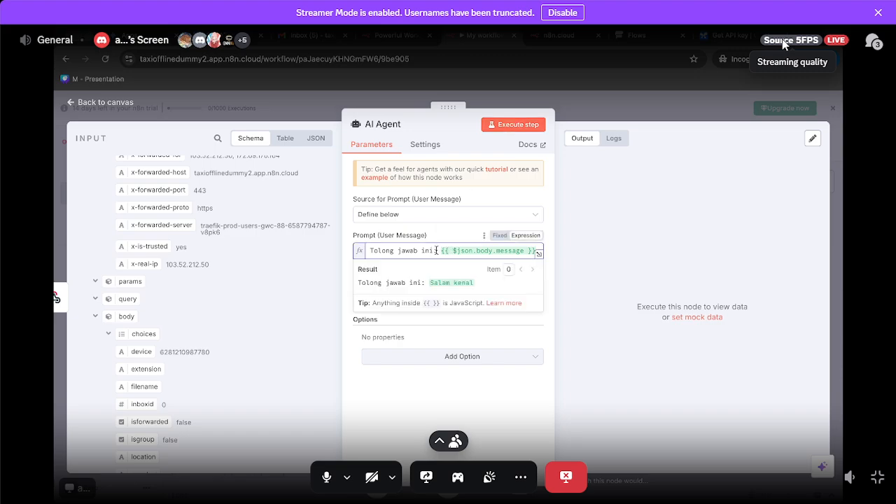
{"action": "left_click_drag", "start_coordinate": [440, 251], "coordinate": [365, 252]}
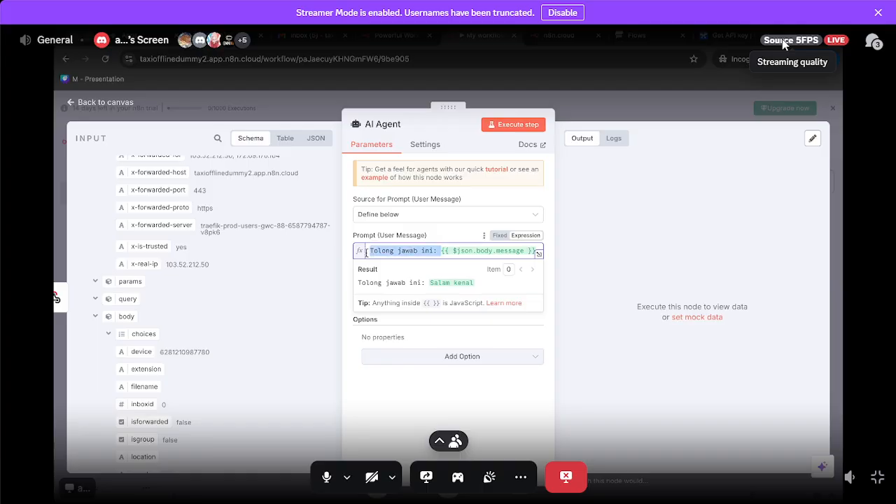
{"action": "left_click", "coordinate": [438, 250]}
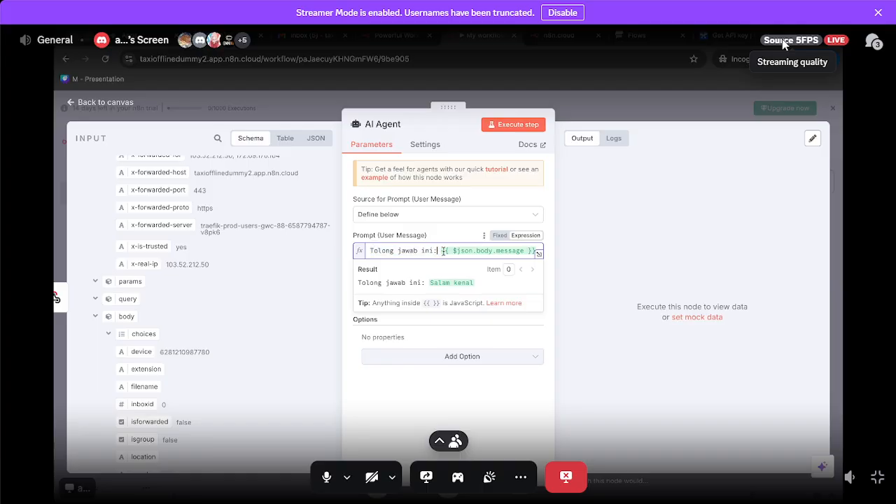
{"action": "left_click_drag", "start_coordinate": [445, 250], "coordinate": [537, 254]}
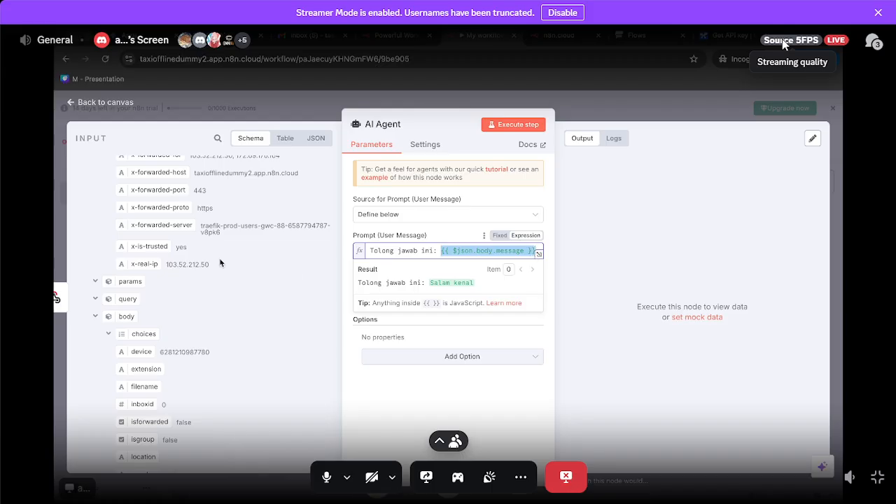
{"action": "scroll", "coordinate": [227, 307], "scroll_direction": "down", "scroll_amount": 5}
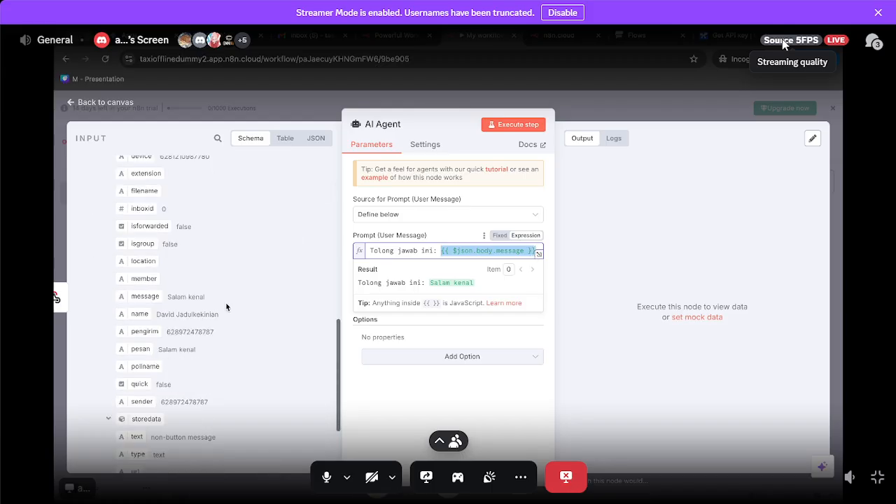
{"action": "left_click", "coordinate": [422, 400]}
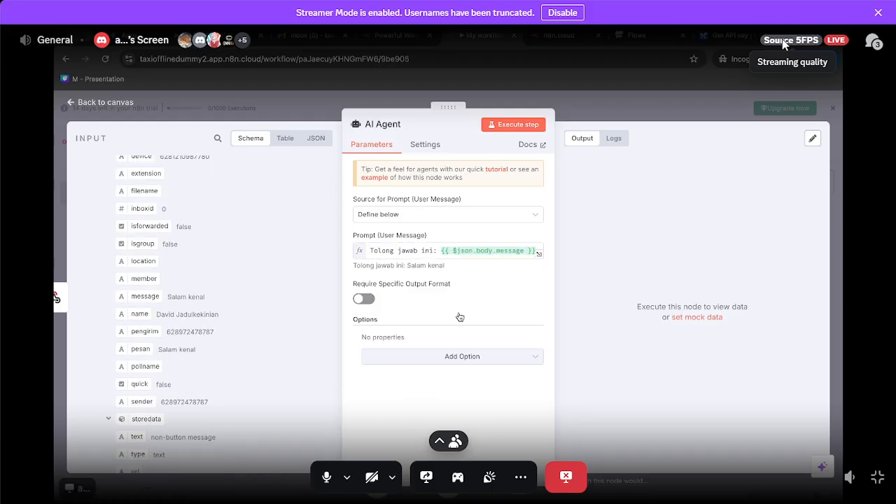
Step: Execute the AI Agent and get the reply 'Salam kenal juga! Senang bertemu denganmu.'
{"action": "left_click", "coordinate": [516, 126]}
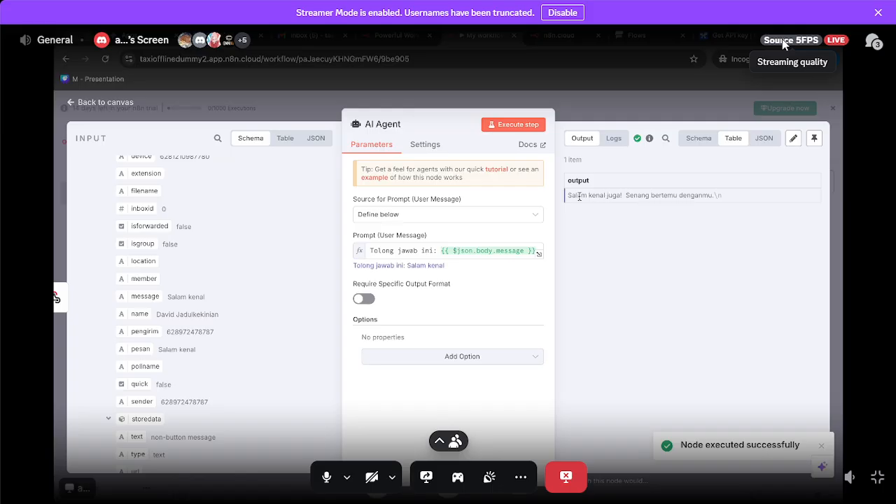
{"action": "left_click_drag", "start_coordinate": [567, 196], "coordinate": [713, 199]}
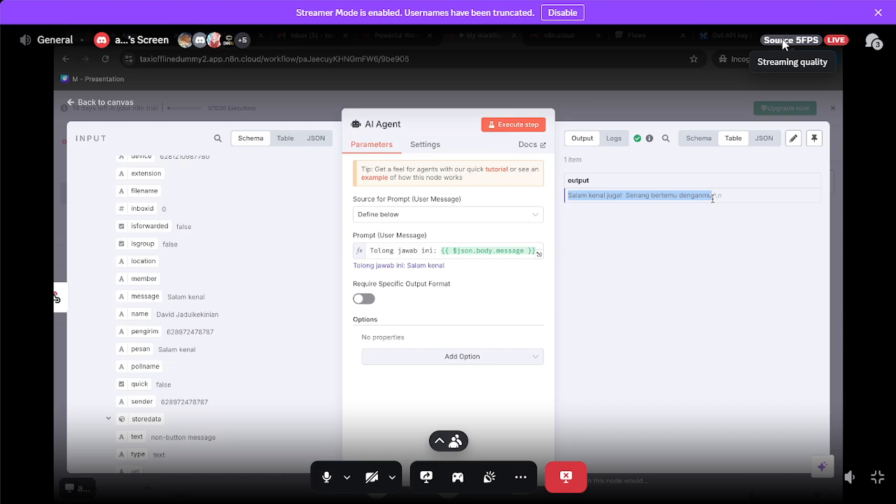
{"action": "left_click_drag", "start_coordinate": [370, 251], "coordinate": [432, 250]}
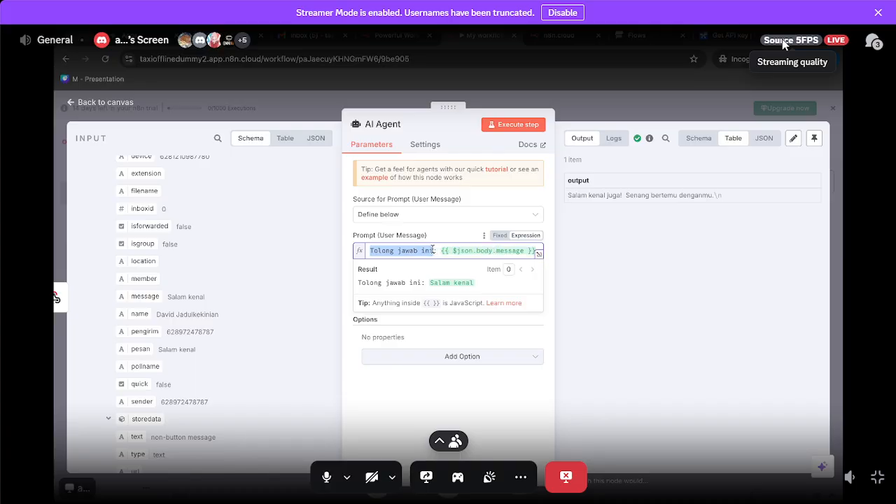
{"action": "left_click_drag", "start_coordinate": [433, 250], "coordinate": [371, 250]}
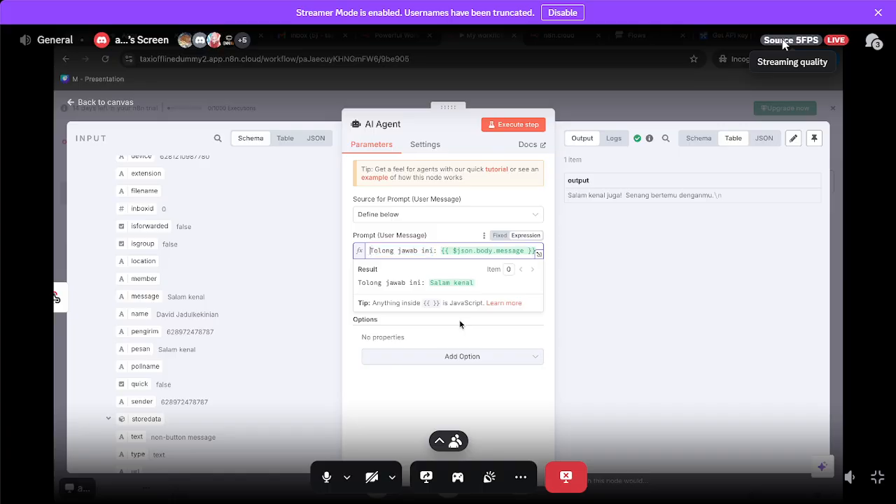
Step: Rewrite the prompt prefix as 'Kamu adalah seorang komedian. Tolong jawab pertanyaan ini dengan joke garing:'
{"action": "type", "text": "Kamu adalah "}
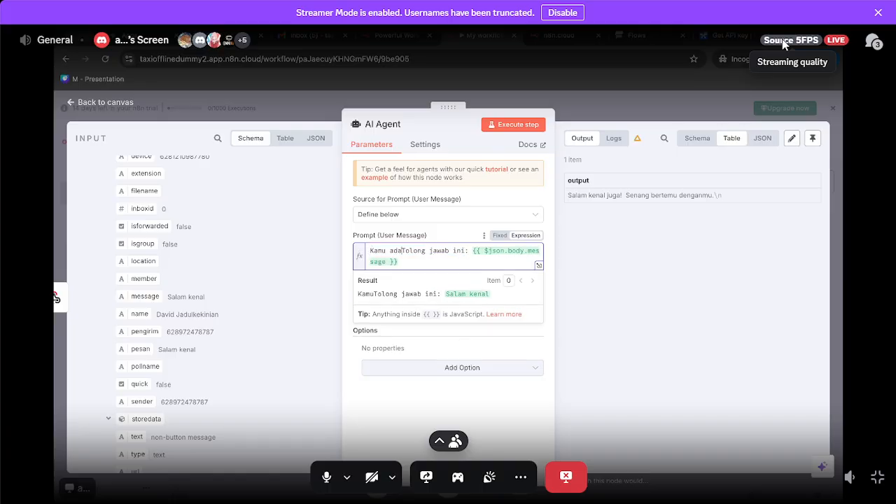
{"action": "type", "text": "se"}
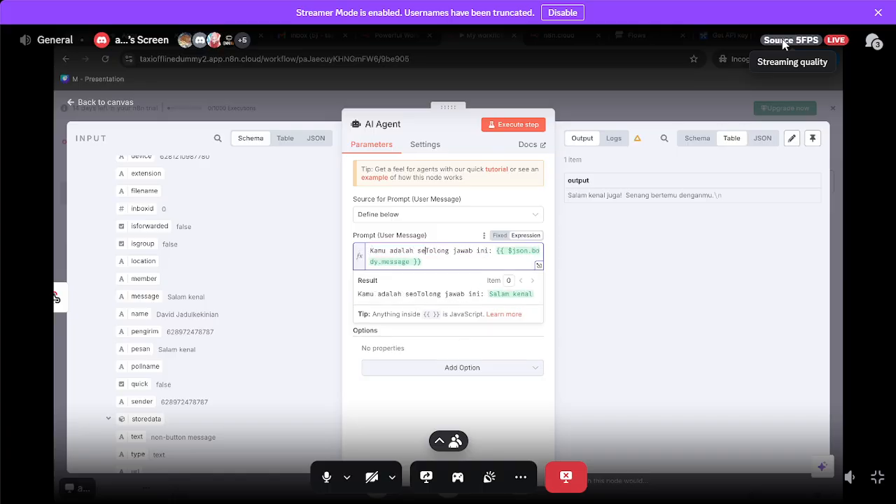
{"action": "type", "text": "orang kome"}
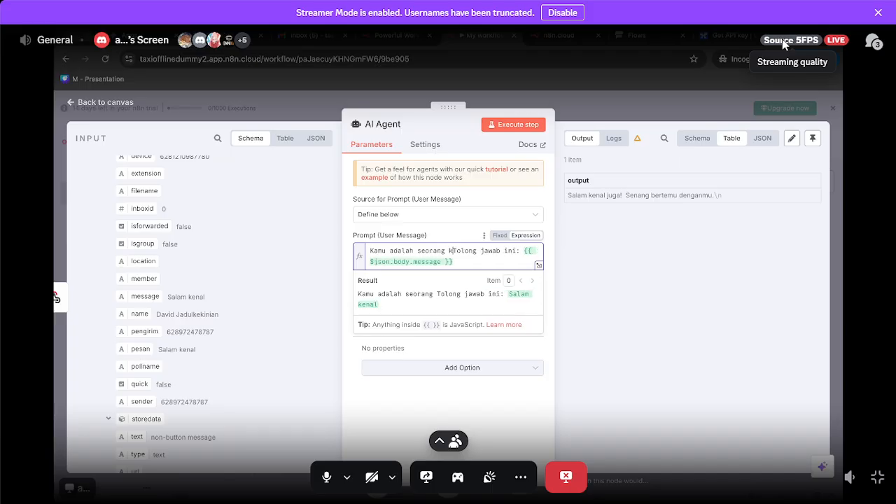
{"action": "type", "text": "dian."}
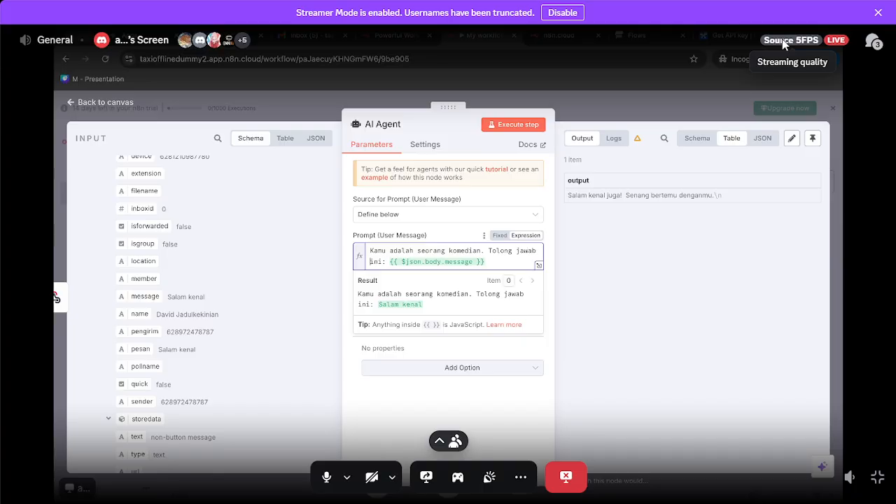
{"action": "type", "text": "pertanyaan"}
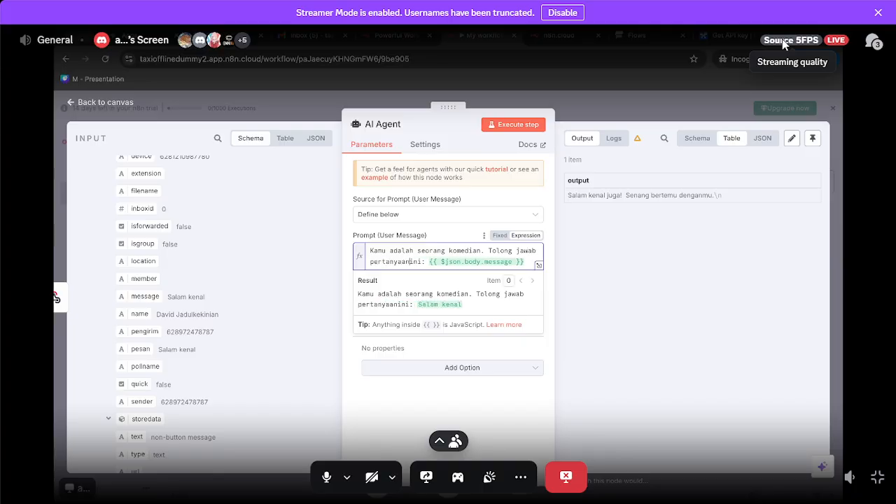
{"action": "key", "text": "Right"}
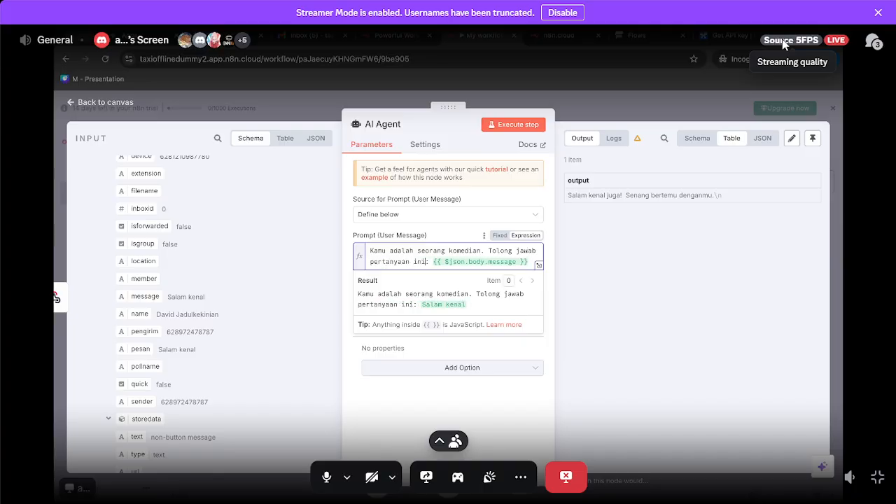
{"action": "type", "text": "dengan "}
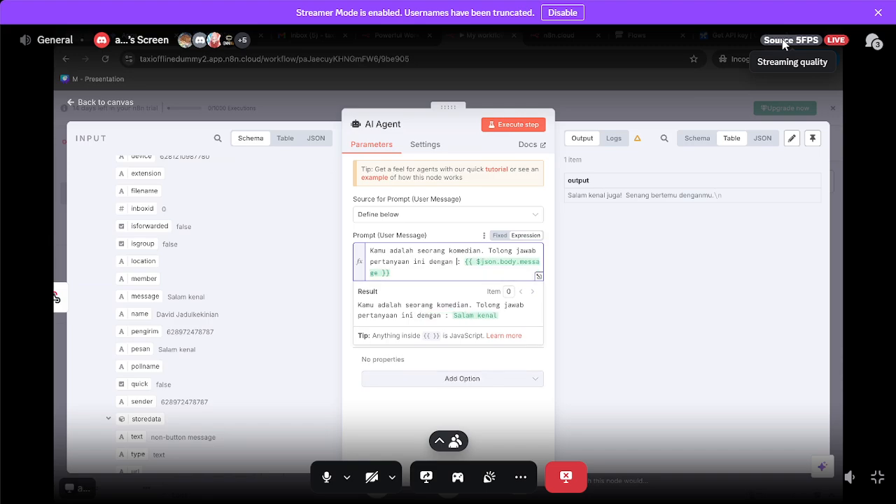
{"action": "type", "text": "joke gariung"}
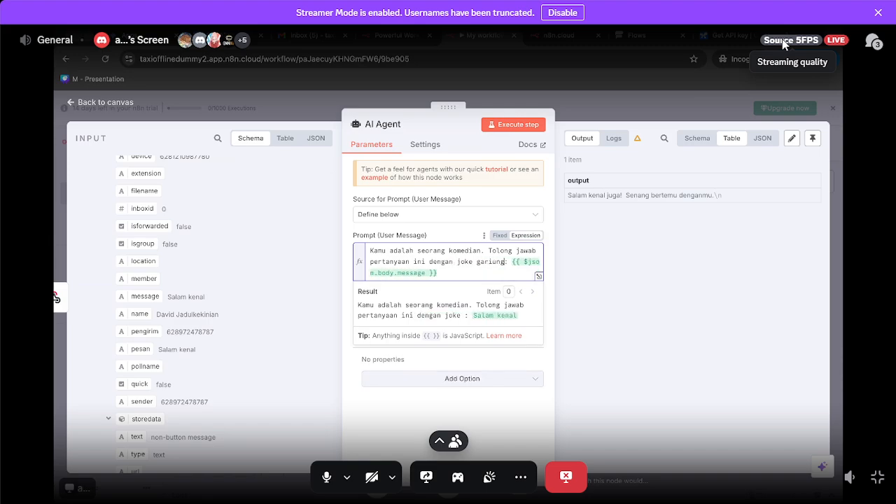
{"action": "key", "text": "BackSpace"}
{"action": "key", "text": "BackSpace"}
{"action": "key", "text": "BackSpace"}
{"action": "type", "text": "ng"}
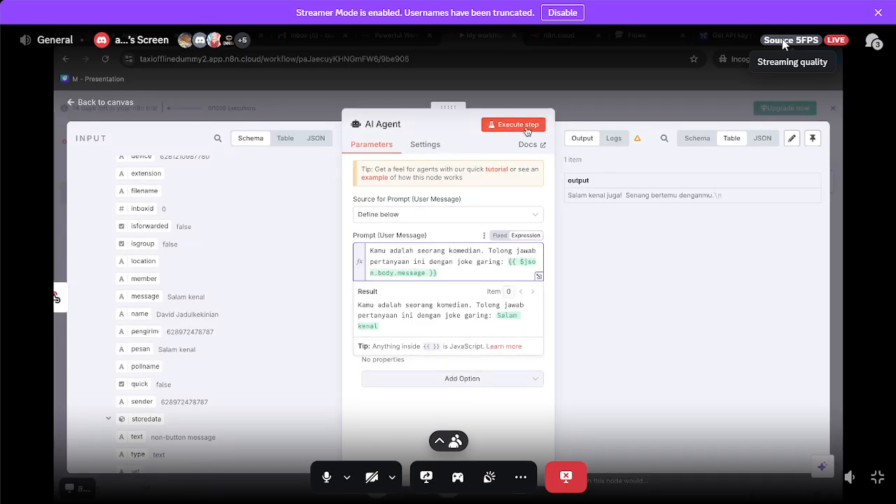
Step: Rerun the AI Agent with the comedian prompt to get a joking reply to 'Salam kenal'
{"action": "left_click", "coordinate": [518, 124]}
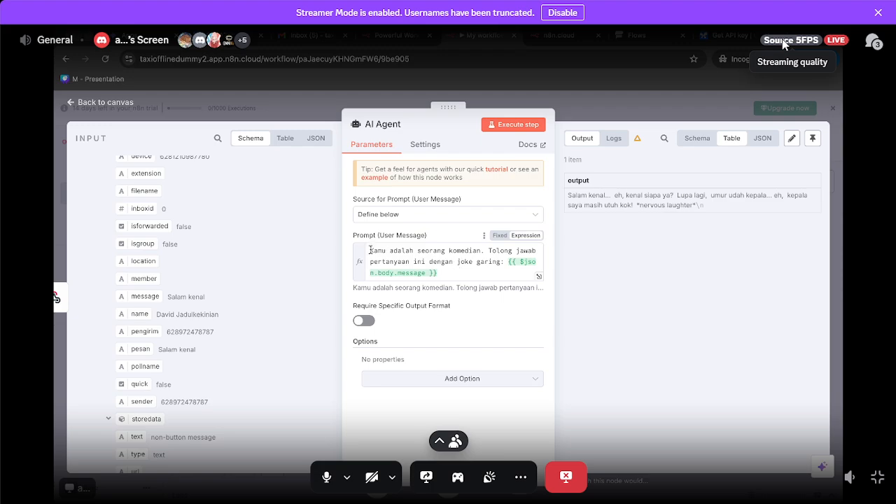
Step: Replace the comedian prompt with 'Kamu adalah customer service layanan taksi online'
{"action": "left_click_drag", "start_coordinate": [369, 250], "coordinate": [500, 261]}
{"action": "key", "text": "BackSpace"}
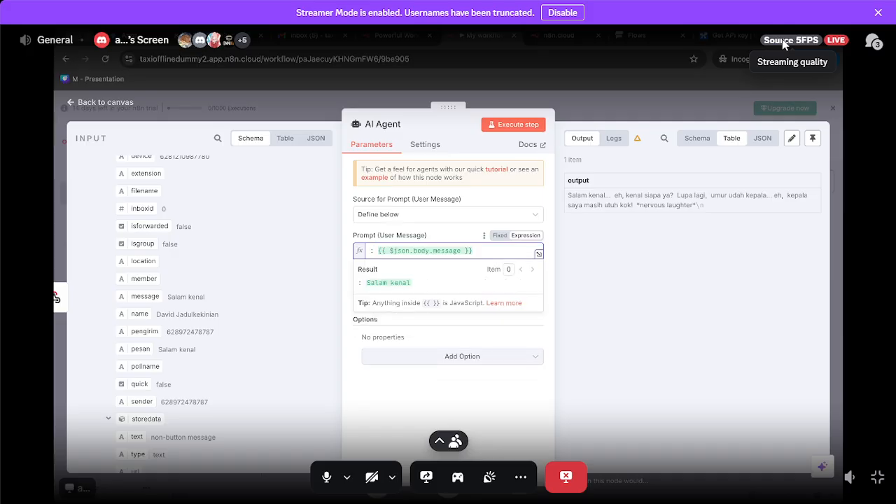
{"action": "type", "text": "Kamu adalah c"}
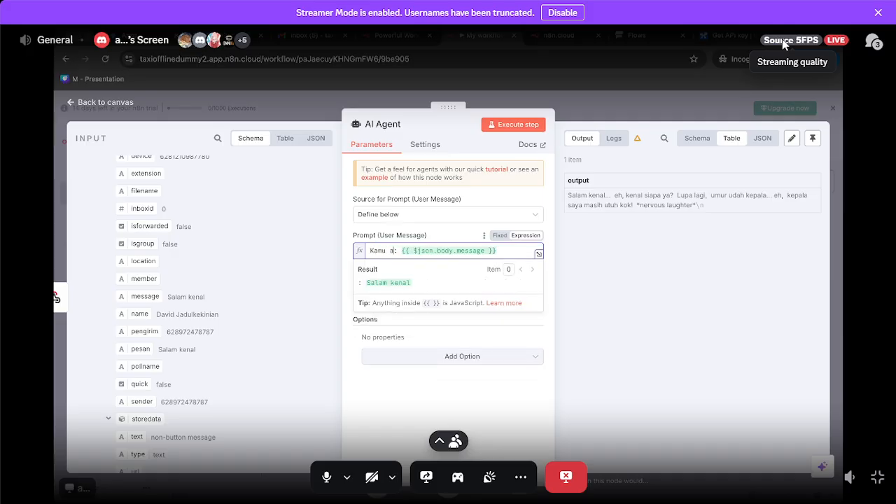
{"action": "type", "text": "ustomer servic"}
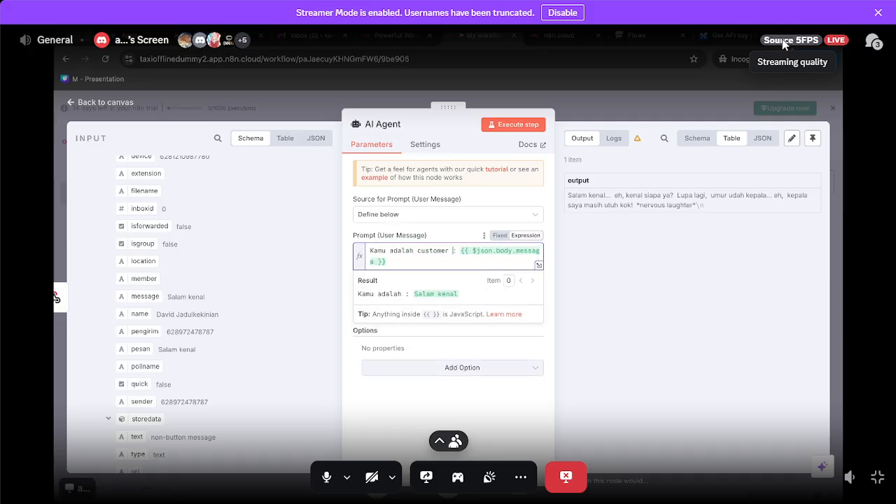
{"action": "type", "text": "e "}
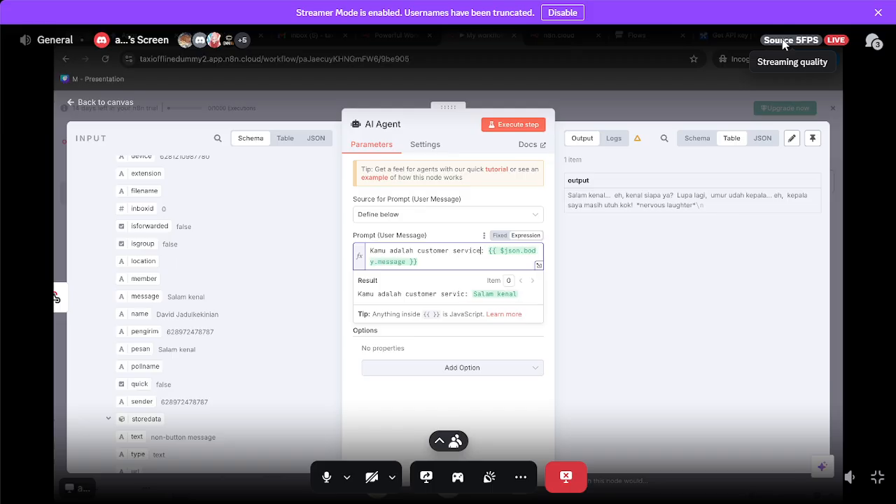
{"action": "type", "text": "T"}
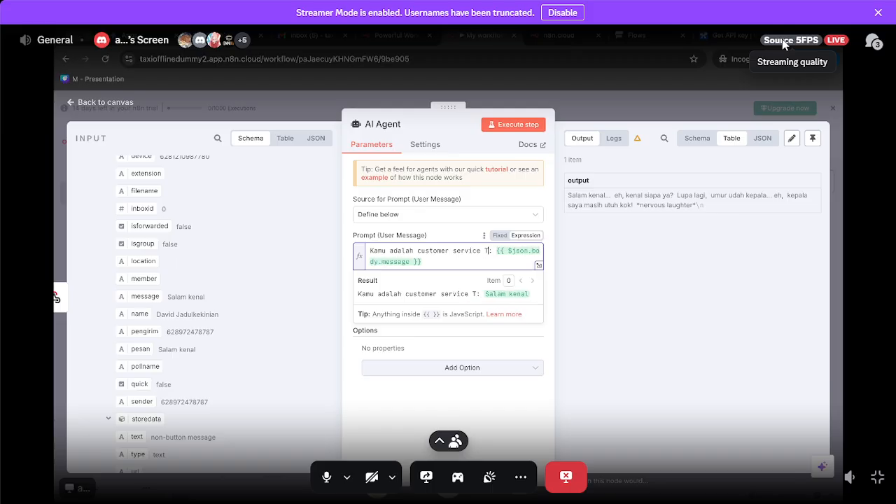
{"action": "key", "text": "BackSpace"}
{"action": "type", "text": "layanan"}
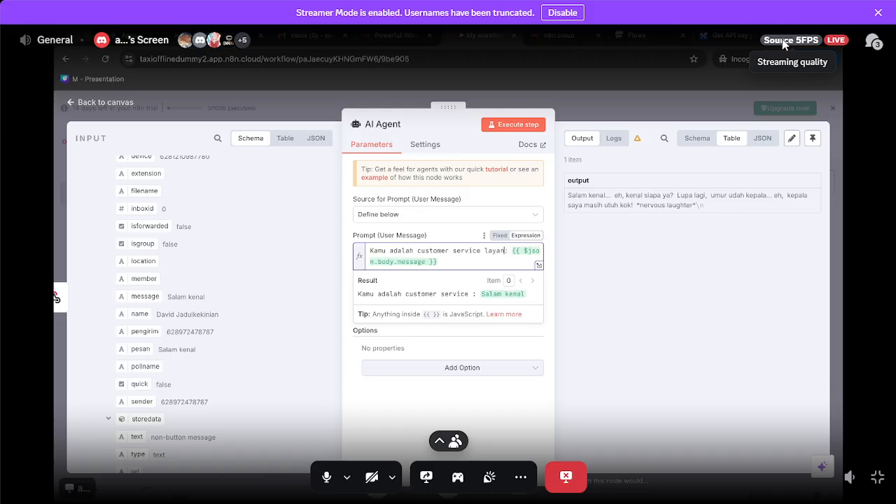
{"action": "key", "text": "BackSpace"}
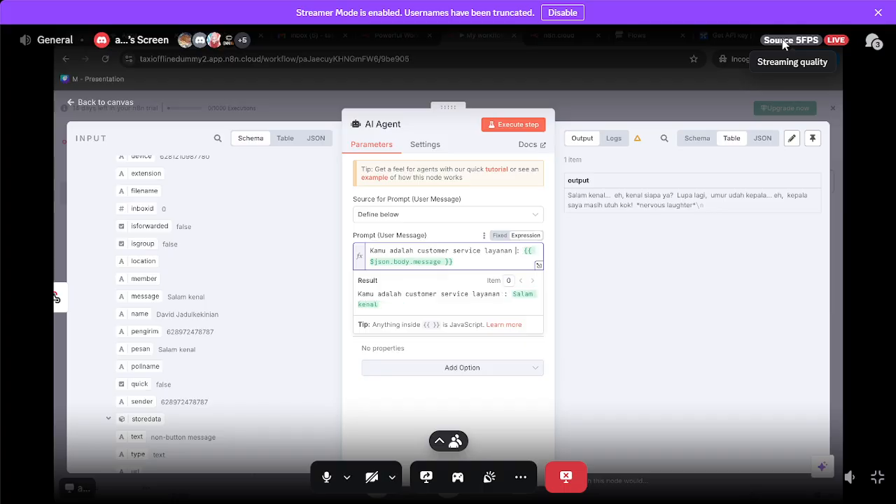
{"action": "type", "text": "taksi online"}
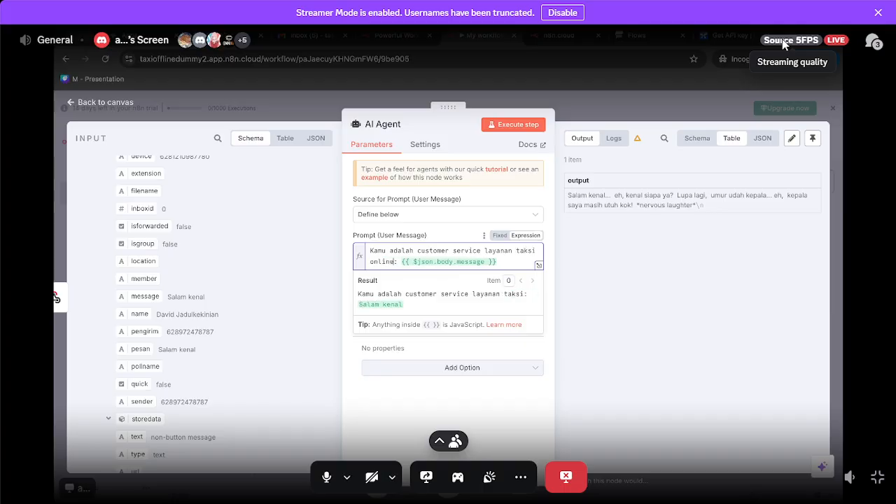
{"action": "type", "text": " ba"}
{"action": "key", "text": "BackSpace"}
{"action": "key", "text": "BackSpace"}
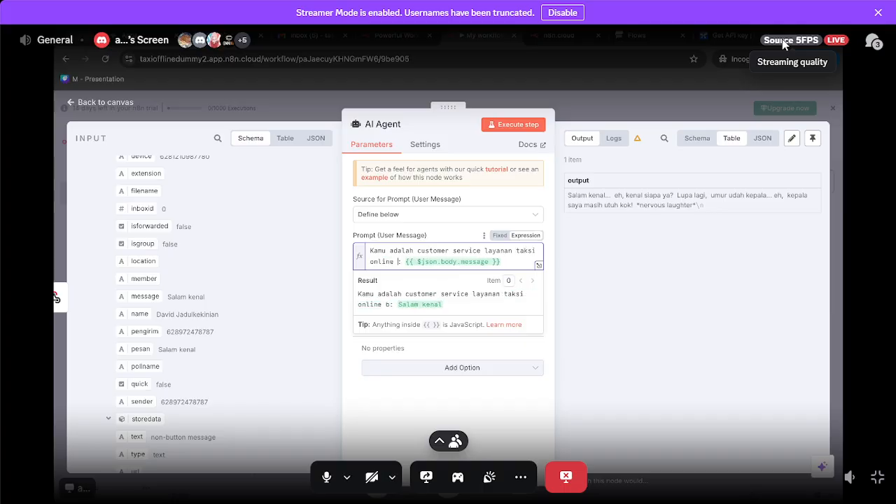
Step: Finish the intro with 'dan ojek online bernama TaxiOffline.' and add a blank line before the message
{"action": "type", "text": "dan ojek online"}
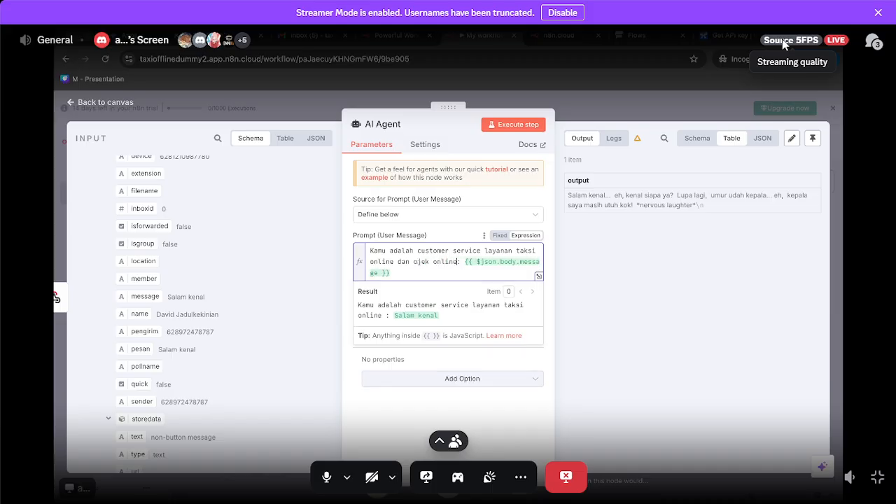
{"action": "type", "text": " bera"}
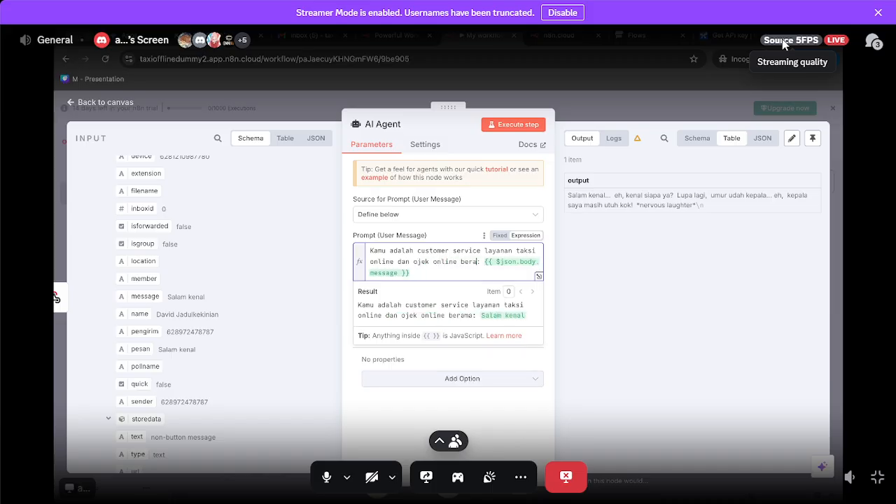
{"action": "key", "text": "BackSpace"}
{"action": "type", "text": "nama "}
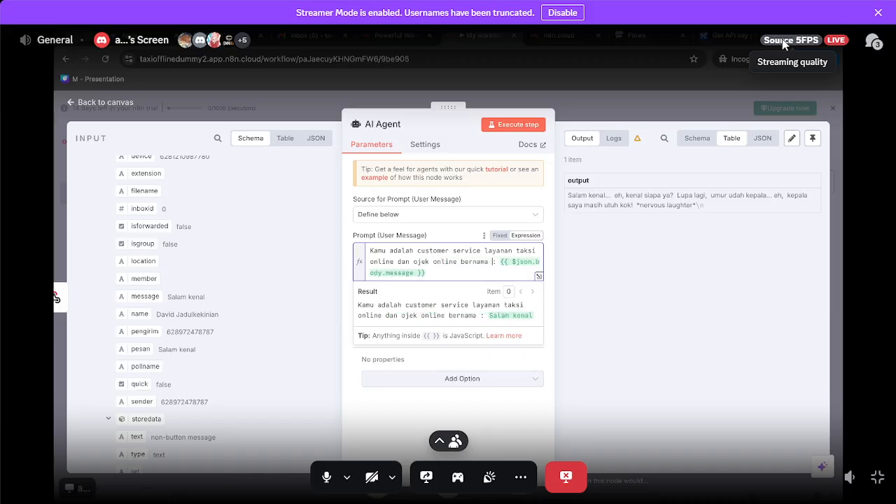
{"action": "type", "text": "T"}
{"action": "key", "text": "BackSpace"}
{"action": "type", "text": "TaxiOffline"}
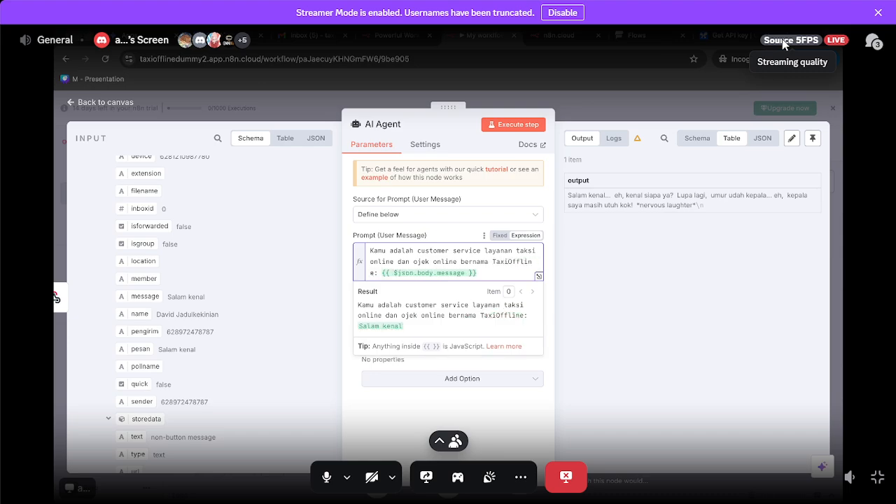
{"action": "type", "text": "."}
{"action": "key", "text": "Return"}
{"action": "key", "text": "Return"}
{"action": "key", "text": "Return"}
{"action": "key", "text": "Return"}
{"action": "key", "text": "Return"}
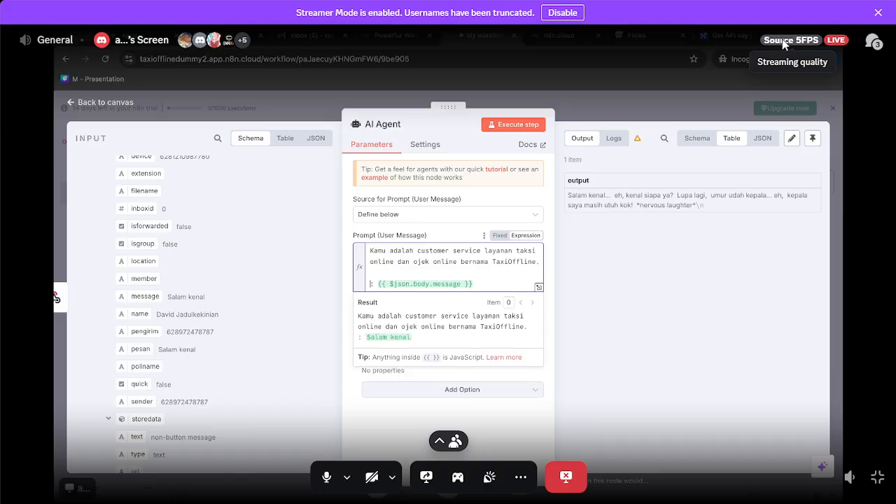
{"action": "key", "text": "Up"}
{"action": "key", "text": "Up"}
{"action": "key", "text": "Up"}
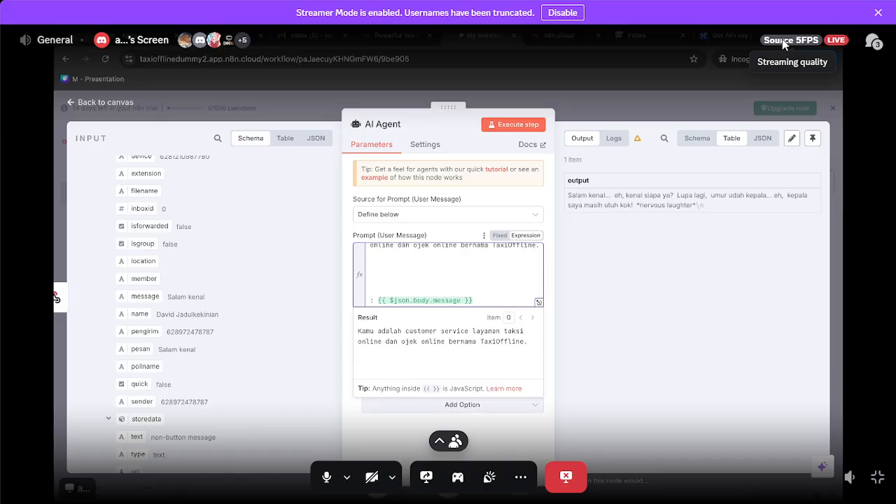
{"action": "key", "text": "Up"}
{"action": "key", "text": "Up"}
{"action": "key", "text": "Up"}
Step: Add the line 'Berikut adalah produk knowledge yang harus kamu ketahui untuk melayani pertanyaan pelanggan:'
{"action": "key", "text": "Down"}
{"action": "key", "text": "Down"}
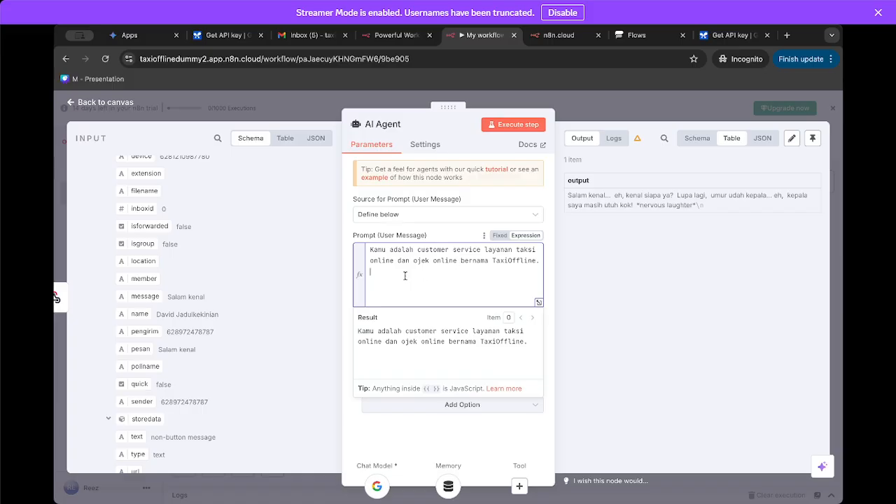
{"action": "type", "text": "Berikut adalah produck"}
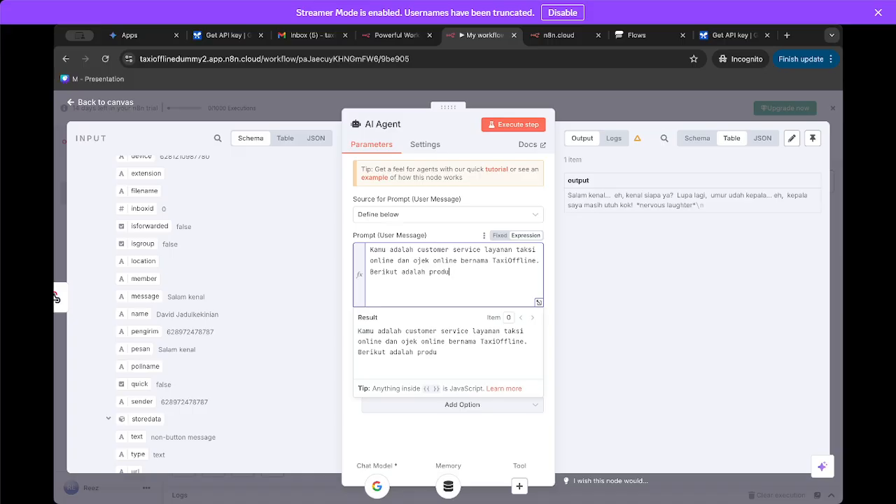
{"action": "key", "text": "BackSpace"}
{"action": "type", "text": "knowledge ynag"}
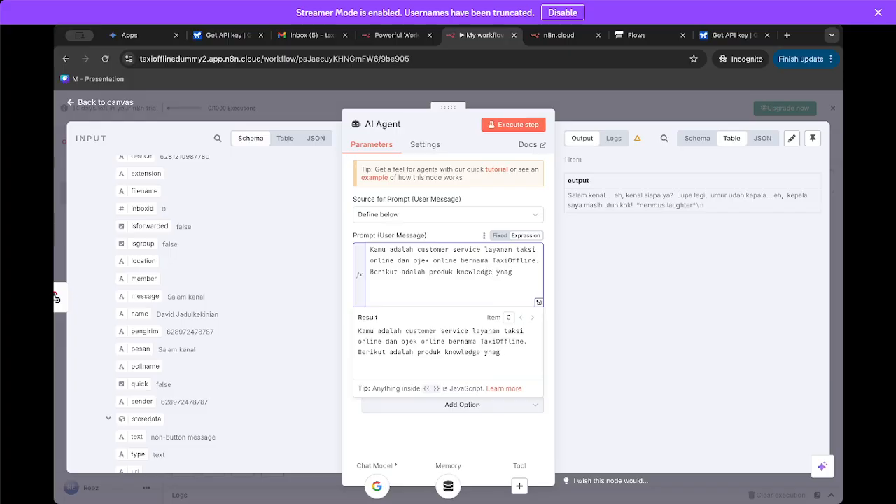
{"action": "key", "text": "BackSpace"}
{"action": "key", "text": "BackSpace"}
{"action": "key", "text": "BackSpace"}
{"action": "type", "text": "ang harus kamu ketahui "}
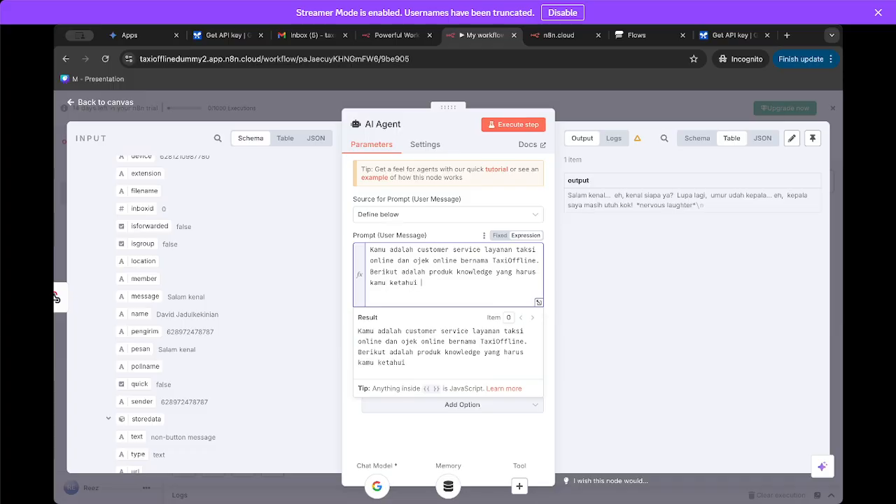
{"action": "type", "text": "untuk melayani "}
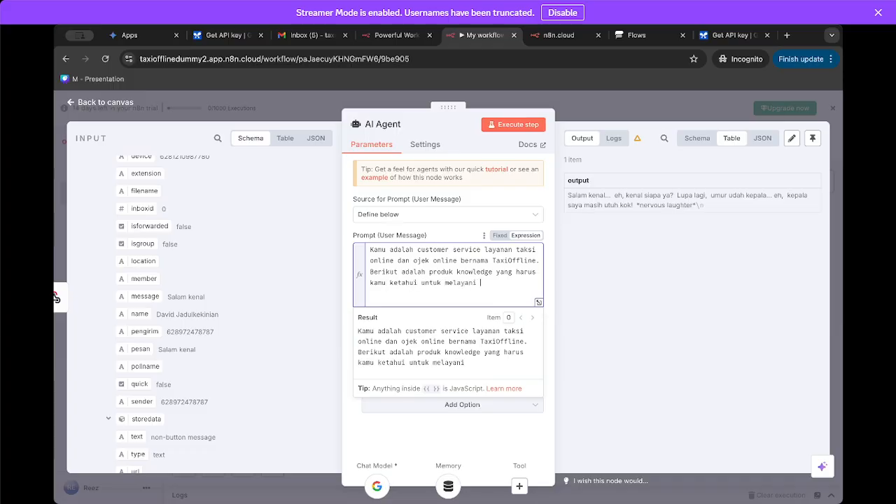
{"action": "type", "text": "pertanyaan pelangg"}
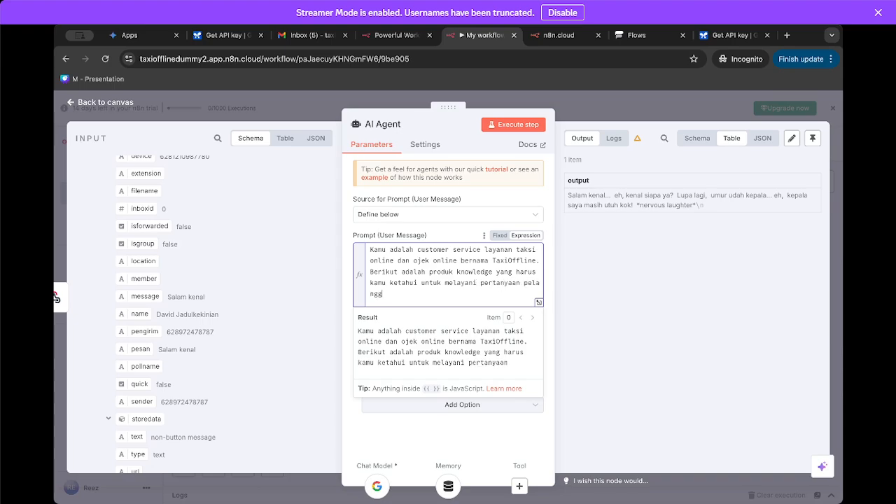
{"action": "type", "text": "an:"}
Step: List '1. Layanannya ada ojek dan taksi' and '2. Harganya murah', then begin item 3
{"action": "key", "text": "Return"}
{"action": "type", "text": "1."}
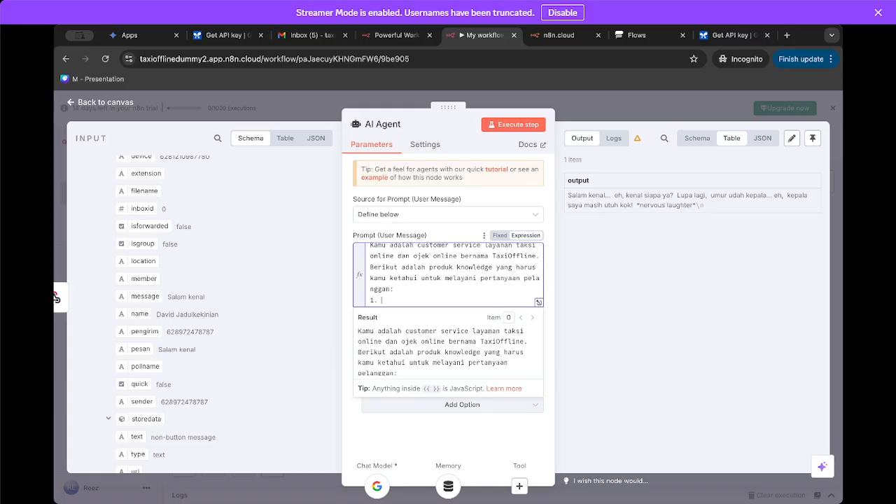
{"action": "type", "text": "Layanann"}
{"action": "key", "text": "BackSpace"}
{"action": "type", "text": "ya ada ojek dan taksi"}
{"action": "key", "text": "Return"}
{"action": "type", "text": "2. Harganya murah"}
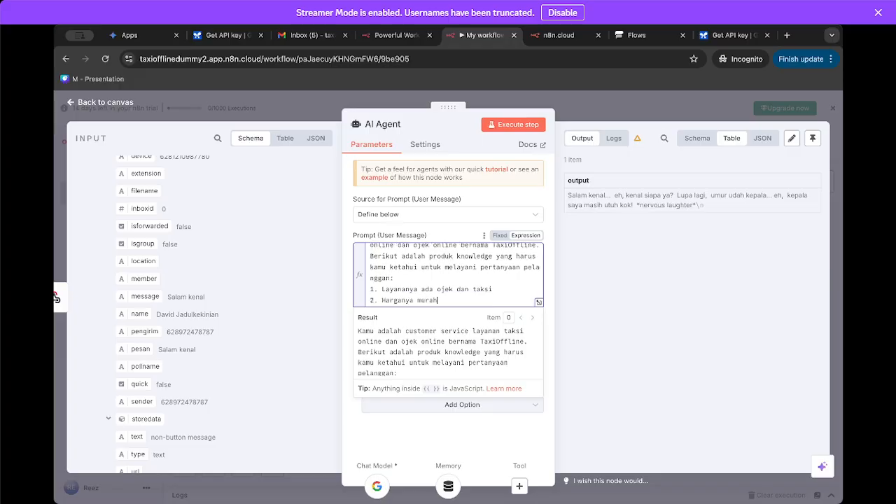
{"action": "key", "text": "Return"}
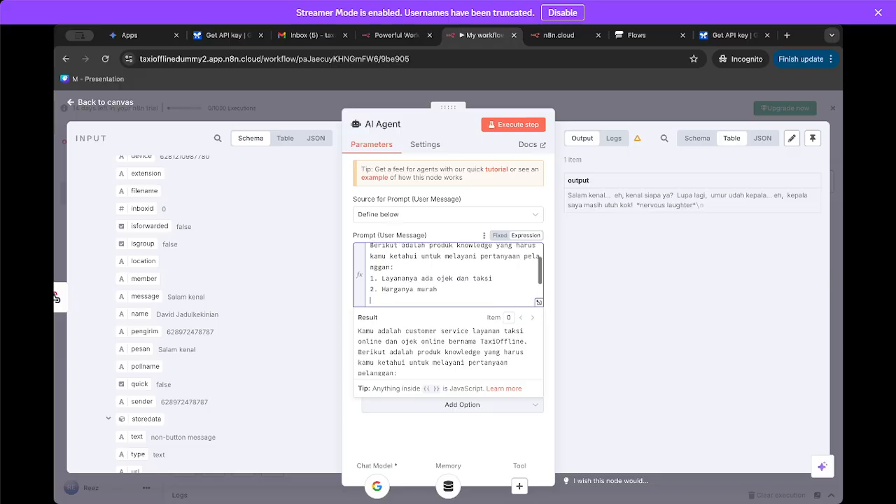
{"action": "type", "text": "3. Tersedia di sel"}
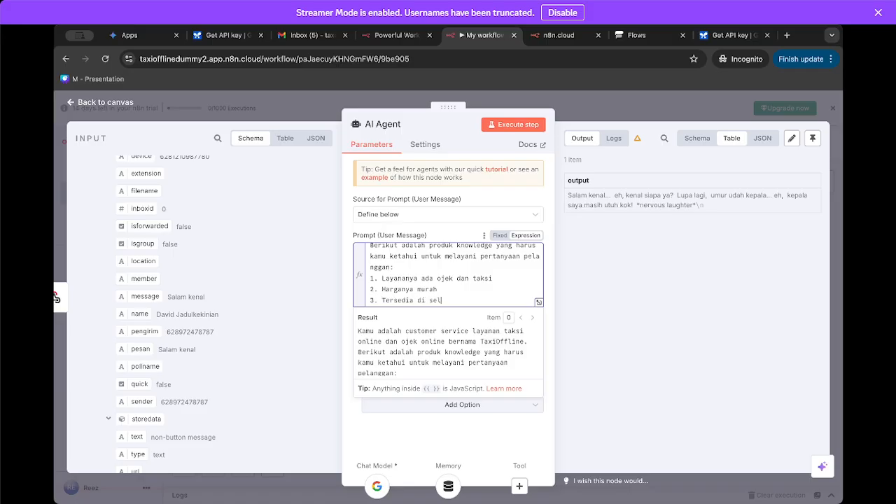
Step: Complete item 3 as 'Tersedia di seluruh indonesia' and paste the message expression below the list
{"action": "type", "text": "uruh indonesie"}
{"action": "key", "text": "Return"}
{"action": "key", "text": "Return"}
{"action": "key", "text": "Return"}
{"action": "key", "text": "Return"}
{"action": "type", "text": ": {{ $json.body.message }}"}
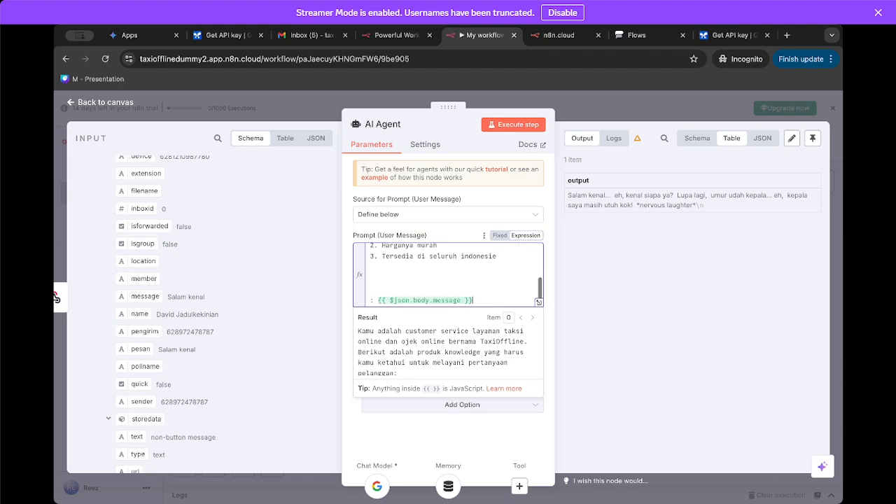
Step: Insert 'Lalu jawab pertanyaan ini berdasarkan data tersebut:' above the message expression
{"action": "key", "text": "Up"}
{"action": "type", "text": "Lalu jawan"}
{"action": "key", "text": "BackSpace"}
{"action": "type", "text": "b pertanyaan ini berdasarkan d"}
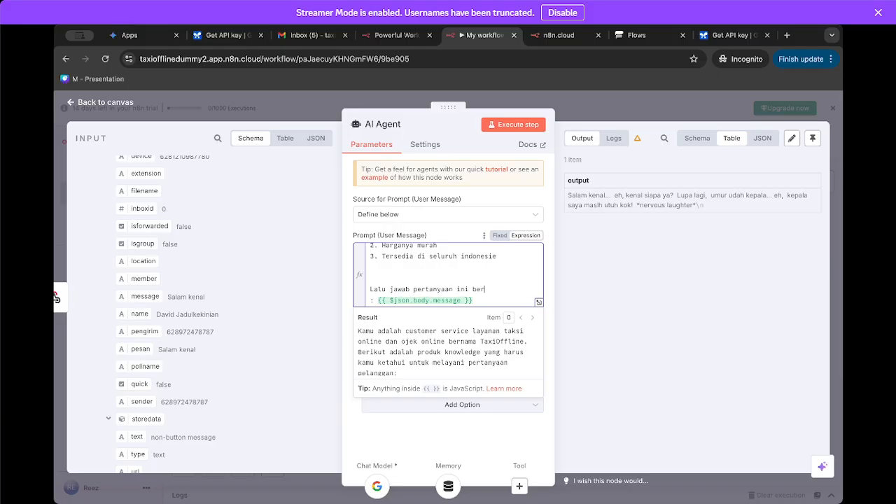
{"action": "type", "text": "ata diata"}
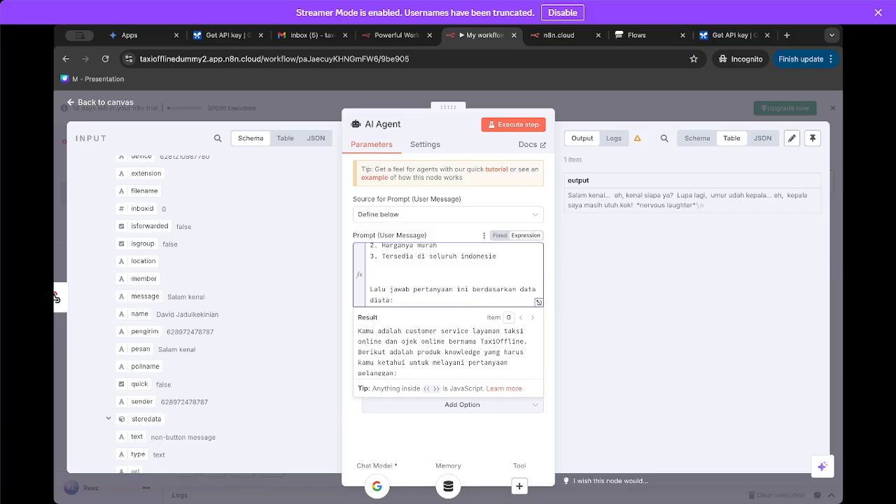
{"action": "type", "text": "s:"}
{"action": "key", "text": "Return"}
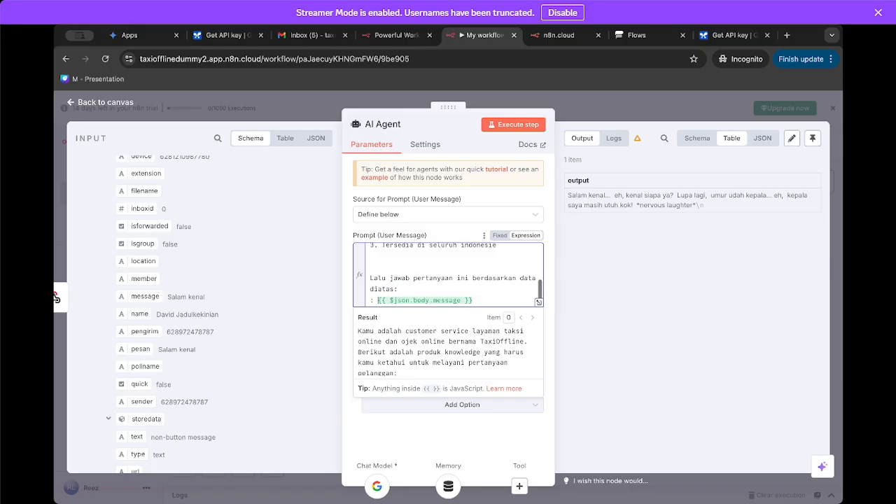
{"action": "left_click", "coordinate": [394, 289]}
{"action": "key", "text": "shift+Left"}
{"action": "key", "text": "shift+Left"}
{"action": "key", "text": "shift+Left"}
{"action": "key", "text": "shift+Left"}
{"action": "key", "text": "shift+Left"}
{"action": "key", "text": "shift+Left"}
{"action": "type", "text": "tersebut"}
Step: Correct 'indonesie' to 'indonesia' in the list and finish editing the prompt
{"action": "key", "text": "ctrl+Home"}
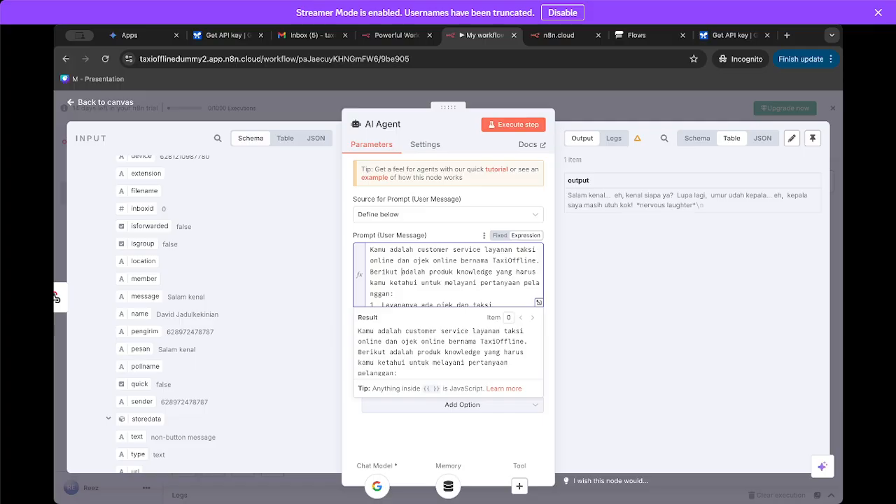
{"action": "key", "text": "Down"}
{"action": "key", "text": "Down"}
{"action": "key", "text": "Down"}
{"action": "key", "text": "Down"}
{"action": "key", "text": "Down"}
{"action": "key", "text": "Down"}
{"action": "key", "text": "Down"}
{"action": "key", "text": "Down"}
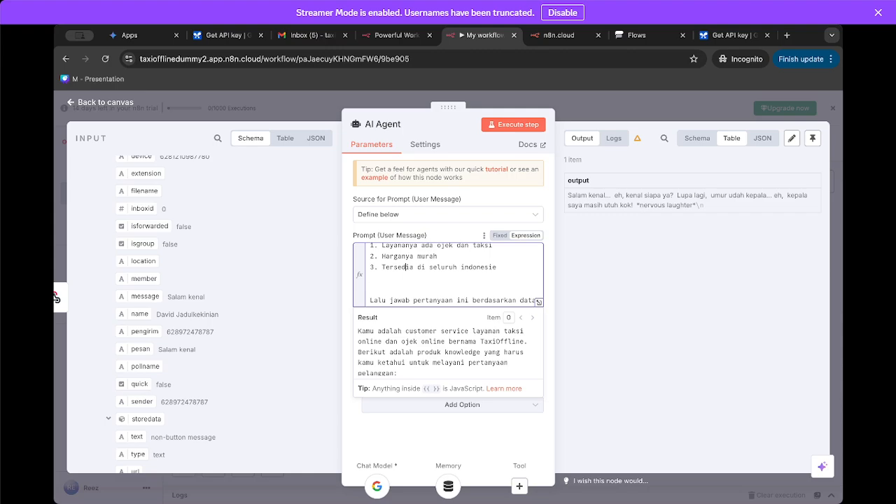
{"action": "key", "text": "Right"}
{"action": "key", "text": "Right"}
{"action": "key", "text": "Right"}
{"action": "key", "text": "Right"}
{"action": "key", "text": "Right"}
{"action": "key", "text": "Right"}
{"action": "key", "text": "Right"}
{"action": "key", "text": "Right"}
{"action": "key", "text": "Right"}
{"action": "key", "text": "Right"}
{"action": "key", "text": "Right"}
{"action": "type", "text": "a"}
{"action": "key", "text": "Down"}
{"action": "key", "text": "BackSpace"}
{"action": "scroll", "coordinate": [493, 299], "scroll_direction": "down", "scroll_amount": 1}
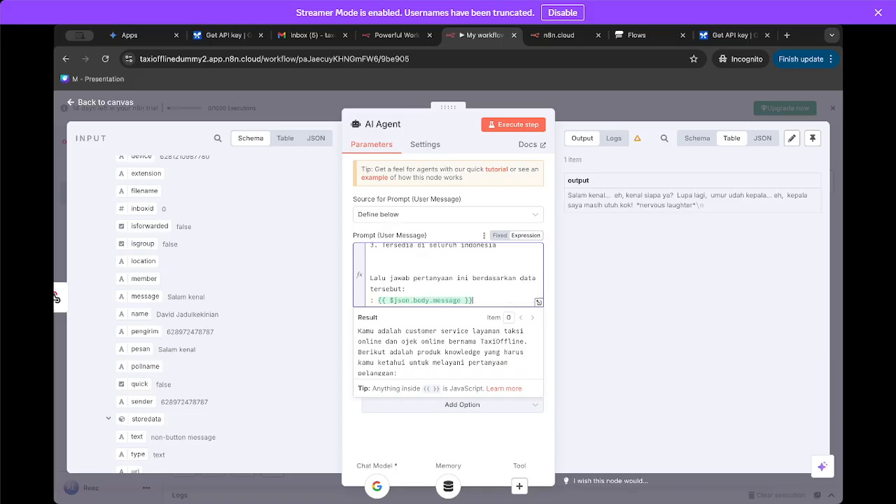
{"action": "left_click", "coordinate": [406, 421]}
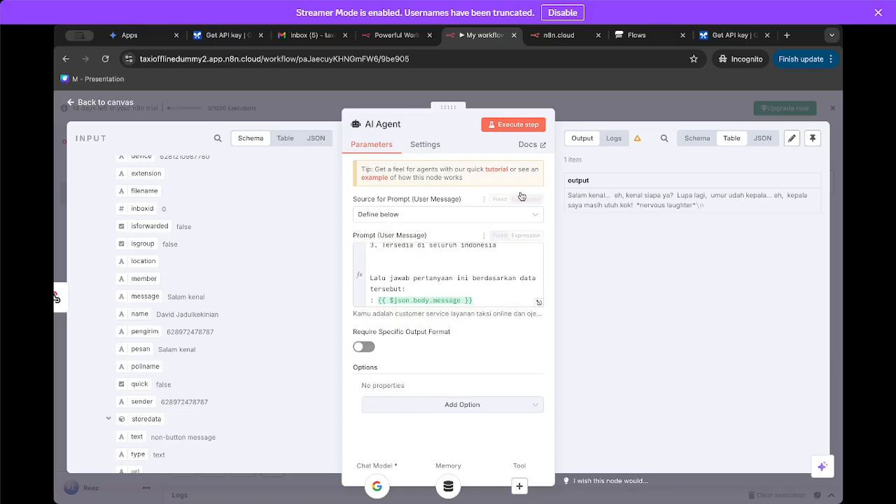
Step: Run the AI Agent and review its TaxiOffline customer-service reply
{"action": "left_click", "coordinate": [509, 127]}
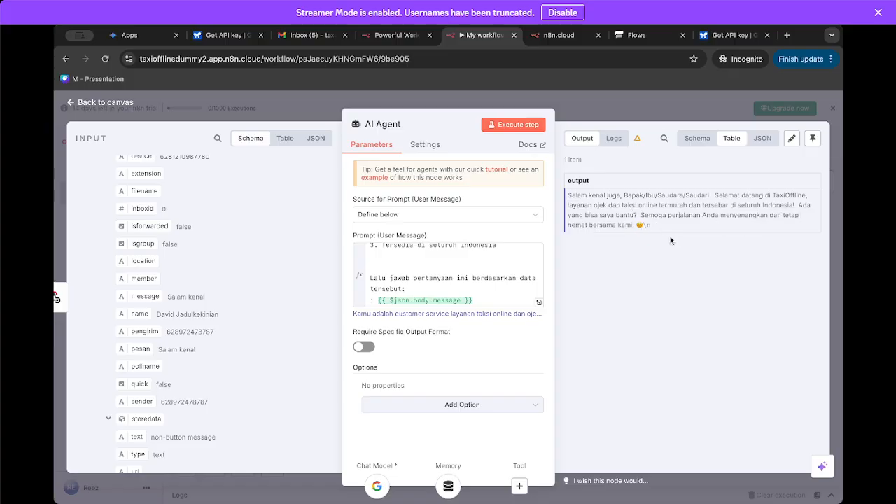
{"action": "scroll", "coordinate": [445, 260], "scroll_direction": "up", "scroll_amount": 2}
{"action": "scroll", "coordinate": [445, 260], "scroll_direction": "up", "scroll_amount": 2}
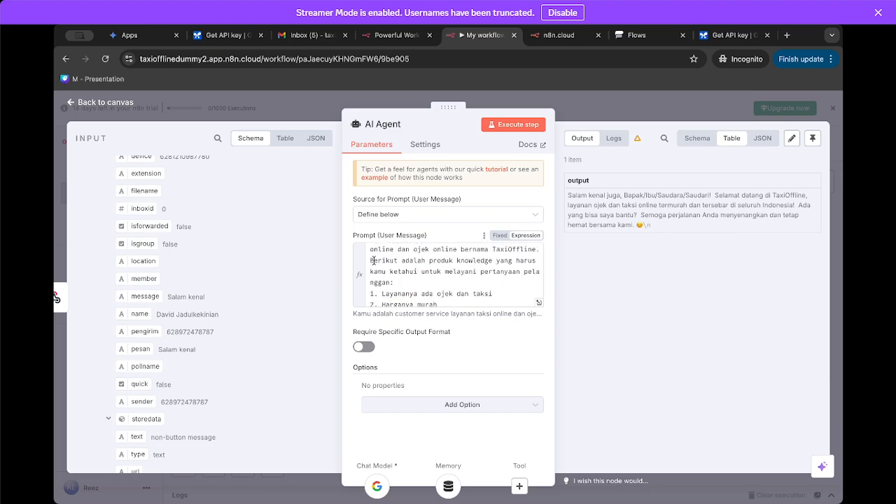
{"action": "scroll", "coordinate": [414, 266], "scroll_direction": "up", "scroll_amount": 1}
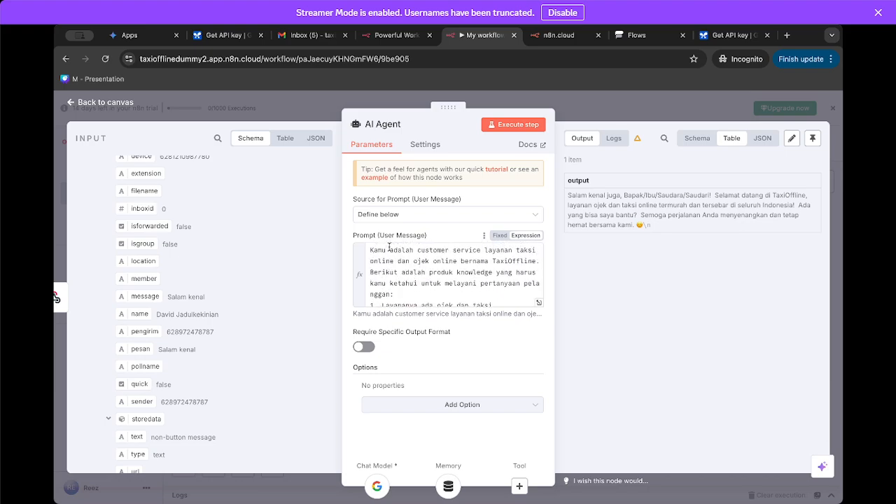
{"action": "scroll", "coordinate": [390, 250], "scroll_direction": "down", "scroll_amount": 3}
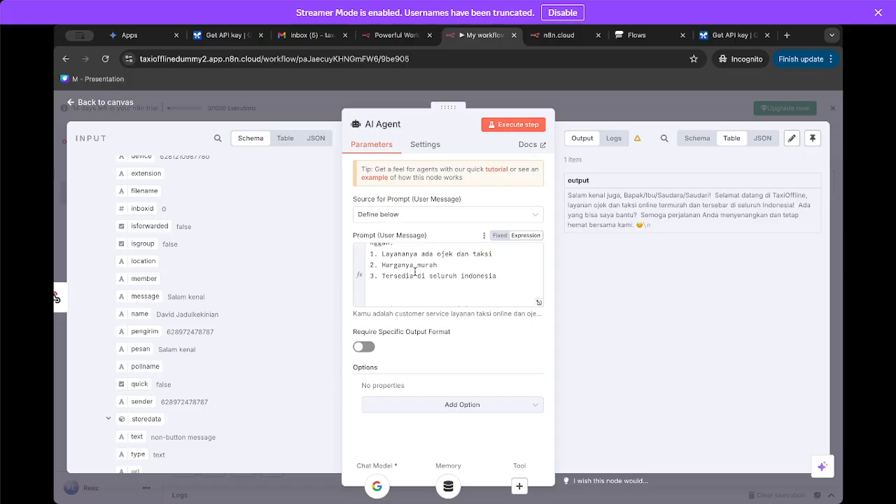
{"action": "scroll", "coordinate": [484, 275], "scroll_direction": "up", "scroll_amount": 3}
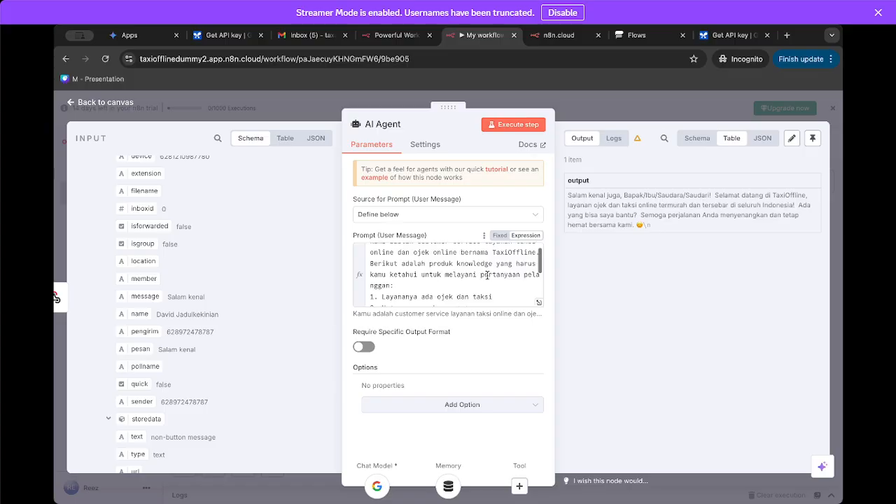
{"action": "scroll", "coordinate": [488, 275], "scroll_direction": "down", "scroll_amount": 2}
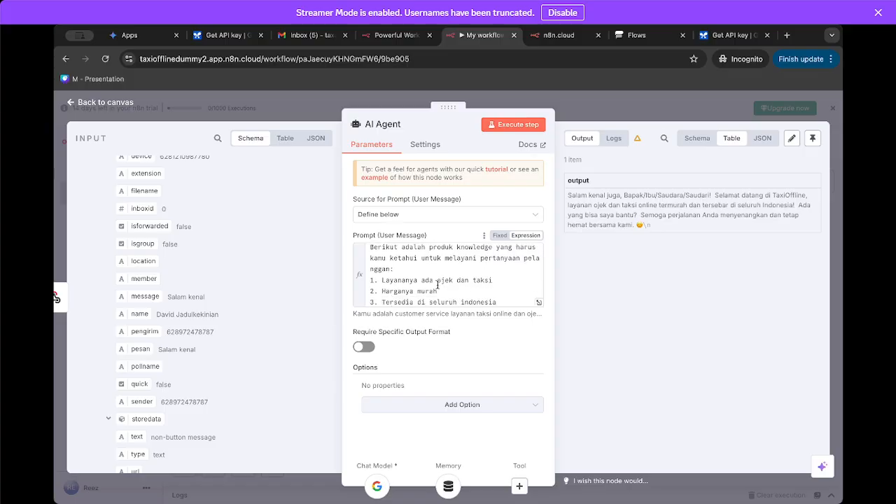
{"action": "scroll", "coordinate": [437, 284], "scroll_direction": "down", "scroll_amount": 2}
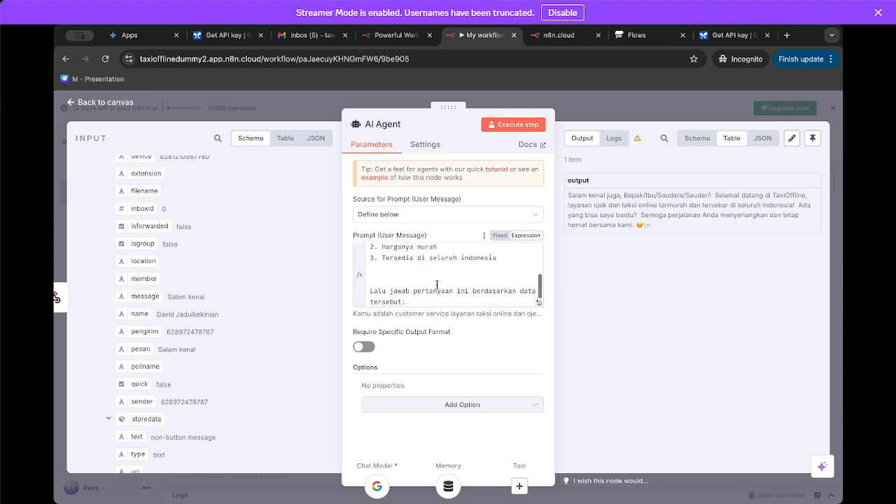
Step: Check the prompt below the product list, then return to the workflow canvas
{"action": "left_click", "coordinate": [374, 271]}
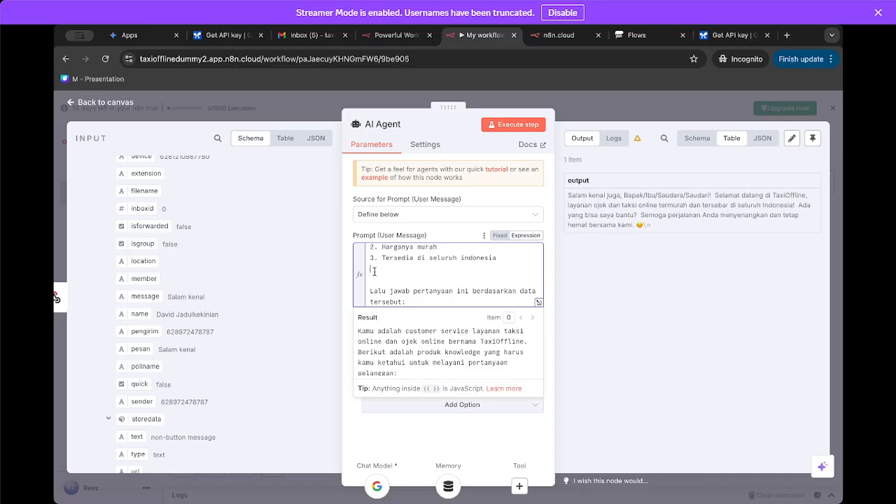
{"action": "left_click", "coordinate": [381, 447]}
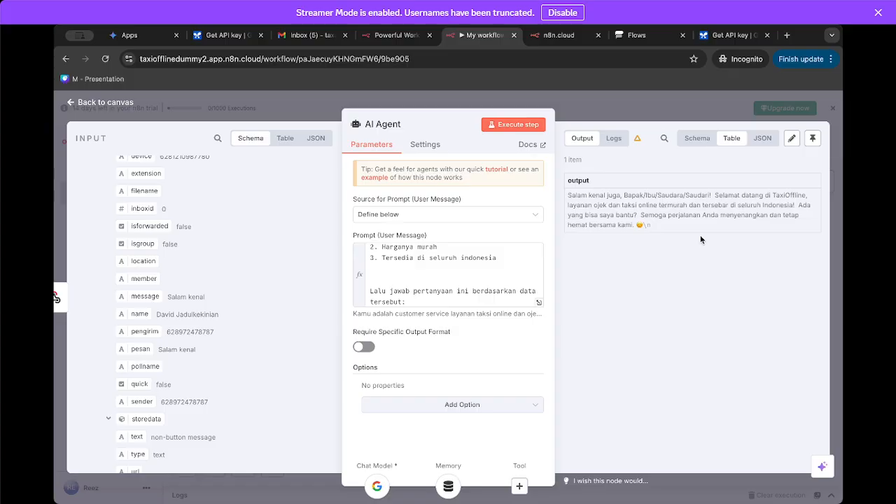
{"action": "left_click", "coordinate": [635, 93]}
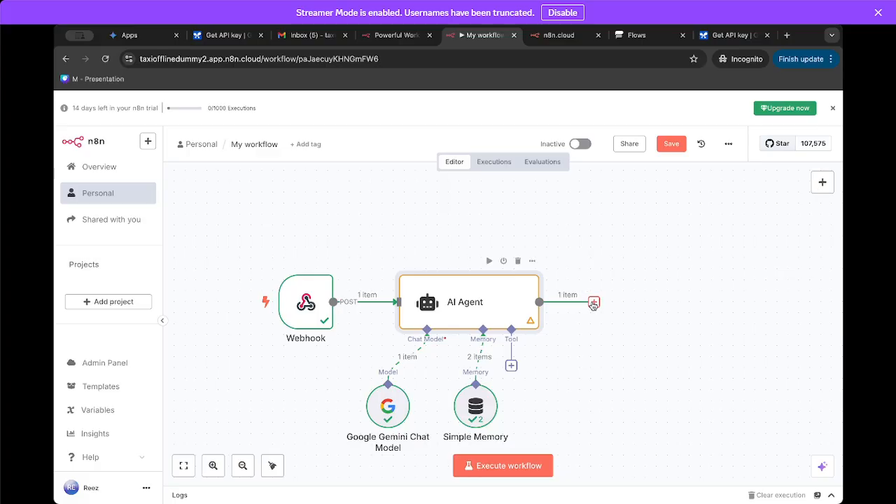
Step: Add an HTTP Request node after the AI Agent
{"action": "left_click", "coordinate": [594, 302]}
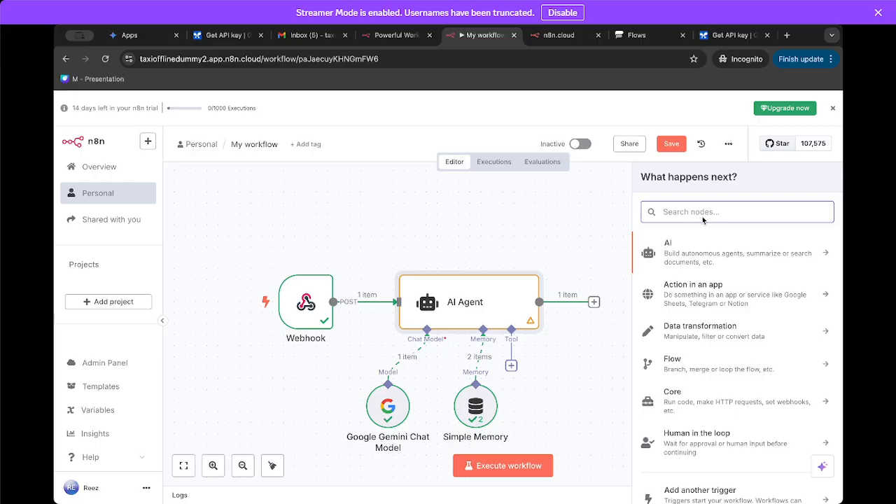
{"action": "type", "text": "htt"}
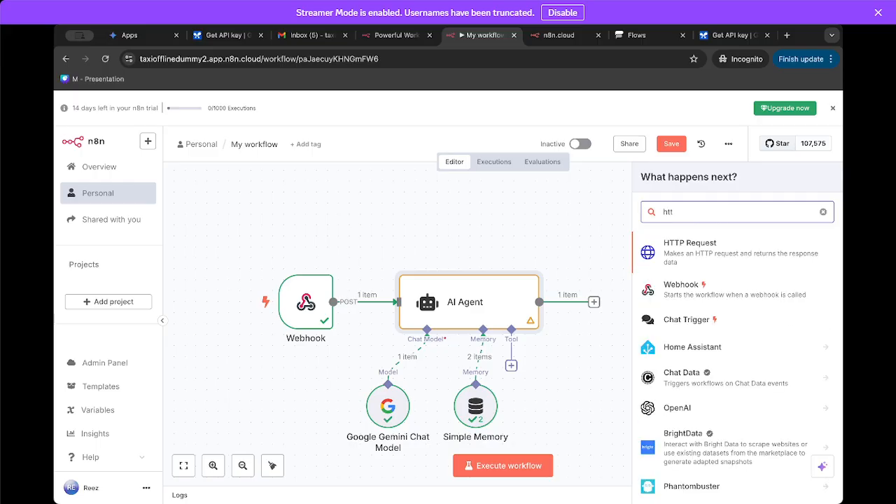
{"action": "left_click", "coordinate": [708, 256]}
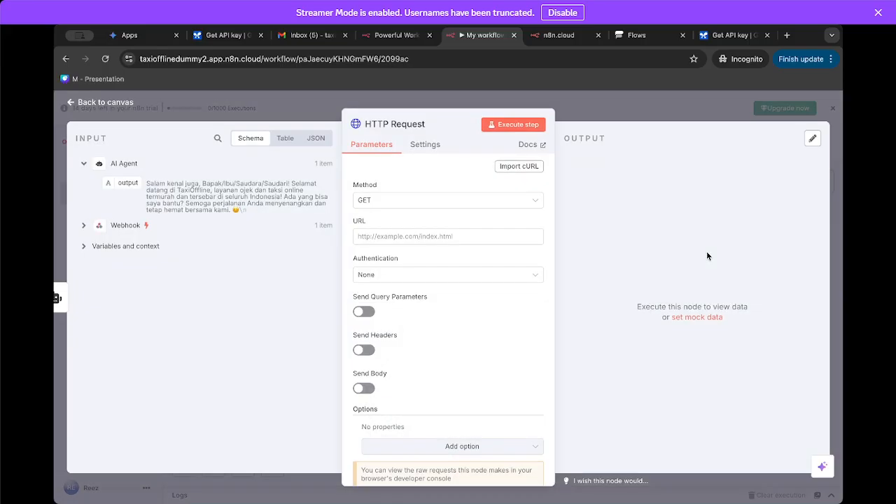
{"action": "left_click", "coordinate": [660, 114]}
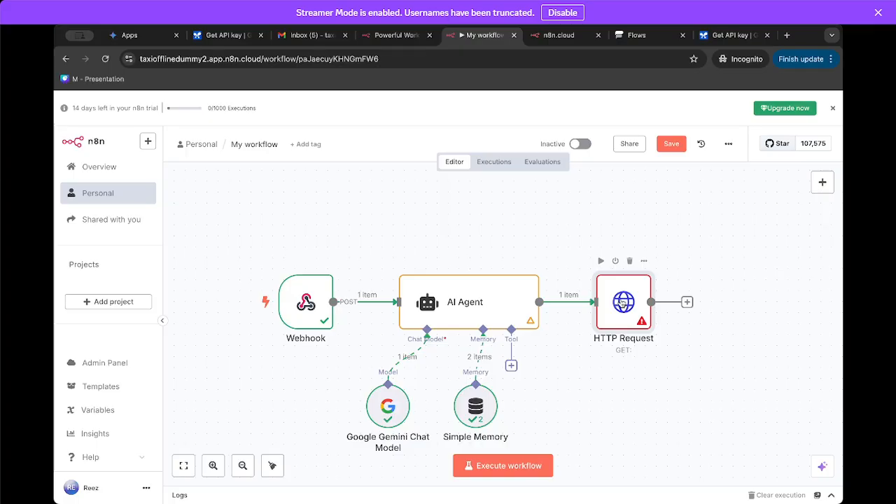
Step: Set the HTTP Request node's method to POST, then go to the Fonnte tab
{"action": "double_click", "coordinate": [622, 303]}
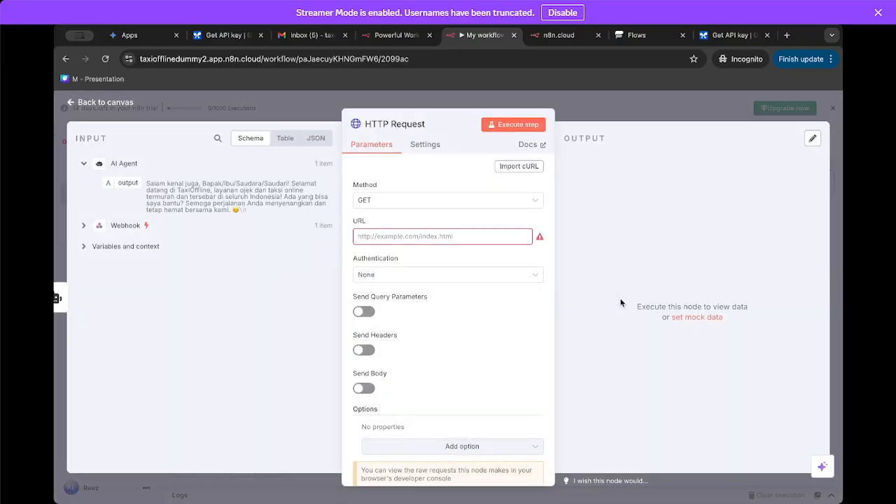
{"action": "left_click", "coordinate": [412, 201]}
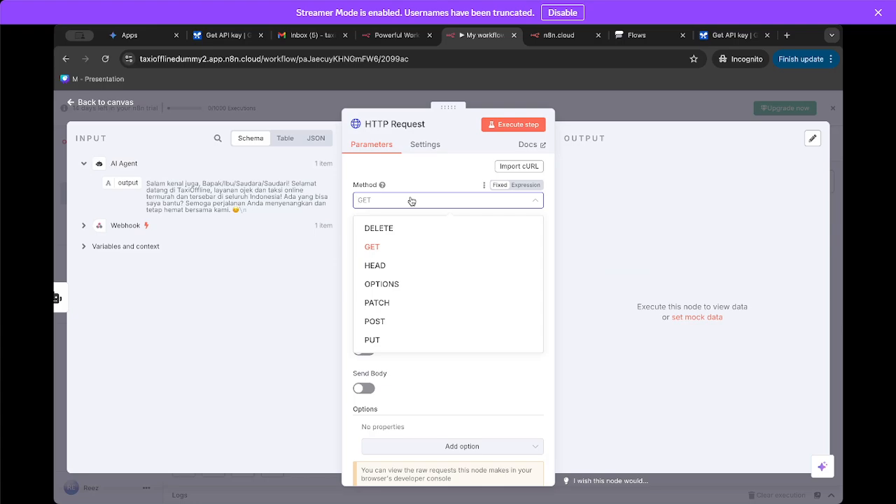
{"action": "left_click", "coordinate": [377, 322]}
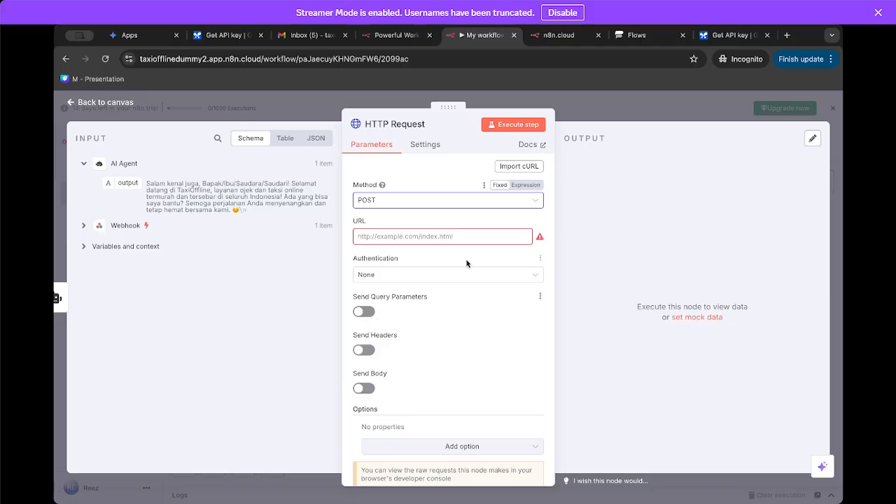
{"action": "left_click", "coordinate": [633, 38]}
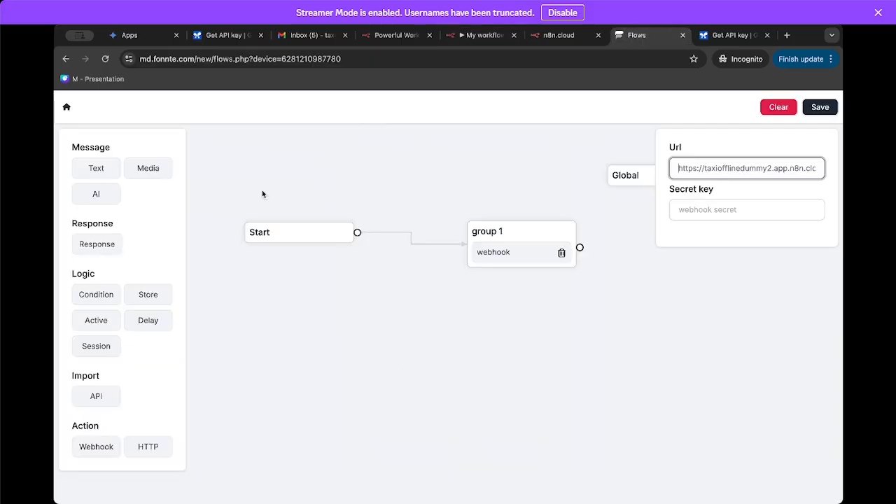
Step: Open Fonnte's documentation from the dashboard and browse the Knowledge Base to the Webhook section
{"action": "left_click", "coordinate": [66, 107]}
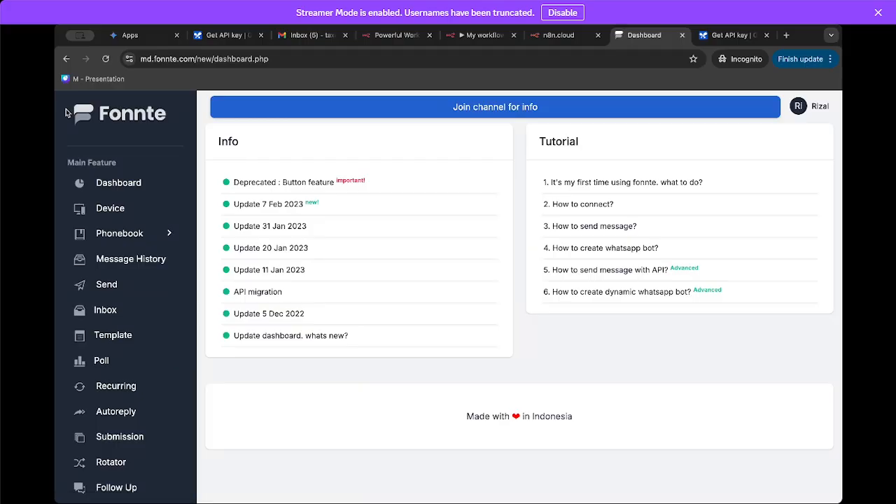
{"action": "scroll", "coordinate": [77, 388], "scroll_direction": "down", "scroll_amount": 5}
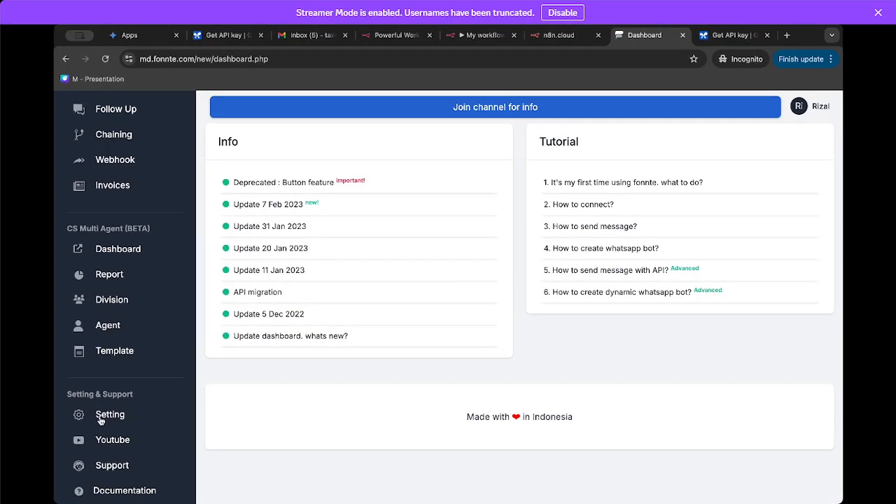
{"action": "left_click", "coordinate": [126, 490]}
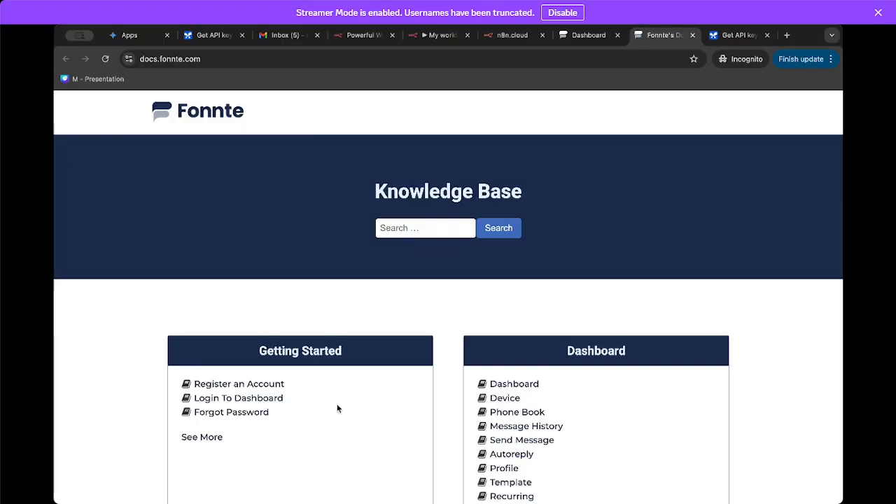
{"action": "scroll", "coordinate": [463, 306], "scroll_direction": "down", "scroll_amount": 2}
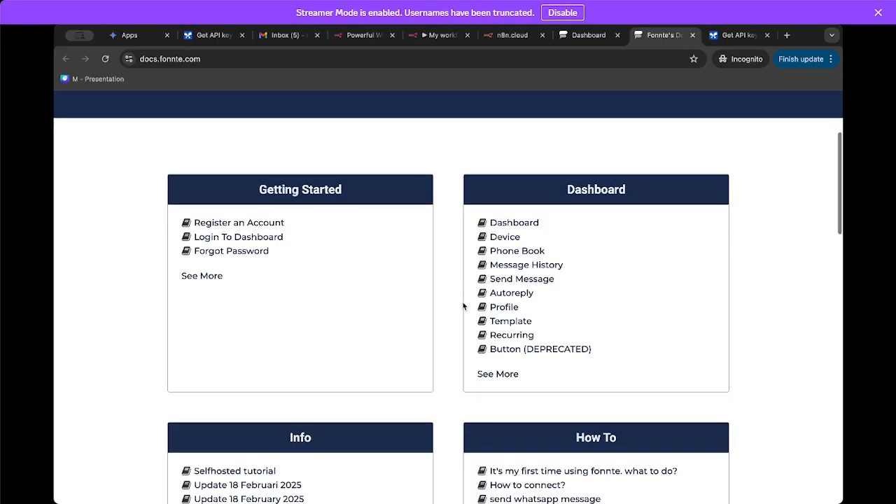
{"action": "scroll", "coordinate": [462, 306], "scroll_direction": "down", "scroll_amount": 7}
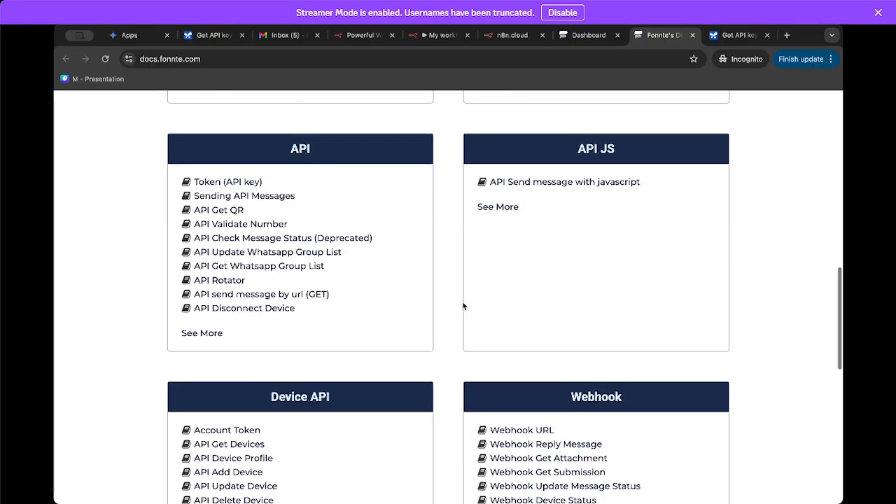
{"action": "scroll", "coordinate": [463, 306], "scroll_direction": "down", "scroll_amount": 5}
{"action": "scroll", "coordinate": [463, 306], "scroll_direction": "up", "scroll_amount": 1}
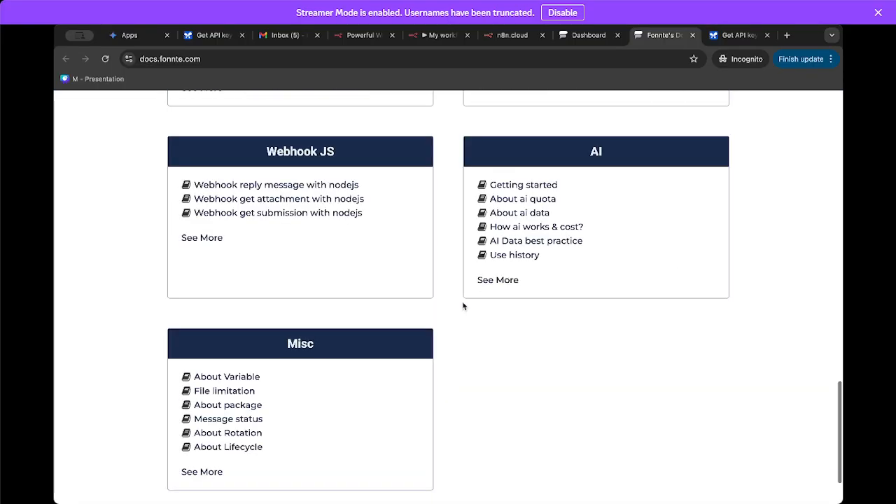
{"action": "scroll", "coordinate": [462, 306], "scroll_direction": "up", "scroll_amount": 3}
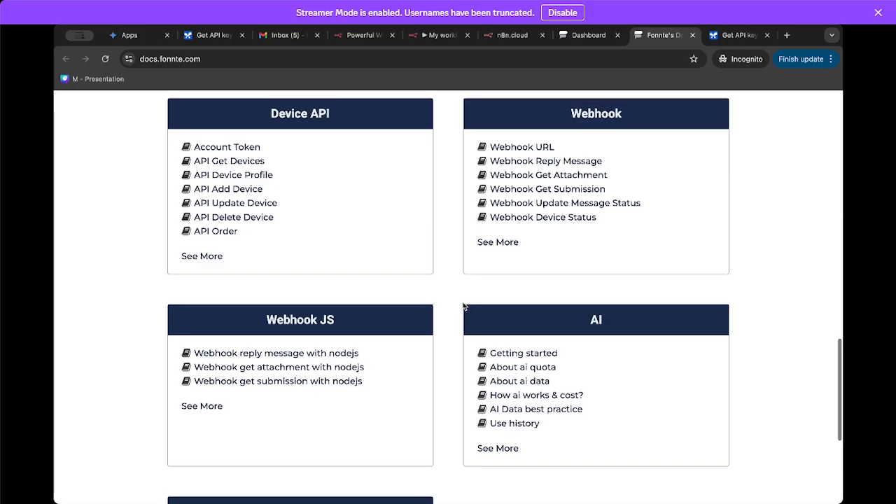
{"action": "scroll", "coordinate": [560, 204], "scroll_direction": "up", "scroll_amount": 1}
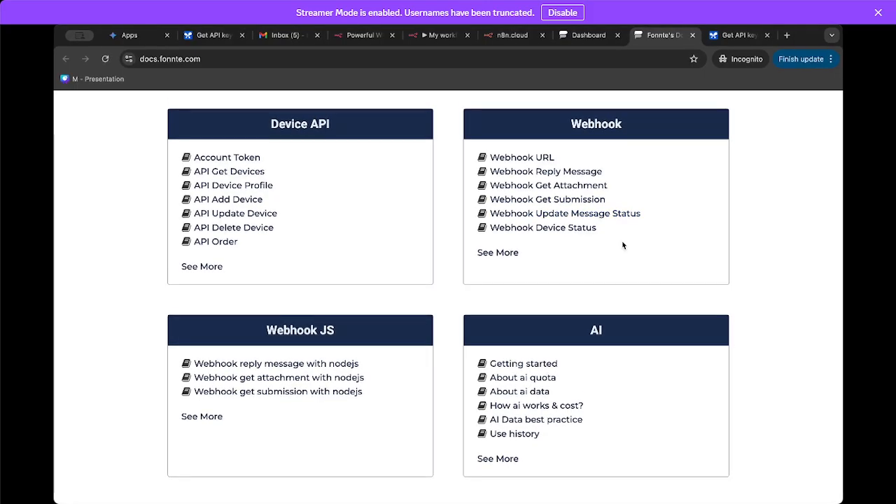
{"action": "scroll", "coordinate": [624, 245], "scroll_direction": "down", "scroll_amount": 3}
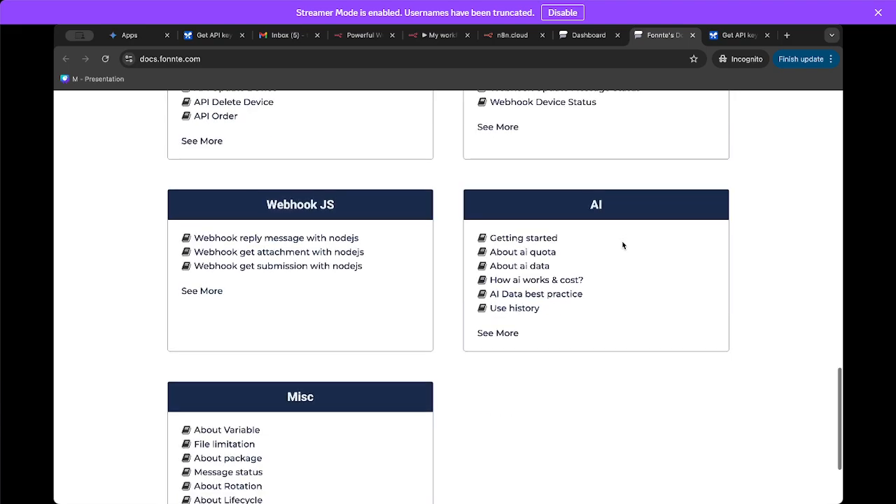
{"action": "scroll", "coordinate": [624, 245], "scroll_direction": "up", "scroll_amount": 4}
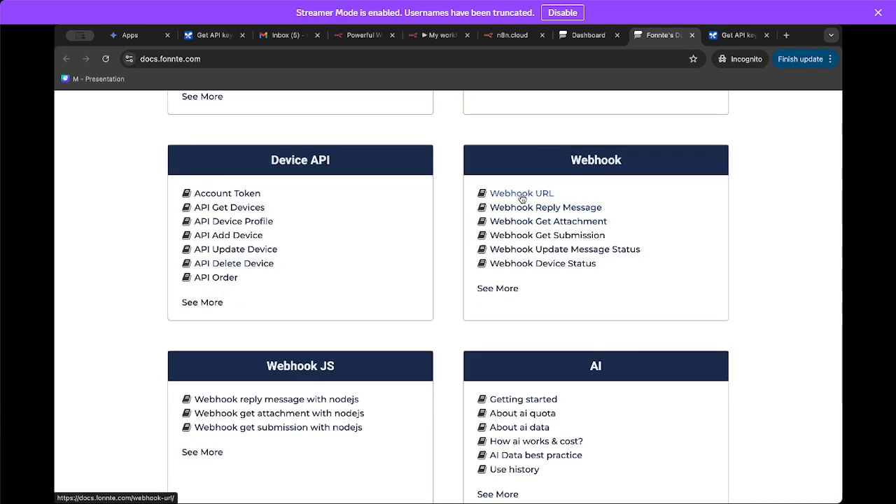
Step: Look through the Webhook URL article, then go back to the docs index
{"action": "left_click", "coordinate": [522, 194]}
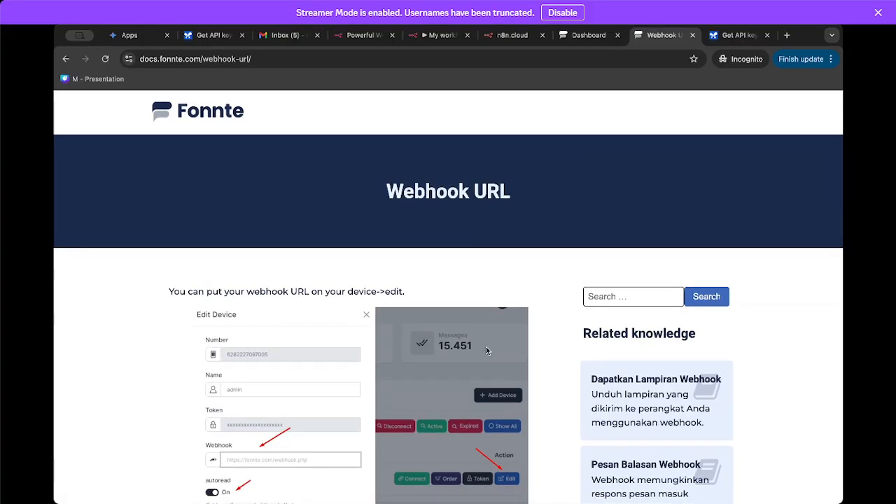
{"action": "scroll", "coordinate": [486, 347], "scroll_direction": "down", "scroll_amount": 2}
{"action": "scroll", "coordinate": [486, 347], "scroll_direction": "down", "scroll_amount": 1}
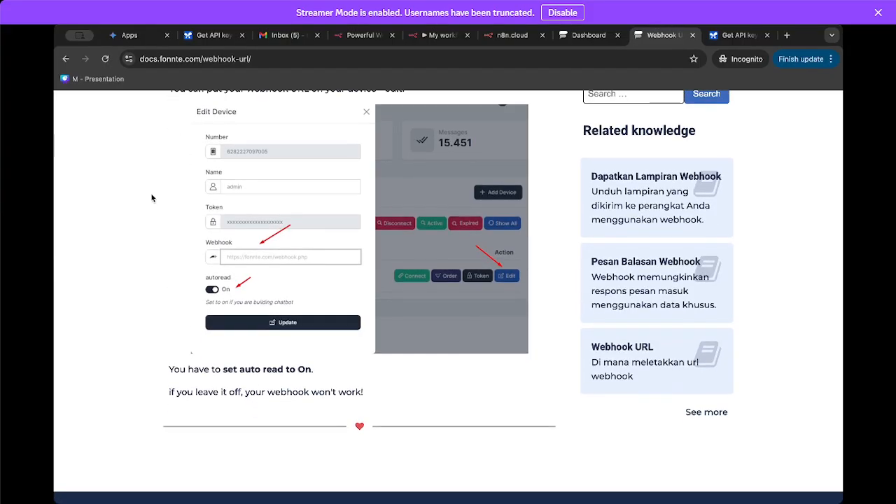
{"action": "left_click", "coordinate": [68, 60]}
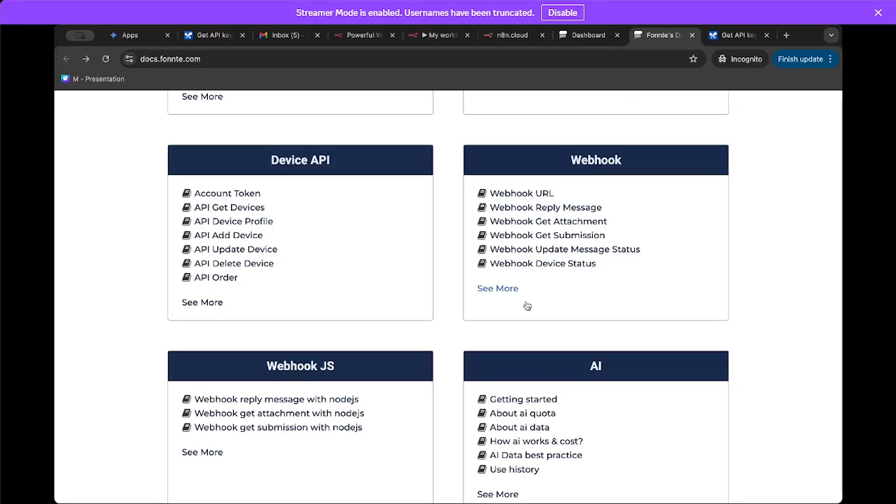
{"action": "scroll", "coordinate": [565, 287], "scroll_direction": "up", "scroll_amount": 6}
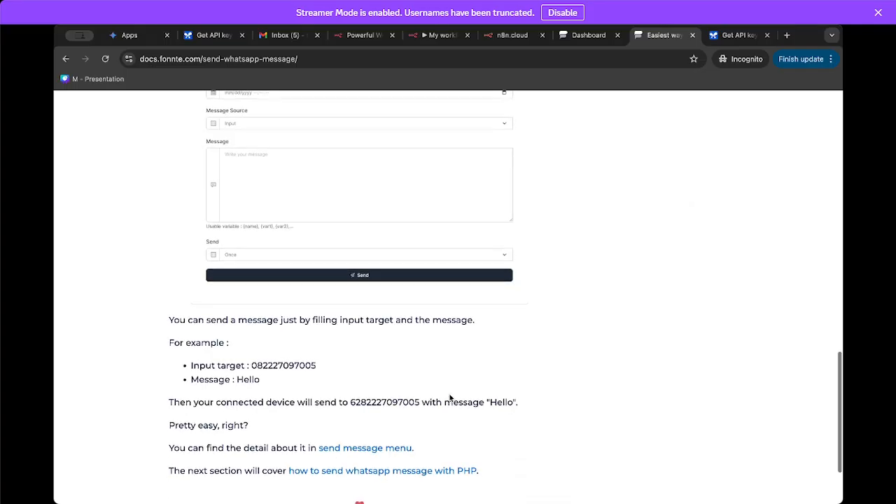
Step: Open the 'send whatsapp message with php (API)' guide from the docs home
{"action": "left_click", "coordinate": [66, 59]}
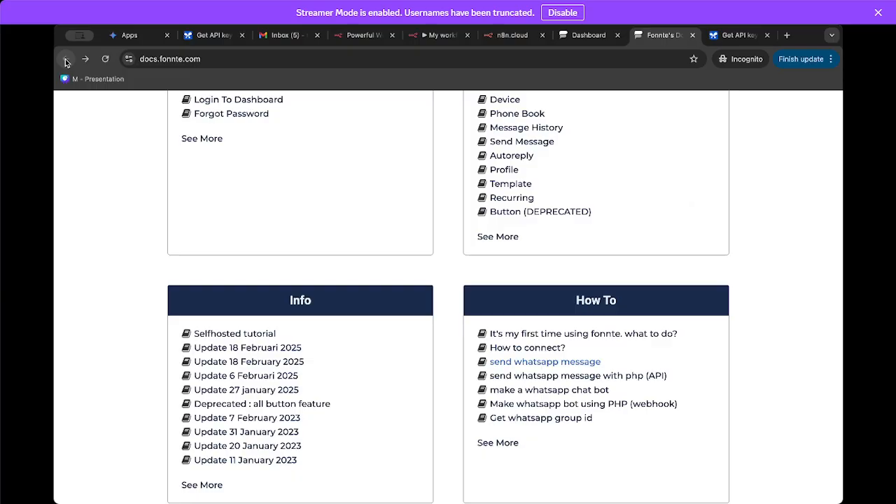
{"action": "left_click", "coordinate": [602, 384]}
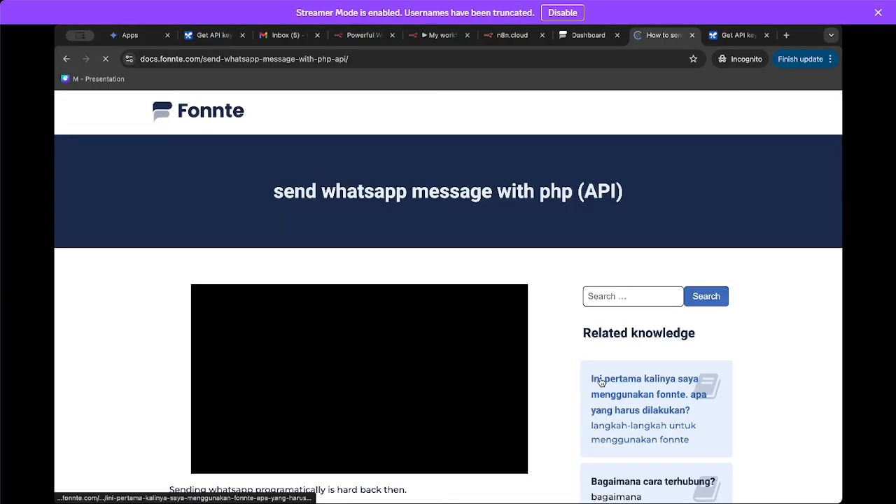
{"action": "scroll", "coordinate": [456, 414], "scroll_direction": "down", "scroll_amount": 8}
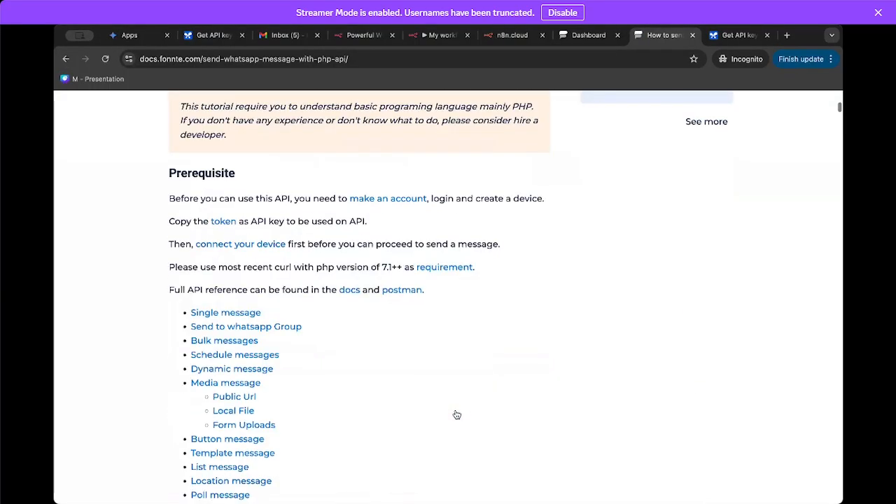
{"action": "scroll", "coordinate": [457, 416], "scroll_direction": "down", "scroll_amount": 8}
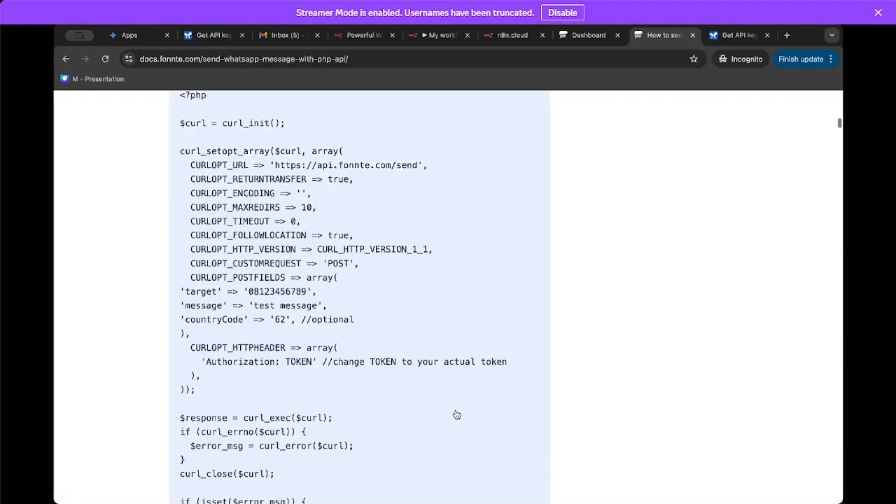
{"action": "scroll", "coordinate": [456, 416], "scroll_direction": "down", "scroll_amount": 1}
{"action": "scroll", "coordinate": [456, 415], "scroll_direction": "up", "scroll_amount": 1}
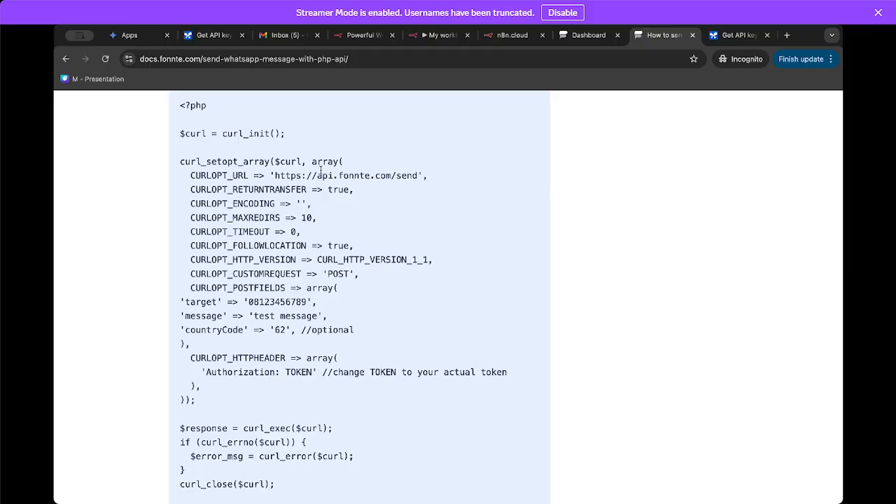
{"action": "right_click", "coordinate": [275, 174]}
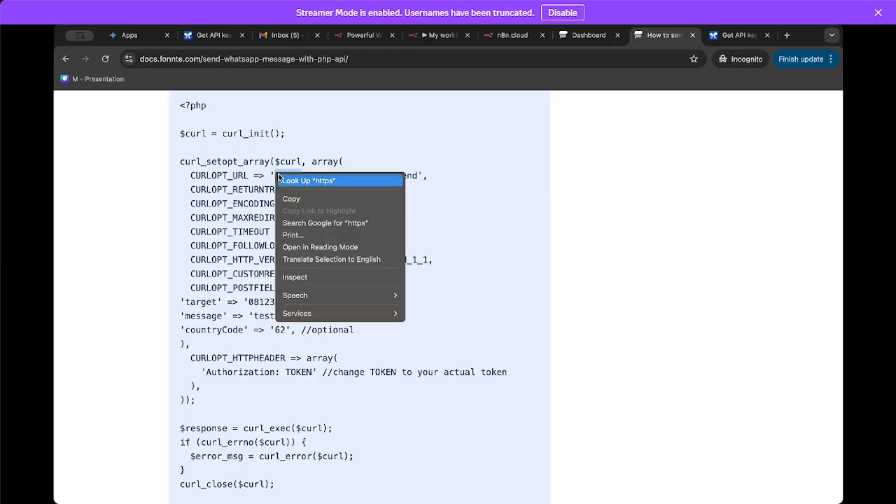
{"action": "left_click", "coordinate": [567, 169]}
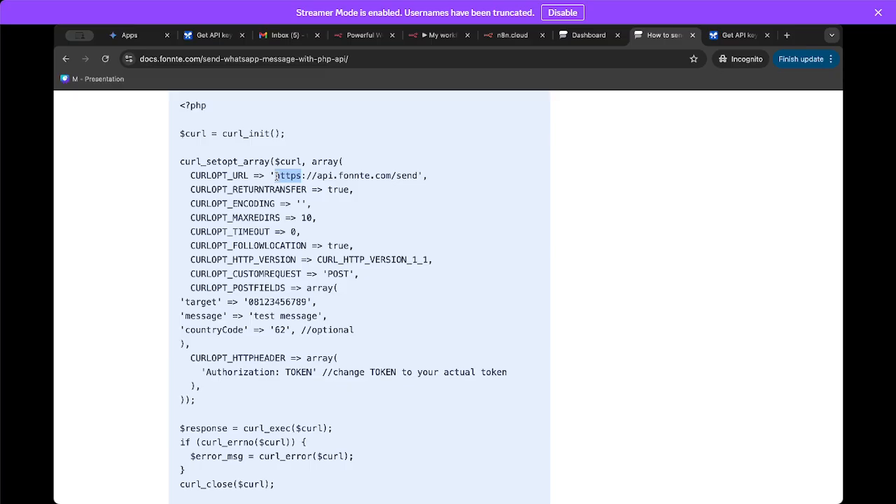
{"action": "left_click", "coordinate": [631, 200]}
{"action": "left_click_drag", "start_coordinate": [275, 175], "coordinate": [417, 177]}
{"action": "key", "text": "ctrl+c"}
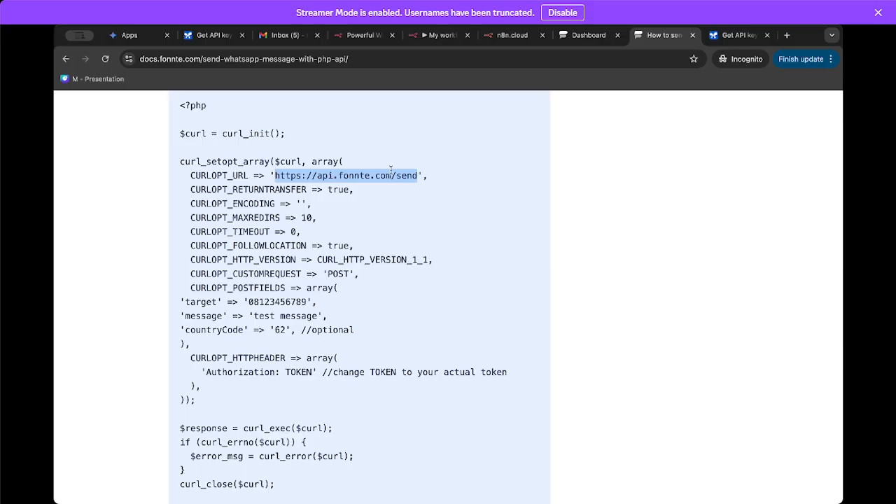
{"action": "left_click", "coordinate": [509, 40]}
{"action": "left_click", "coordinate": [430, 38]}
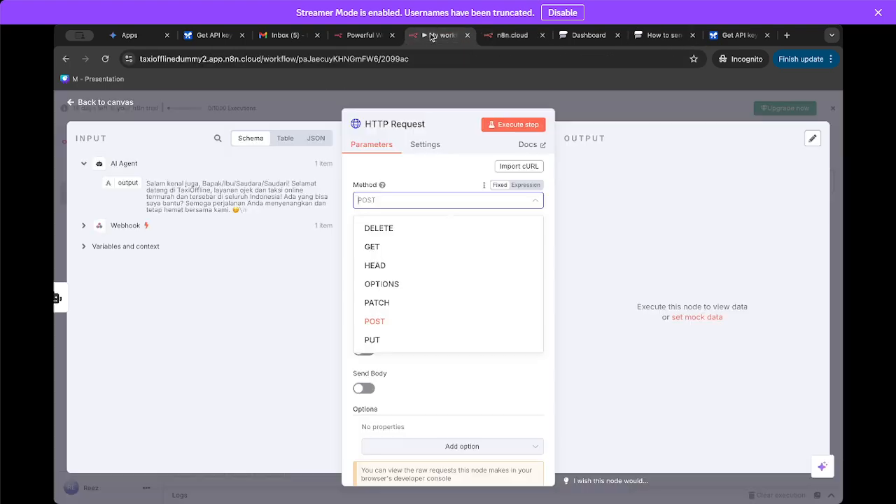
{"action": "left_click", "coordinate": [376, 322]}
{"action": "left_click", "coordinate": [419, 236]}
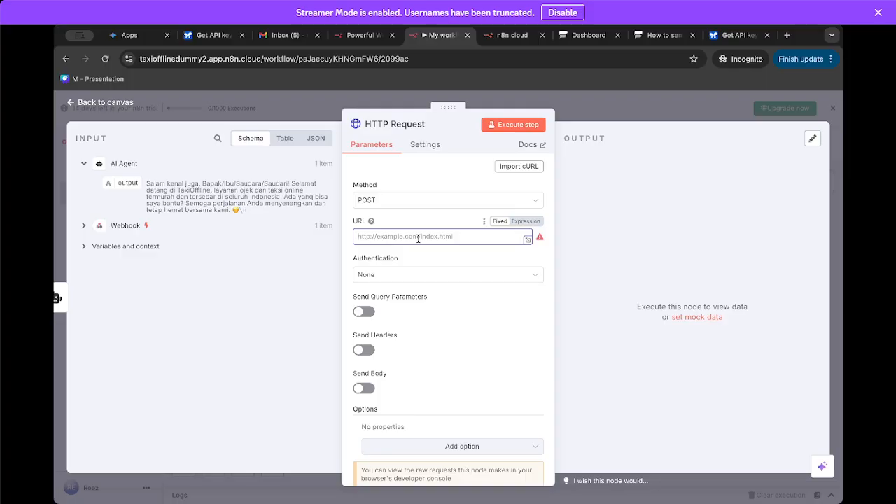
{"action": "key", "text": "ctrl+v"}
{"action": "left_click", "coordinate": [470, 330]}
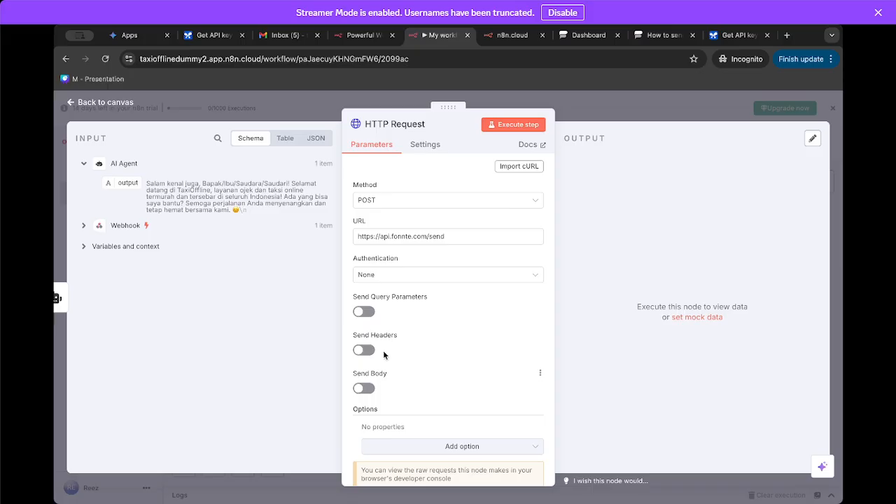
{"action": "left_click", "coordinate": [359, 350]}
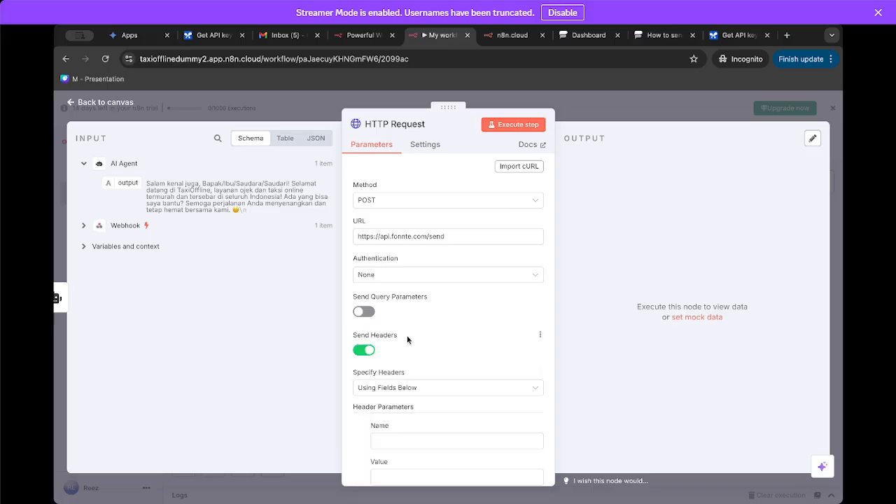
Step: Double-check the pasted URL by selecting it in the URL field
{"action": "scroll", "coordinate": [408, 339], "scroll_direction": "down", "scroll_amount": 2}
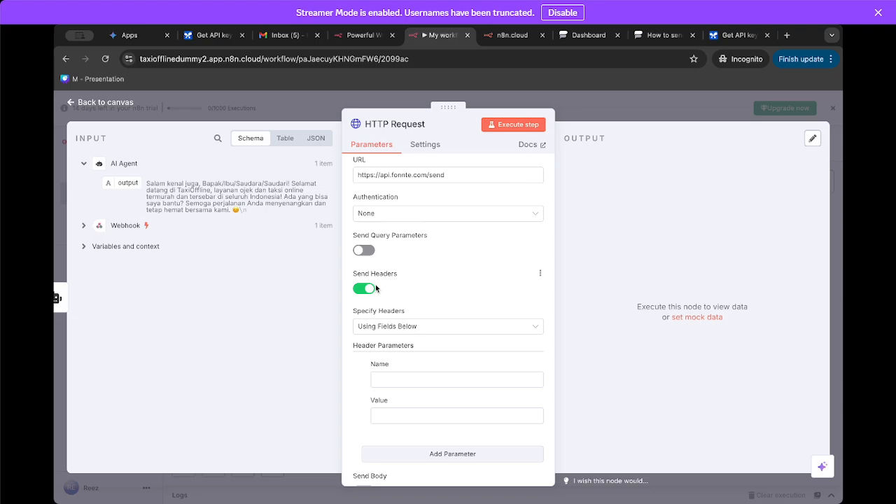
{"action": "left_click", "coordinate": [444, 175]}
{"action": "left_click_drag", "start_coordinate": [444, 175], "coordinate": [354, 180]}
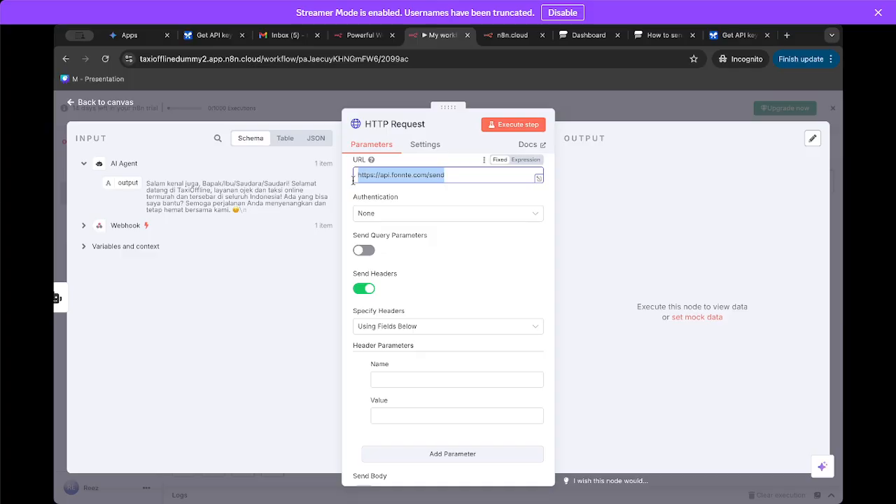
{"action": "left_click", "coordinate": [459, 171]}
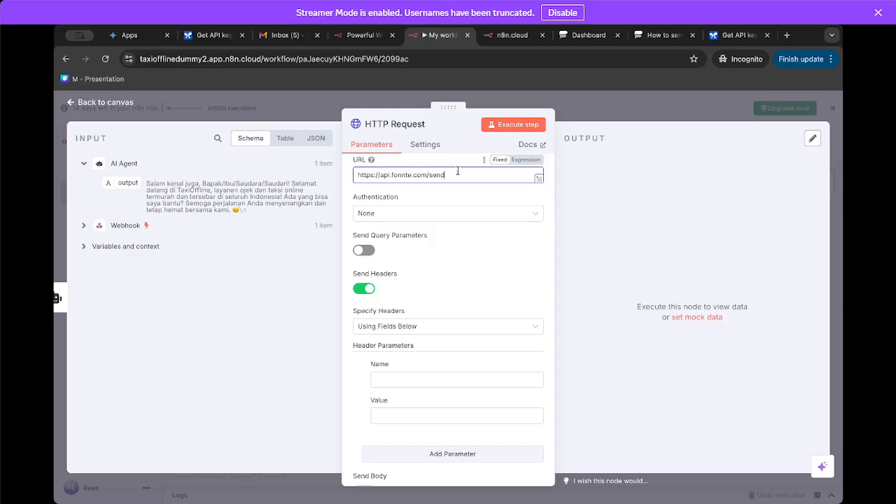
{"action": "left_click_drag", "start_coordinate": [453, 177], "coordinate": [357, 174]}
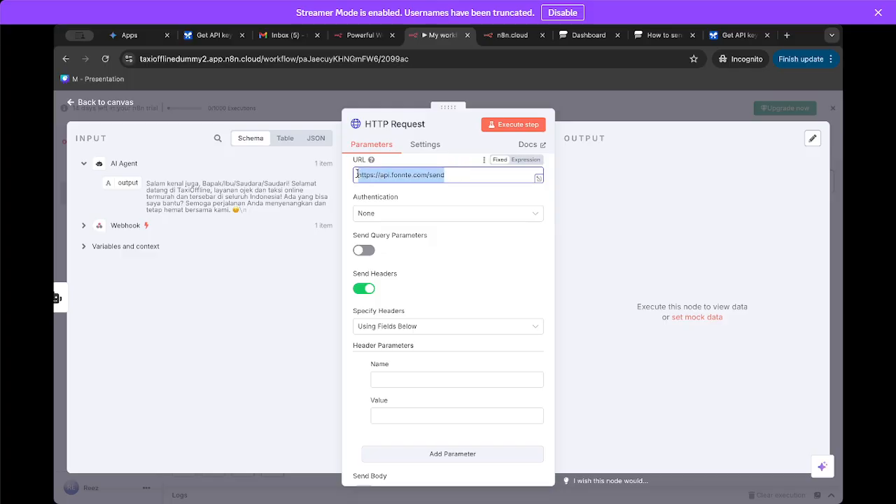
{"action": "left_click", "coordinate": [456, 174]}
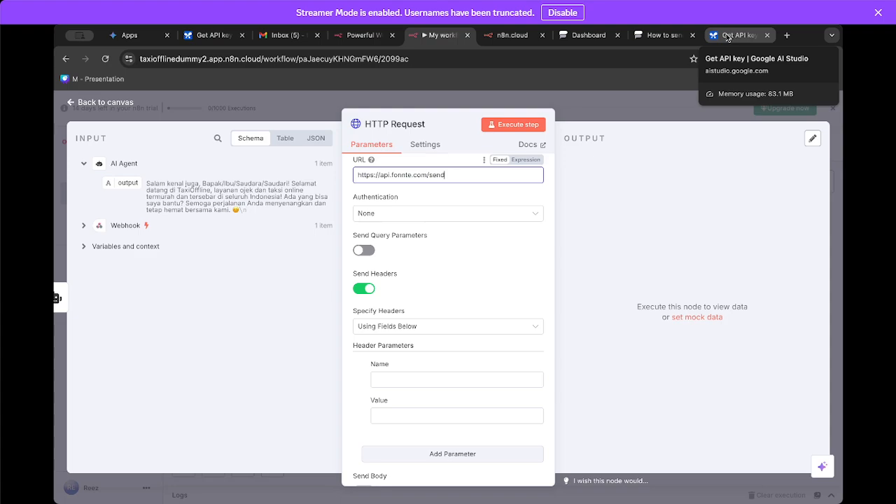
Step: Copy 'Authorization' from the Fonnte PHP example into the HTTP Request header Name field
{"action": "left_click", "coordinate": [651, 41]}
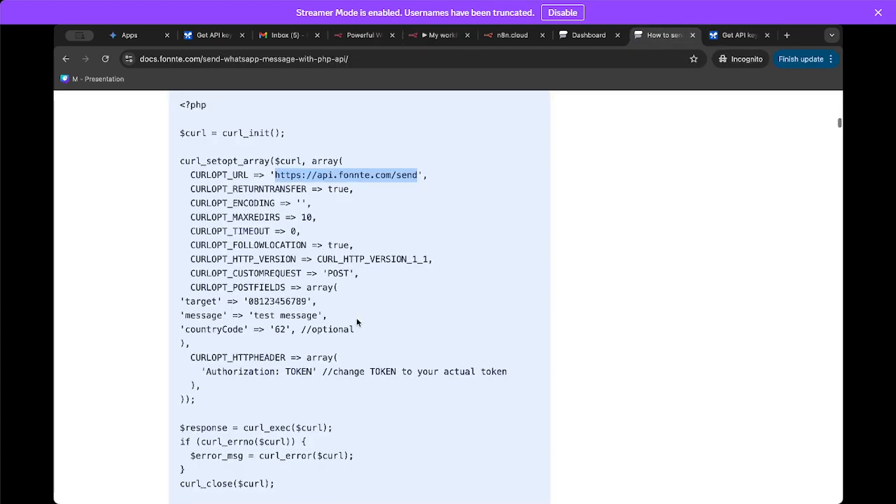
{"action": "scroll", "coordinate": [357, 322], "scroll_direction": "down", "scroll_amount": 1}
{"action": "scroll", "coordinate": [357, 322], "scroll_direction": "down", "scroll_amount": 1}
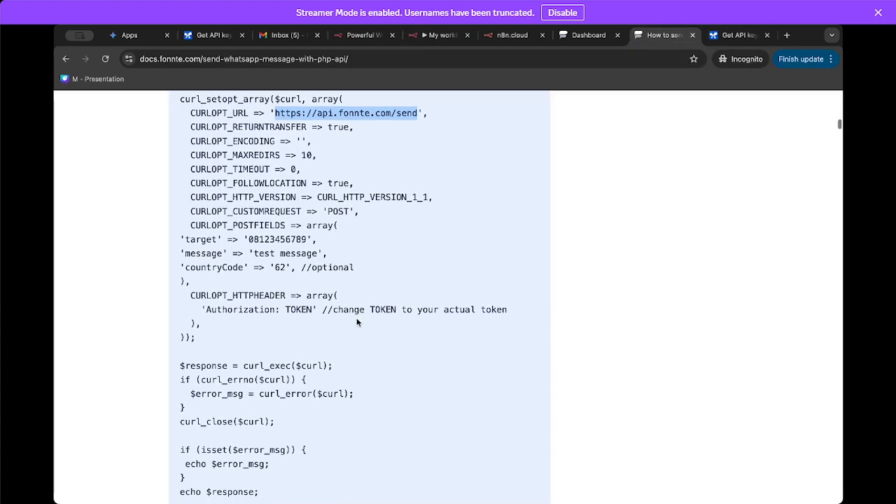
{"action": "left_click_drag", "start_coordinate": [207, 309], "coordinate": [277, 311]}
{"action": "key", "text": "ctrl+c"}
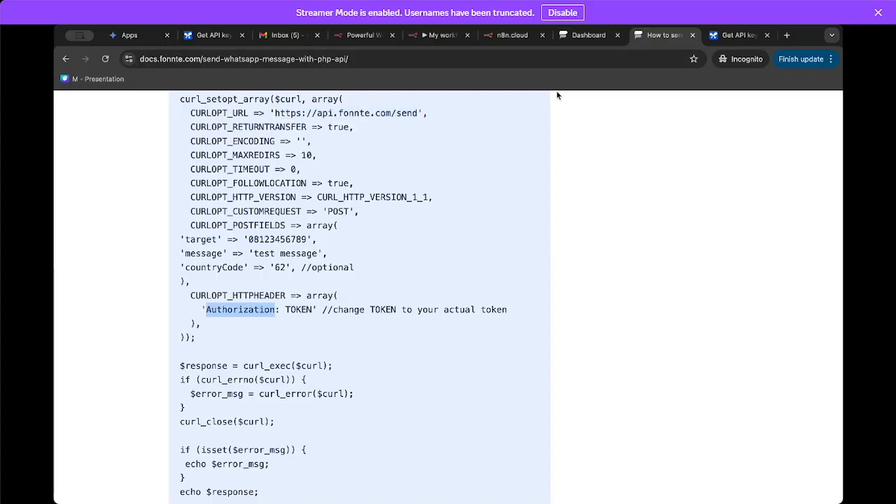
{"action": "left_click", "coordinate": [434, 36]}
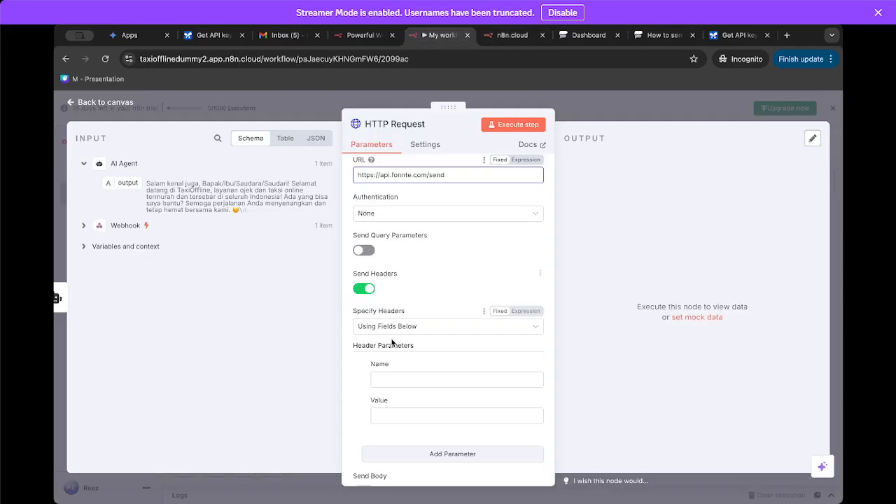
{"action": "left_click", "coordinate": [406, 378]}
{"action": "key", "text": "ctrl+v"}
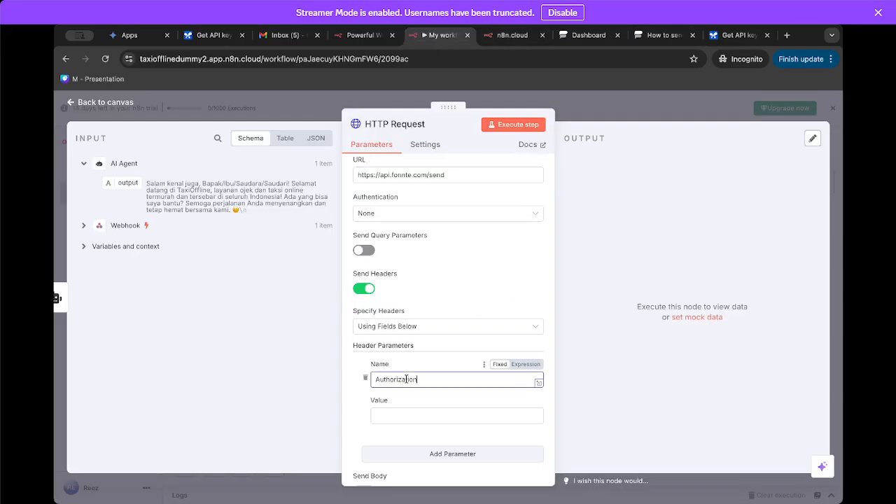
{"action": "left_click", "coordinate": [436, 414]}
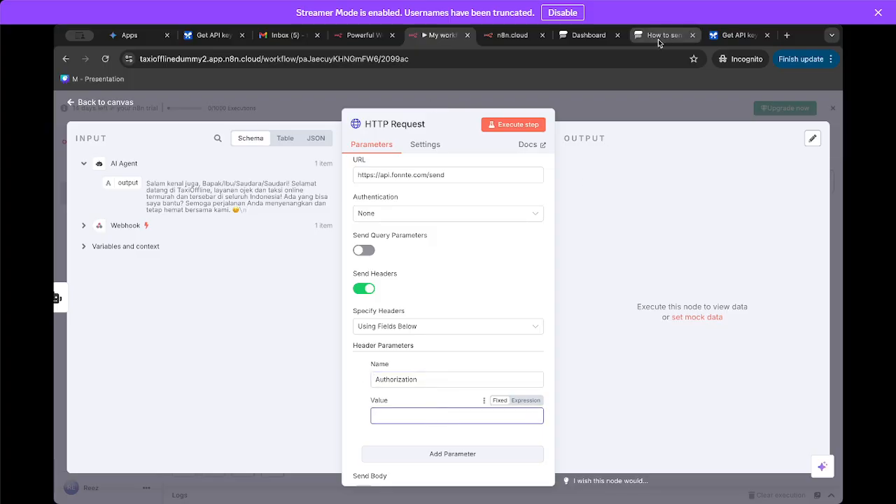
Step: Copy the connected device's token from Fonnte's Device page and return to n8n
{"action": "left_click", "coordinate": [586, 35]}
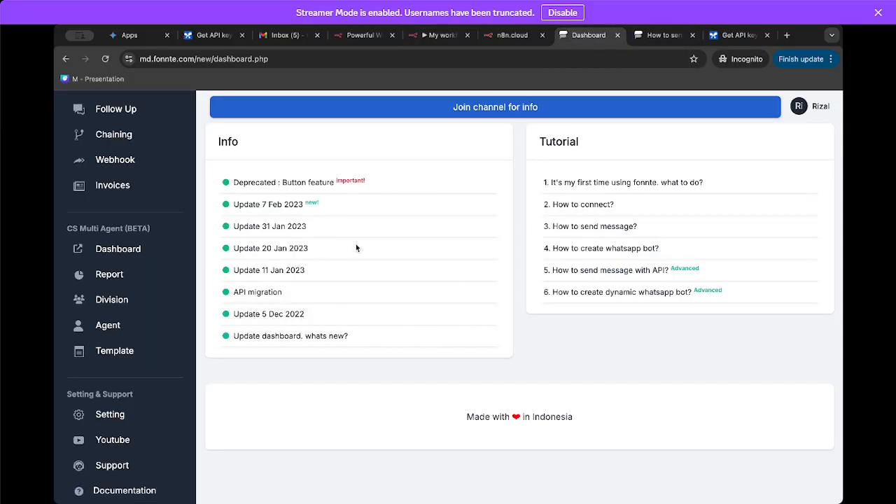
{"action": "scroll", "coordinate": [122, 252], "scroll_direction": "down", "scroll_amount": 1}
{"action": "scroll", "coordinate": [126, 257], "scroll_direction": "up", "scroll_amount": 2}
{"action": "scroll", "coordinate": [126, 257], "scroll_direction": "up", "scroll_amount": 5}
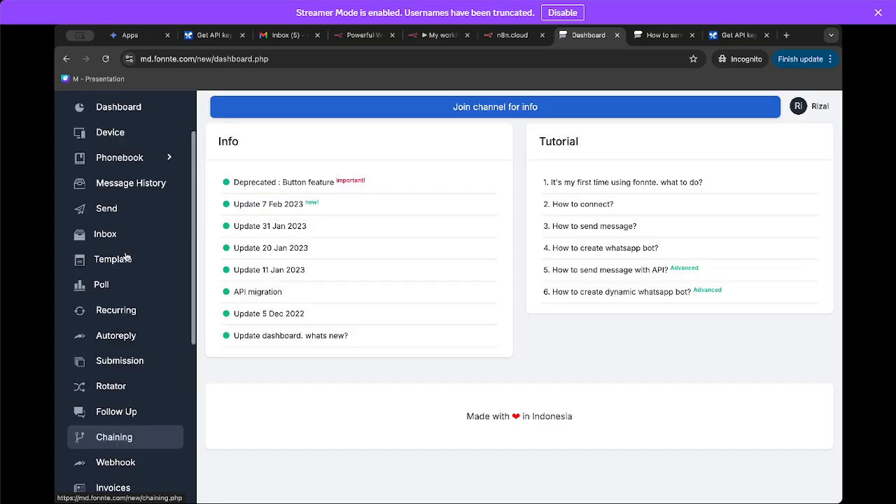
{"action": "left_click", "coordinate": [123, 208]}
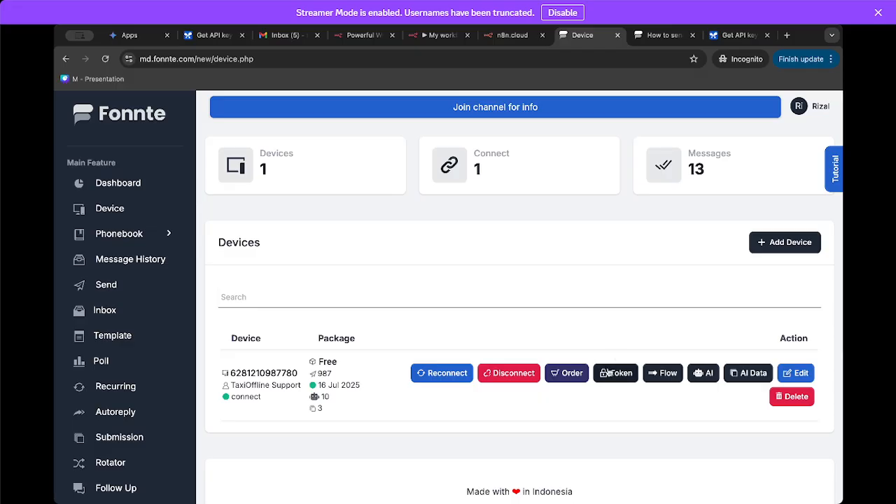
{"action": "left_click", "coordinate": [619, 373]}
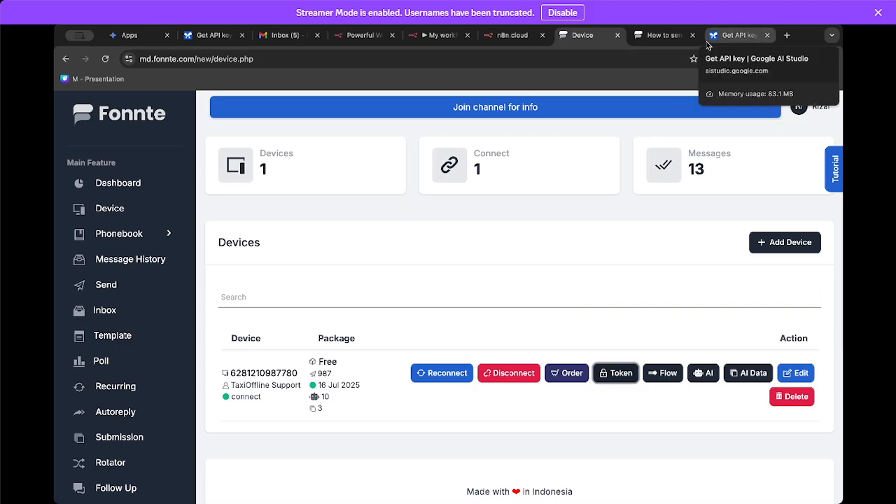
{"action": "left_click", "coordinate": [433, 36]}
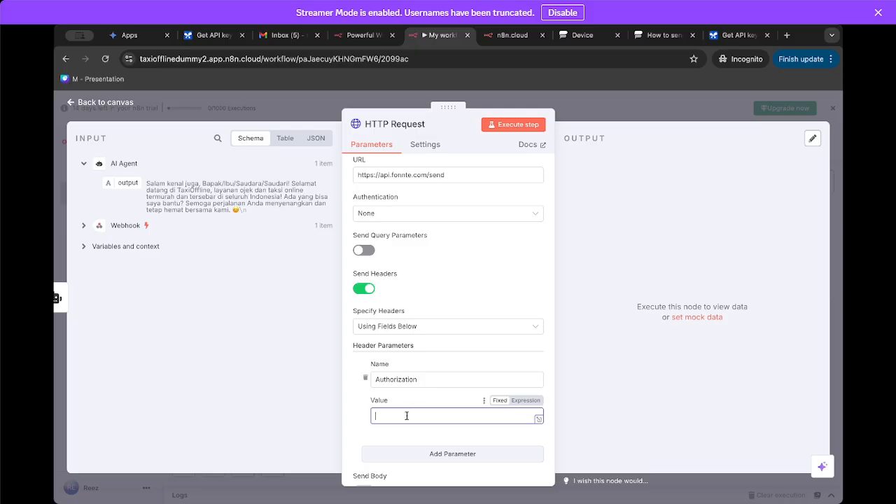
Step: Paste the Fonnte device token as the Authorization header value and recheck both header fields
{"action": "key", "text": "ctrl+v"}
{"action": "left_click", "coordinate": [473, 434]}
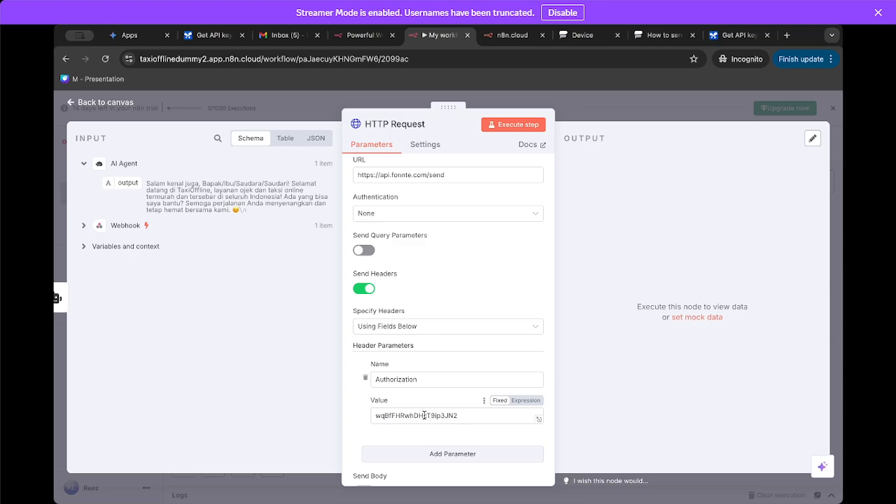
{"action": "left_click", "coordinate": [459, 415]}
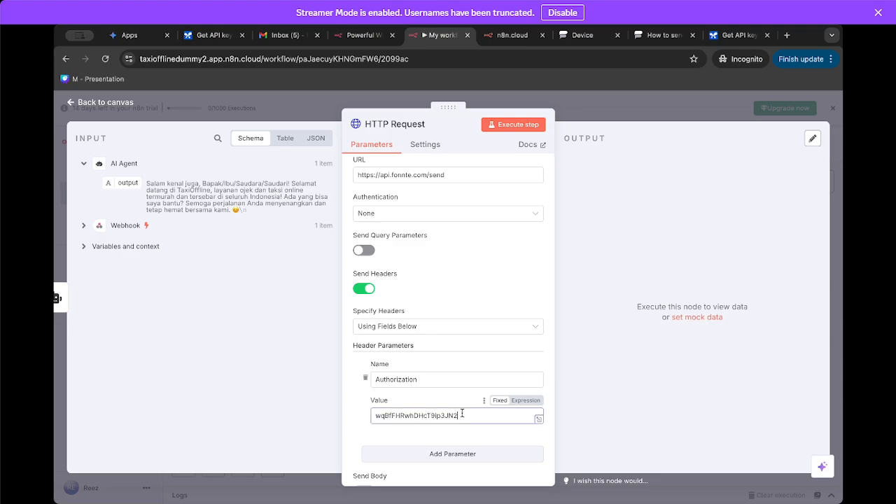
{"action": "left_click", "coordinate": [429, 378]}
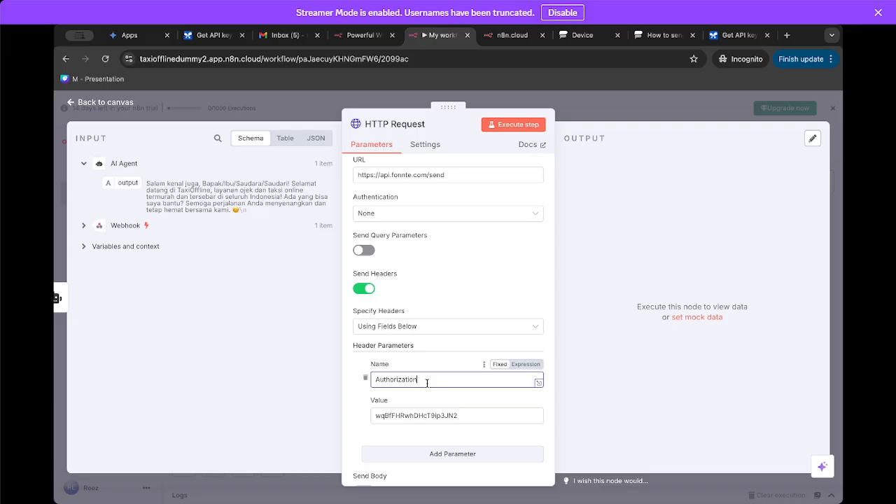
{"action": "left_click", "coordinate": [467, 416]}
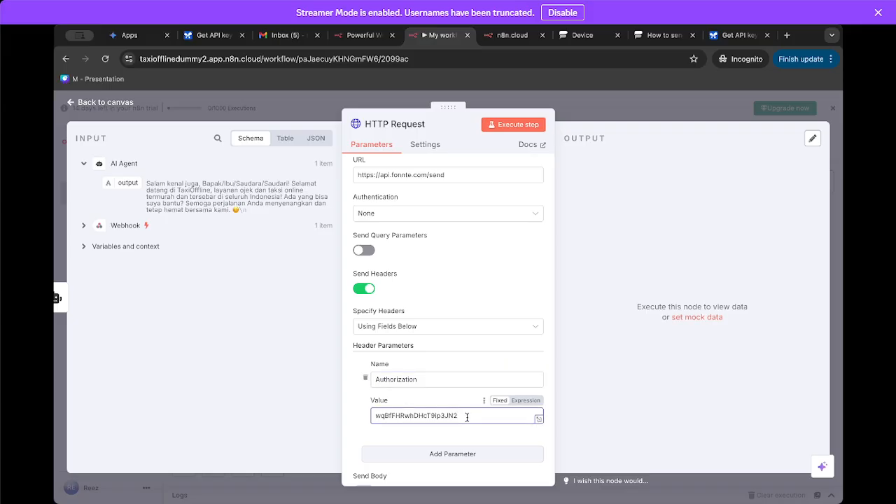
{"action": "scroll", "coordinate": [467, 416], "scroll_direction": "down", "scroll_amount": 3}
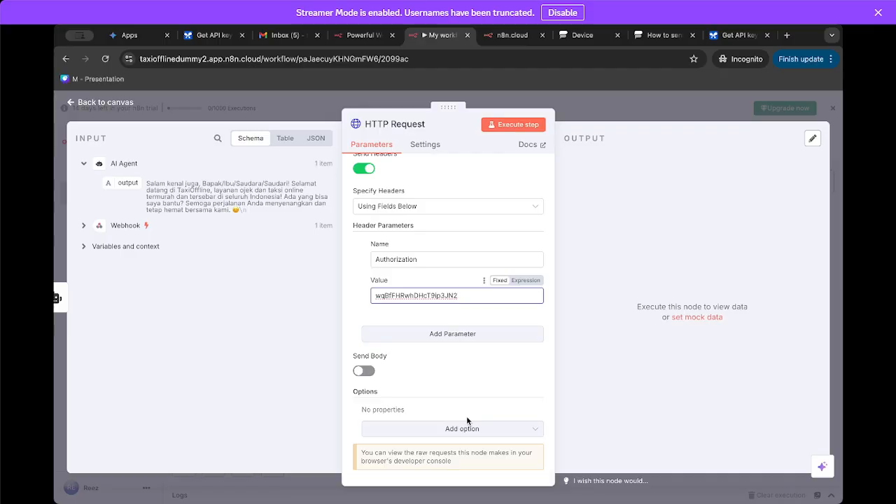
Step: Turn on Send Body and name the first JSON body parameter 'target', per the Fonnte docs
{"action": "left_click", "coordinate": [362, 371]}
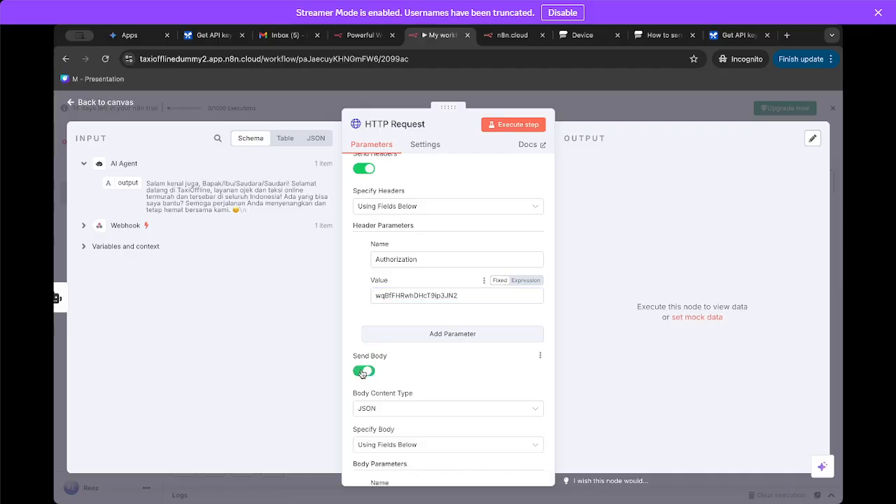
{"action": "scroll", "coordinate": [448, 381], "scroll_direction": "down", "scroll_amount": 3}
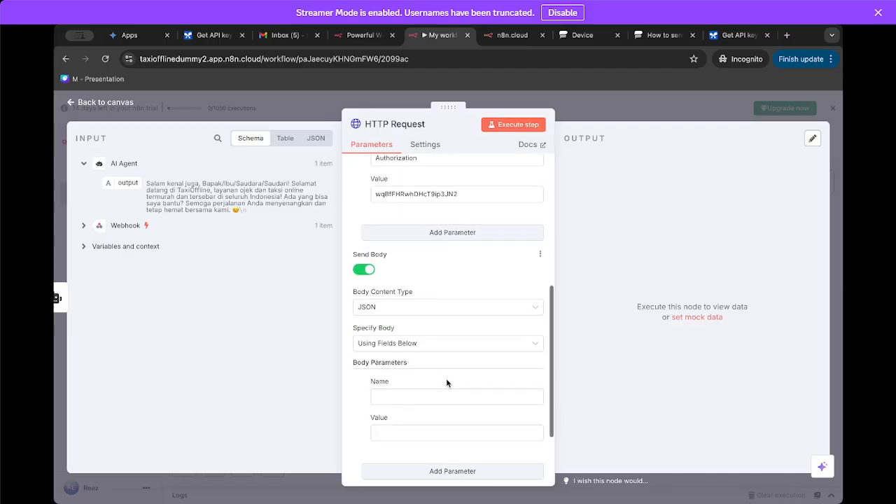
{"action": "scroll", "coordinate": [449, 381], "scroll_direction": "down", "scroll_amount": 2}
{"action": "left_click", "coordinate": [412, 321]}
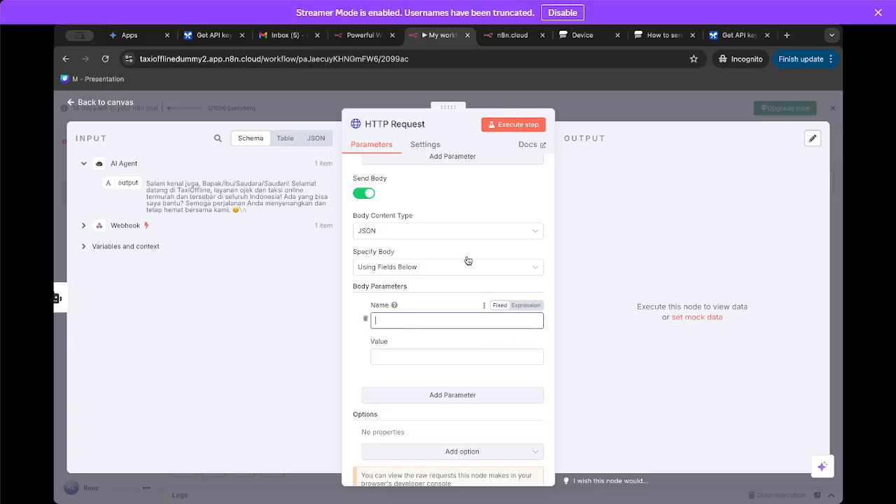
{"action": "left_click", "coordinate": [658, 40]}
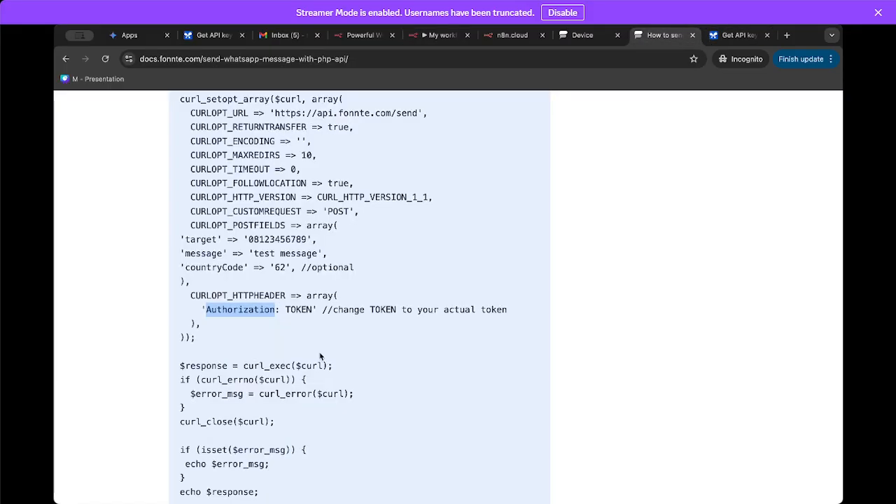
{"action": "scroll", "coordinate": [320, 357], "scroll_direction": "down", "scroll_amount": 1}
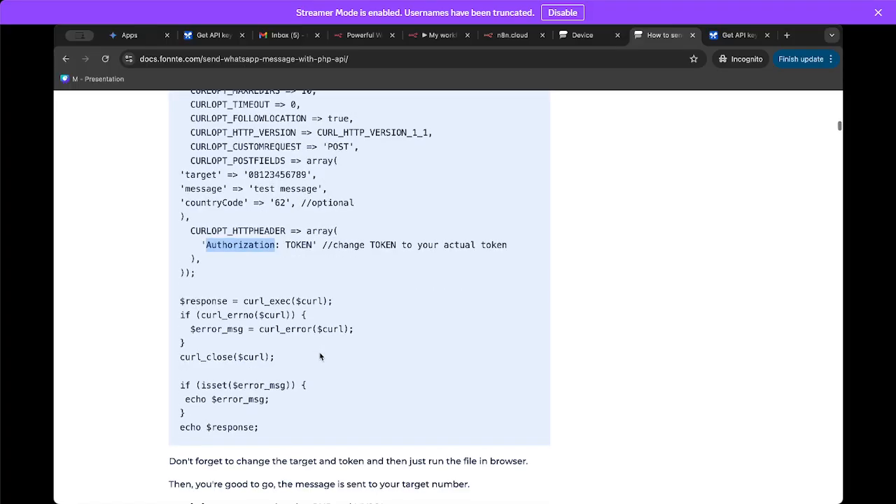
{"action": "scroll", "coordinate": [320, 357], "scroll_direction": "up", "scroll_amount": 1}
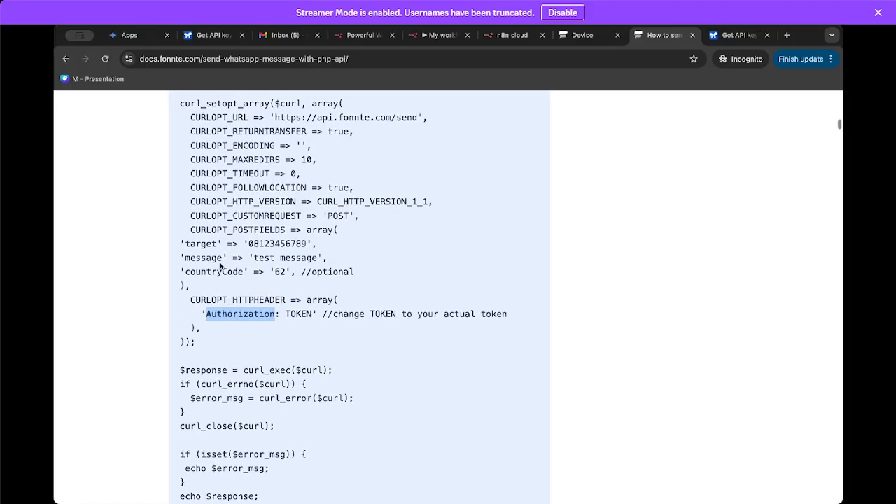
{"action": "left_click", "coordinate": [200, 245]}
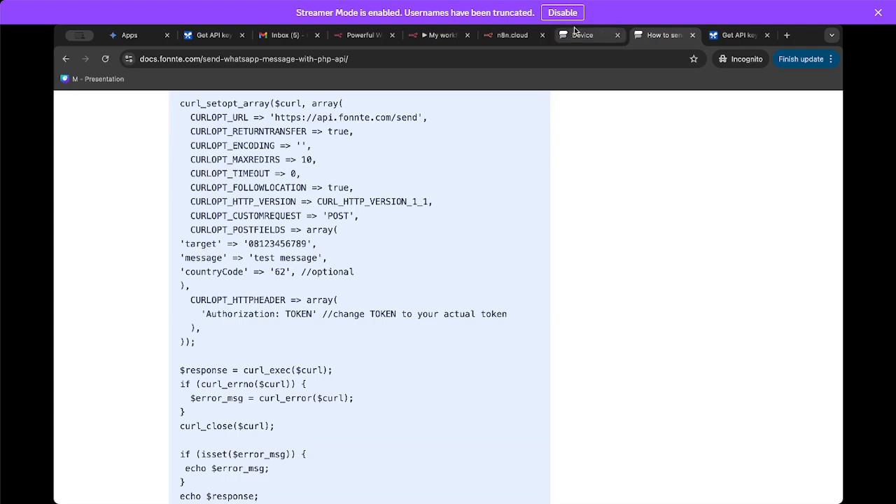
{"action": "left_click", "coordinate": [439, 37]}
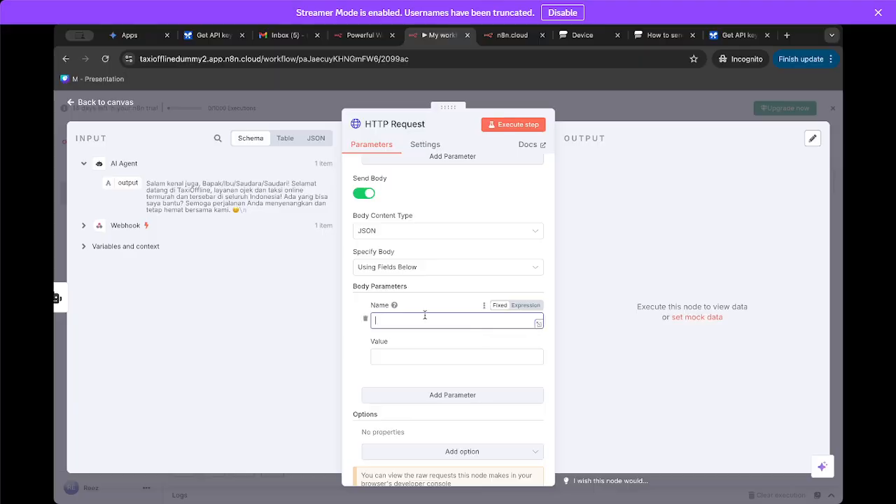
{"action": "type", "text": "rget"}
Step: Map the Webhook's pengirim sender field into the target parameter's value
{"action": "left_click", "coordinate": [413, 359]}
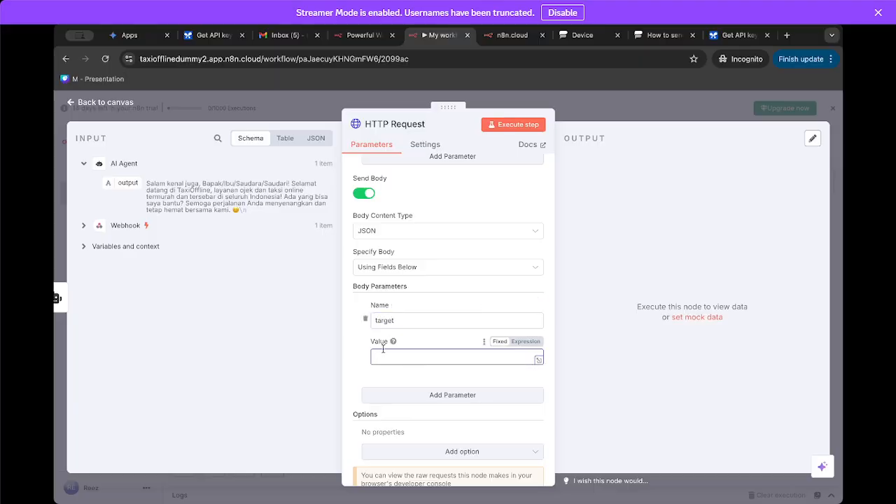
{"action": "left_click", "coordinate": [647, 37]}
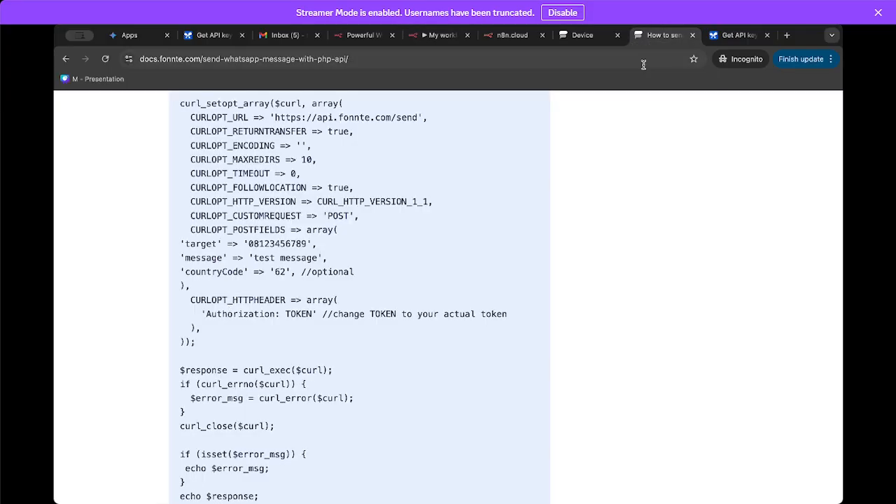
{"action": "left_click", "coordinate": [415, 36]}
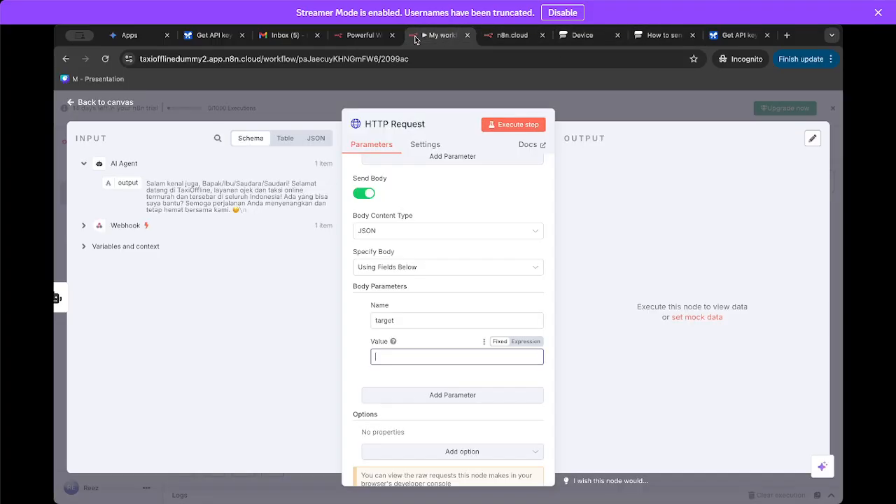
{"action": "left_click", "coordinate": [84, 227]}
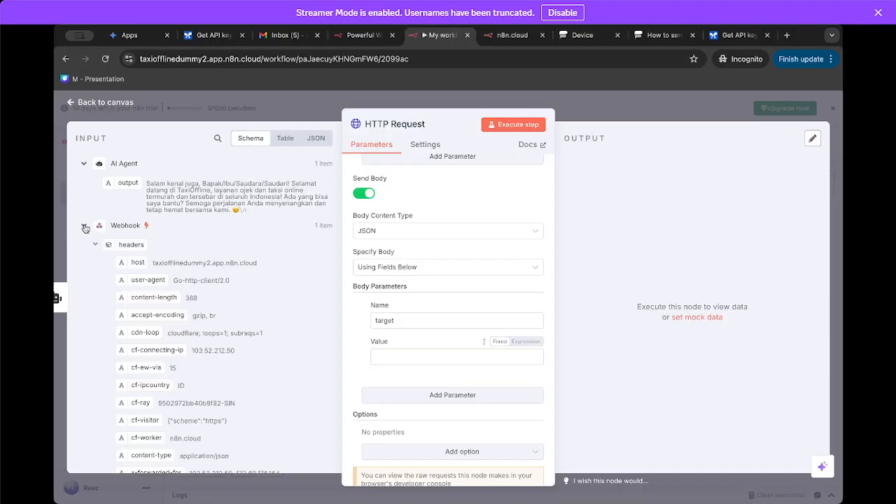
{"action": "scroll", "coordinate": [161, 322], "scroll_direction": "down", "scroll_amount": 6}
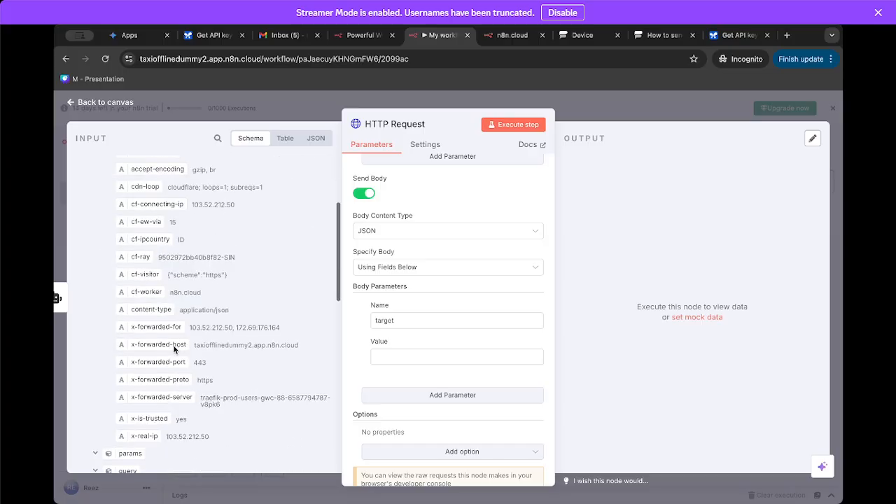
{"action": "scroll", "coordinate": [173, 345], "scroll_direction": "down", "scroll_amount": 9}
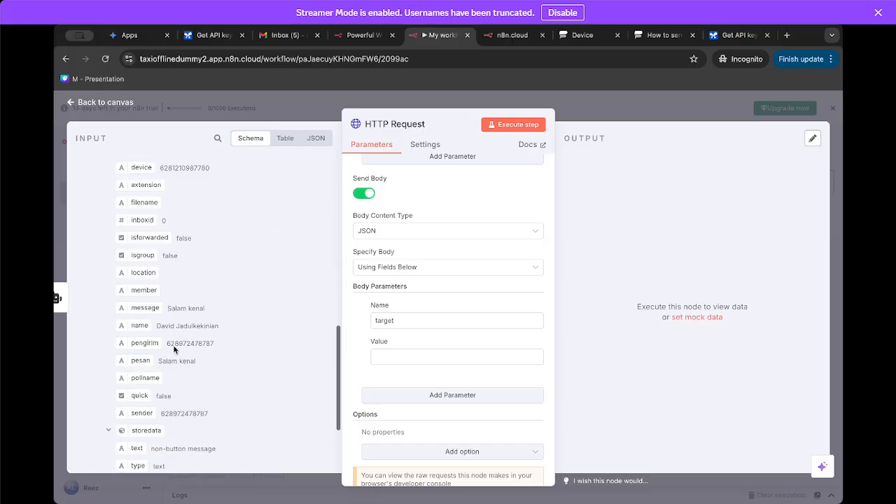
{"action": "scroll", "coordinate": [174, 345], "scroll_direction": "down", "scroll_amount": 2}
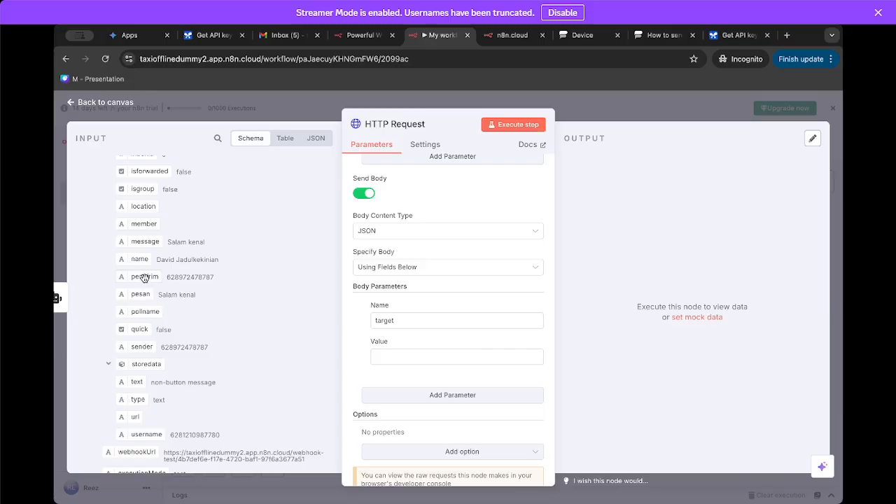
{"action": "left_click_drag", "start_coordinate": [143, 278], "coordinate": [410, 364]}
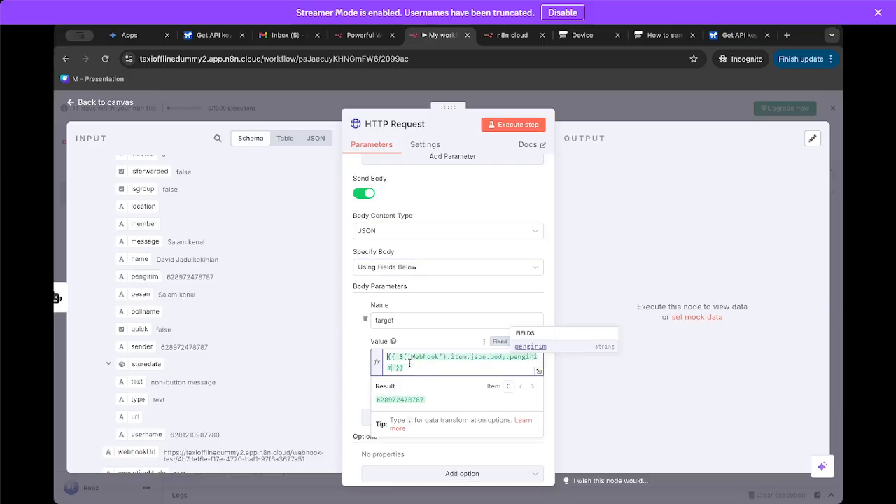
{"action": "left_click", "coordinate": [353, 341]}
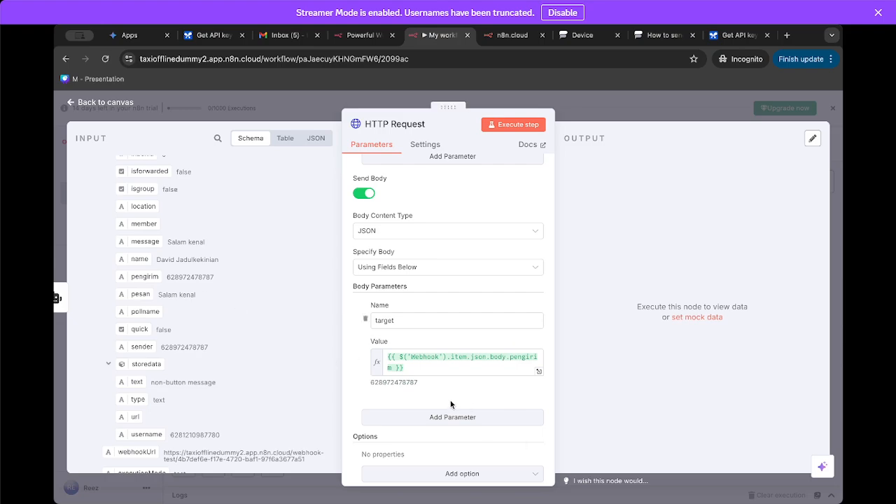
Step: Add a second body parameter named 'message', copied from the Fonnte sample code
{"action": "left_click", "coordinate": [442, 419]}
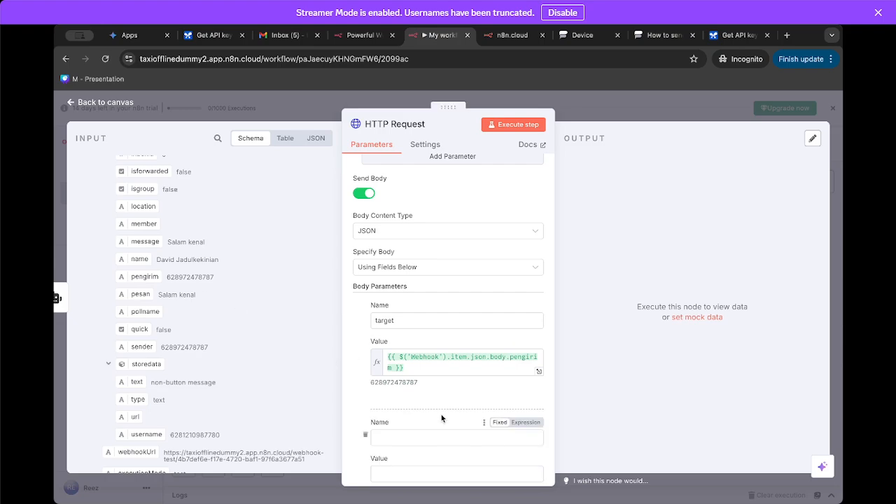
{"action": "left_click", "coordinate": [662, 35]}
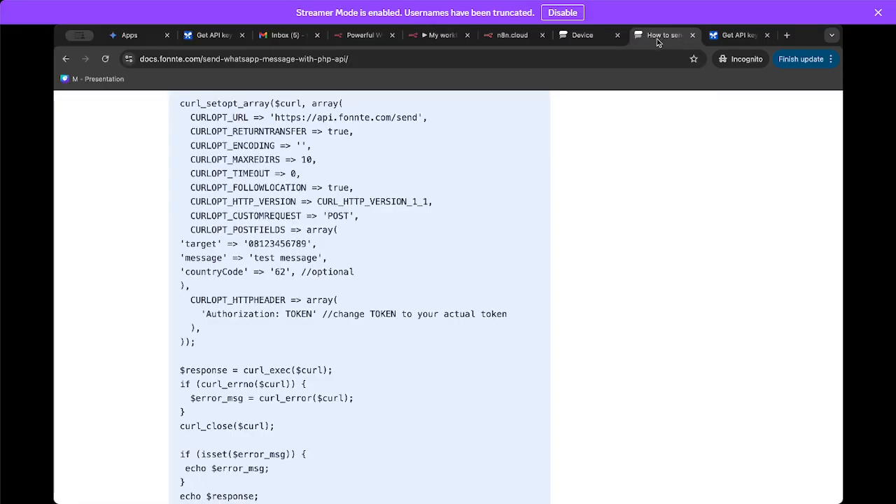
{"action": "double_click", "coordinate": [200, 259]}
{"action": "key", "text": "ctrl+c"}
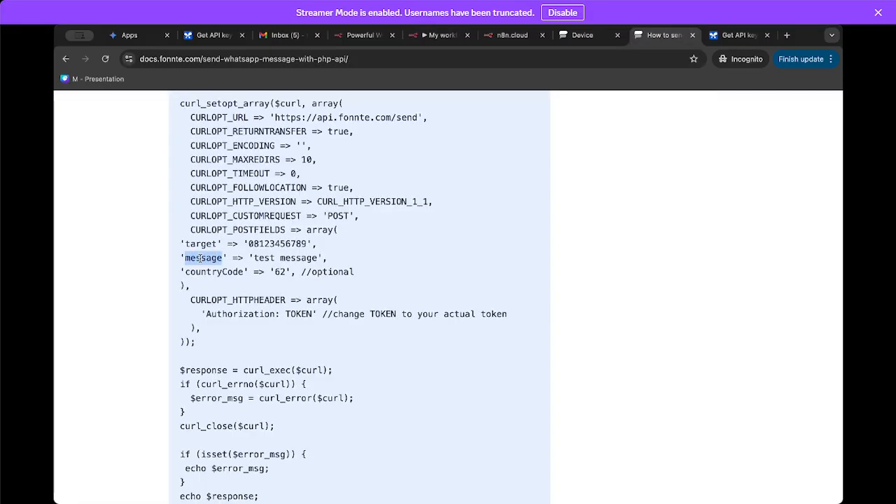
{"action": "left_click", "coordinate": [417, 40]}
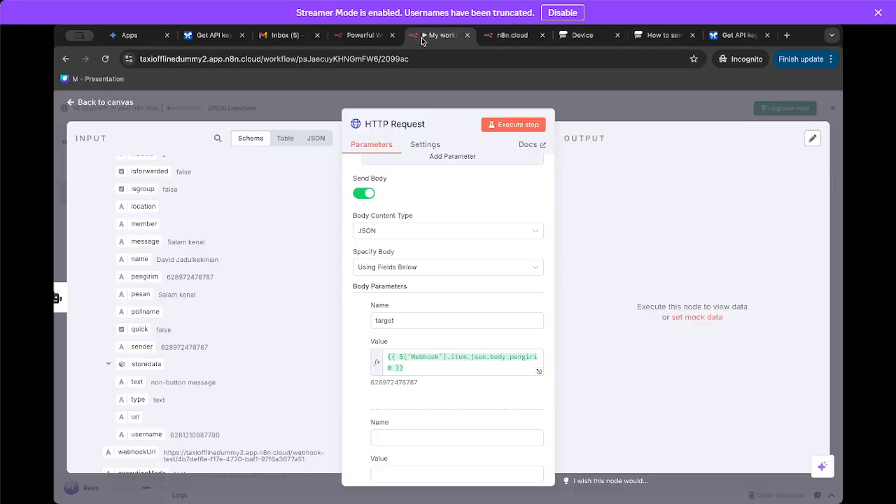
{"action": "left_click", "coordinate": [407, 435]}
{"action": "key", "text": "ctrl+v"}
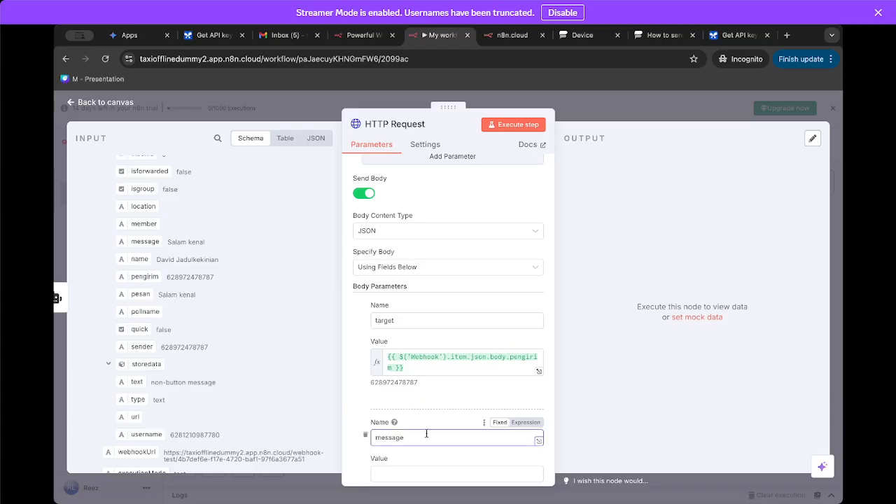
Step: Map the AI Agent output {{ $json.output }} into the message parameter's value
{"action": "left_click", "coordinate": [416, 456]}
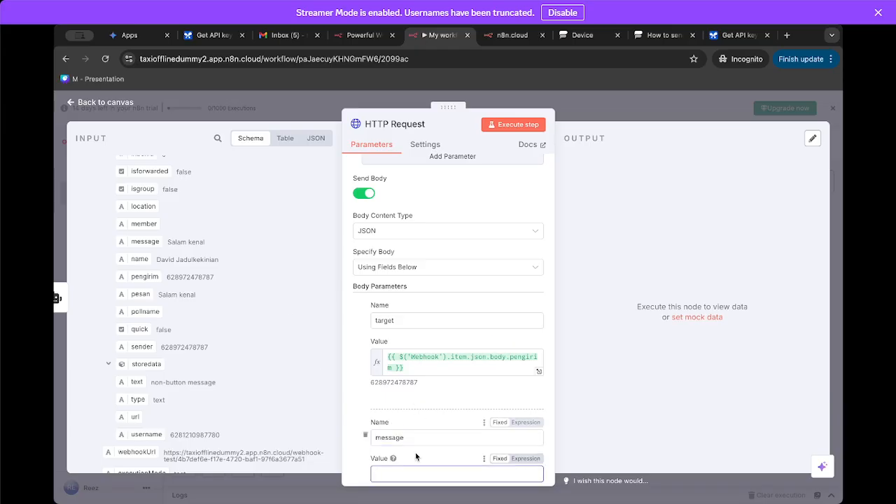
{"action": "scroll", "coordinate": [203, 257], "scroll_direction": "up", "scroll_amount": 3}
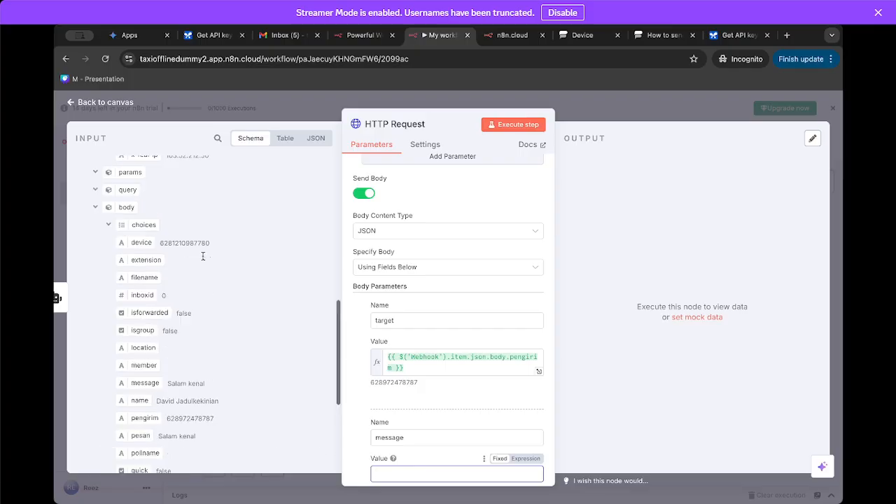
{"action": "scroll", "coordinate": [203, 256], "scroll_direction": "up", "scroll_amount": 10}
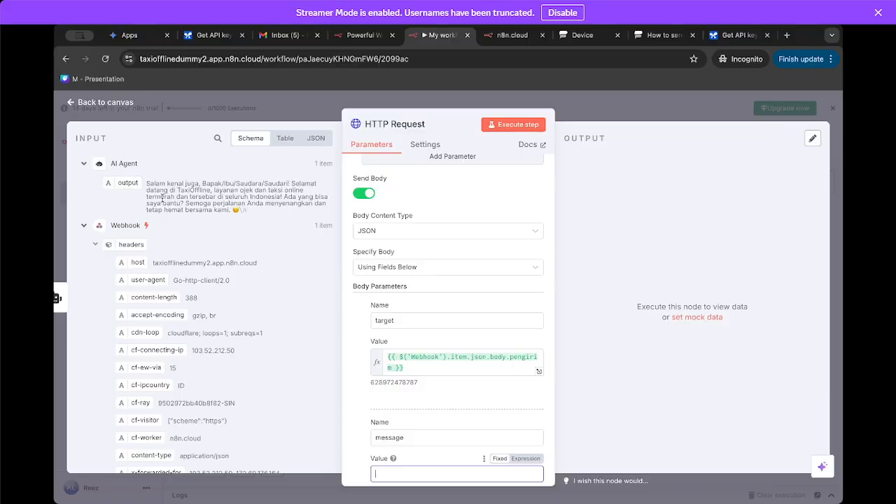
{"action": "left_click_drag", "start_coordinate": [125, 183], "coordinate": [396, 473]}
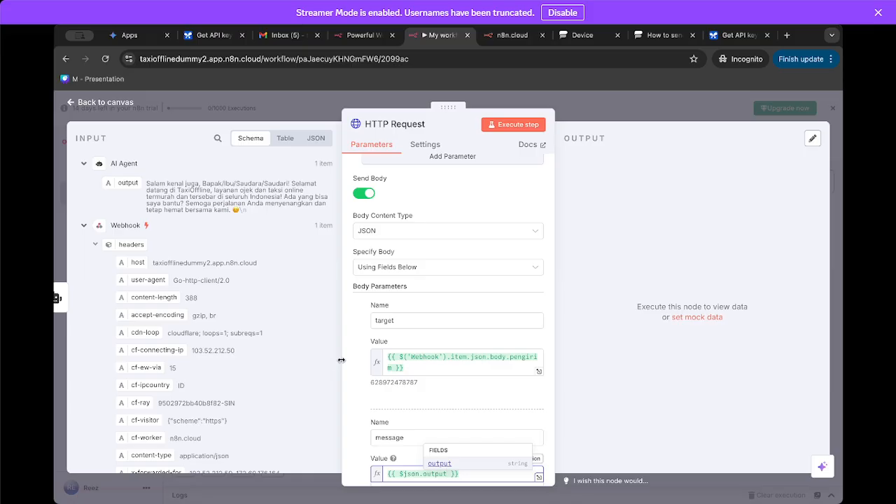
{"action": "scroll", "coordinate": [367, 223], "scroll_direction": "up", "scroll_amount": 5}
{"action": "scroll", "coordinate": [366, 223], "scroll_direction": "down", "scroll_amount": 8}
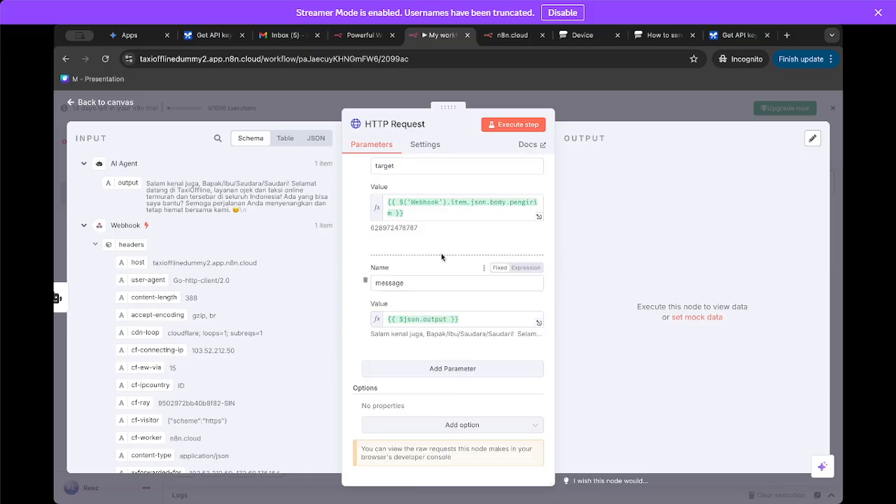
{"action": "scroll", "coordinate": [441, 253], "scroll_direction": "up", "scroll_amount": 1}
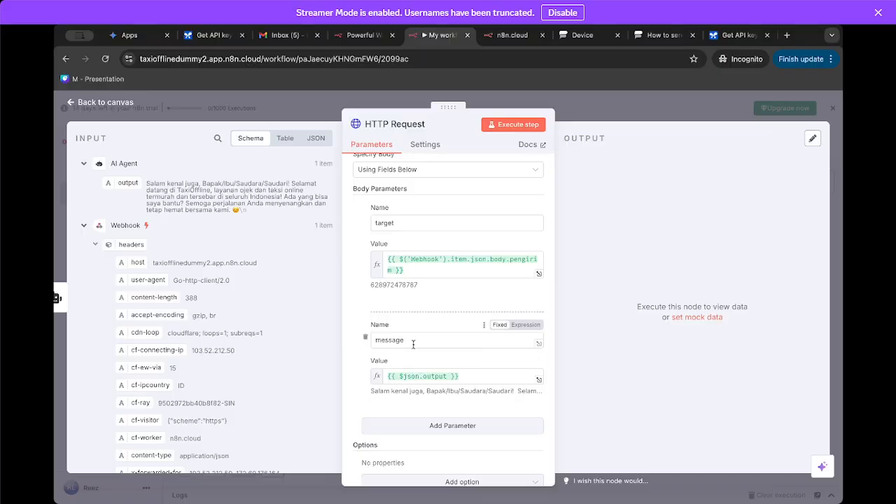
Step: Verify the Fonnte send URL and token, then execute the HTTP Request step (status true, 986 quota)
{"action": "scroll", "coordinate": [412, 343], "scroll_direction": "up", "scroll_amount": 10}
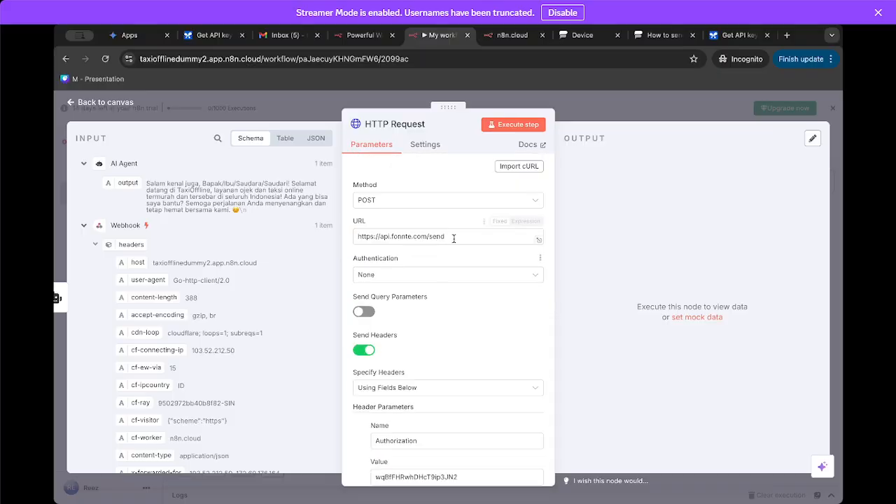
{"action": "left_click_drag", "start_coordinate": [453, 236], "coordinate": [353, 236]}
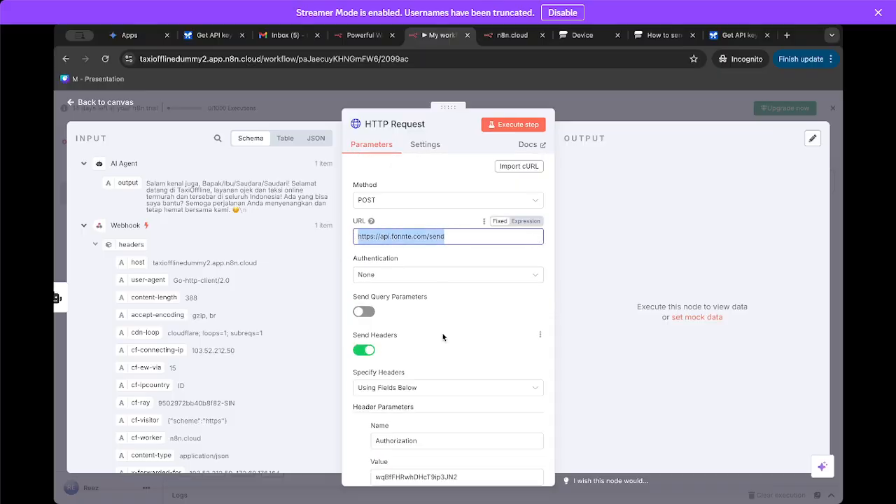
{"action": "scroll", "coordinate": [444, 338], "scroll_direction": "down", "scroll_amount": 2}
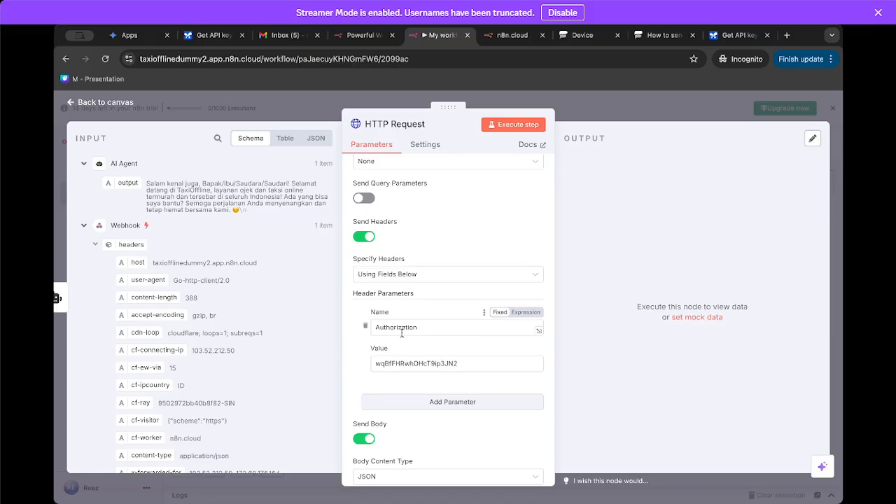
{"action": "double_click", "coordinate": [430, 363]}
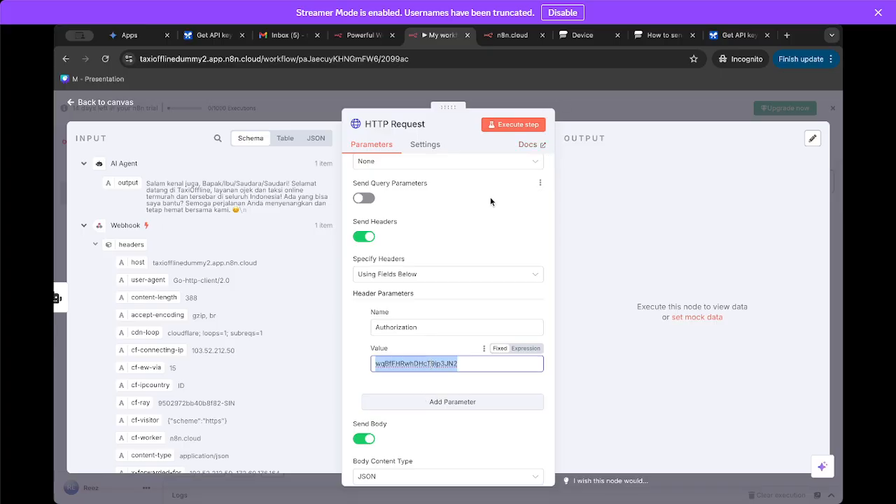
{"action": "left_click", "coordinate": [524, 126]}
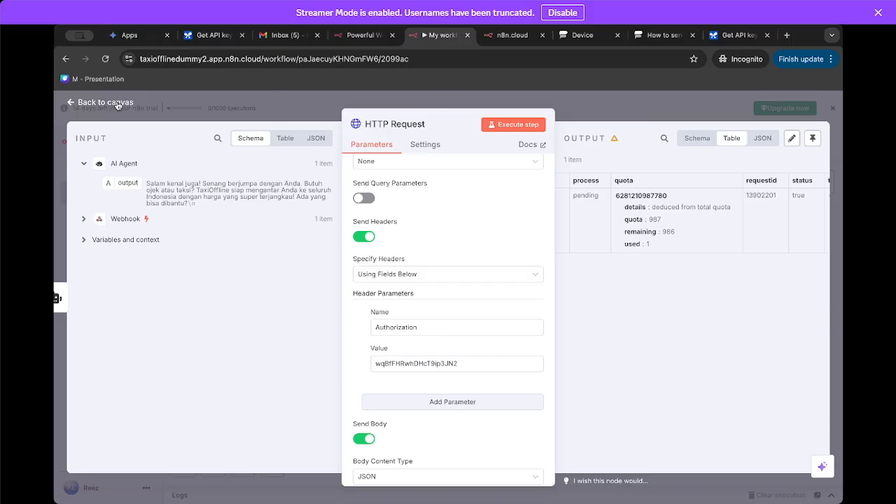
Step: Go back to the canvas, where the HTTP Request node now outputs 1 item
{"action": "left_click", "coordinate": [105, 103]}
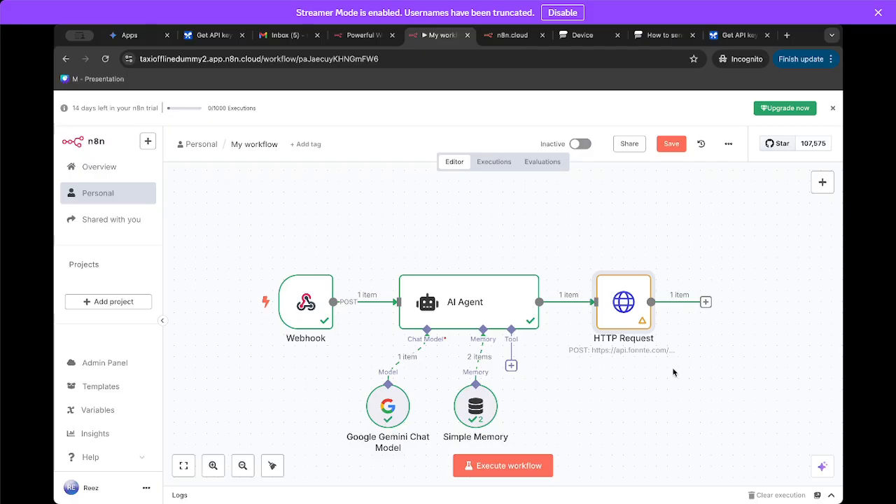
Step: Copy the Webhook node's Production URL and close the Webhook panel
{"action": "double_click", "coordinate": [312, 295]}
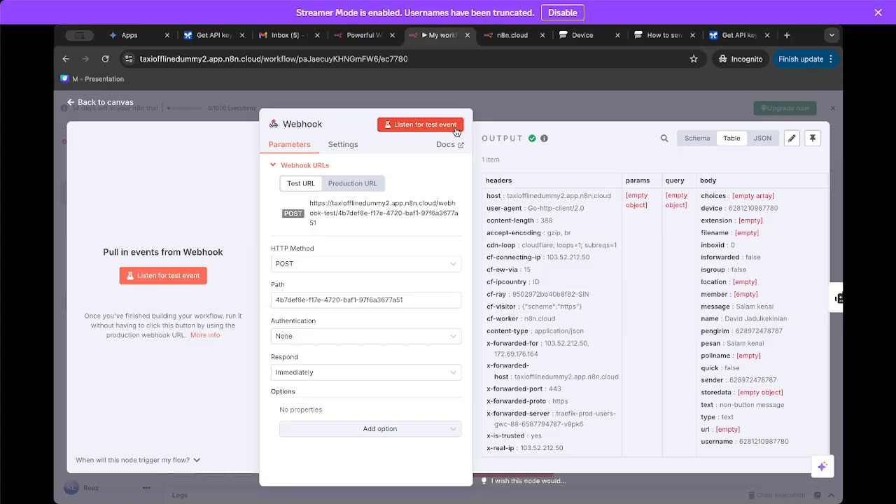
{"action": "left_click", "coordinate": [352, 184]}
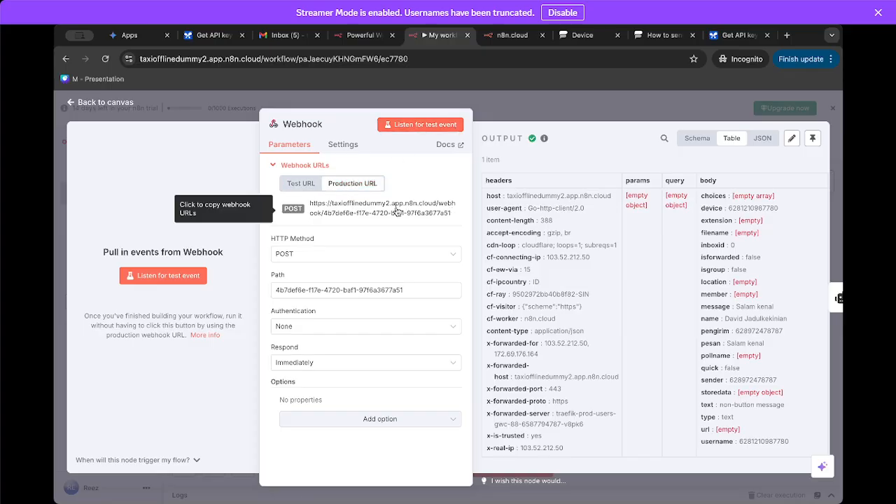
{"action": "left_click", "coordinate": [382, 211]}
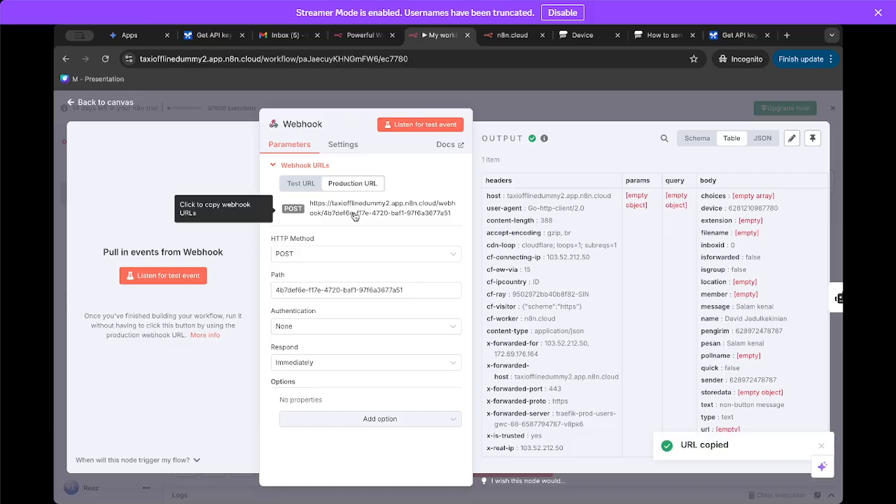
{"action": "left_click", "coordinate": [544, 94]}
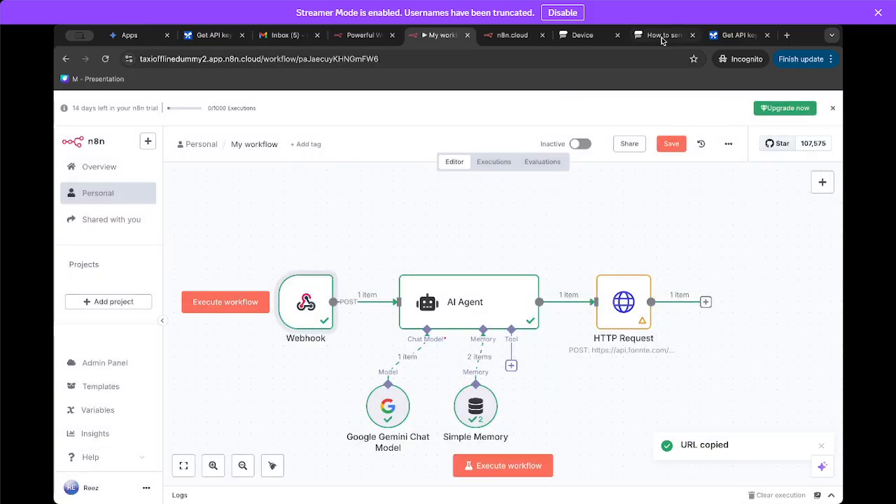
{"action": "left_click", "coordinate": [662, 36]}
Step: Replace the Fonnte device flow's webhook Url with the n8n production URL and save the flow
{"action": "left_click", "coordinate": [595, 36]}
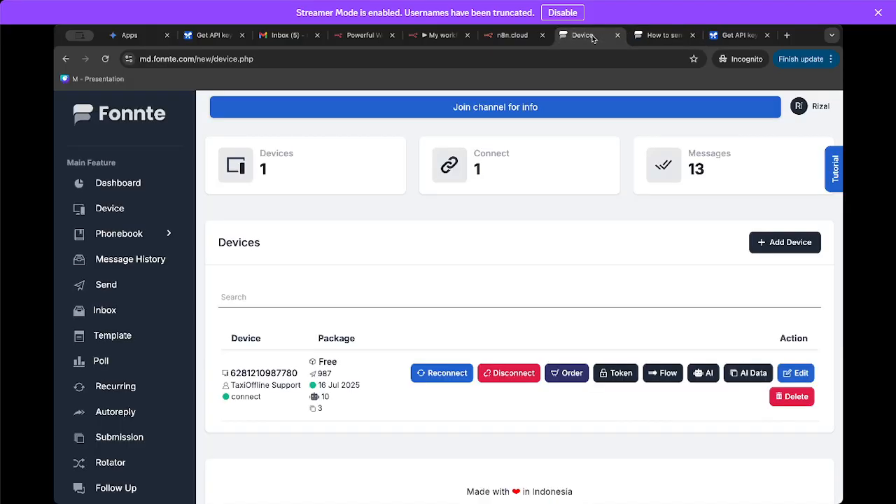
{"action": "left_click", "coordinate": [664, 375]}
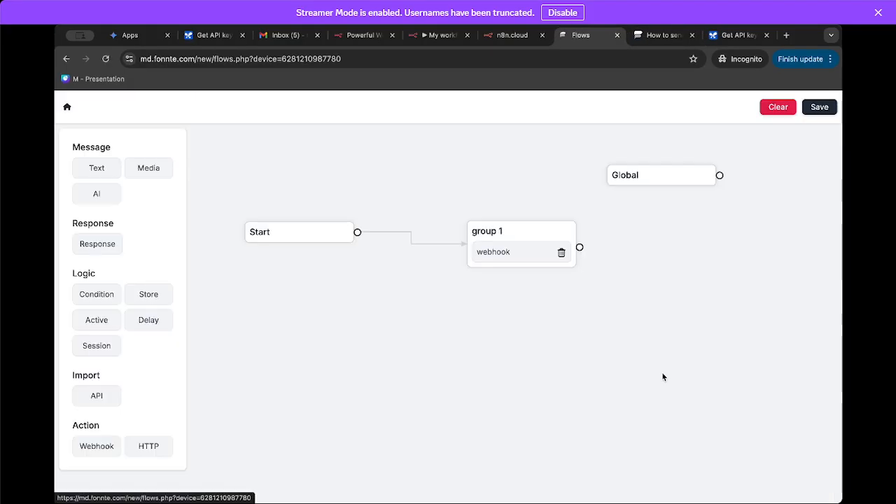
{"action": "left_click", "coordinate": [519, 252]}
{"action": "left_click", "coordinate": [726, 170]}
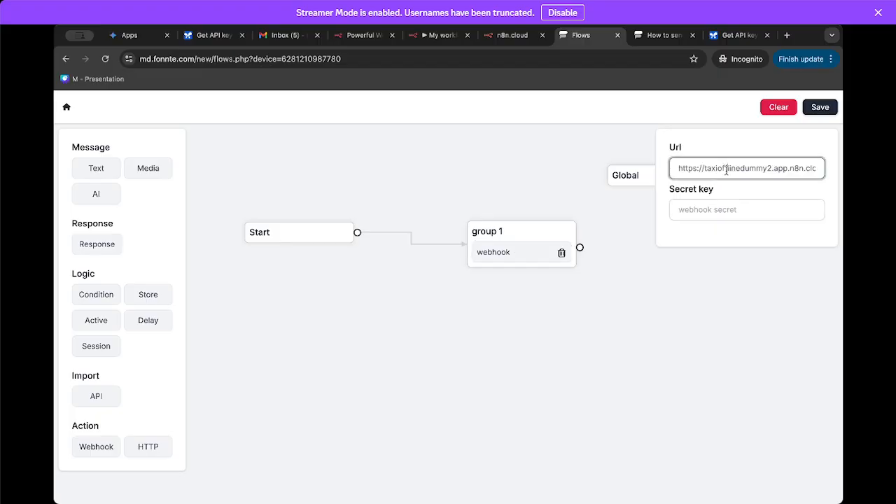
{"action": "key", "text": "ctrl+a"}
{"action": "key", "text": "BackSpace"}
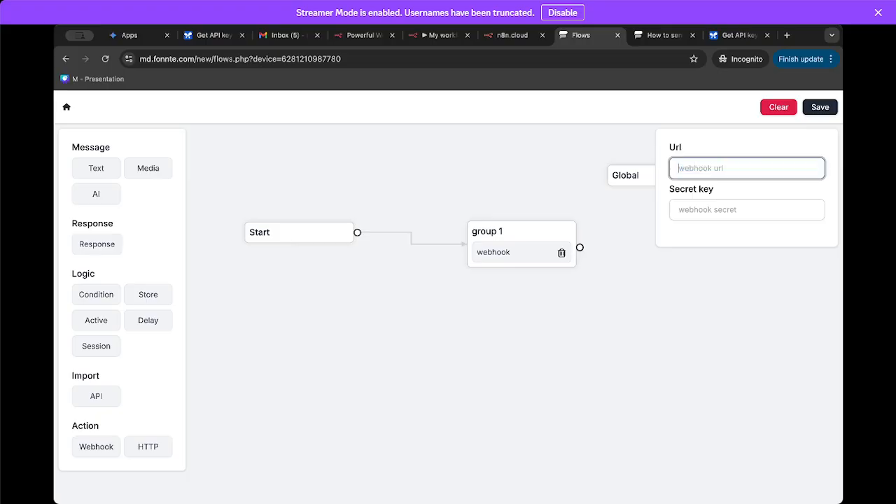
{"action": "key", "text": "ctrl+v"}
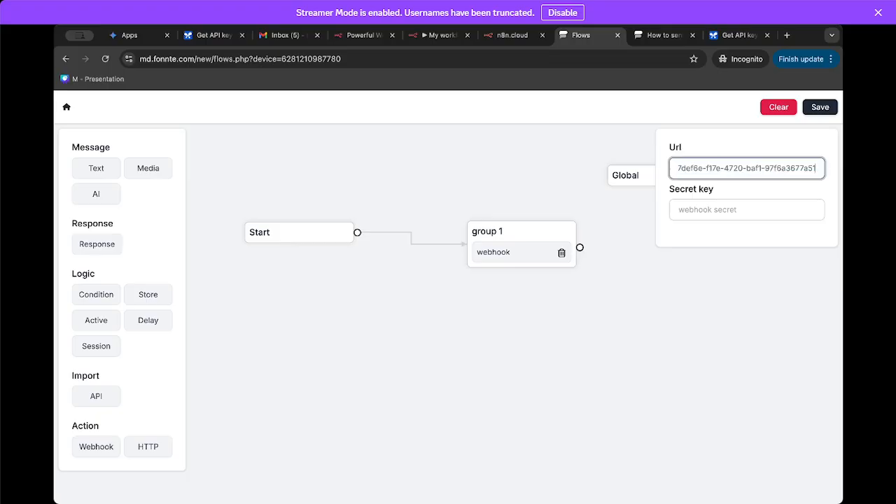
{"action": "left_click", "coordinate": [644, 266]}
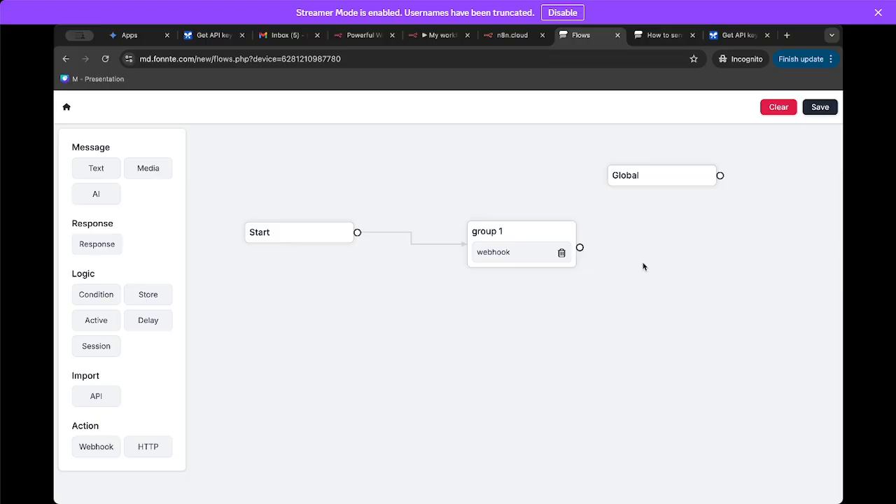
{"action": "left_click", "coordinate": [817, 108]}
Step: Confirm the Webhook's Production URL, then switch the workflow from Inactive to Active
{"action": "left_click", "coordinate": [432, 38]}
{"action": "double_click", "coordinate": [305, 299]}
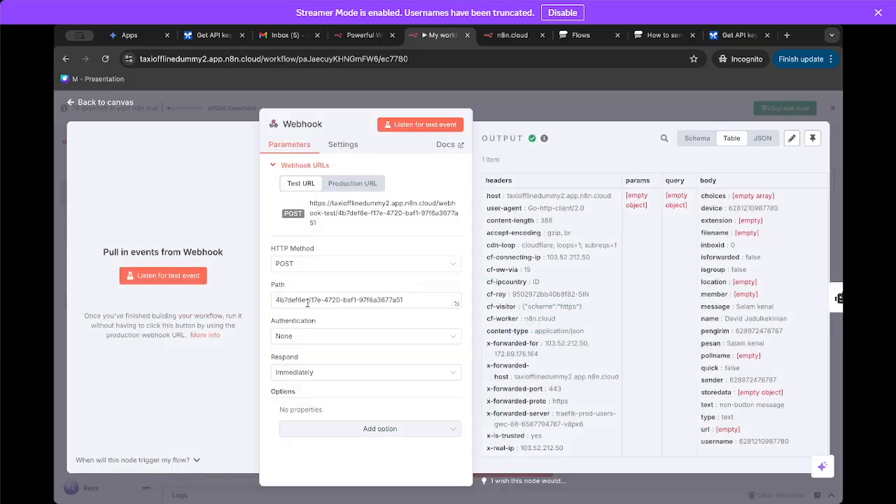
{"action": "left_click", "coordinate": [359, 183]}
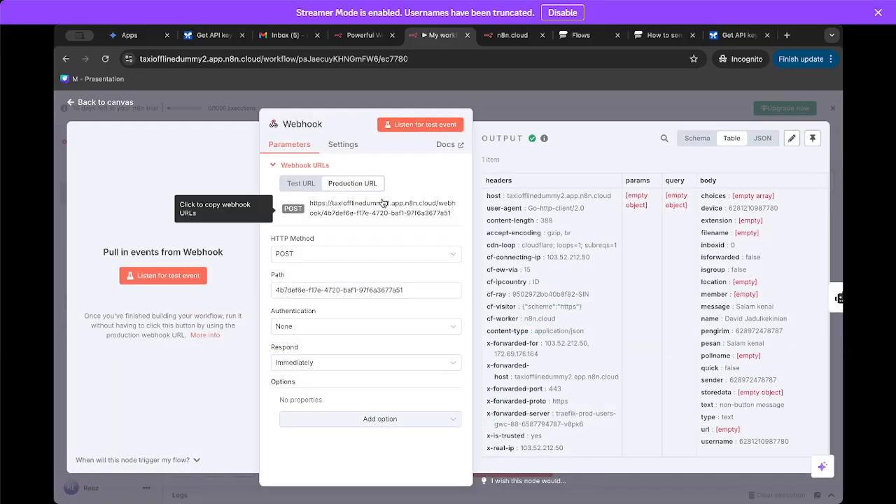
{"action": "left_click", "coordinate": [496, 101]}
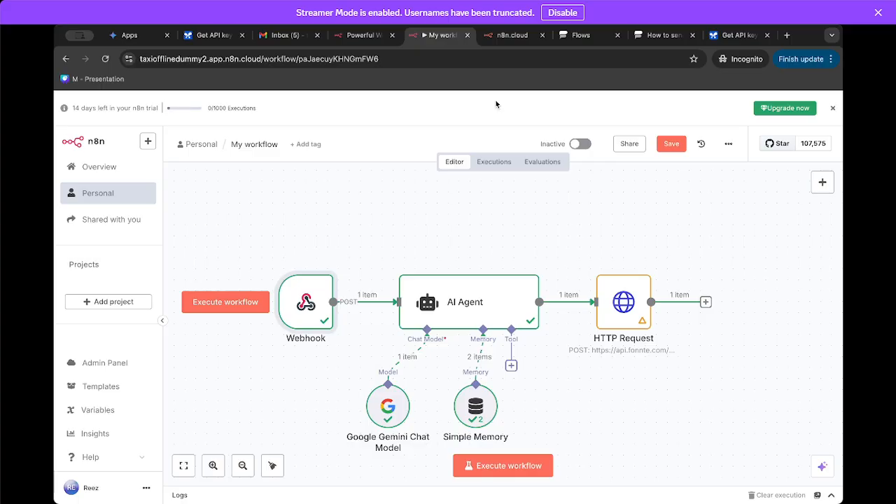
{"action": "left_click", "coordinate": [578, 145]}
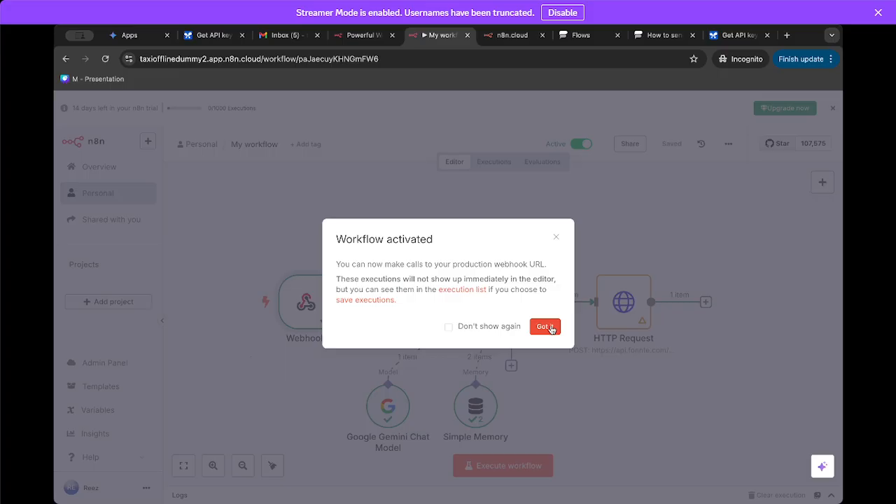
{"action": "left_click", "coordinate": [545, 327]}
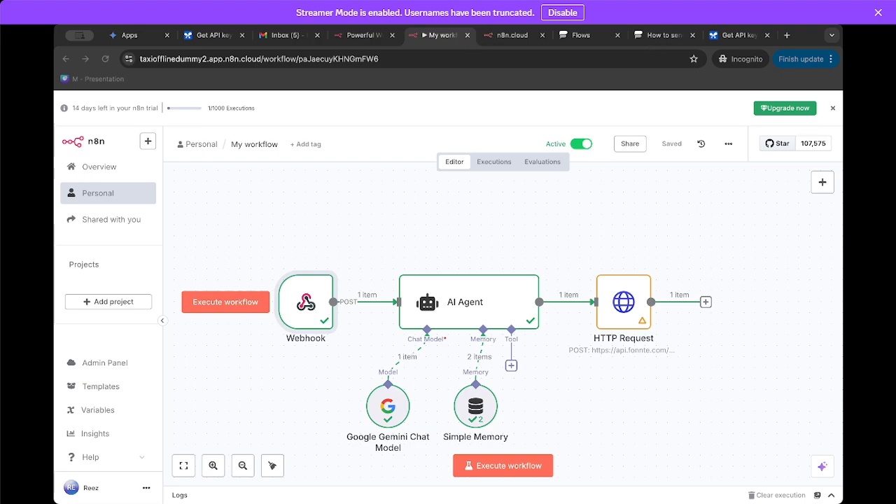
{"action": "left_click", "coordinate": [404, 115]}
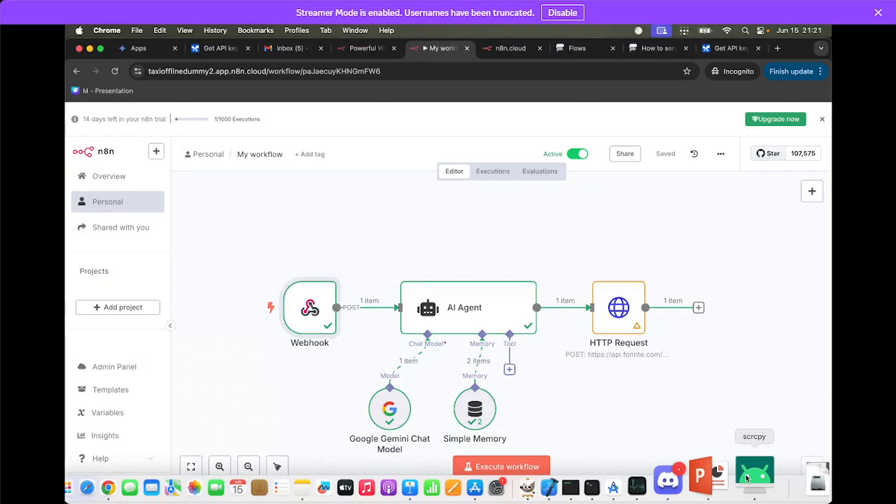
Step: Move the scrcpy phone mirror aside and open the latest WhatsApp chat's message box
{"action": "left_click", "coordinate": [747, 479]}
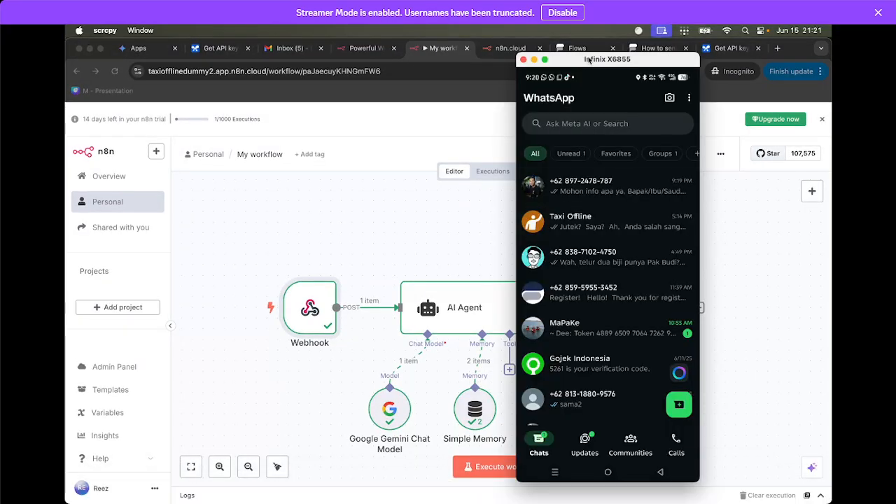
{"action": "left_click_drag", "start_coordinate": [590, 61], "coordinate": [695, 47]}
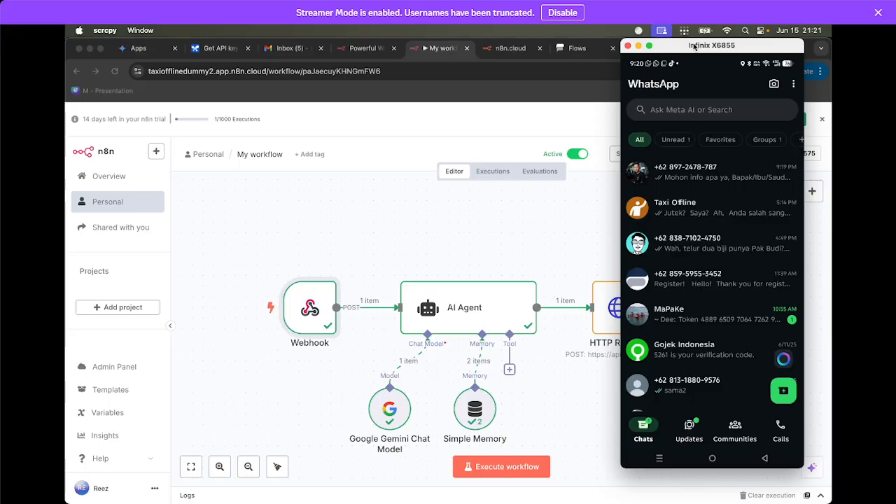
{"action": "left_click", "coordinate": [680, 185]}
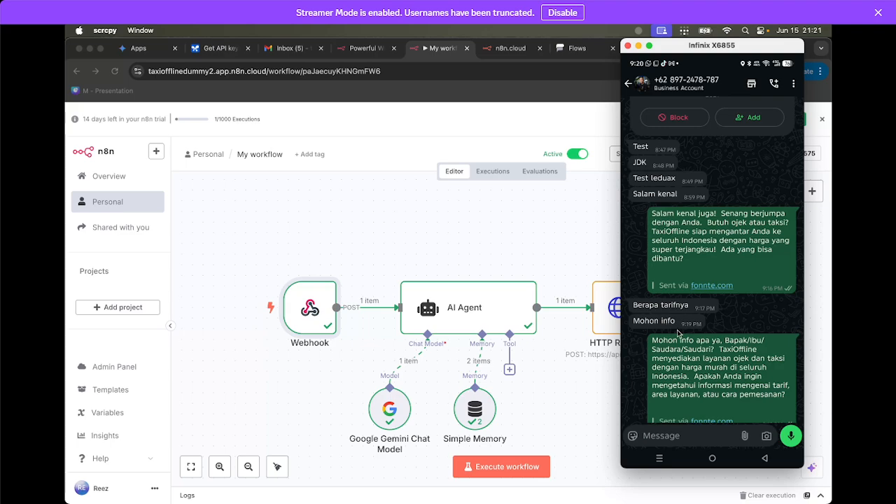
{"action": "left_click", "coordinate": [692, 438]}
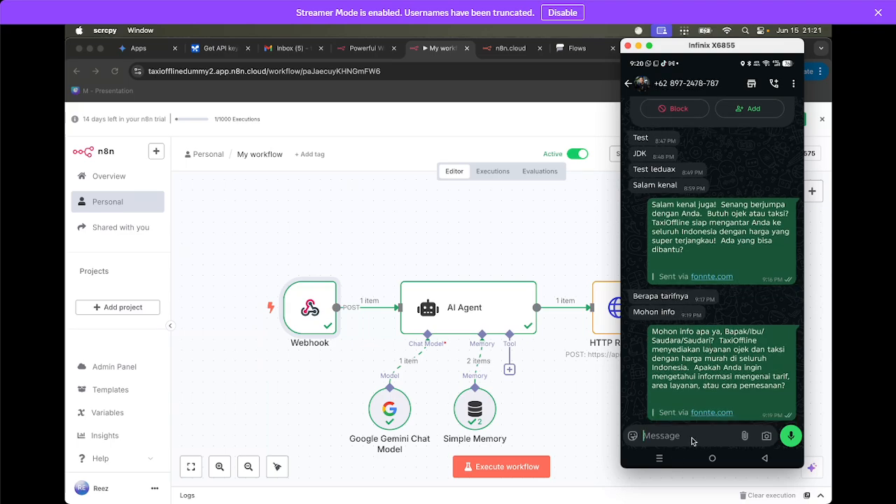
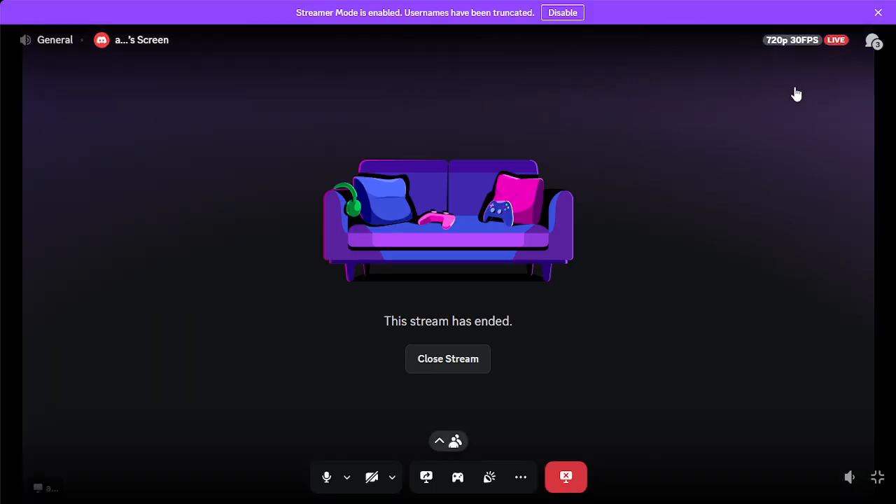
Step: Open the General voice channel chat and show the call participants' tiles
{"action": "left_click", "coordinate": [874, 44]}
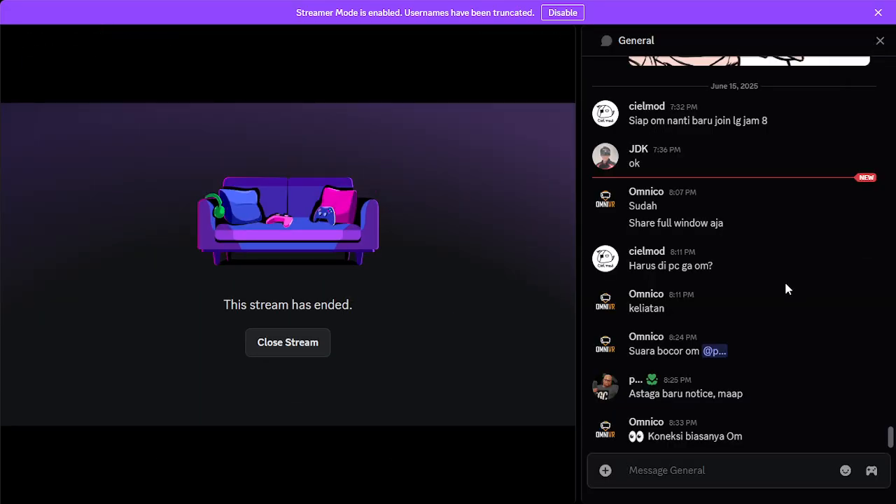
{"action": "mouse_move", "coordinate": [774, 300]}
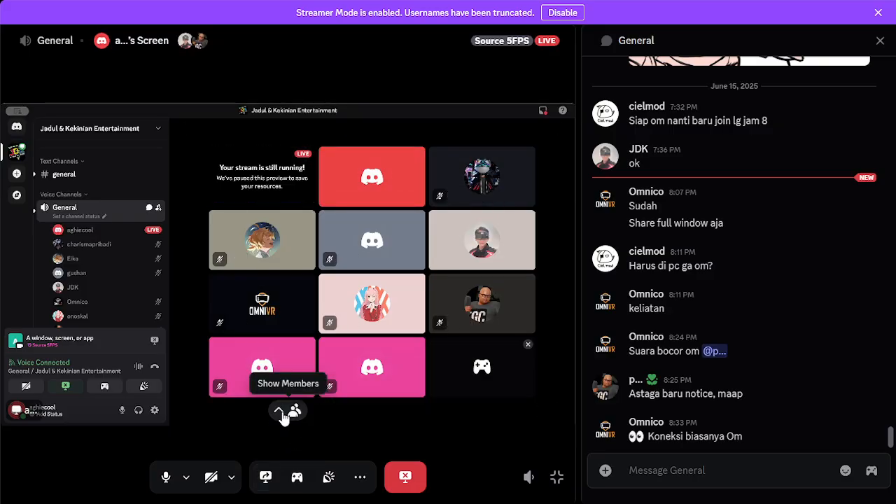
{"action": "left_click", "coordinate": [277, 412]}
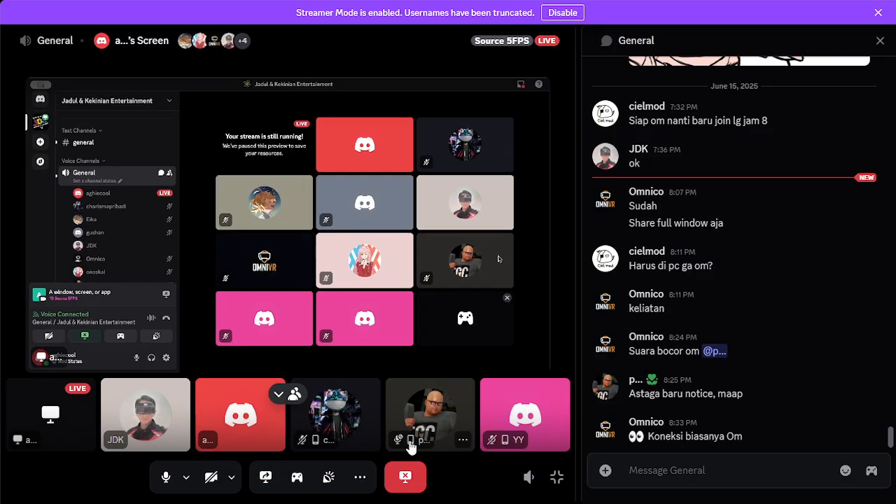
Step: Unmute one participant for yourself, then return to the screen share and close the chat
{"action": "left_click", "coordinate": [399, 447]}
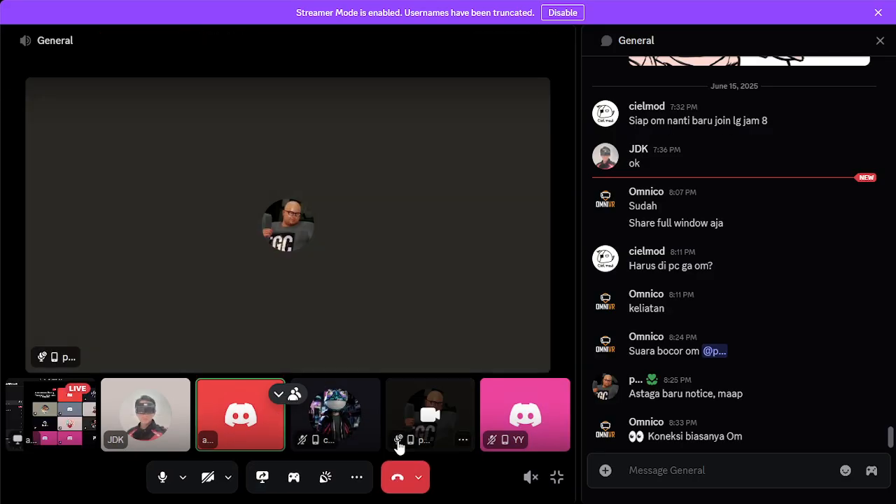
{"action": "left_click", "coordinate": [462, 438]}
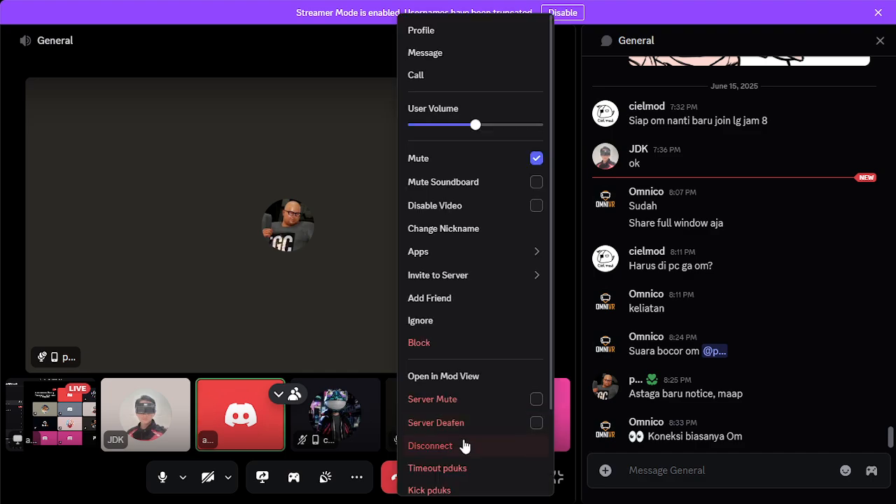
{"action": "mouse_move", "coordinate": [451, 243]}
{"action": "left_click", "coordinate": [537, 159]}
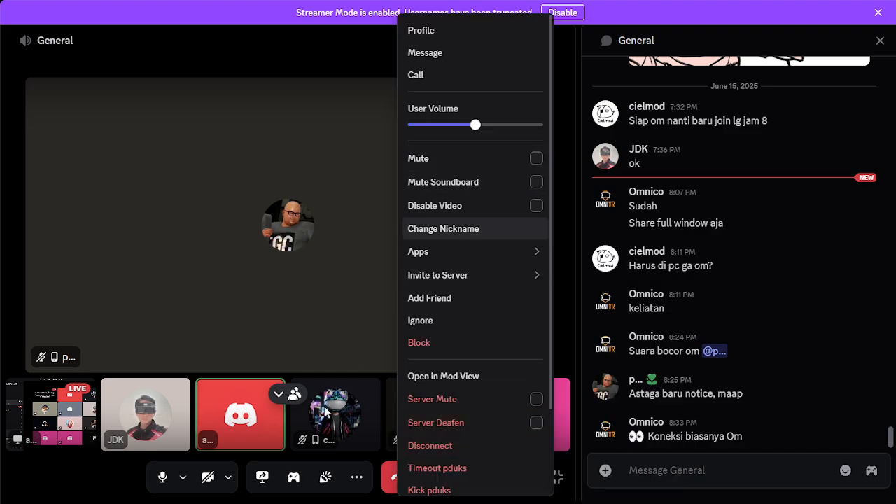
{"action": "left_click", "coordinate": [381, 410]}
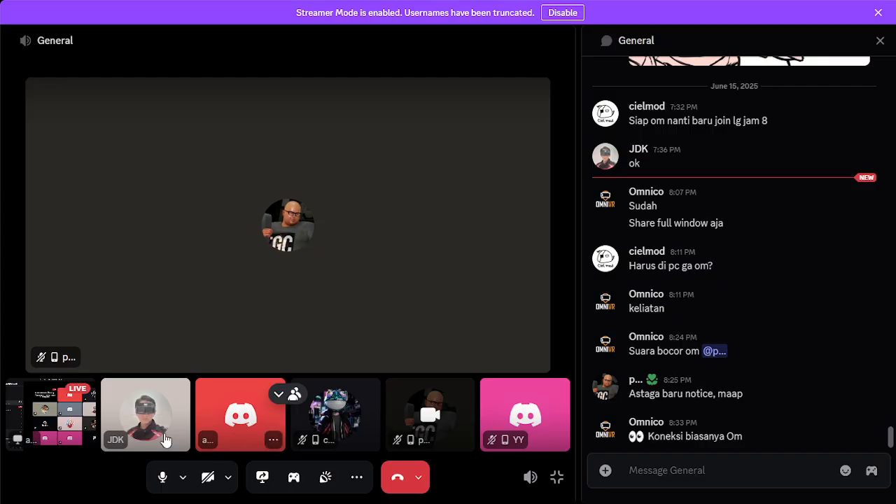
{"action": "left_click", "coordinate": [51, 415]}
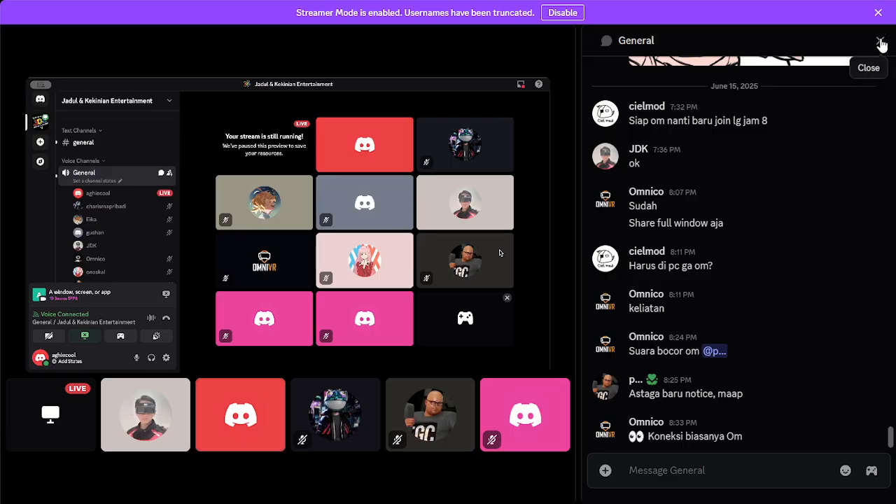
{"action": "left_click", "coordinate": [881, 44]}
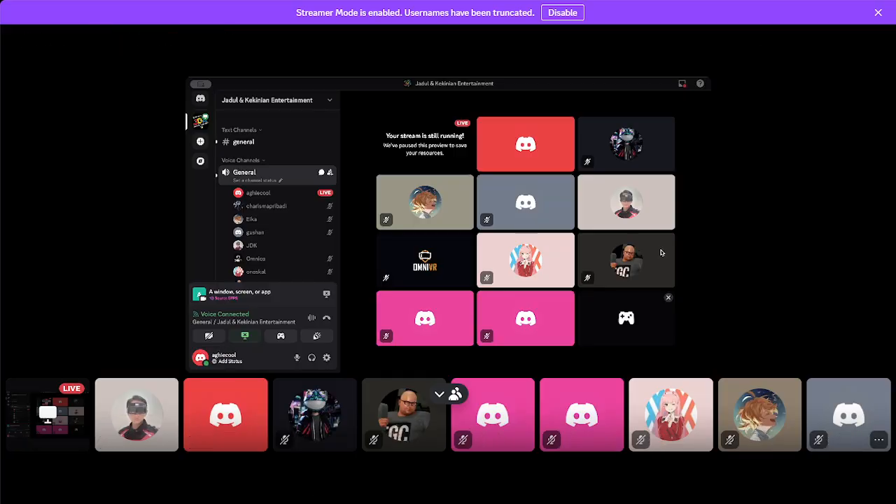
Step: Switch back to the live screen share and hide the member tiles so the Fonnte flow fills the view
{"action": "double_click", "coordinate": [849, 420]}
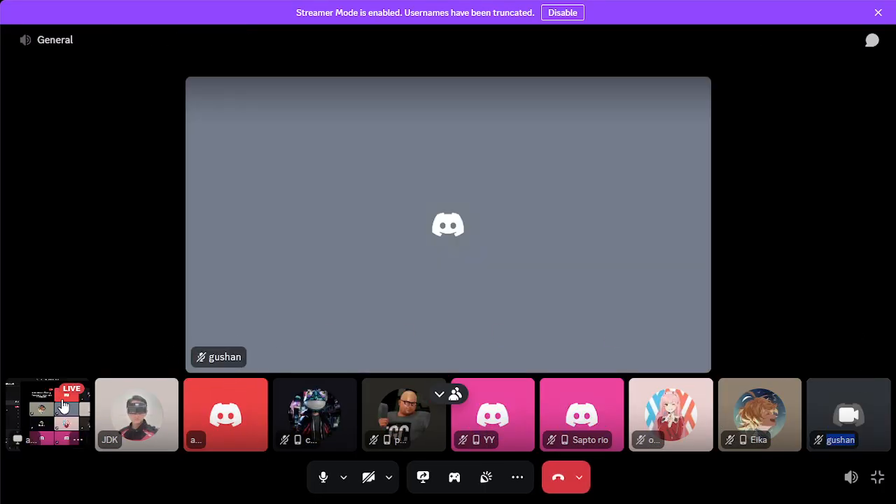
{"action": "left_click", "coordinate": [48, 415]}
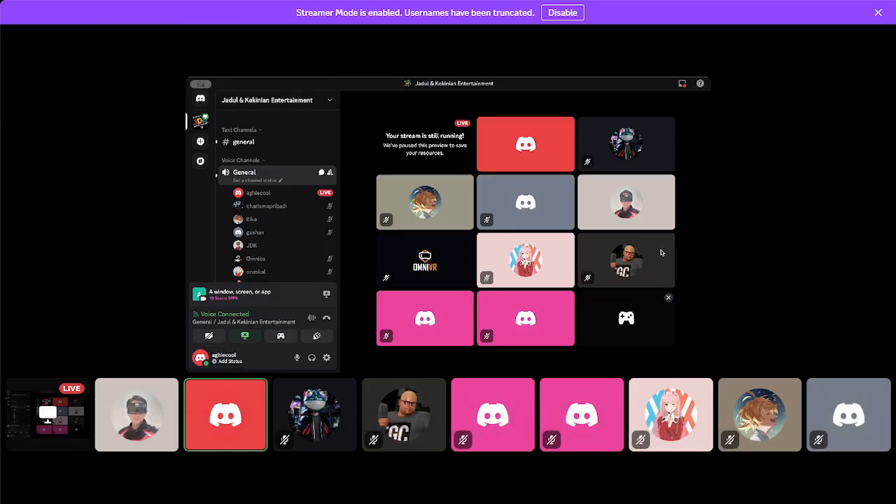
{"action": "mouse_move", "coordinate": [645, 278]}
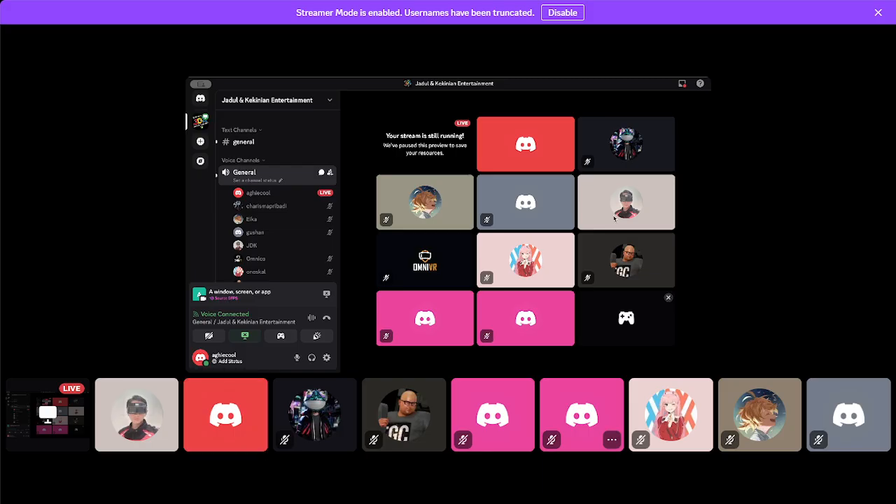
{"action": "mouse_move", "coordinate": [620, 242]}
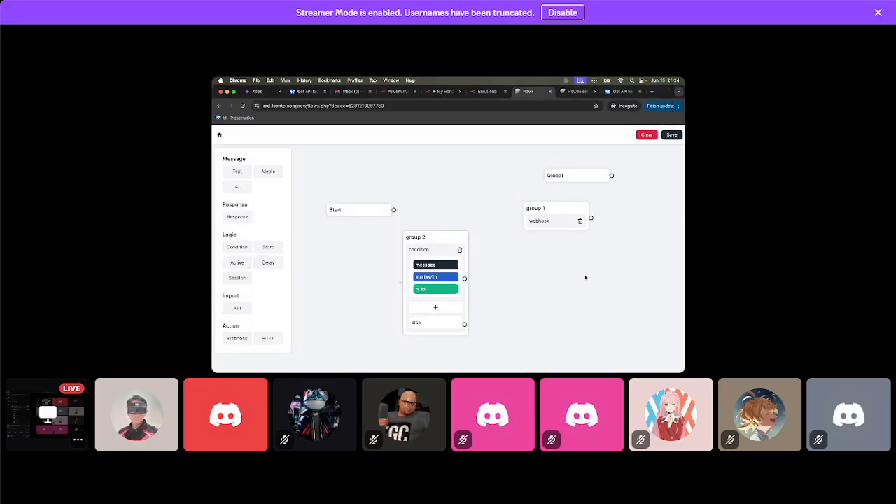
{"action": "left_click", "coordinate": [434, 394]}
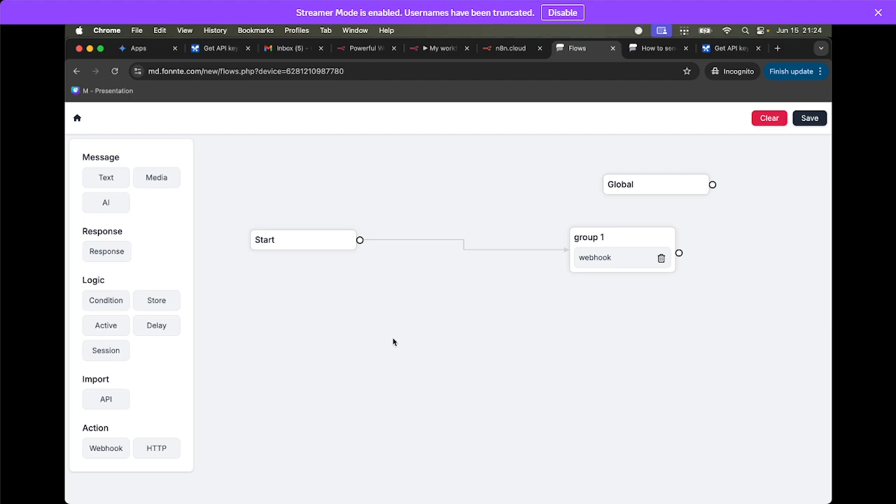
Step: Add condition group 3 mid-canvas and keep Message as its tested field
{"action": "left_click", "coordinate": [116, 300]}
{"action": "left_click_drag", "start_coordinate": [205, 308], "coordinate": [512, 287]}
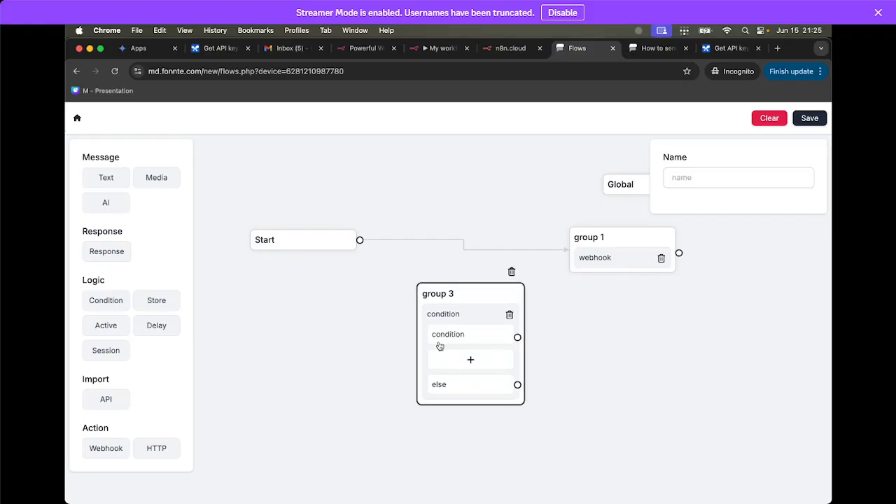
{"action": "left_click", "coordinate": [475, 335]}
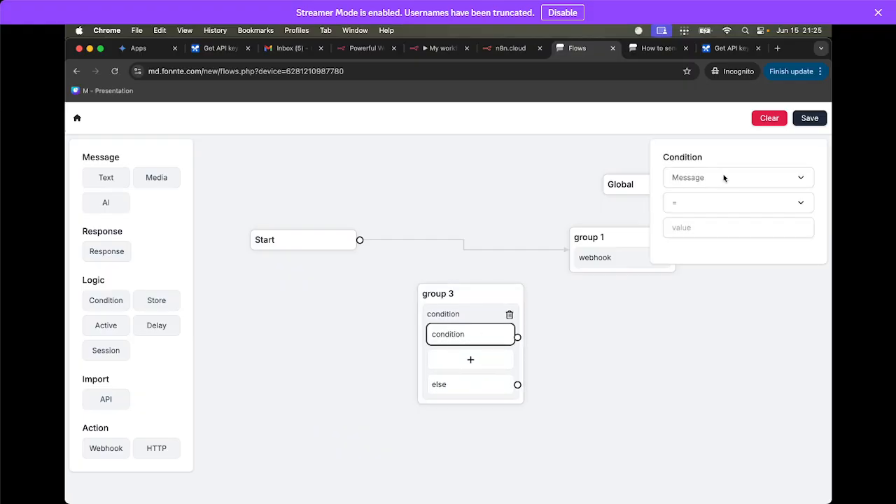
{"action": "left_click", "coordinate": [723, 176]}
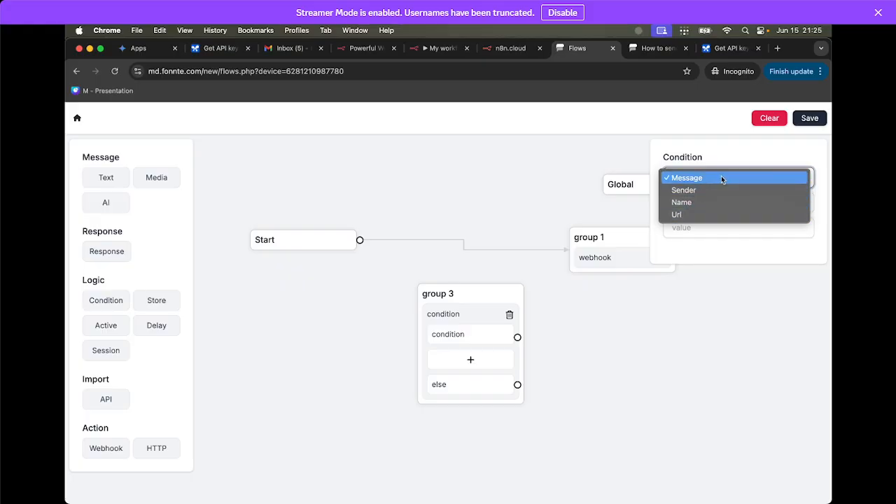
{"action": "left_click", "coordinate": [721, 176]}
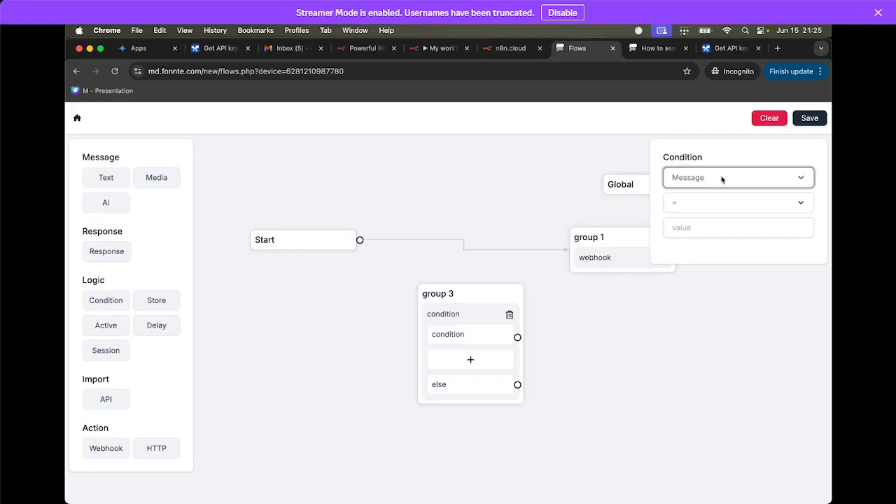
Step: Set the condition to Starts with 'hi to', then select the Start→group 1 link
{"action": "left_click", "coordinate": [696, 207]}
{"action": "left_click", "coordinate": [687, 204]}
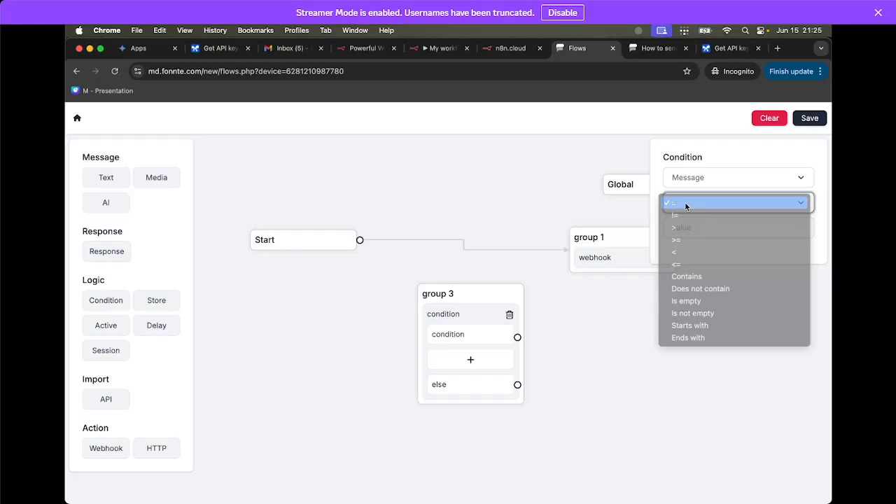
{"action": "left_click", "coordinate": [687, 205]}
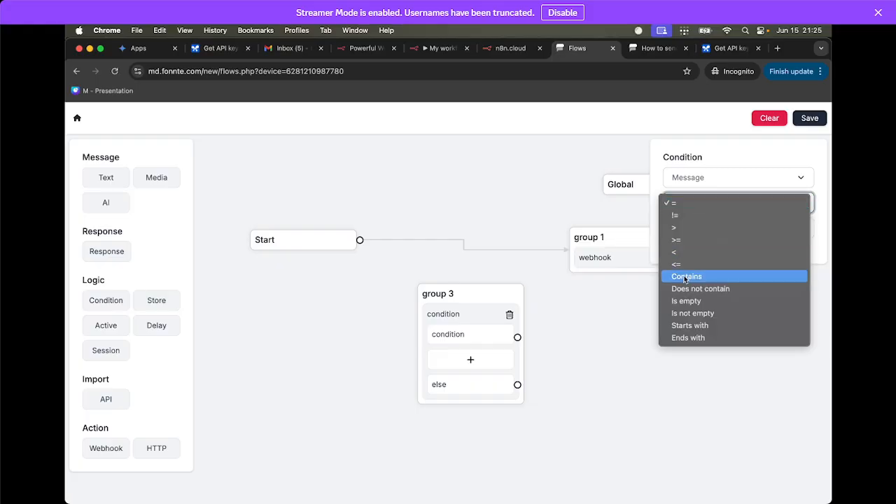
{"action": "left_click", "coordinate": [692, 326]}
{"action": "left_click", "coordinate": [699, 228]}
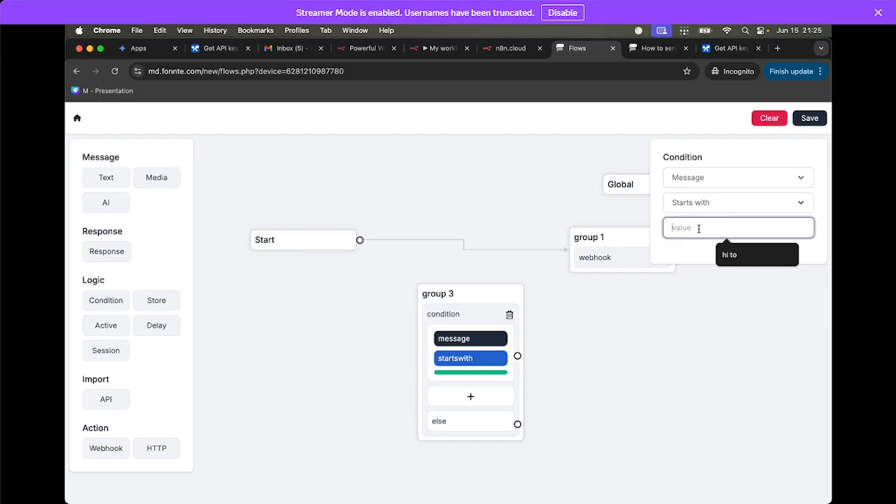
{"action": "type", "text": "hi "}
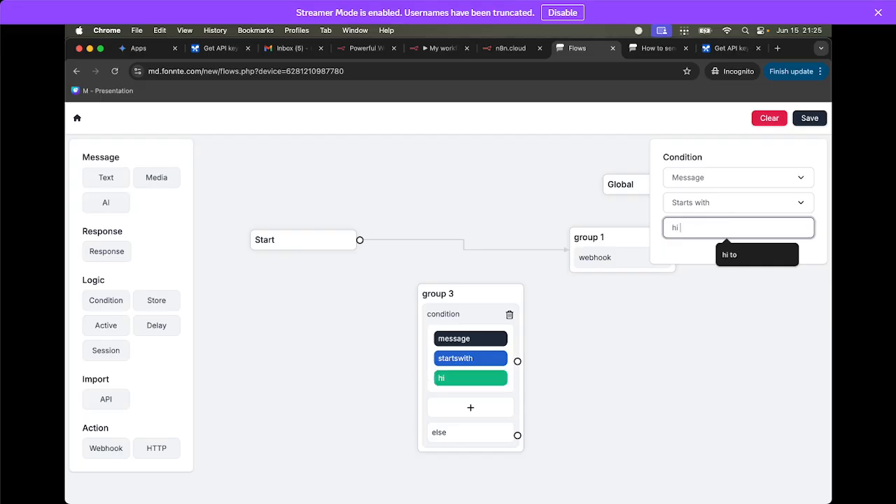
{"action": "type", "text": "to"}
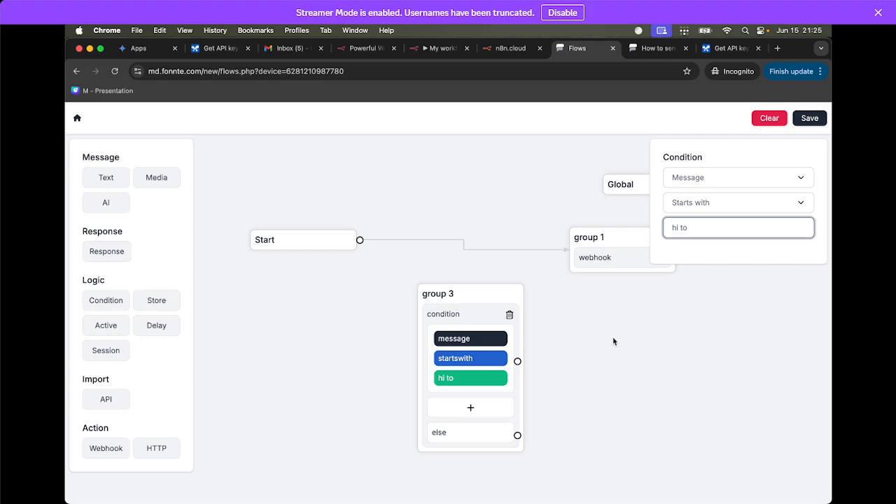
{"action": "left_click", "coordinate": [612, 338]}
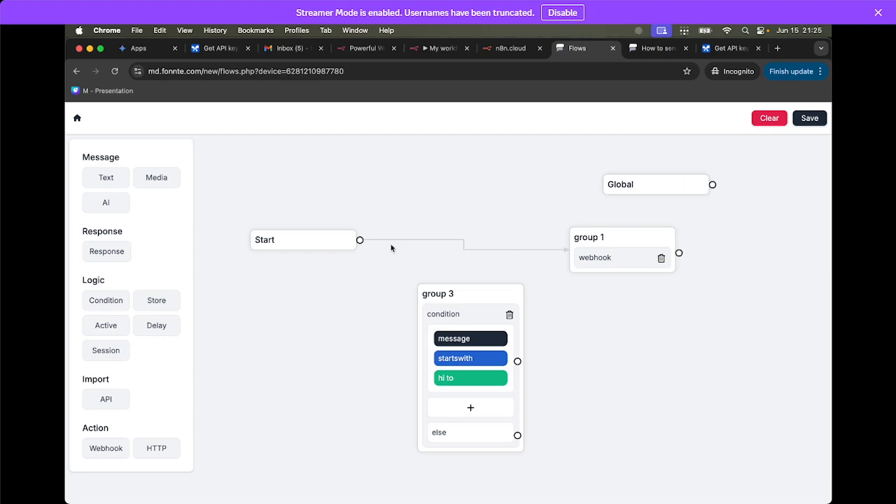
{"action": "left_click", "coordinate": [356, 241]}
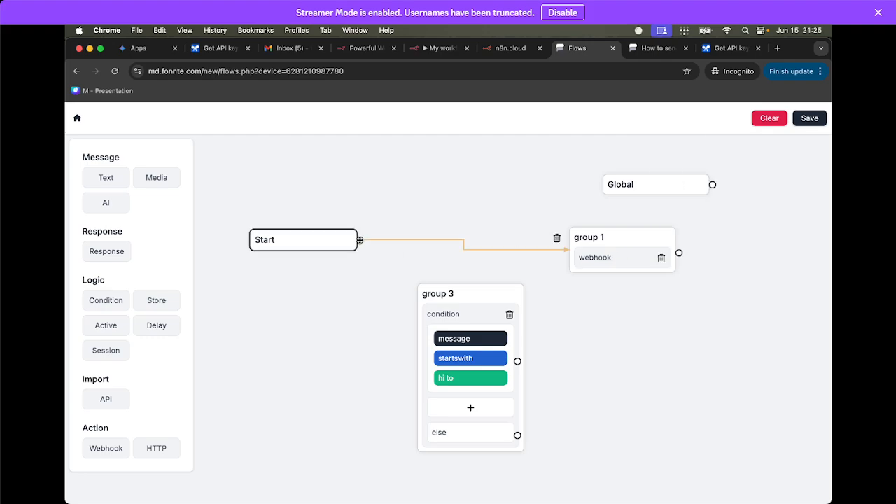
Step: Replace the direct link with Start → group 3 → group 1 via the 'hi to' condition, and save
{"action": "left_click", "coordinate": [557, 239]}
{"action": "left_click_drag", "start_coordinate": [360, 241], "coordinate": [420, 349]}
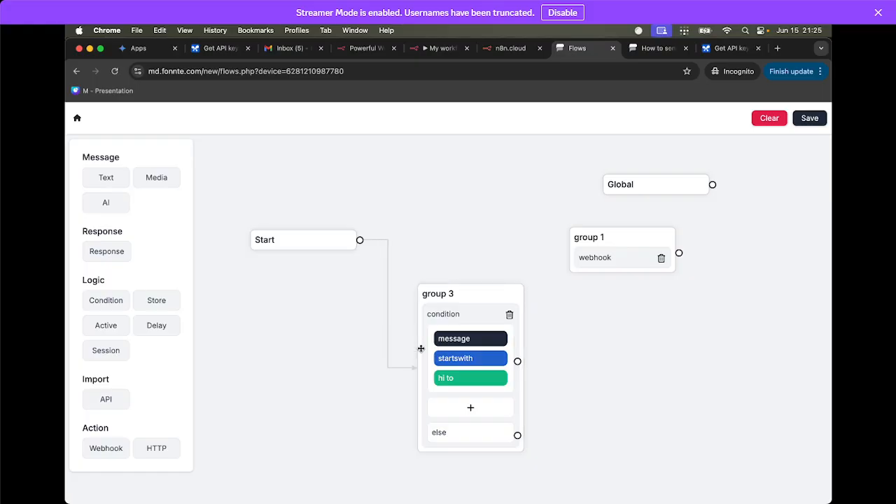
{"action": "left_click", "coordinate": [519, 361]}
{"action": "left_click_drag", "start_coordinate": [556, 339], "coordinate": [571, 266]}
{"action": "left_click", "coordinate": [818, 120]}
{"action": "left_click", "coordinate": [807, 120]}
{"action": "left_click", "coordinate": [765, 479]}
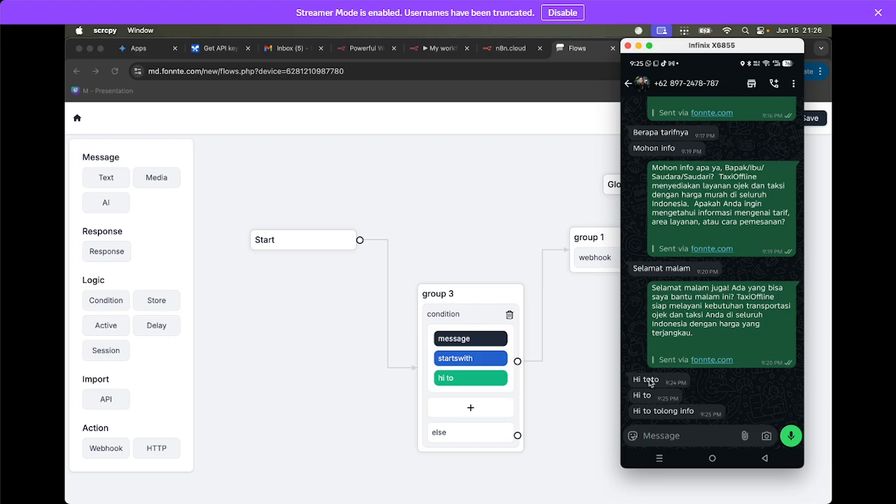
{"action": "left_click", "coordinate": [475, 300]}
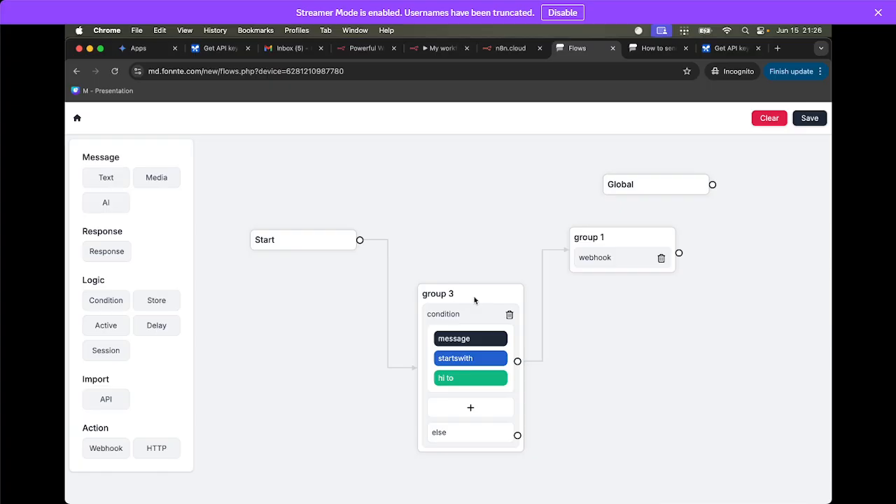
Step: Add a second group 3 condition, Message starts with 'Hi to', linked to group 1's webhook
{"action": "left_click_drag", "start_coordinate": [476, 295], "coordinate": [467, 201]}
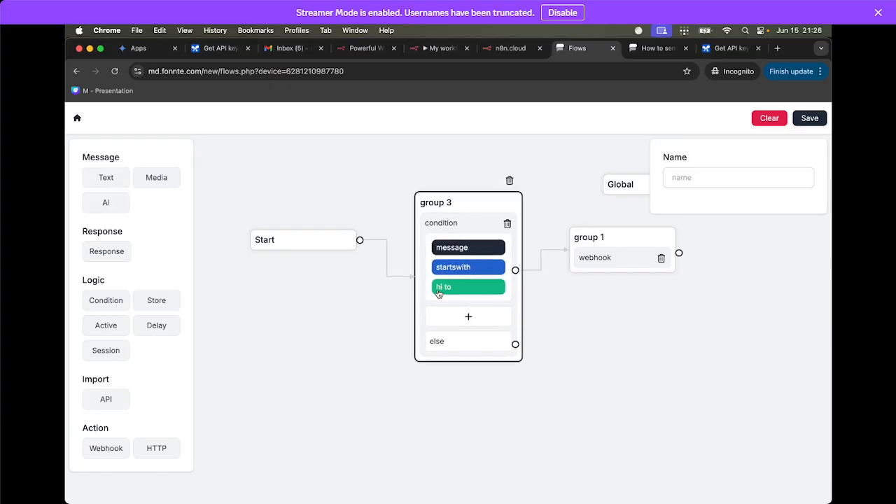
{"action": "left_click", "coordinate": [472, 321]}
{"action": "left_click", "coordinate": [464, 319]}
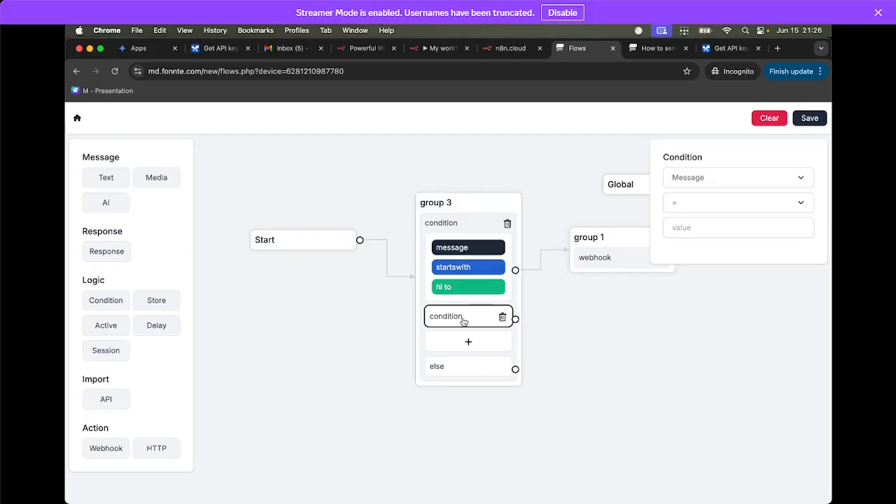
{"action": "left_click", "coordinate": [714, 201]}
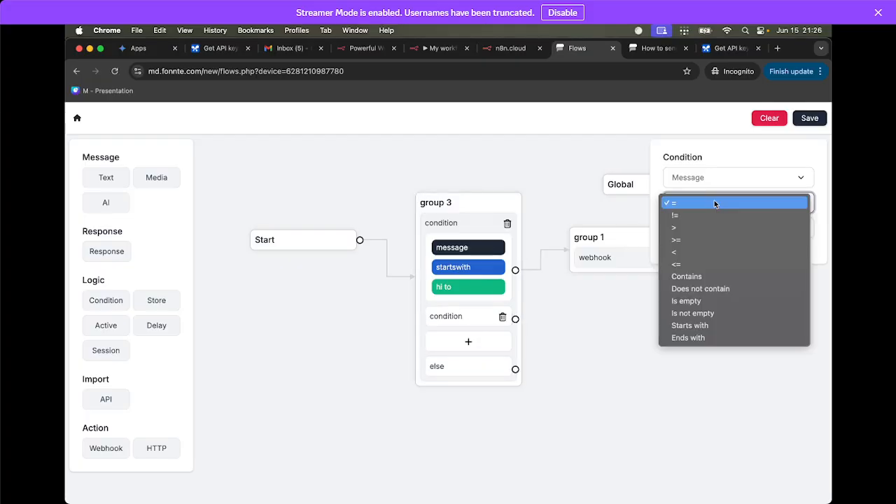
{"action": "left_click", "coordinate": [708, 326]}
{"action": "left_click", "coordinate": [682, 228]}
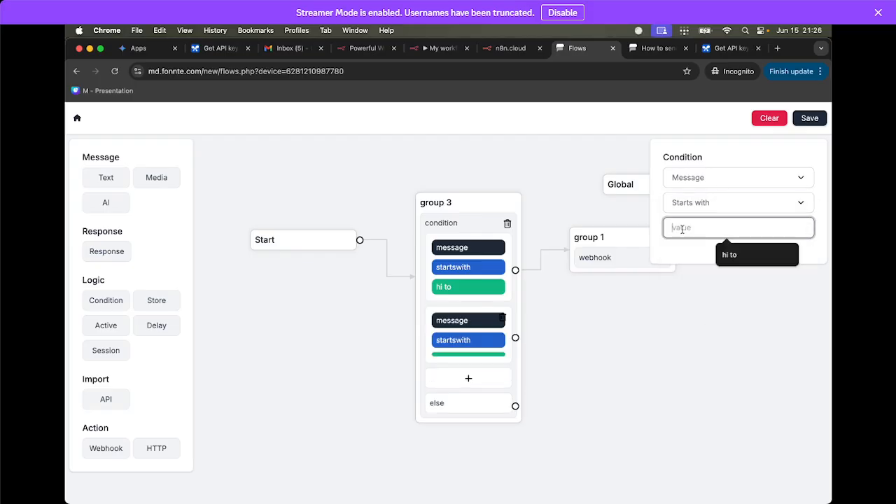
{"action": "type", "text": "Hi to"}
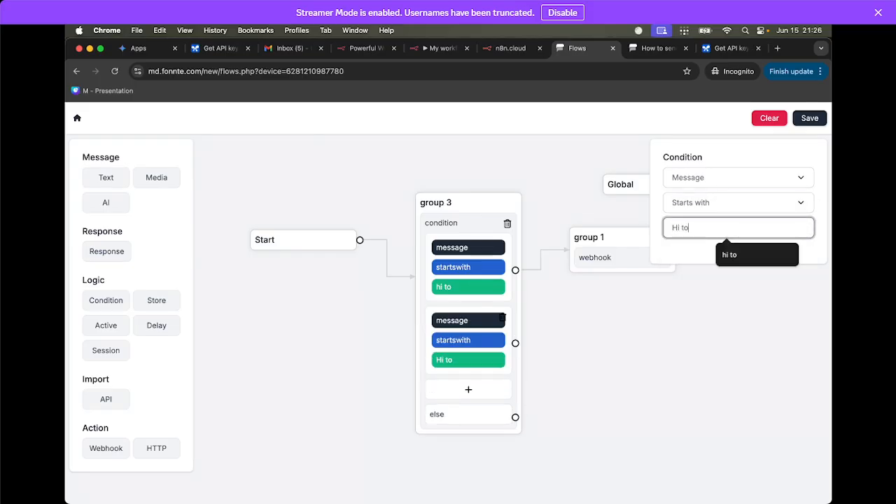
{"action": "left_click", "coordinate": [659, 251]}
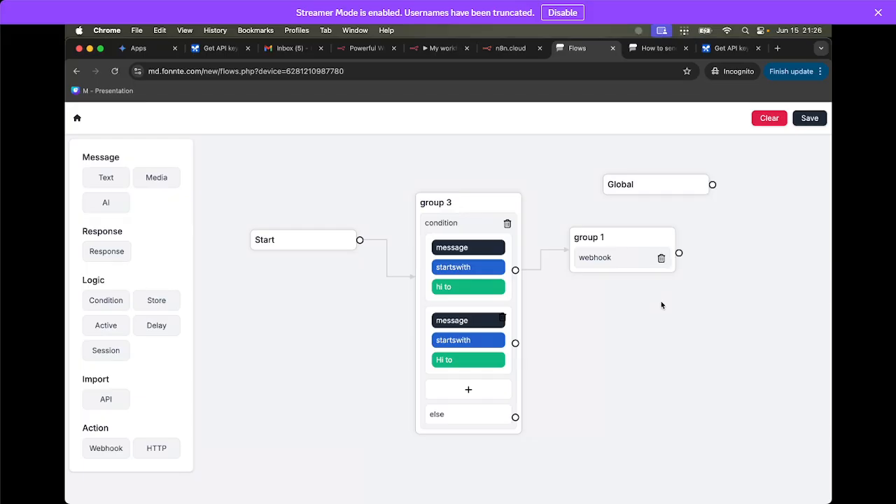
{"action": "left_click_drag", "start_coordinate": [516, 346], "coordinate": [557, 262]}
Step: Save the Fonnte flow and bring up the mirrored phone's WhatsApp chat
{"action": "left_click", "coordinate": [810, 119]}
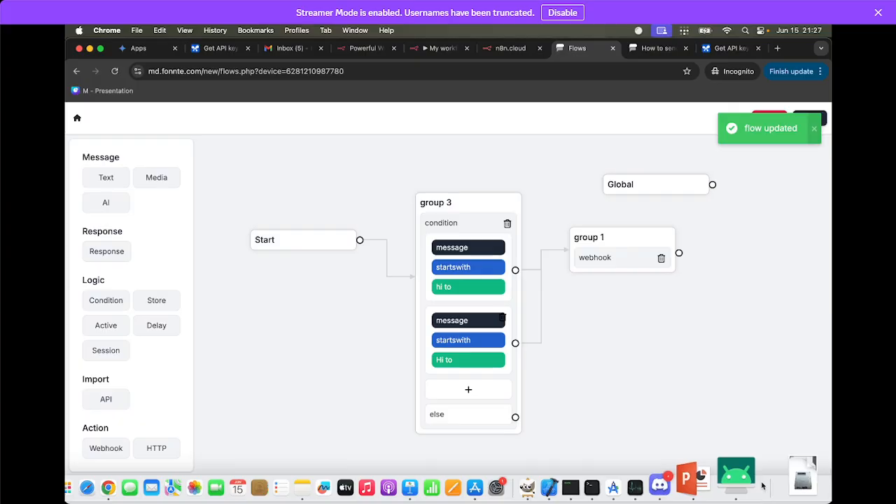
{"action": "left_click", "coordinate": [747, 482]}
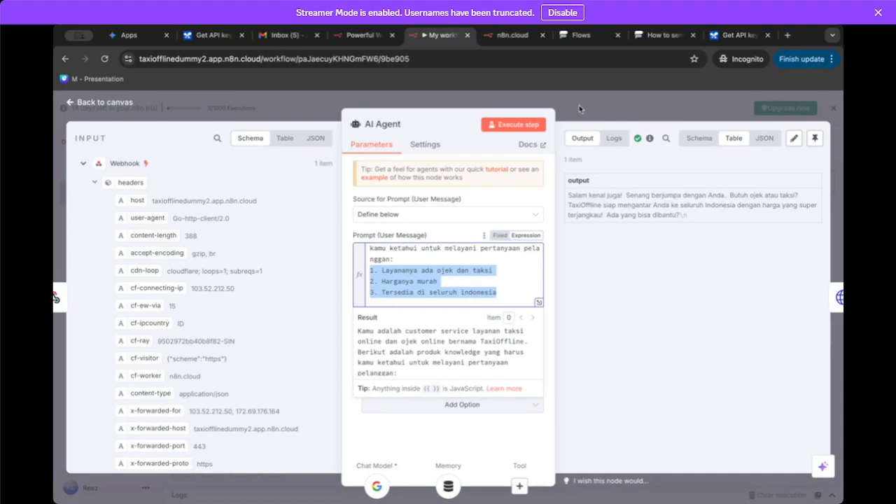
Step: Leave the AI Agent's TaxiOffline customer-service prompt and return to the workflow canvas
{"action": "left_click", "coordinate": [580, 105]}
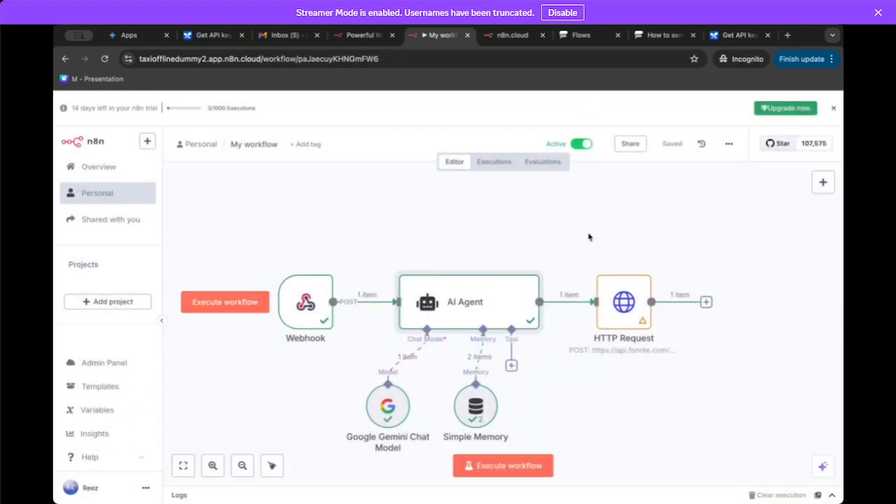
{"action": "left_click", "coordinate": [824, 183]}
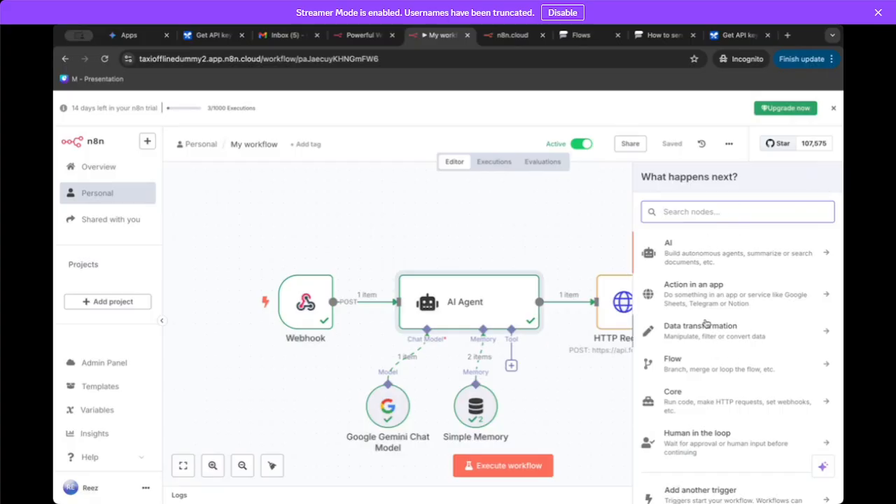
{"action": "scroll", "coordinate": [698, 358], "scroll_direction": "down", "scroll_amount": 1}
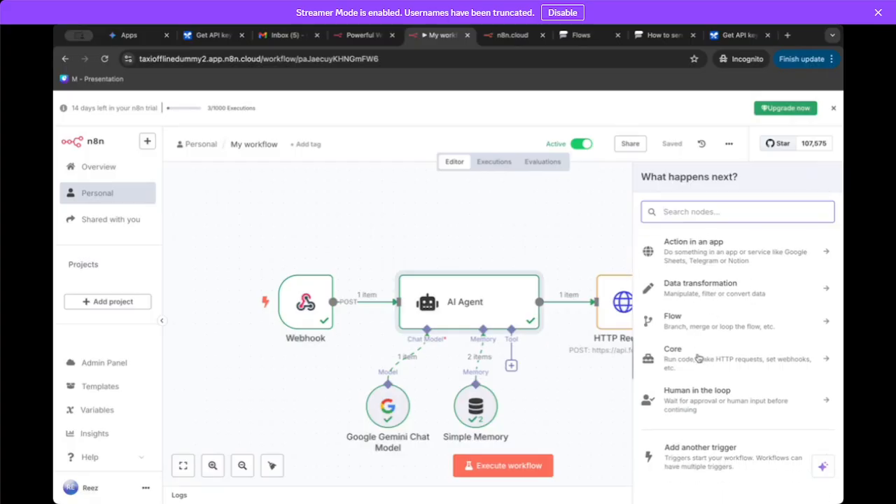
{"action": "scroll", "coordinate": [698, 359], "scroll_direction": "up", "scroll_amount": 1}
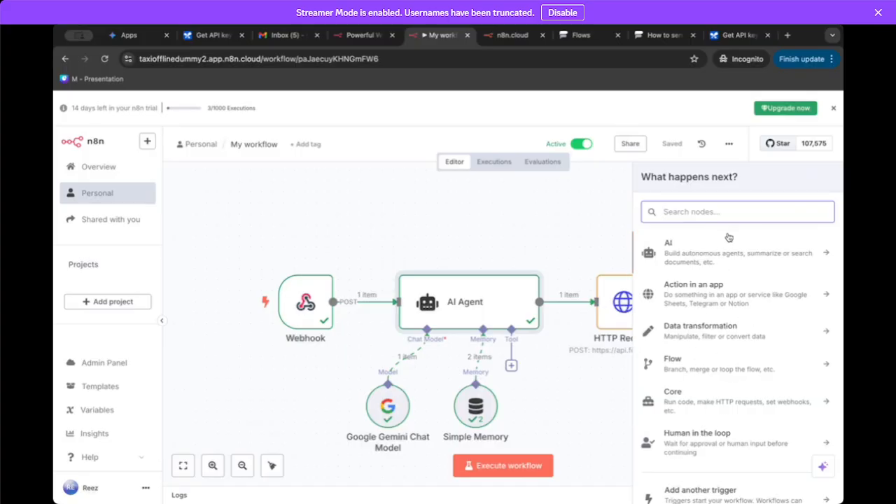
{"action": "left_click", "coordinate": [583, 244]}
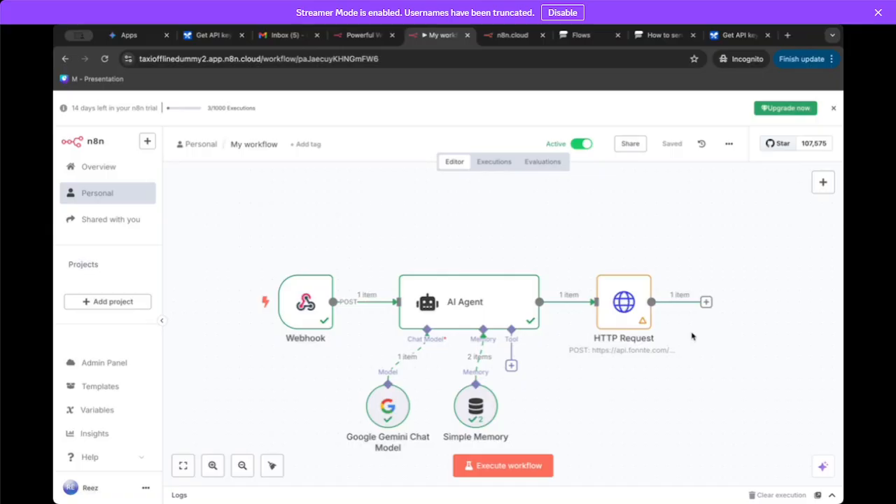
Step: Add an unconnected Code node and look over its default JavaScript sample code
{"action": "left_click", "coordinate": [824, 183]}
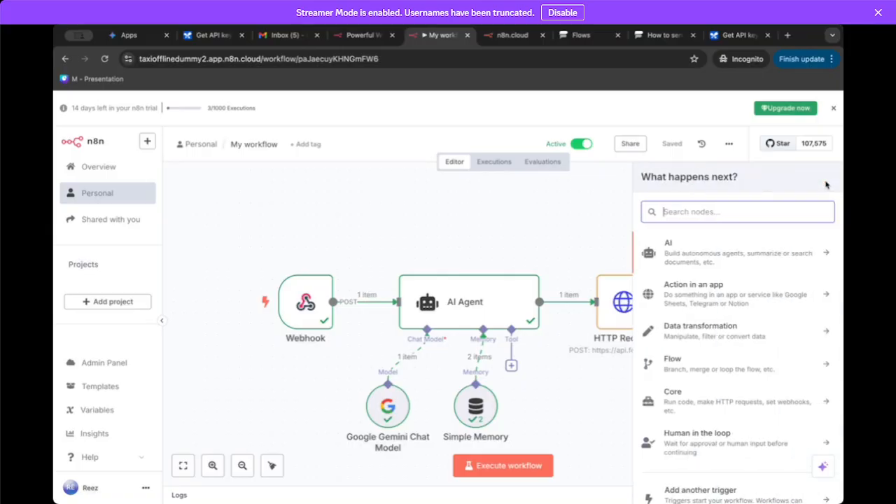
{"action": "type", "text": "code"}
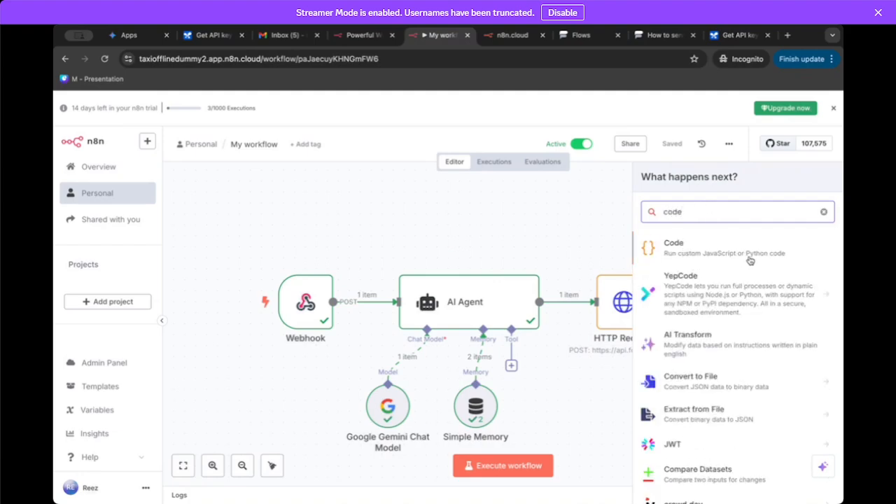
{"action": "left_click", "coordinate": [715, 250]}
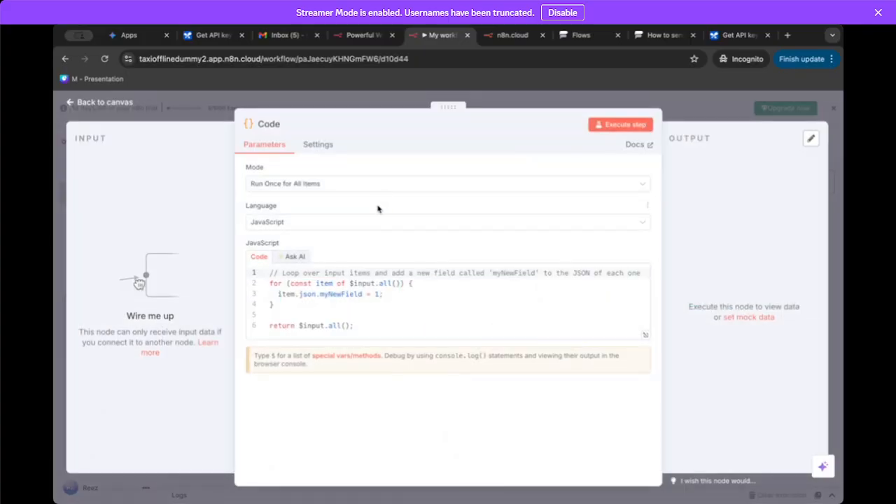
{"action": "left_click", "coordinate": [548, 104]}
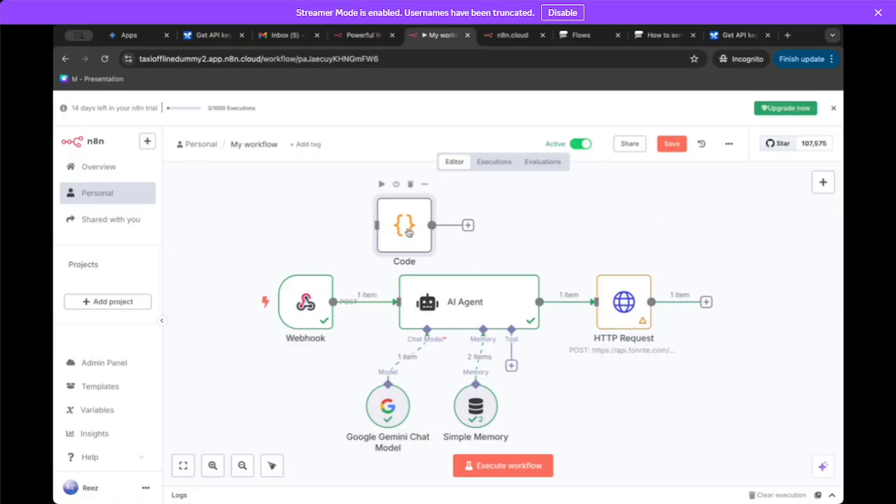
{"action": "double_click", "coordinate": [409, 232]}
{"action": "left_click_drag", "start_coordinate": [364, 322], "coordinate": [238, 278]}
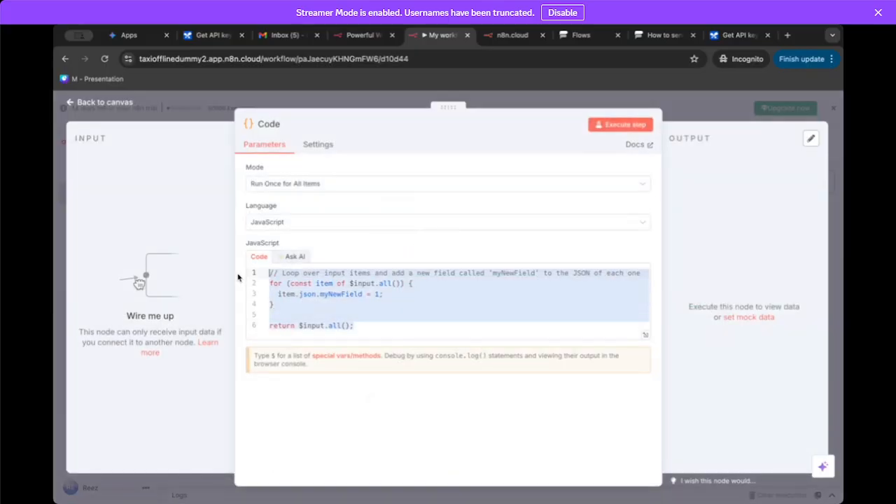
{"action": "left_click", "coordinate": [679, 108]}
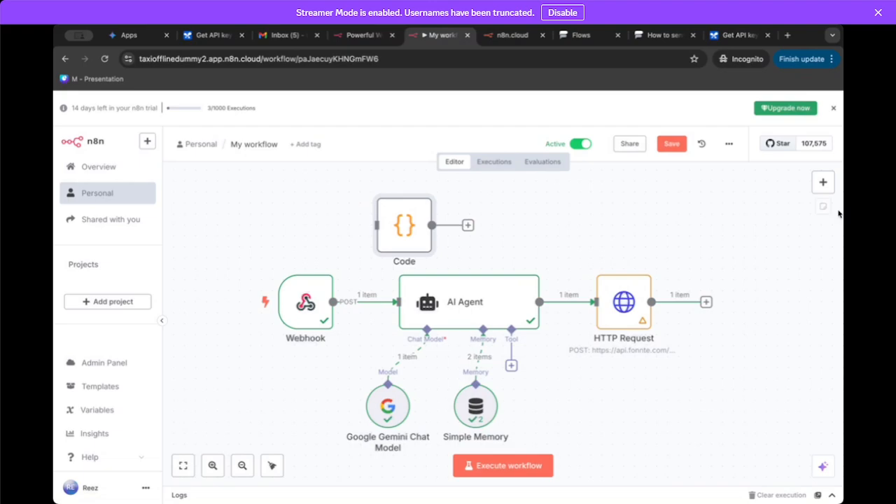
Step: Delete the standalone Code node and save the workflow
{"action": "left_click", "coordinate": [823, 182]}
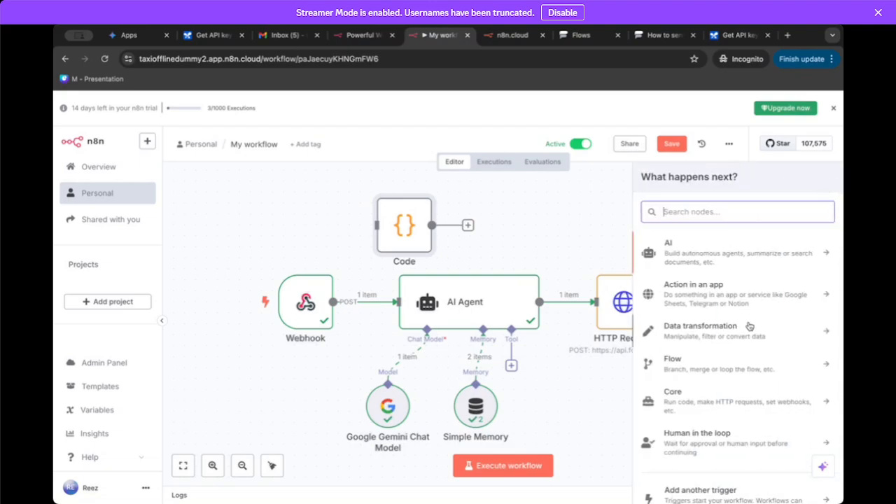
{"action": "scroll", "coordinate": [728, 379], "scroll_direction": "down", "scroll_amount": 1}
{"action": "scroll", "coordinate": [724, 390], "scroll_direction": "up", "scroll_amount": 1}
{"action": "left_click", "coordinate": [511, 209]}
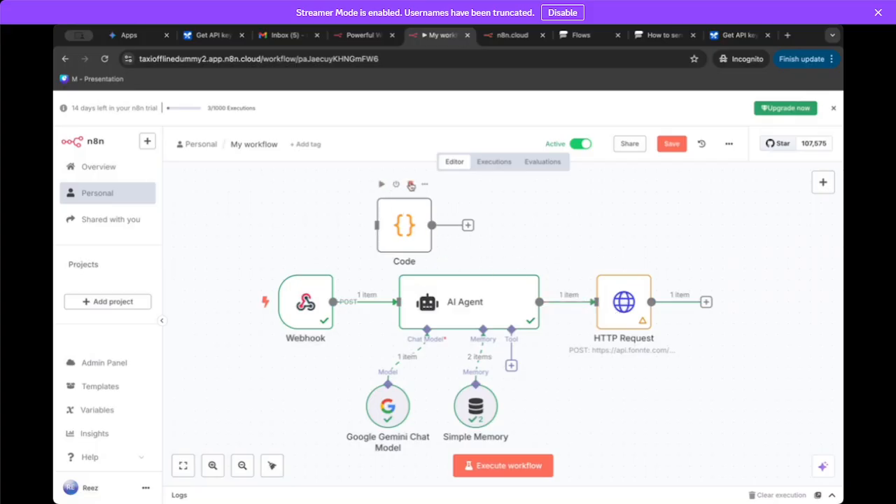
{"action": "left_click", "coordinate": [411, 184]}
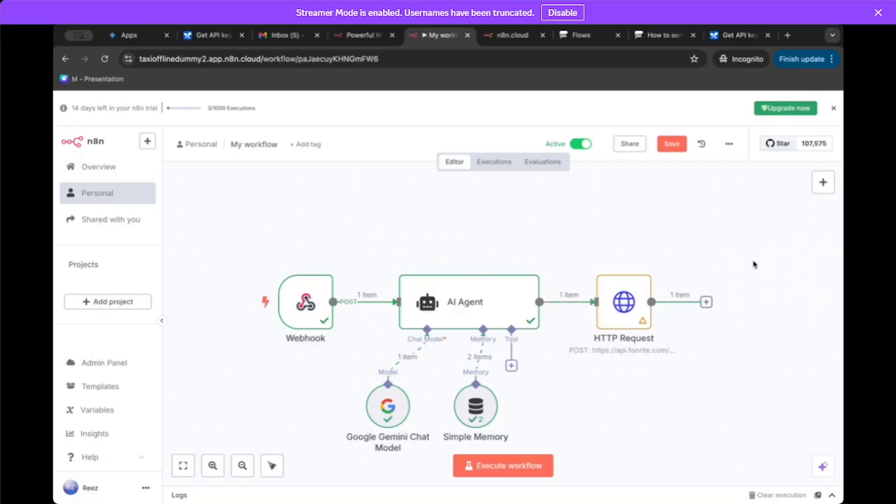
{"action": "left_click", "coordinate": [671, 147]}
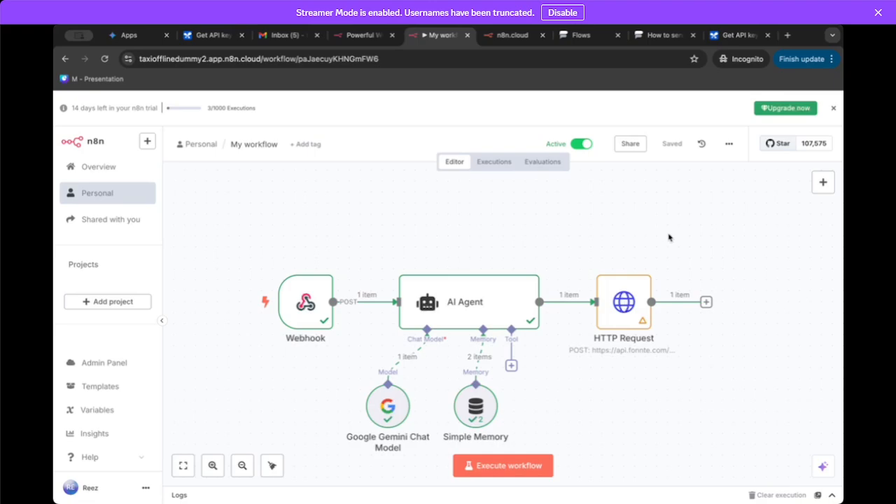
Step: Add an HTTP Request node that POSTs to taxioffline.com/api with Send Body turned on
{"action": "left_click", "coordinate": [824, 182]}
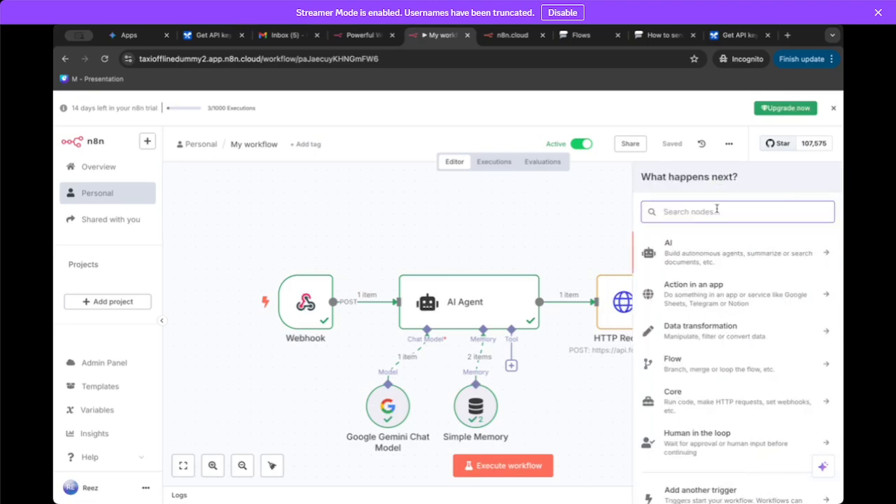
{"action": "type", "text": "http"}
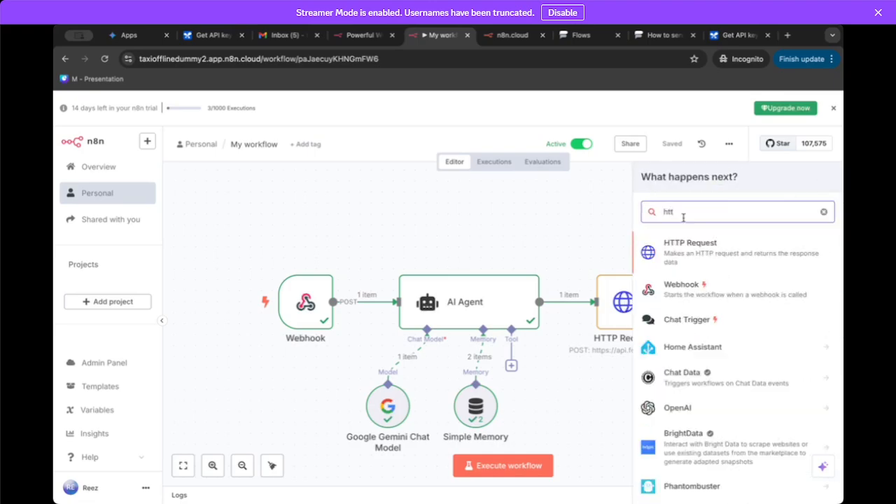
{"action": "left_click", "coordinate": [720, 252]}
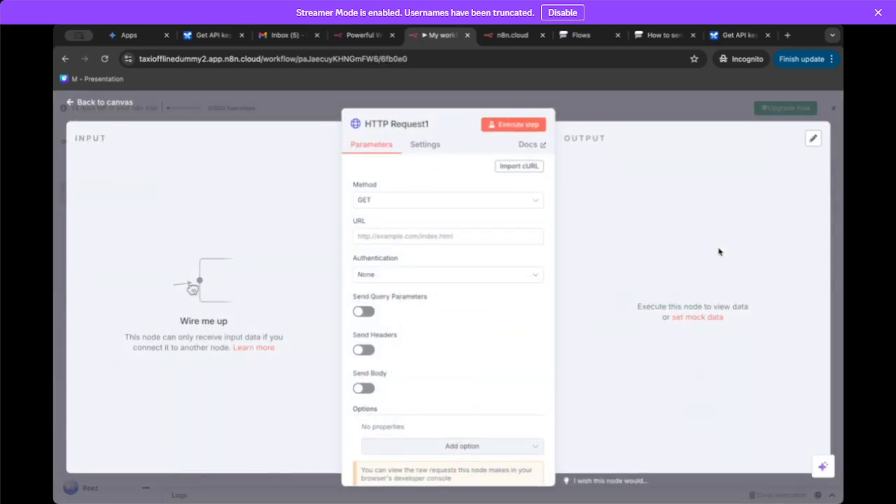
{"action": "left_click", "coordinate": [452, 204]}
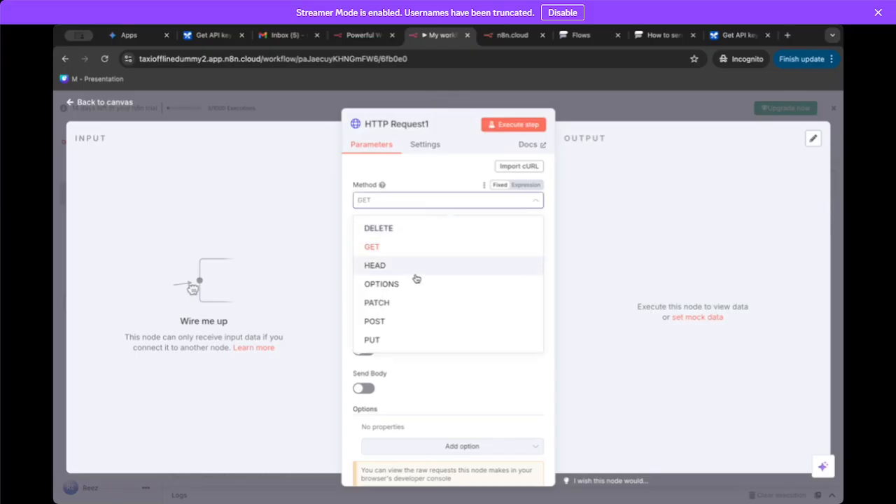
{"action": "left_click", "coordinate": [400, 320]}
{"action": "left_click", "coordinate": [423, 238]}
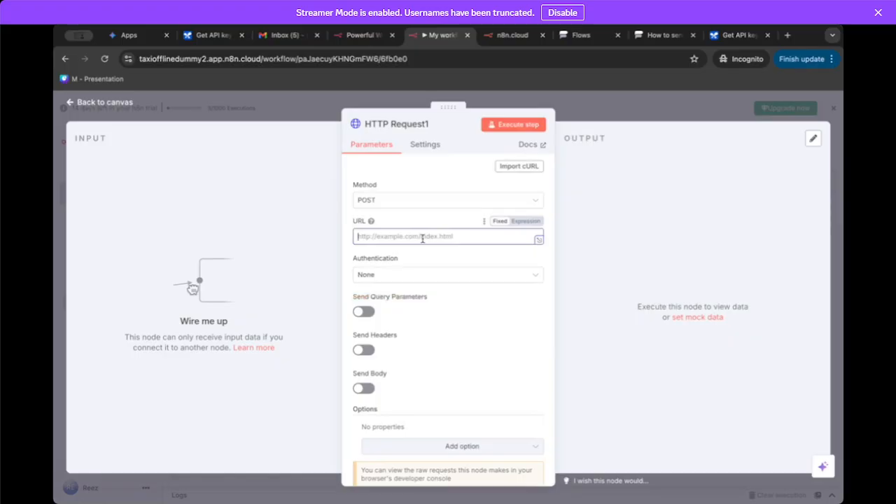
{"action": "type", "text": "taxi"}
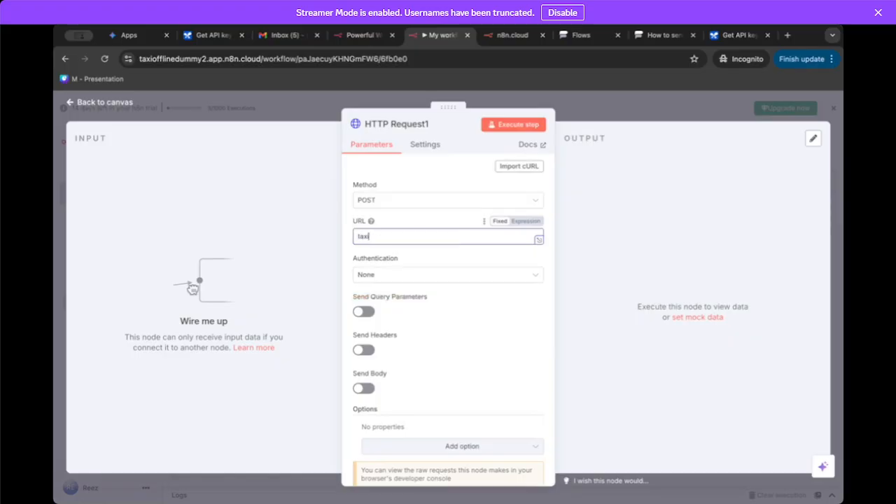
{"action": "type", "text": "offline.com/api"}
{"action": "scroll", "coordinate": [409, 335], "scroll_direction": "down", "scroll_amount": 1}
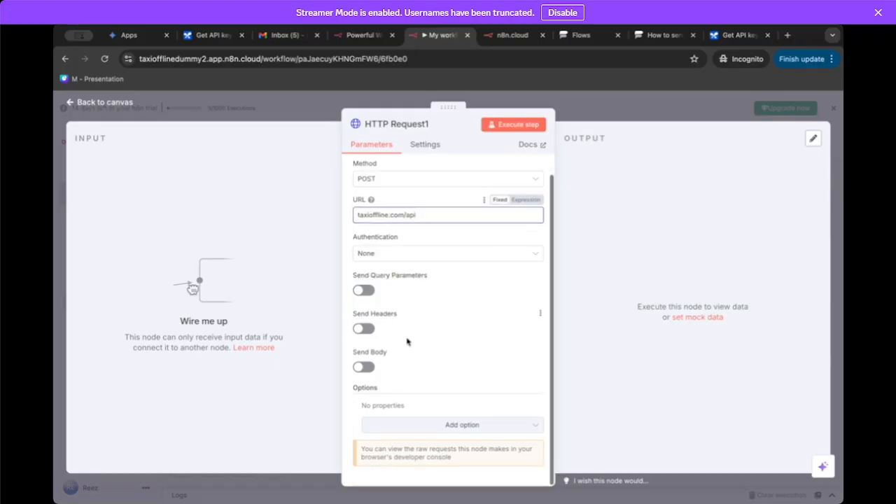
{"action": "left_click", "coordinate": [363, 367]}
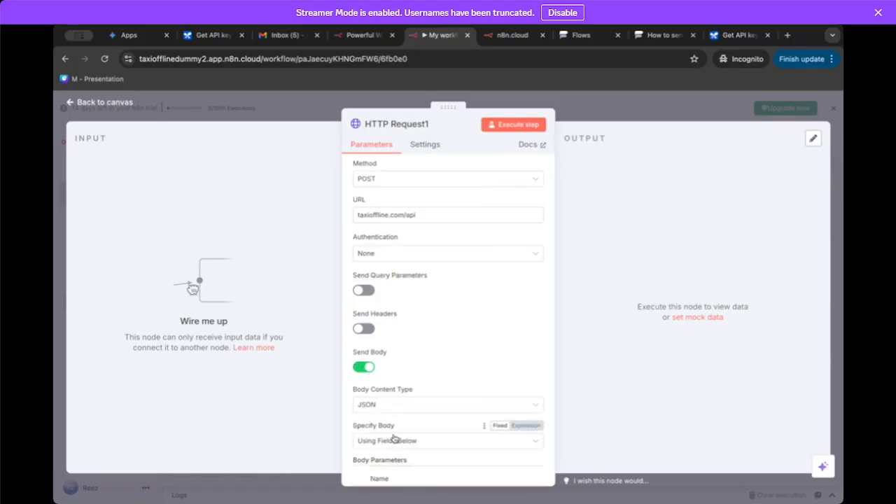
{"action": "scroll", "coordinate": [403, 420], "scroll_direction": "down", "scroll_amount": 3}
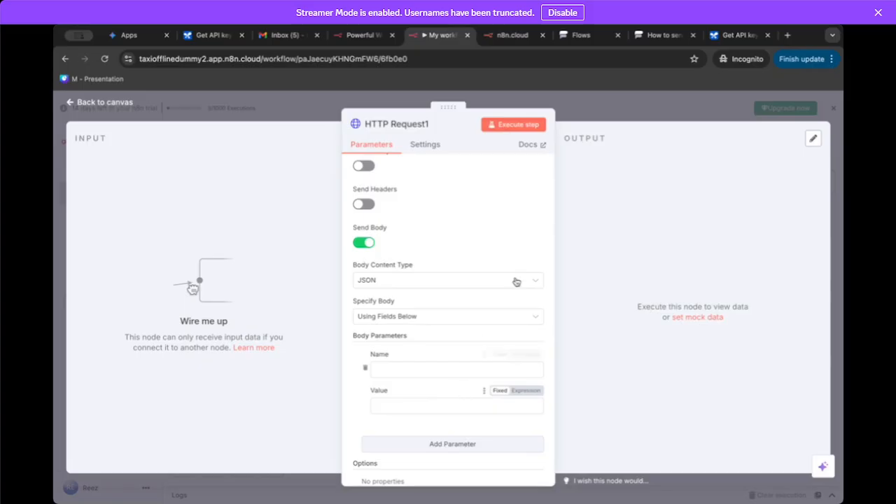
{"action": "left_click", "coordinate": [628, 105]}
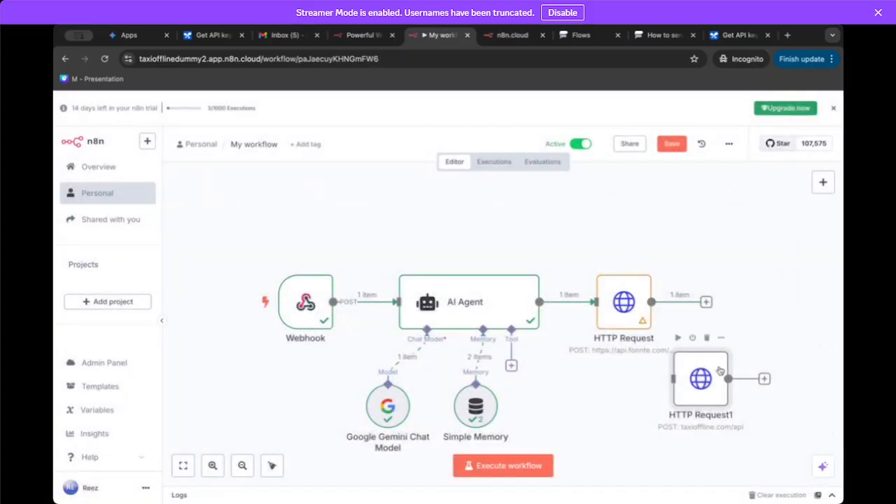
Step: Place HTTP Request1 beneath the Fonnte HTTP Request node and wire the AI Agent output to it
{"action": "left_click_drag", "start_coordinate": [720, 371], "coordinate": [687, 393]}
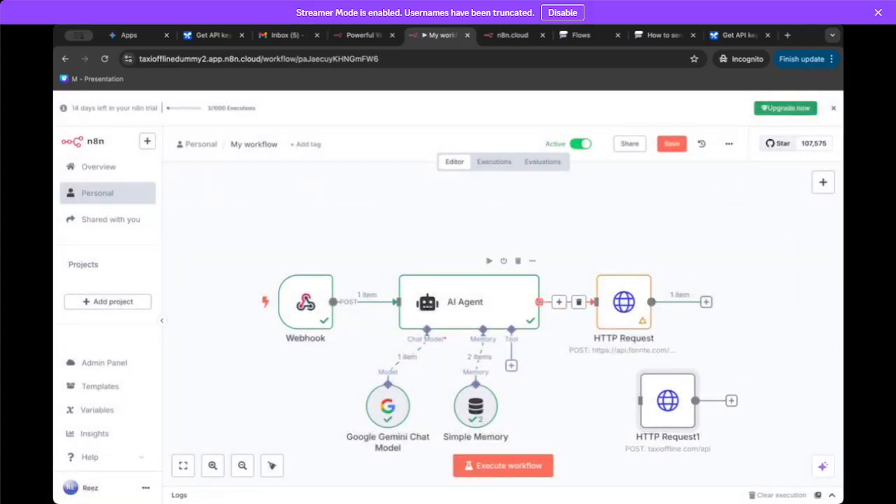
{"action": "left_click_drag", "start_coordinate": [540, 302], "coordinate": [639, 401]}
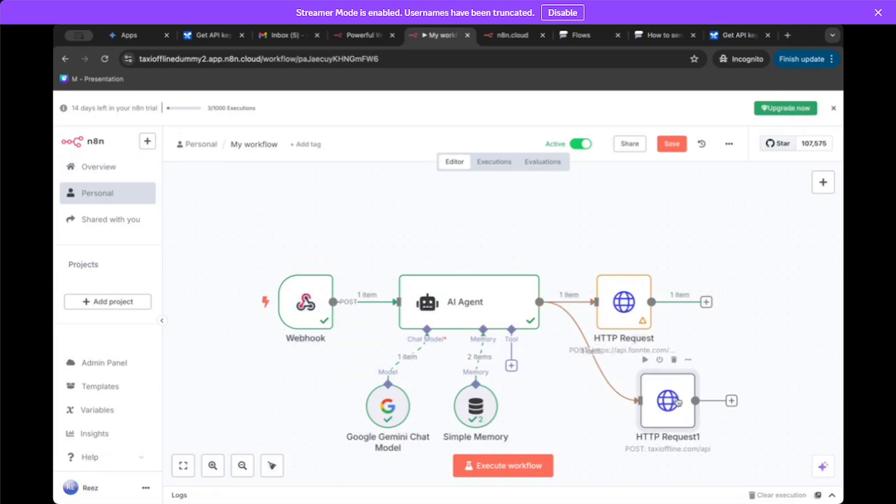
{"action": "left_click_drag", "start_coordinate": [678, 402], "coordinate": [634, 414]}
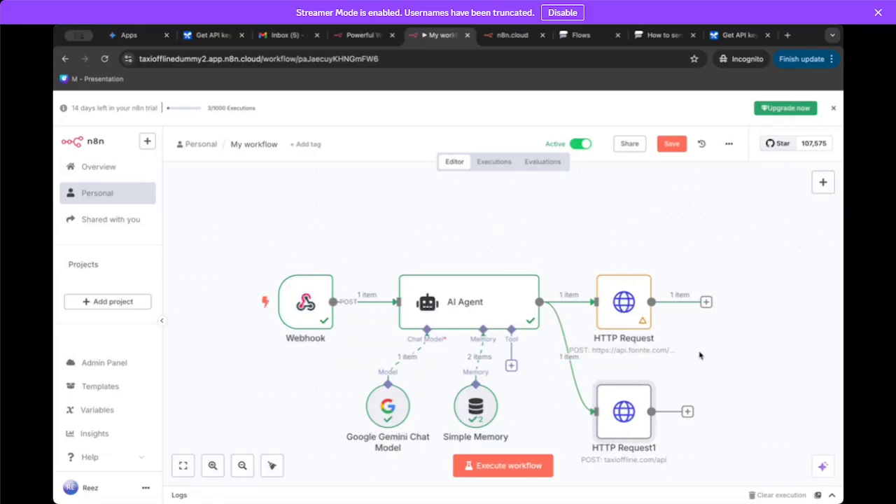
{"action": "scroll", "coordinate": [654, 326], "scroll_direction": "down", "scroll_amount": 2}
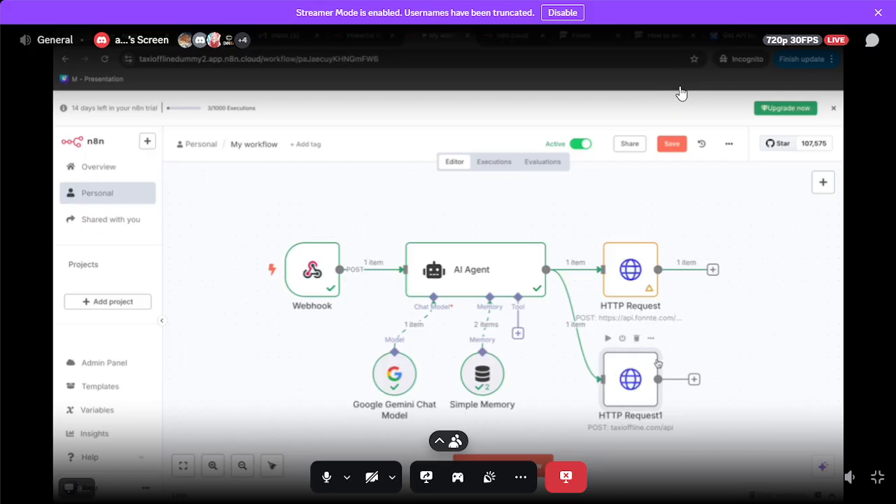
{"action": "left_click", "coordinate": [872, 44]}
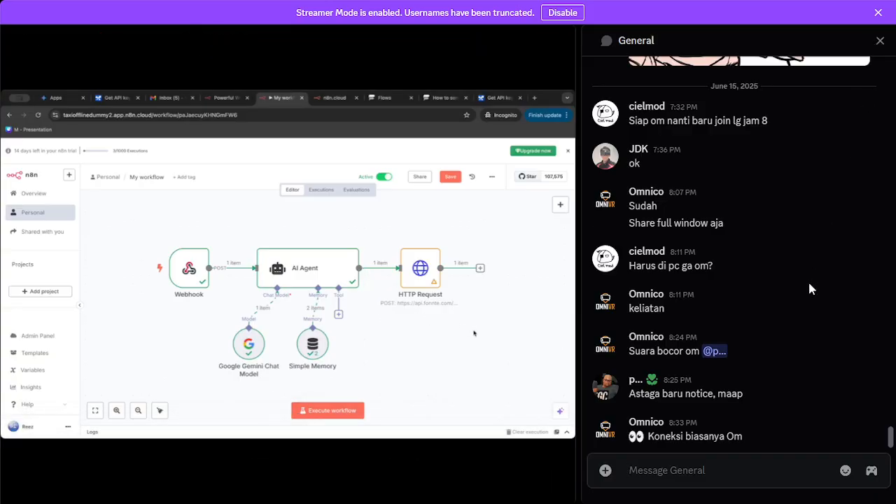
{"action": "left_click", "coordinate": [877, 42]}
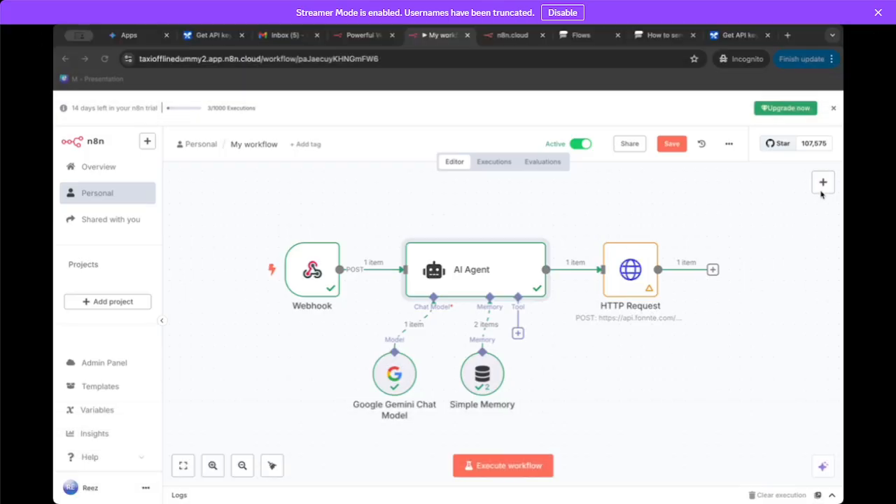
Step: Search the node list for 'you', 'insts' and 'agr', find no Instagram node, then clear the search
{"action": "left_click", "coordinate": [824, 184]}
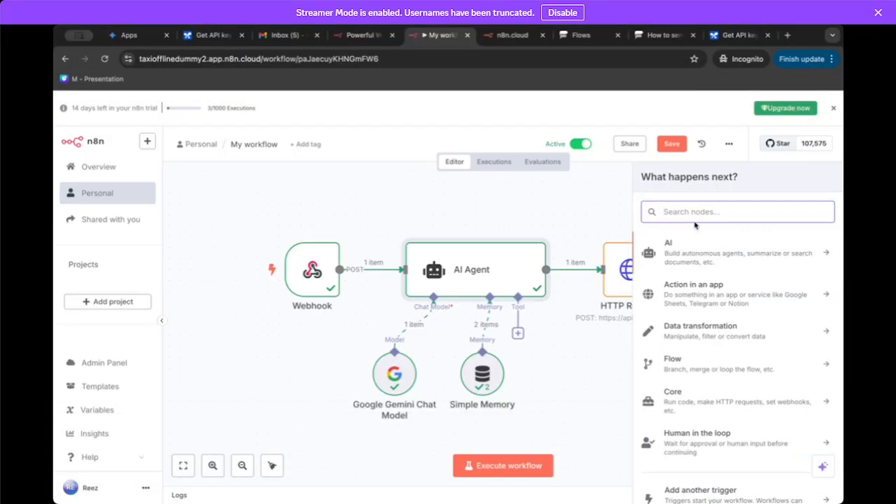
{"action": "type", "text": "you"}
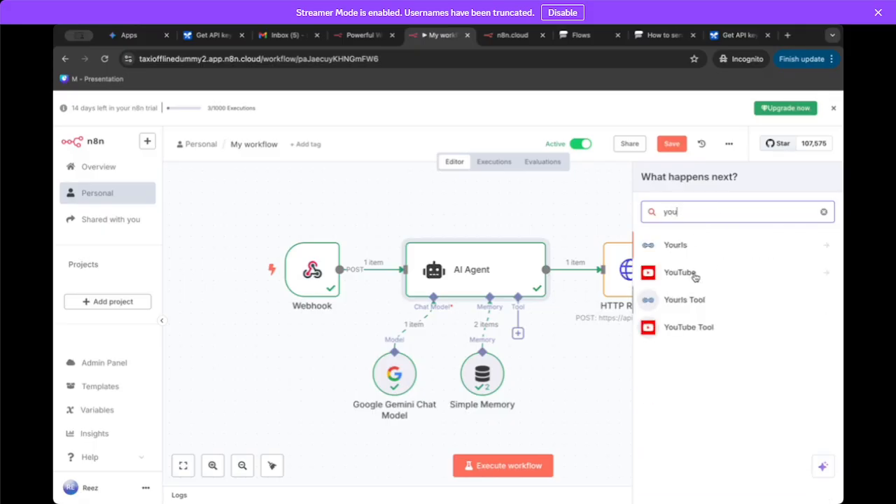
{"action": "key", "text": "BackSpace"}
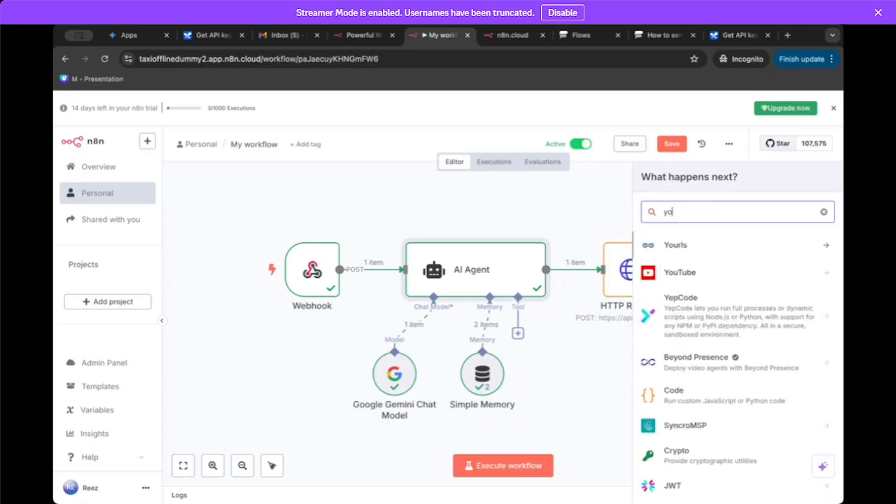
{"action": "key", "text": "BackSpace"}
{"action": "key", "text": "BackSpace"}
{"action": "type", "text": "insts"}
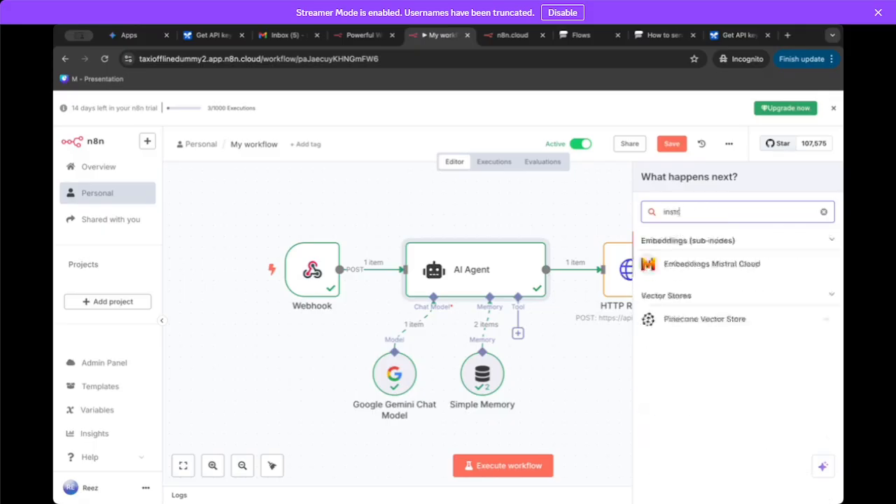
{"action": "key", "text": "BackSpace"}
{"action": "type", "text": "a"}
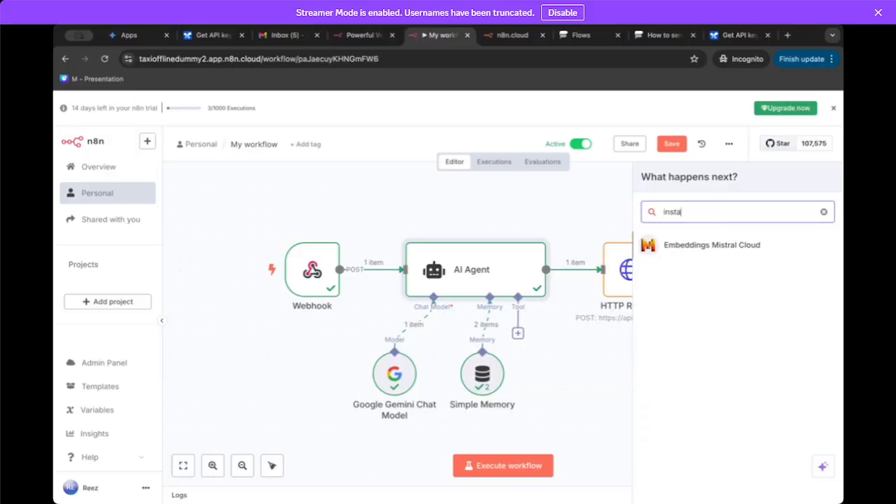
{"action": "type", "text": "gr"}
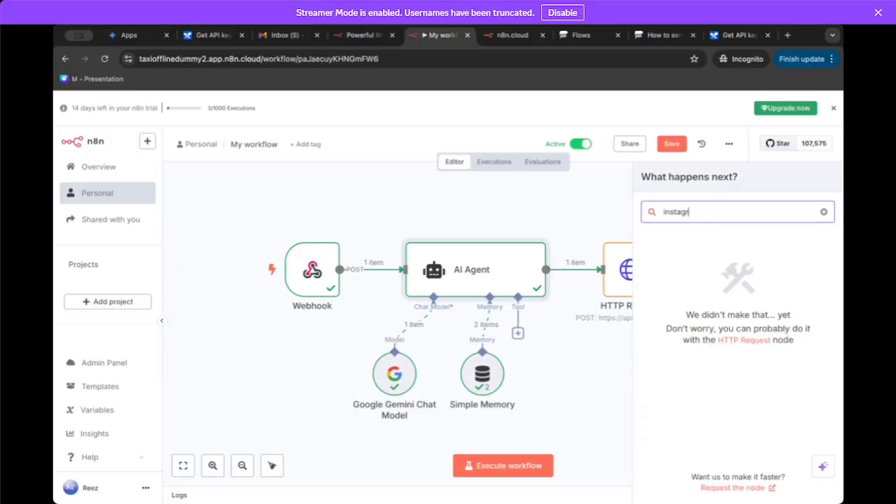
{"action": "key", "text": "BackSpace"}
{"action": "key", "text": "BackSpace"}
{"action": "key", "text": "BackSpace"}
{"action": "key", "text": "BackSpace"}
{"action": "key", "text": "BackSpace"}
{"action": "key", "text": "BackSpace"}
{"action": "key", "text": "BackSpace"}
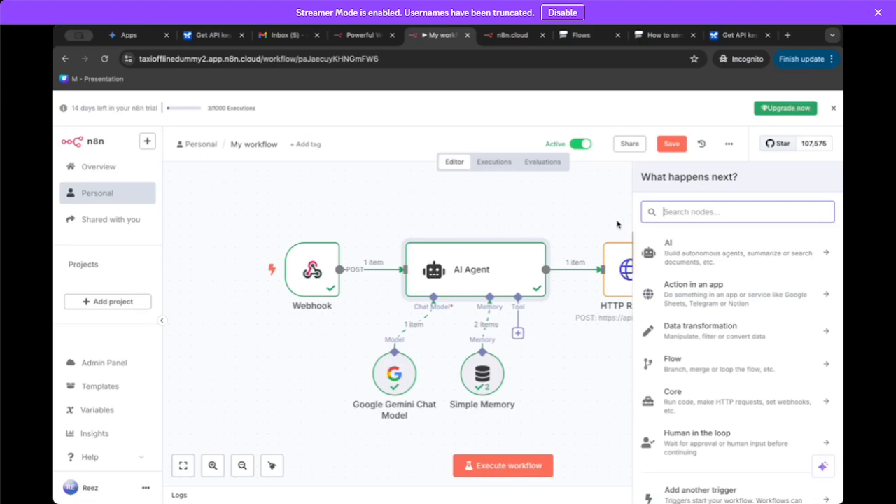
Step: Close the node list, reopen it to browse the available nodes, then close it again without adding any
{"action": "left_click", "coordinate": [616, 224]}
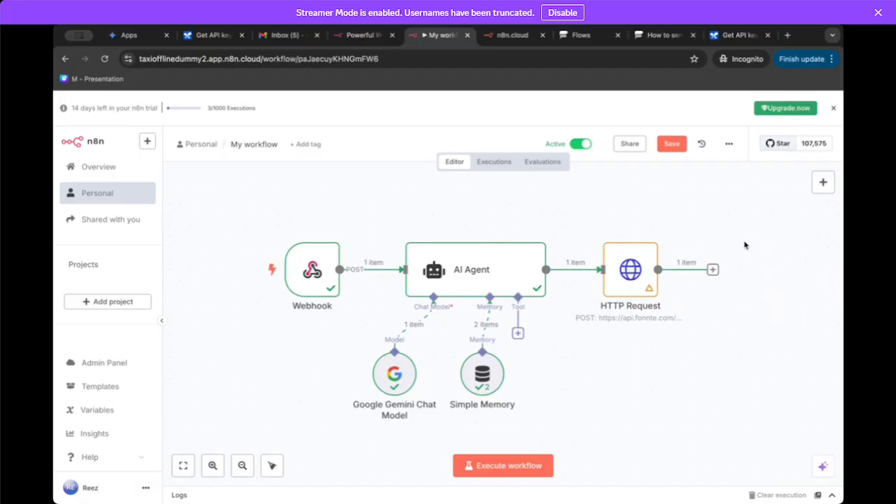
{"action": "left_click", "coordinate": [824, 183]}
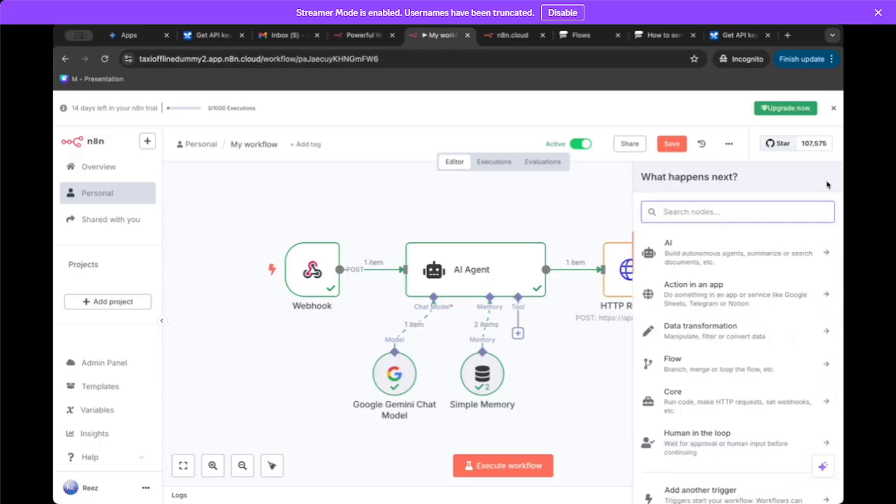
{"action": "scroll", "coordinate": [728, 359], "scroll_direction": "down", "scroll_amount": 1}
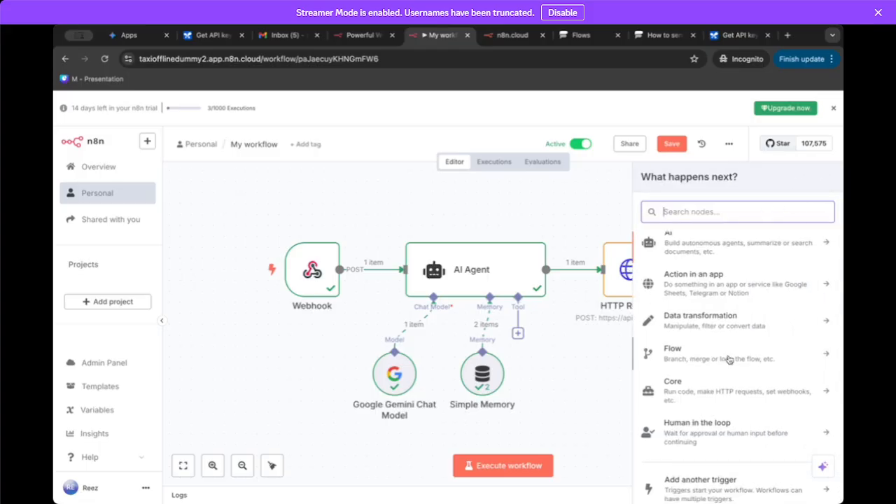
{"action": "scroll", "coordinate": [729, 359], "scroll_direction": "down", "scroll_amount": 2}
{"action": "scroll", "coordinate": [728, 359], "scroll_direction": "up", "scroll_amount": 3}
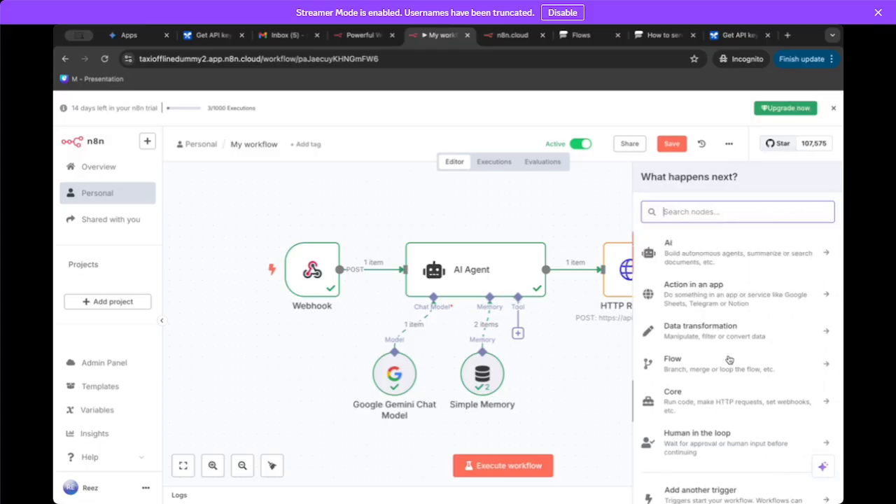
{"action": "left_click", "coordinate": [564, 226]}
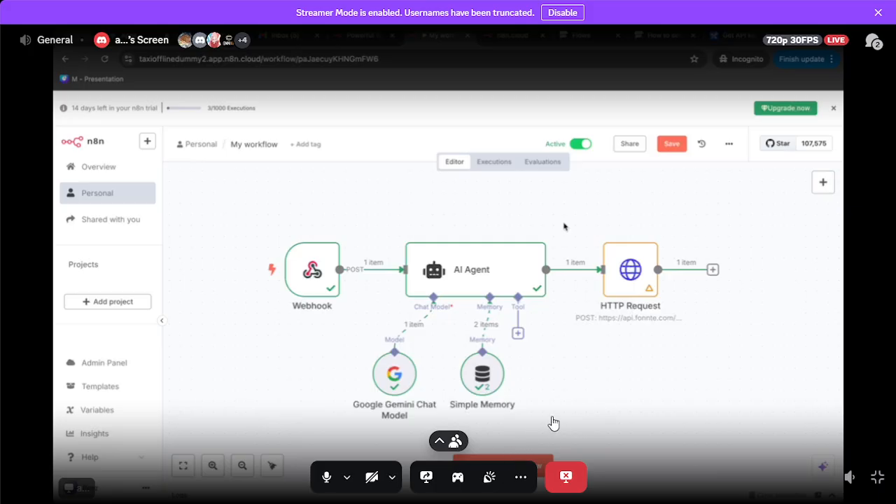
{"action": "left_click", "coordinate": [442, 441]}
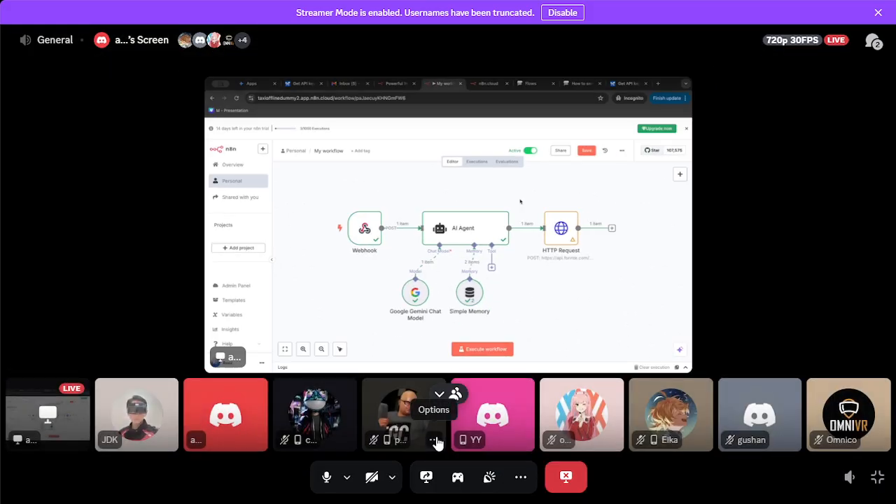
{"action": "left_click", "coordinate": [452, 395]}
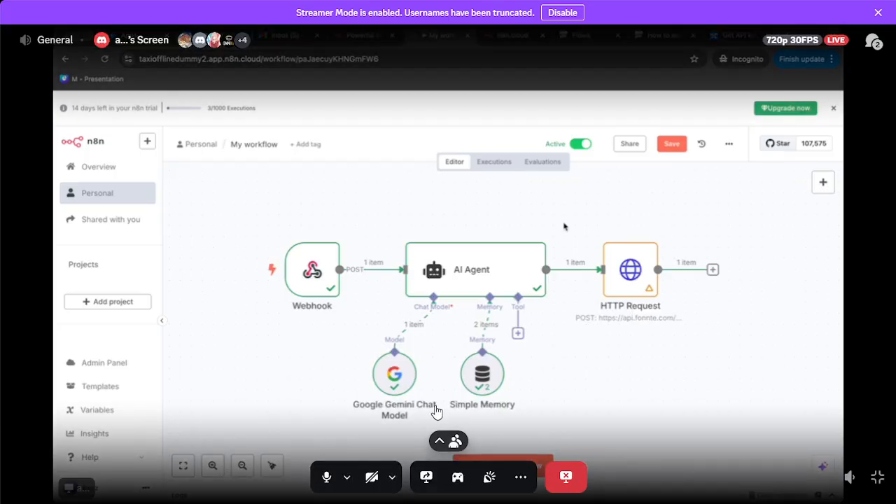
{"action": "left_click", "coordinate": [438, 444]}
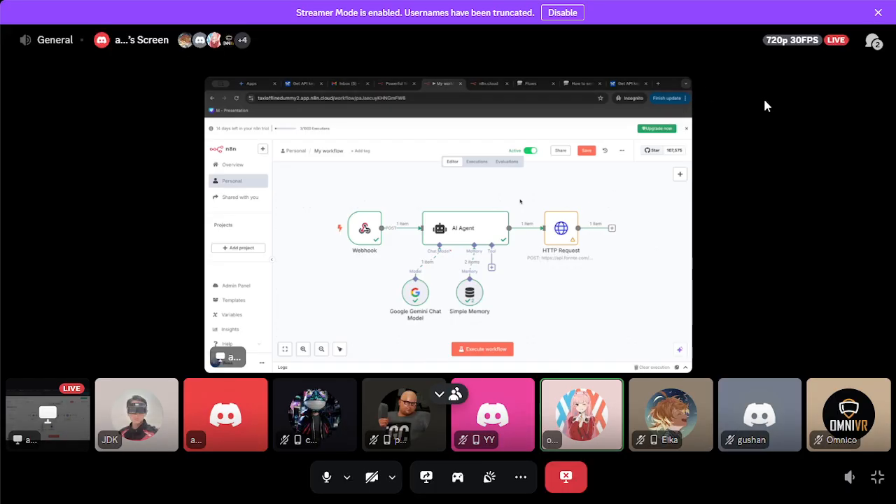
{"action": "left_click", "coordinate": [447, 395]}
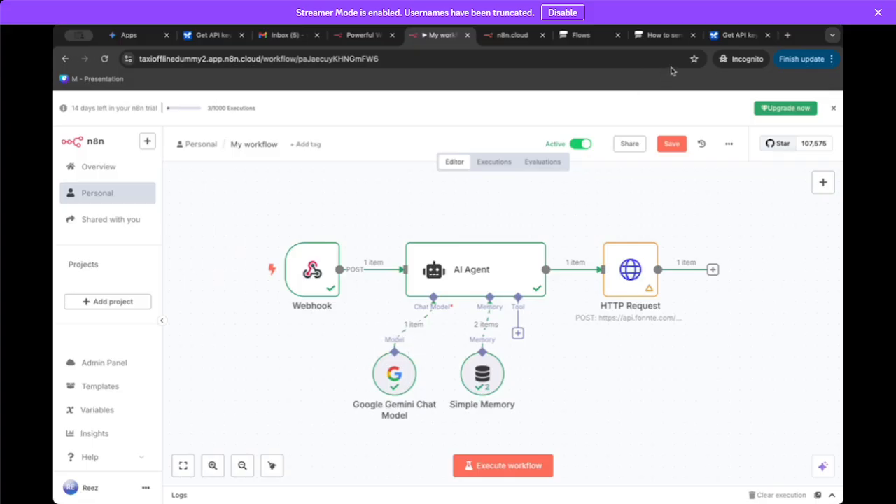
Step: Dismiss Google AI Studio's new API key notice, review the Gemini API usage charts, and go back to the n8n workflow
{"action": "left_click", "coordinate": [731, 40]}
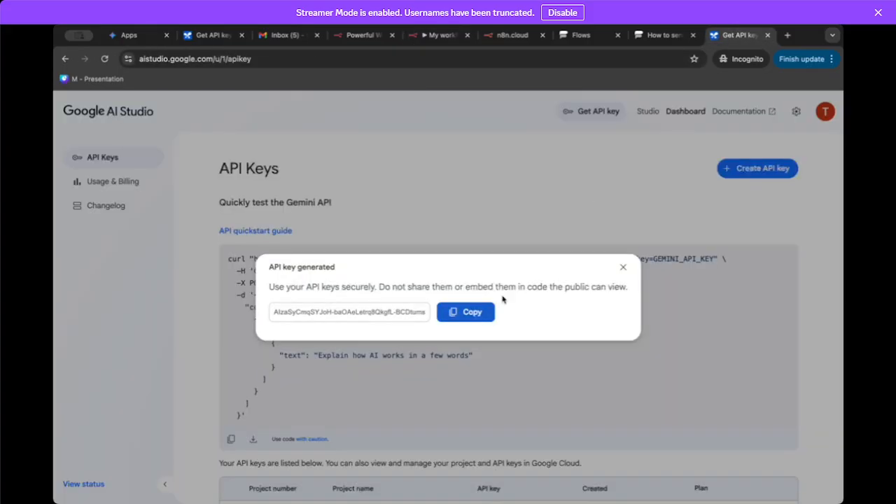
{"action": "left_click", "coordinate": [621, 270]}
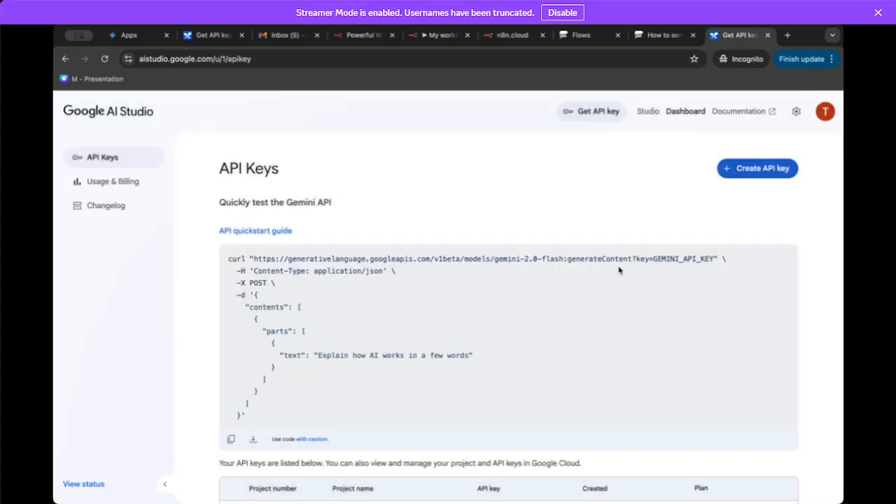
{"action": "left_click", "coordinate": [128, 185]}
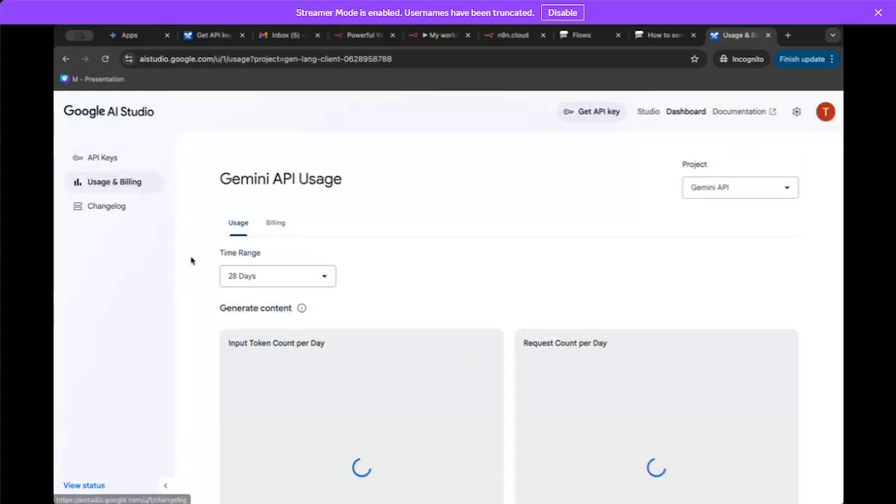
{"action": "scroll", "coordinate": [217, 376], "scroll_direction": "down", "scroll_amount": 2}
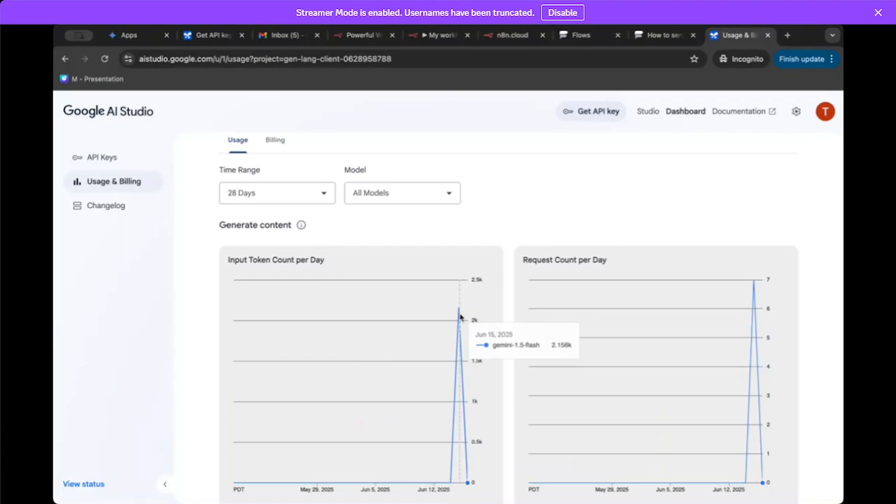
{"action": "left_click", "coordinate": [359, 41]}
{"action": "left_click", "coordinate": [438, 35]}
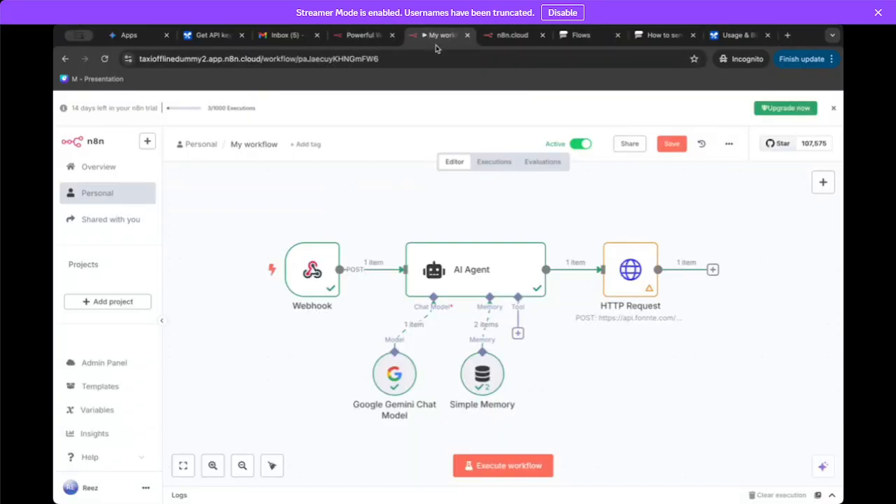
Step: Open the AI Agent node's settings and look over its prompt text
{"action": "double_click", "coordinate": [480, 259]}
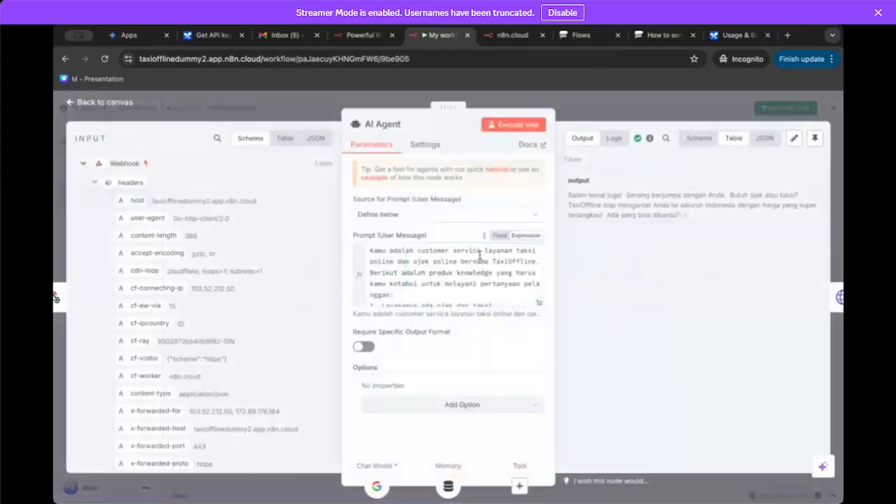
{"action": "left_click", "coordinate": [371, 252]}
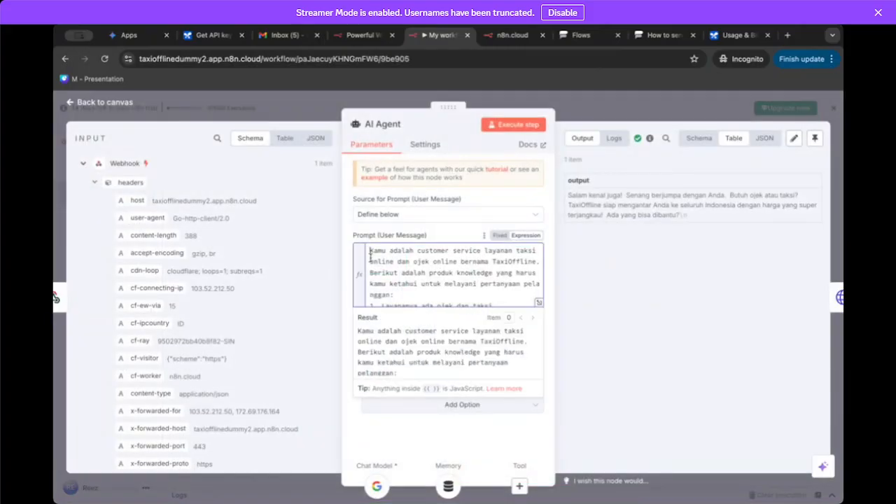
{"action": "left_click_drag", "start_coordinate": [372, 252], "coordinate": [488, 299]}
{"action": "left_click", "coordinate": [473, 283]}
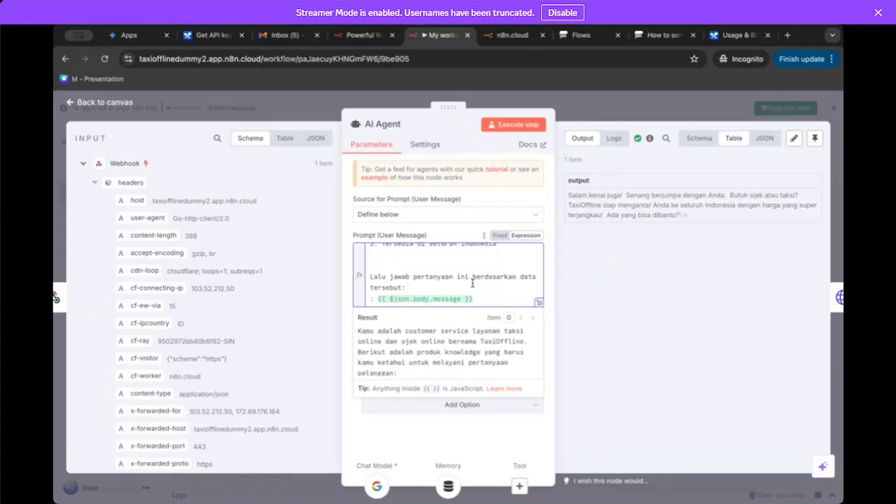
{"action": "scroll", "coordinate": [473, 283], "scroll_direction": "up", "scroll_amount": 5}
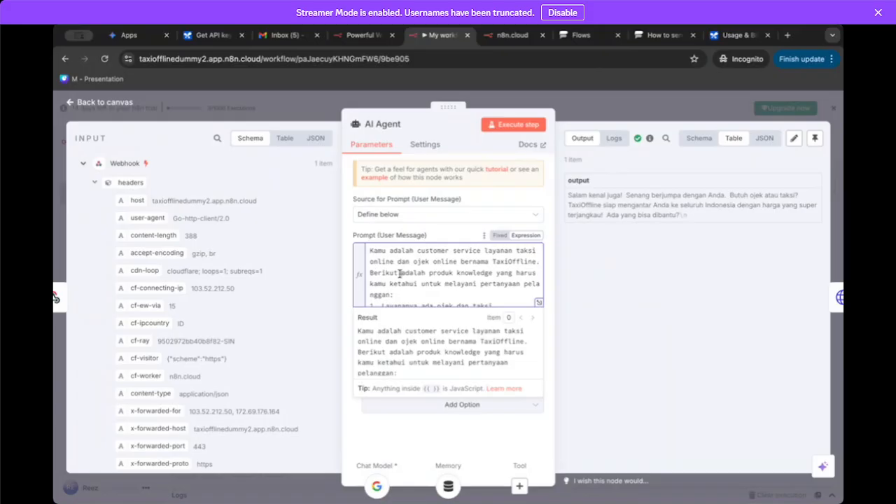
{"action": "scroll", "coordinate": [400, 273], "scroll_direction": "down", "scroll_amount": 5}
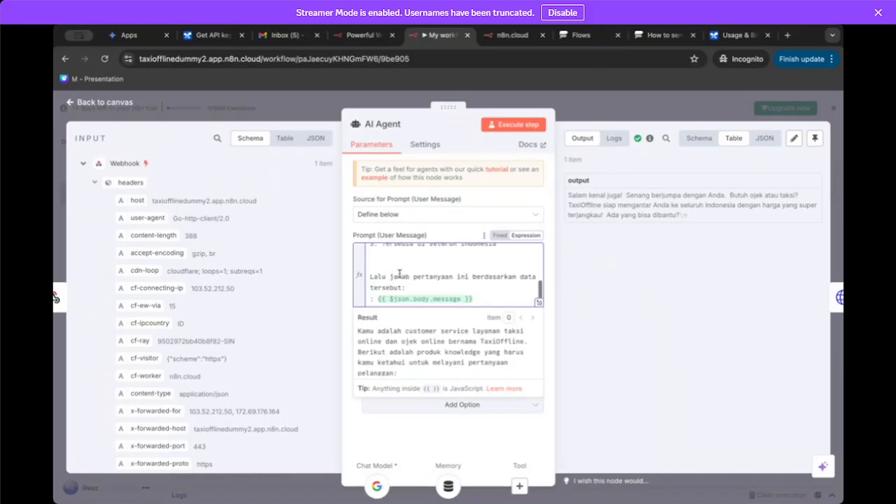
Step: Recheck the Gemini API usage, then return to n8n and close the AI Agent settings
{"action": "left_click", "coordinate": [736, 37]}
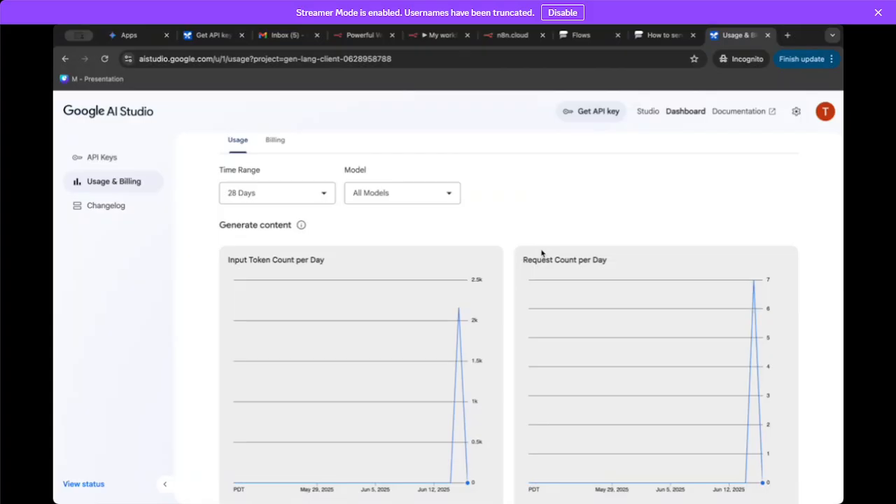
{"action": "left_click", "coordinate": [441, 35]}
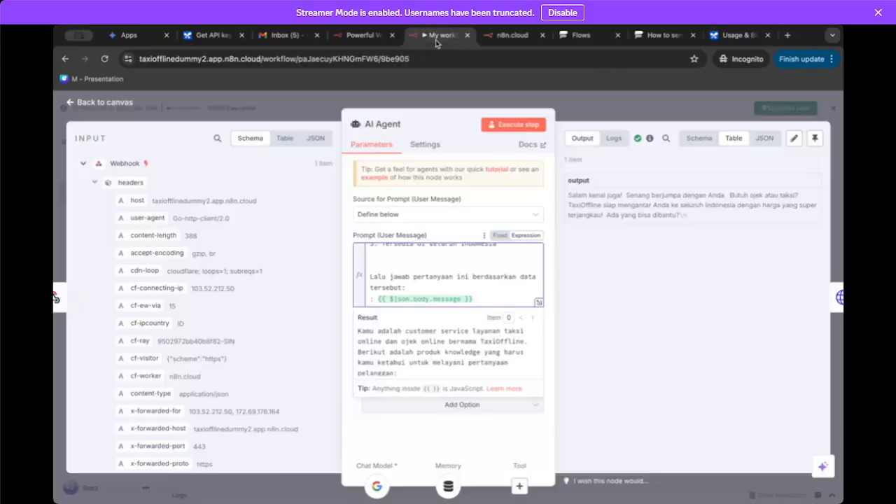
{"action": "left_click", "coordinate": [615, 117]}
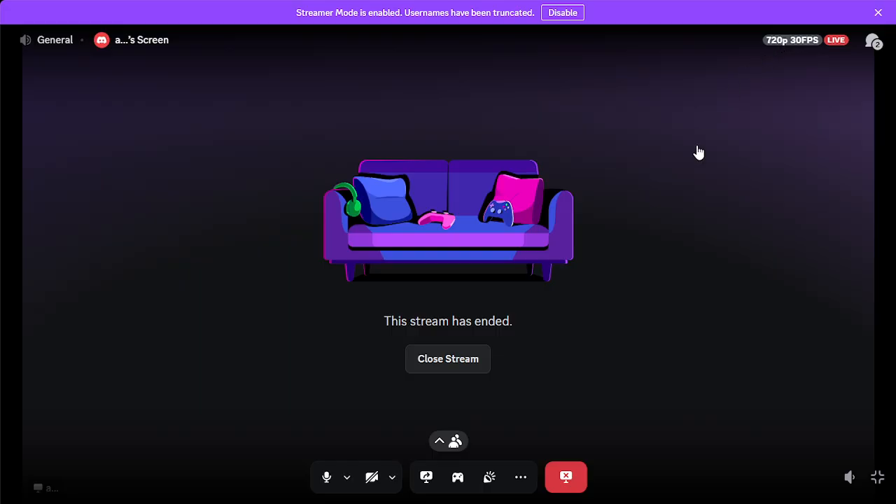
Step: Open and close the More Options menu in the Discord call controls
{"action": "left_click", "coordinate": [519, 479]}
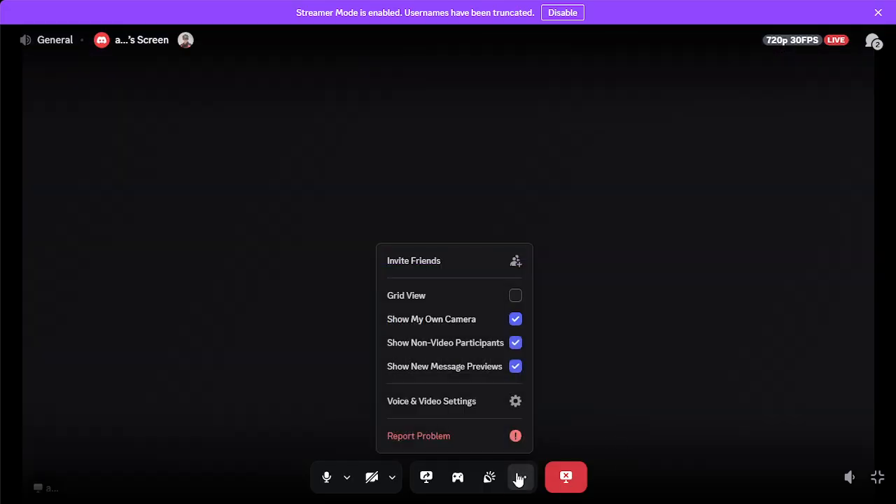
{"action": "left_click", "coordinate": [519, 479]}
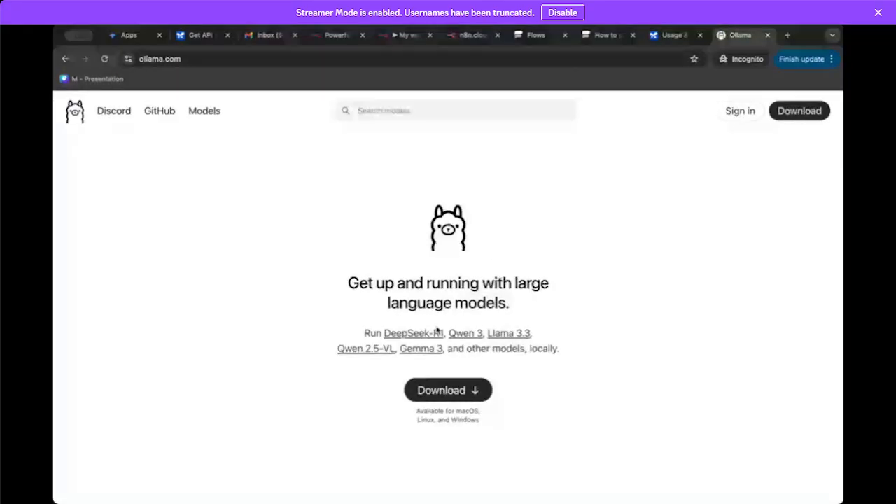
Step: Go to the Ollama Models page, which lists deepseek-r1, gemma3 and qwen3
{"action": "mouse_move", "coordinate": [747, 244]}
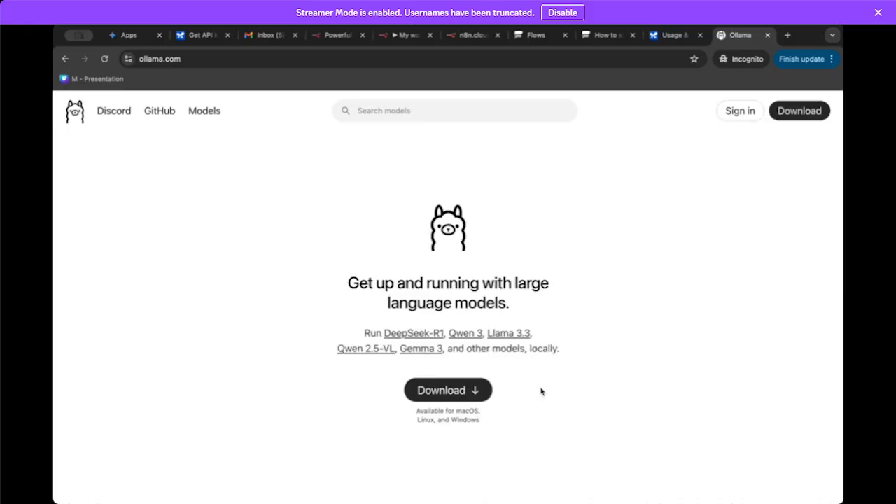
{"action": "left_click", "coordinate": [204, 111]}
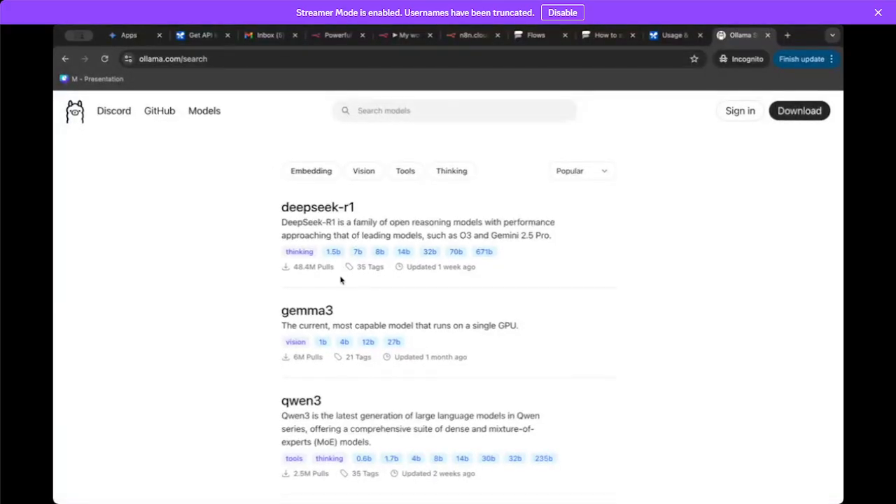
{"action": "left_click", "coordinate": [509, 238]}
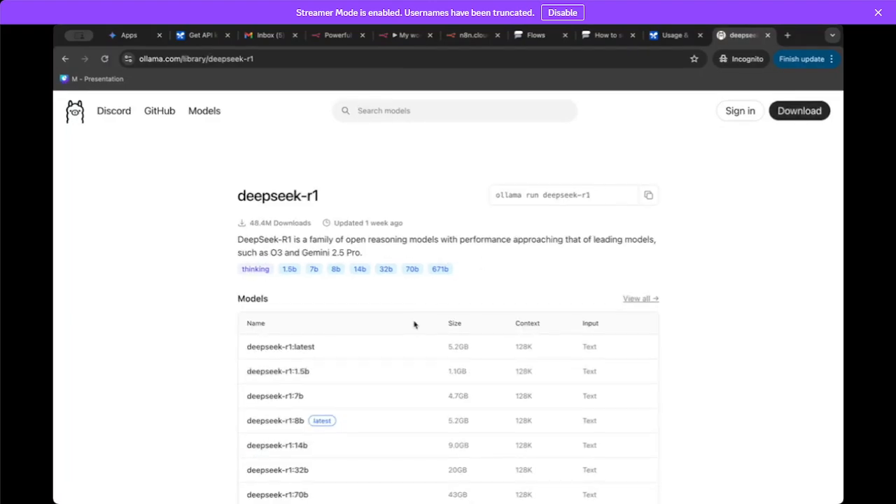
{"action": "scroll", "coordinate": [414, 324], "scroll_direction": "down", "scroll_amount": 6}
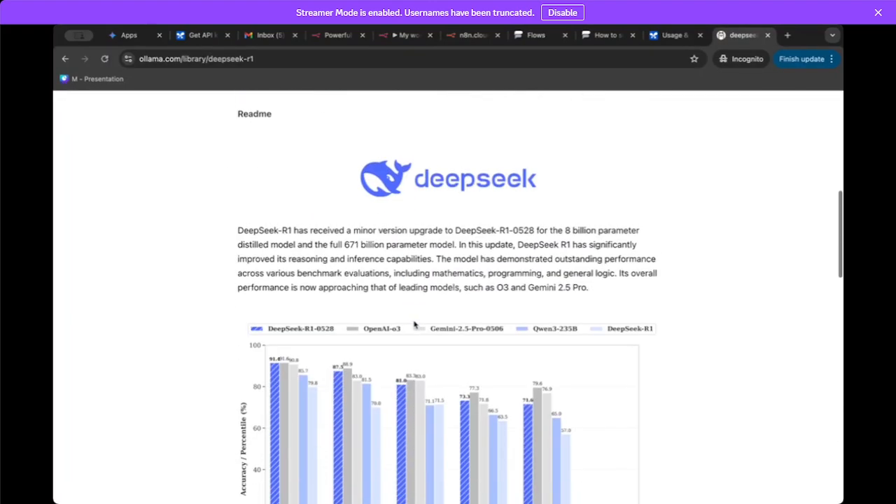
{"action": "scroll", "coordinate": [414, 324], "scroll_direction": "down", "scroll_amount": 8}
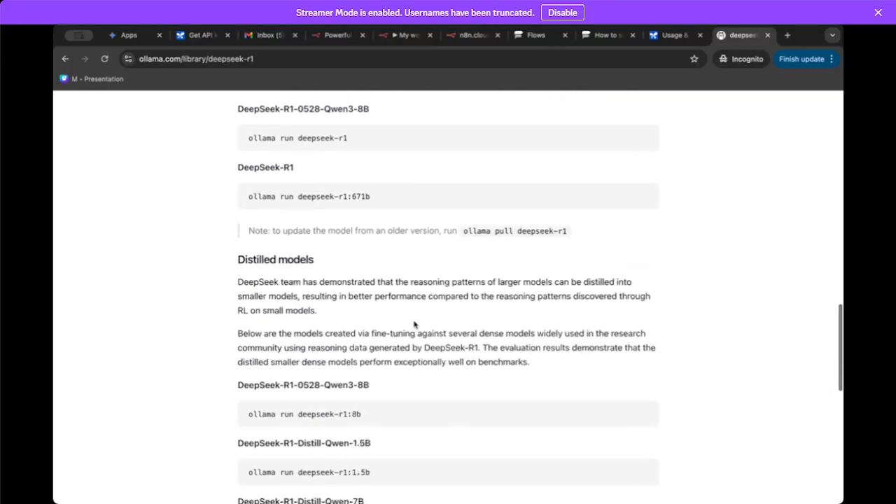
{"action": "scroll", "coordinate": [414, 324], "scroll_direction": "down", "scroll_amount": 8}
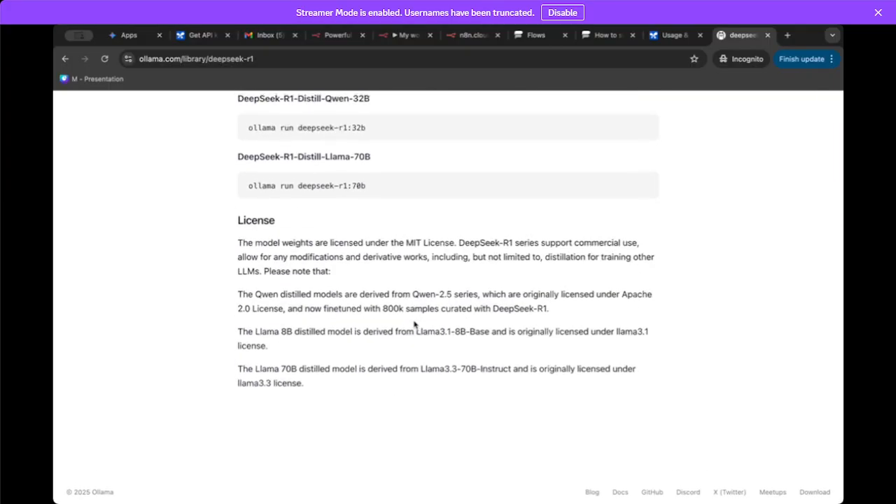
{"action": "scroll", "coordinate": [414, 324], "scroll_direction": "up", "scroll_amount": 20}
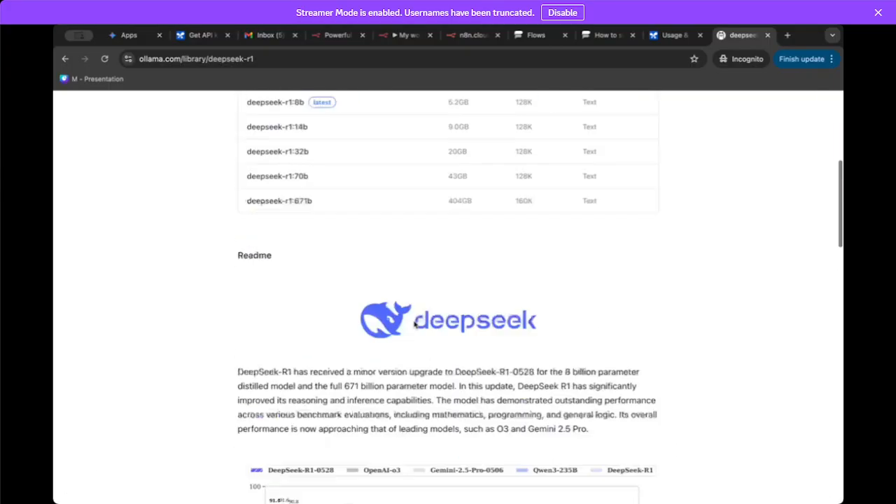
{"action": "scroll", "coordinate": [414, 324], "scroll_direction": "up", "scroll_amount": 1}
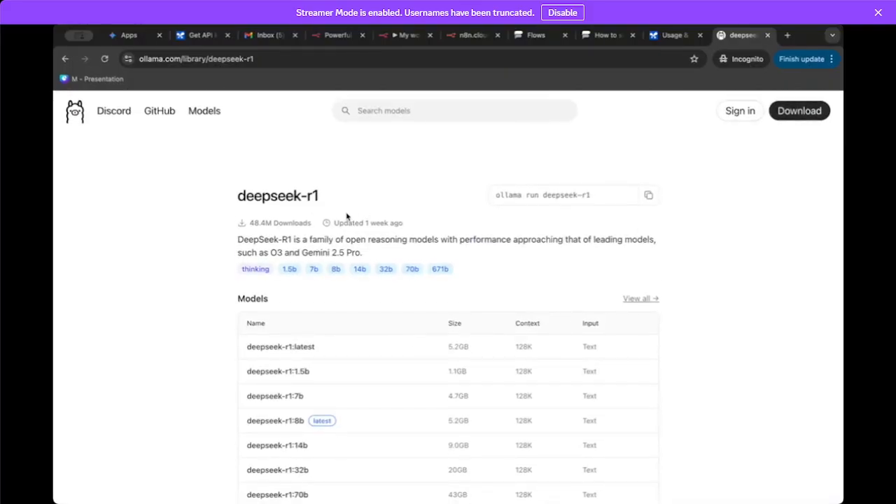
{"action": "left_click", "coordinate": [65, 59]}
{"action": "scroll", "coordinate": [337, 352], "scroll_direction": "down", "scroll_amount": 5}
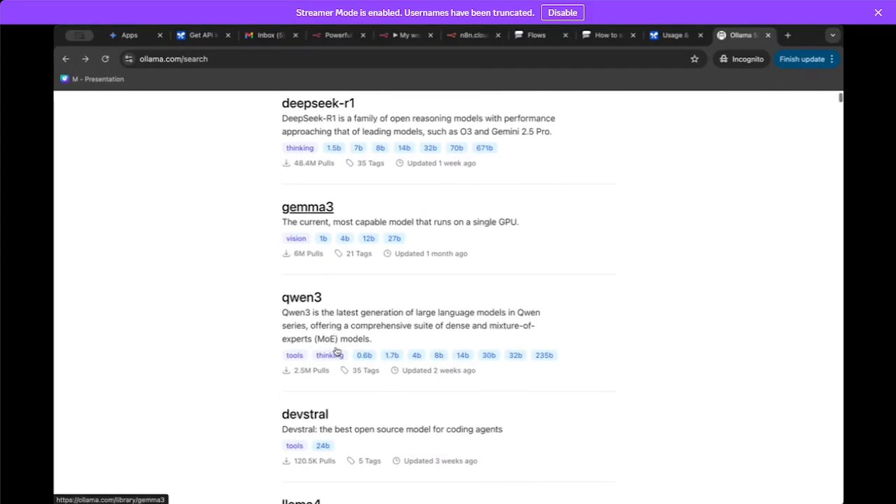
{"action": "scroll", "coordinate": [337, 351], "scroll_direction": "down", "scroll_amount": 3}
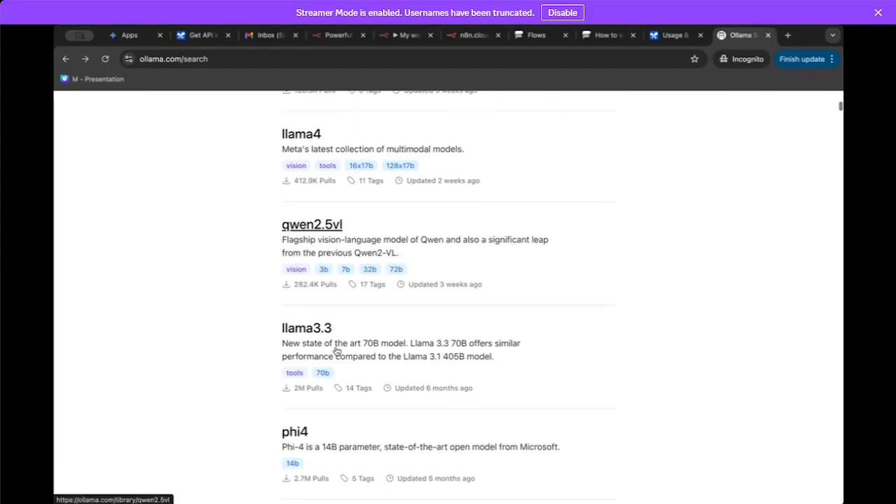
{"action": "scroll", "coordinate": [337, 352], "scroll_direction": "down", "scroll_amount": 4}
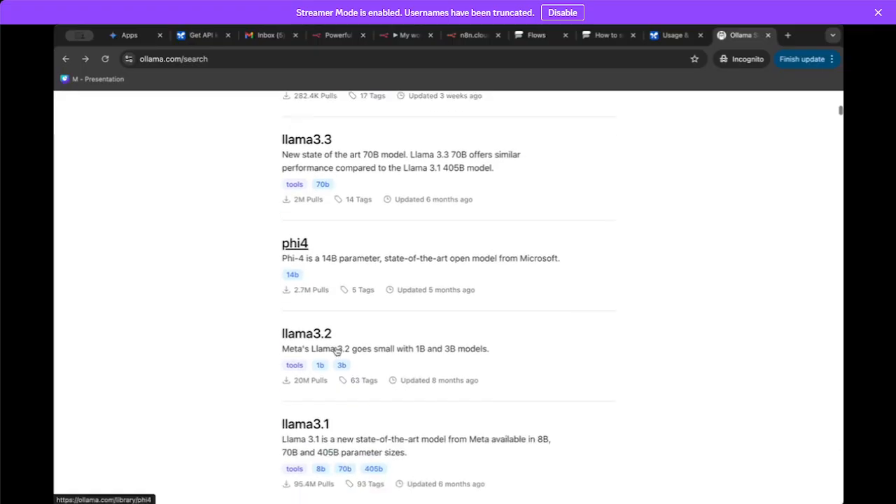
{"action": "scroll", "coordinate": [337, 352], "scroll_direction": "down", "scroll_amount": 3}
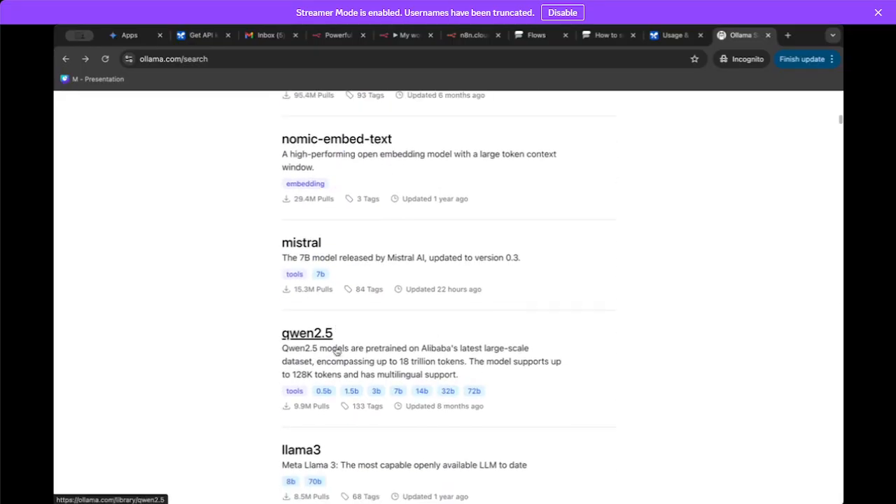
{"action": "scroll", "coordinate": [337, 352], "scroll_direction": "down", "scroll_amount": 2}
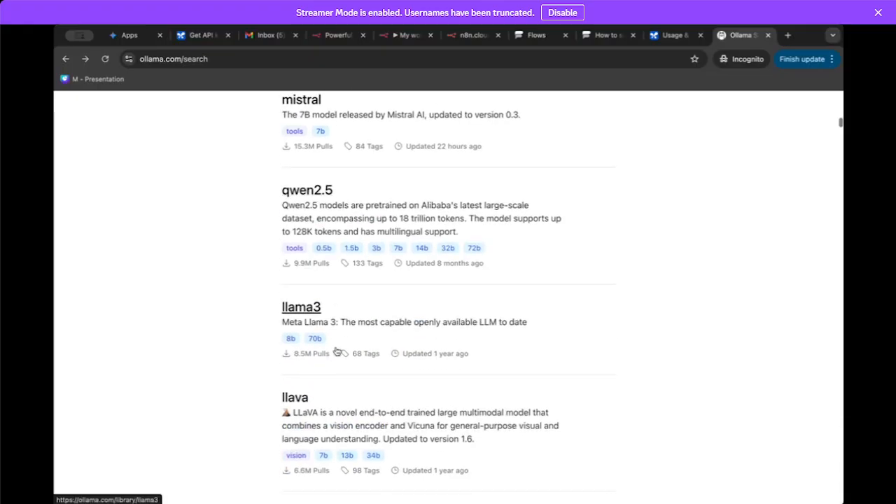
{"action": "scroll", "coordinate": [336, 352], "scroll_direction": "down", "scroll_amount": 3}
{"action": "scroll", "coordinate": [337, 352], "scroll_direction": "down", "scroll_amount": 2}
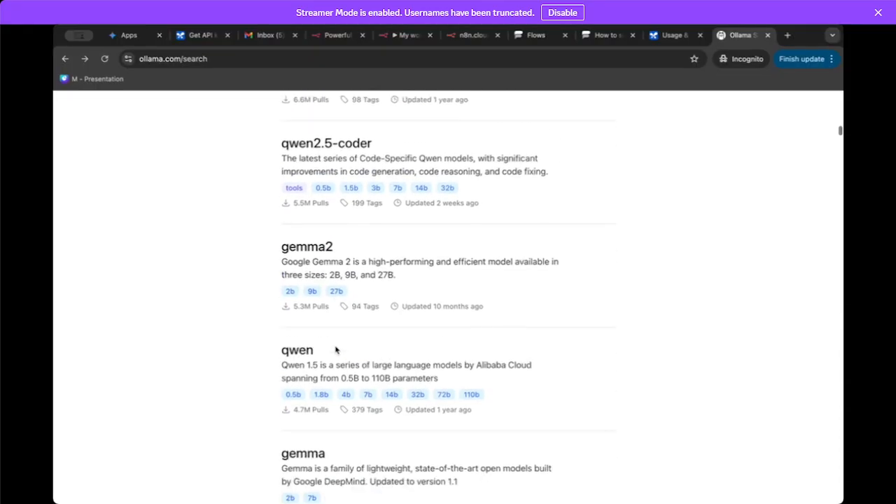
{"action": "scroll", "coordinate": [337, 352], "scroll_direction": "down", "scroll_amount": 1}
{"action": "scroll", "coordinate": [336, 350], "scroll_direction": "down", "scroll_amount": 1}
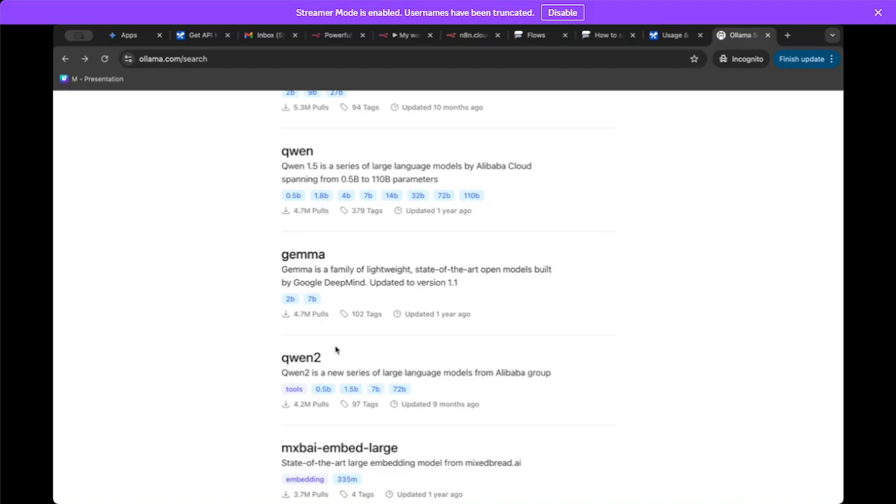
{"action": "scroll", "coordinate": [336, 350], "scroll_direction": "down", "scroll_amount": 8}
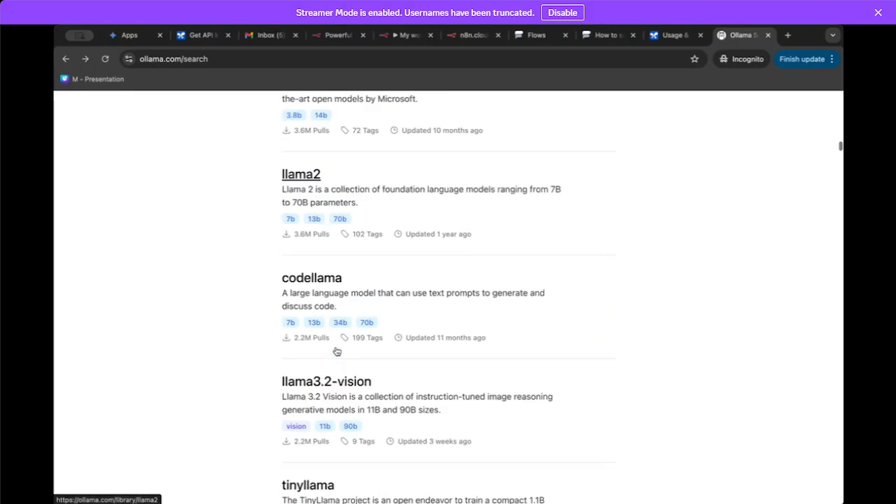
{"action": "scroll", "coordinate": [336, 350], "scroll_direction": "up", "scroll_amount": 10}
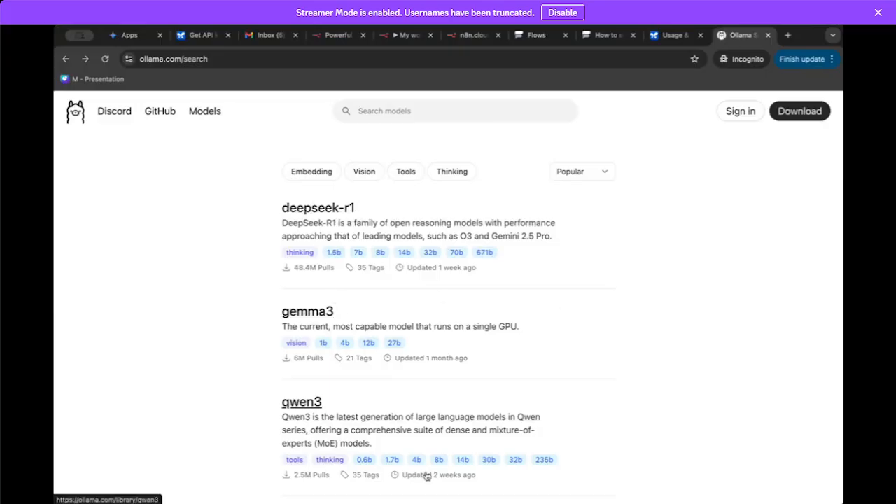
{"action": "scroll", "coordinate": [364, 290], "scroll_direction": "down", "scroll_amount": 4}
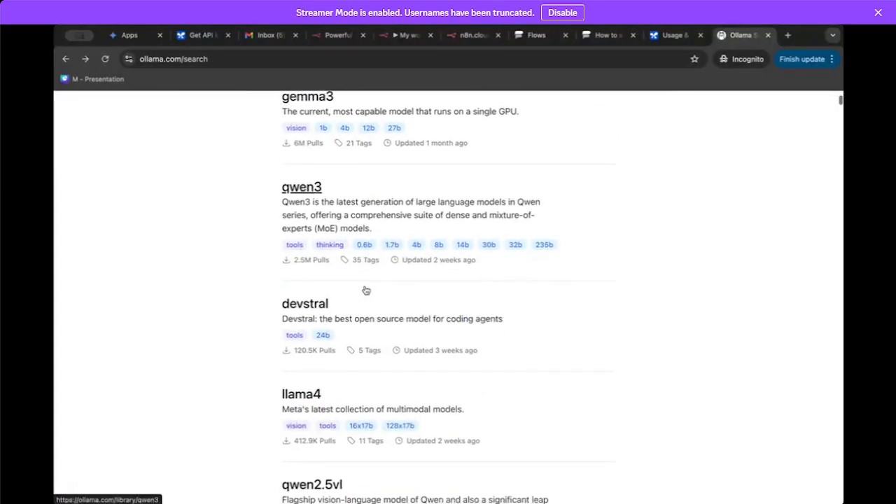
{"action": "scroll", "coordinate": [365, 290], "scroll_direction": "down", "scroll_amount": 1}
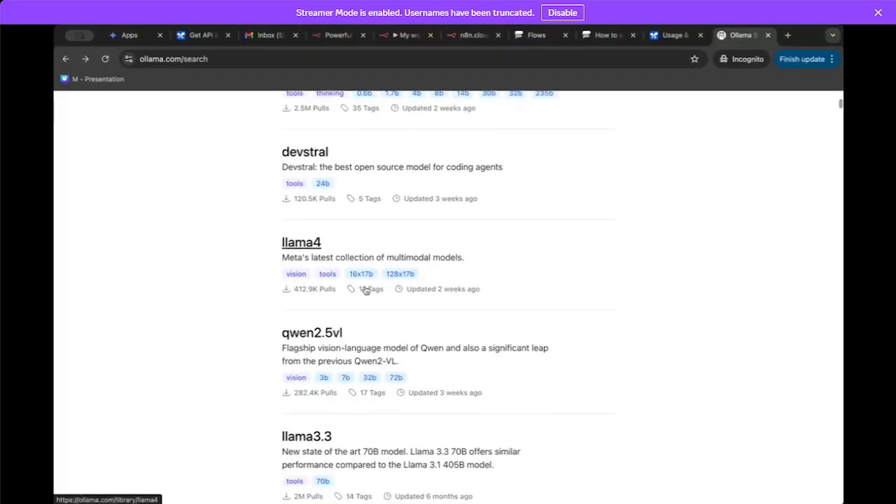
{"action": "scroll", "coordinate": [366, 290], "scroll_direction": "down", "scroll_amount": 1}
{"action": "scroll", "coordinate": [366, 290], "scroll_direction": "down", "scroll_amount": 1}
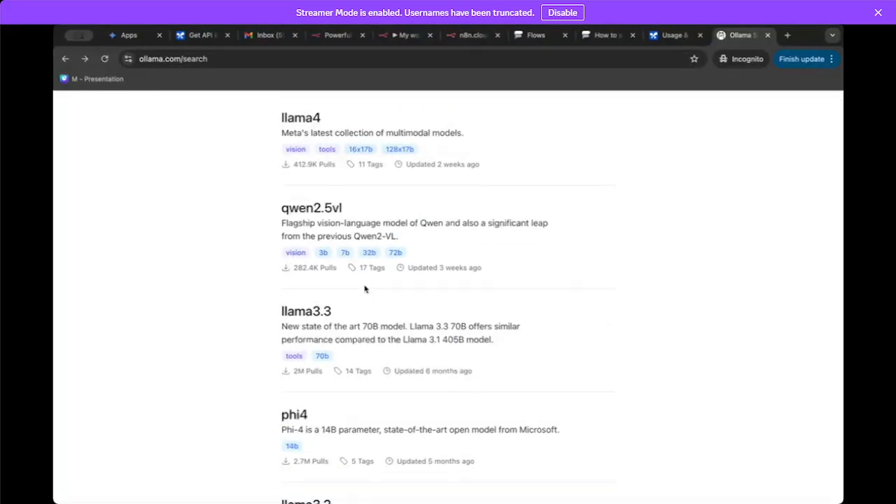
{"action": "scroll", "coordinate": [364, 288], "scroll_direction": "down", "scroll_amount": 2}
{"action": "scroll", "coordinate": [365, 289], "scroll_direction": "up", "scroll_amount": 9}
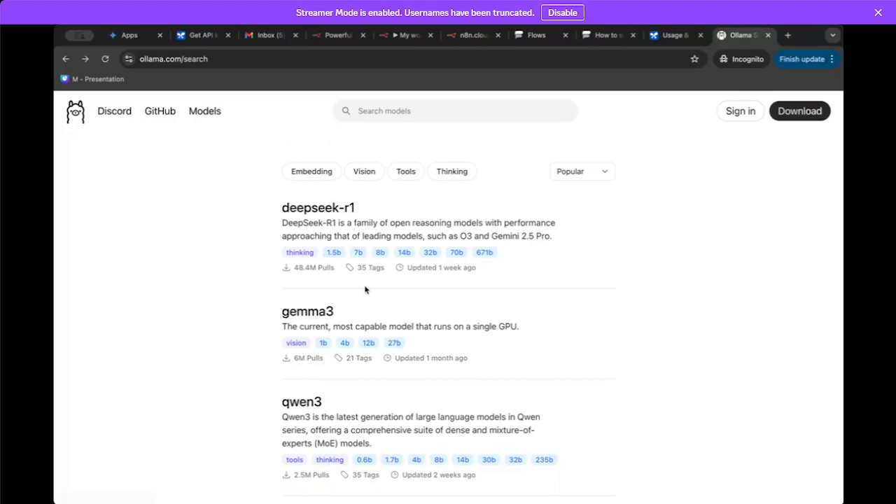
Step: Search Google for 'venom' in a new tab, then refine the search to 'venom whatsapp'
{"action": "left_click", "coordinate": [787, 35]}
{"action": "type", "text": "venom"}
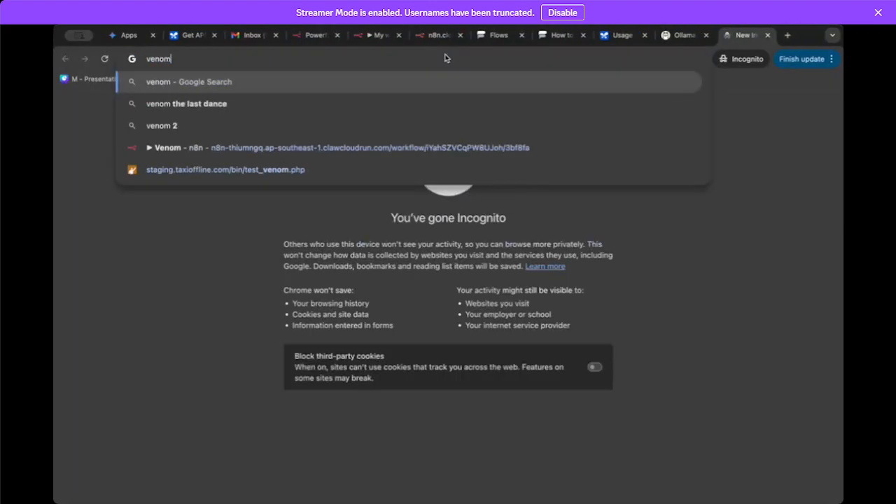
{"action": "key", "text": "Return"}
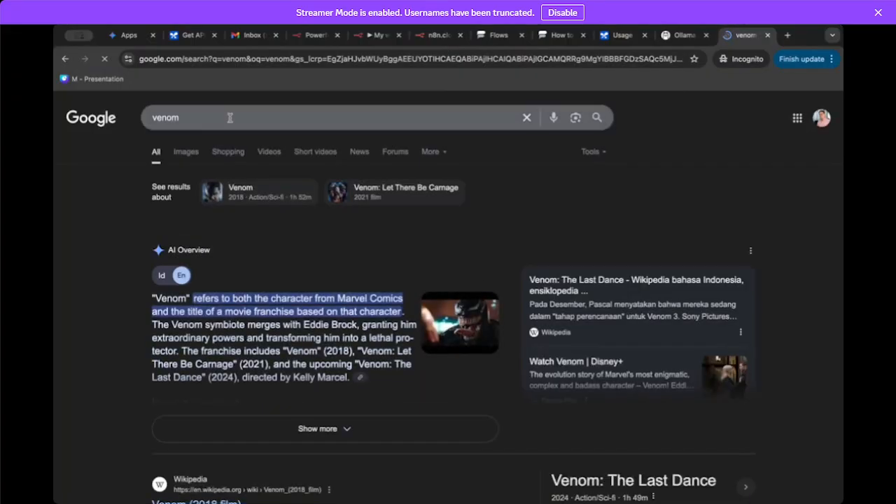
{"action": "scroll", "coordinate": [228, 324], "scroll_direction": "down", "scroll_amount": 6}
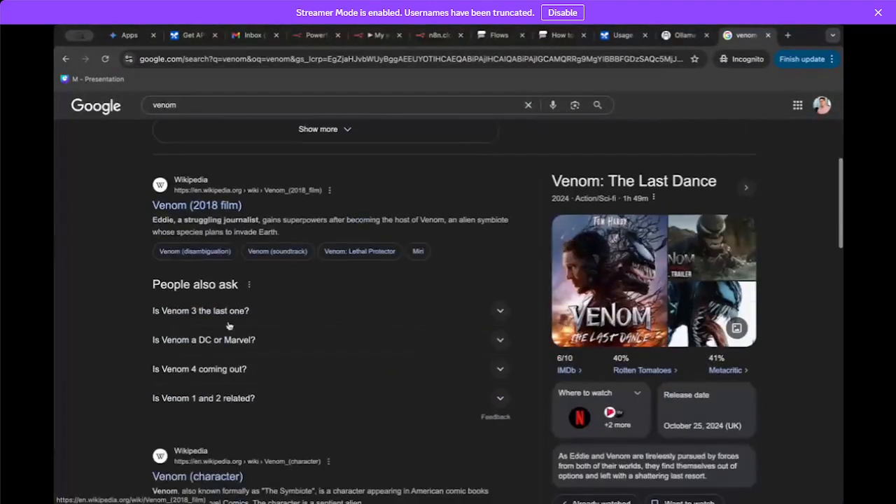
{"action": "scroll", "coordinate": [227, 324], "scroll_direction": "down", "scroll_amount": 6}
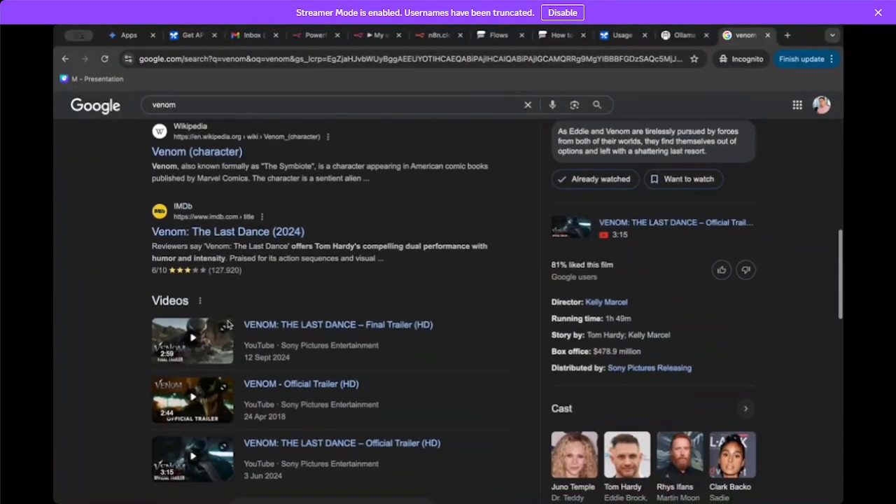
{"action": "scroll", "coordinate": [228, 324], "scroll_direction": "down", "scroll_amount": 2}
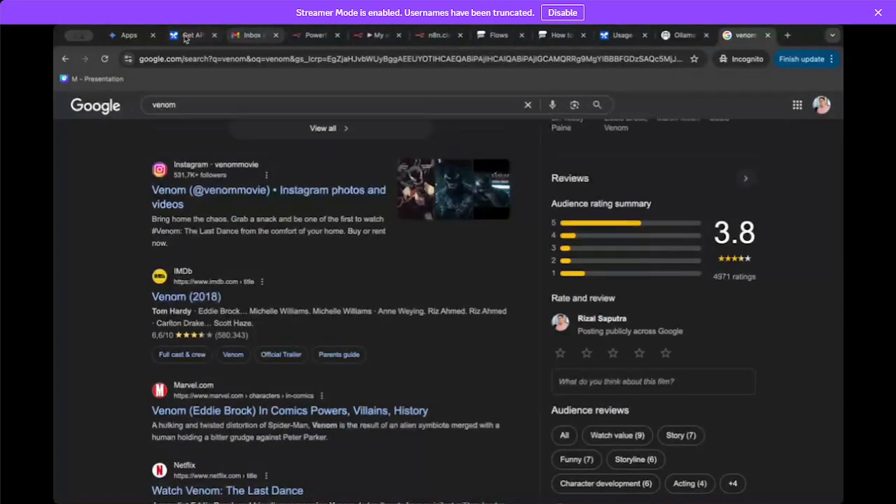
{"action": "left_click", "coordinate": [191, 105]}
{"action": "type", "text": "whatsapp"}
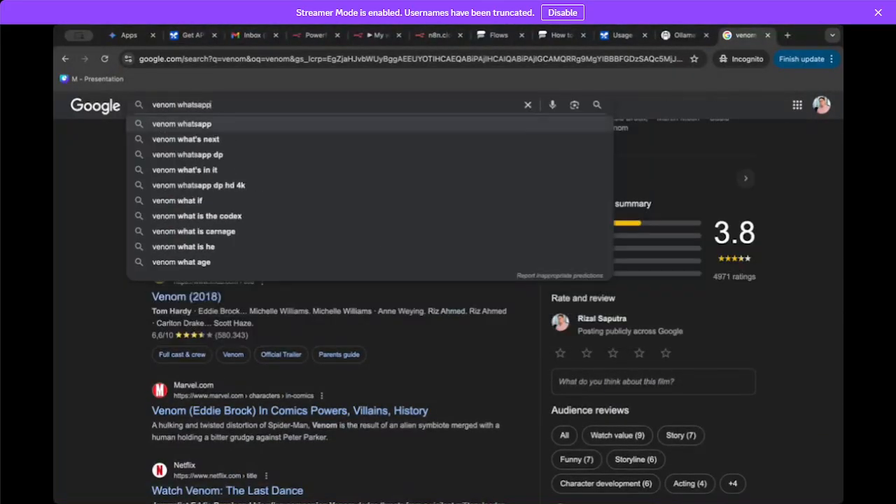
{"action": "left_click", "coordinate": [189, 124]}
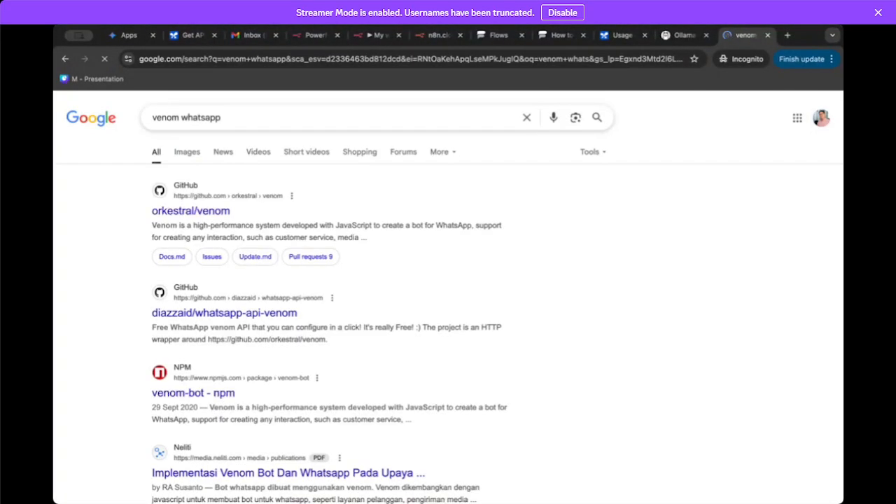
Step: Open the orkestral/venom repository and scroll to the Getting started client.onMessage example
{"action": "left_click", "coordinate": [204, 212]}
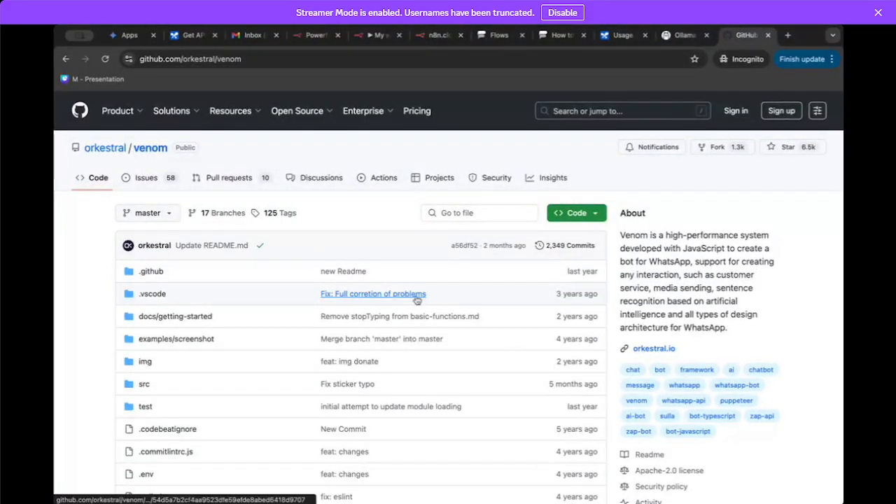
{"action": "scroll", "coordinate": [416, 299], "scroll_direction": "down", "scroll_amount": 7}
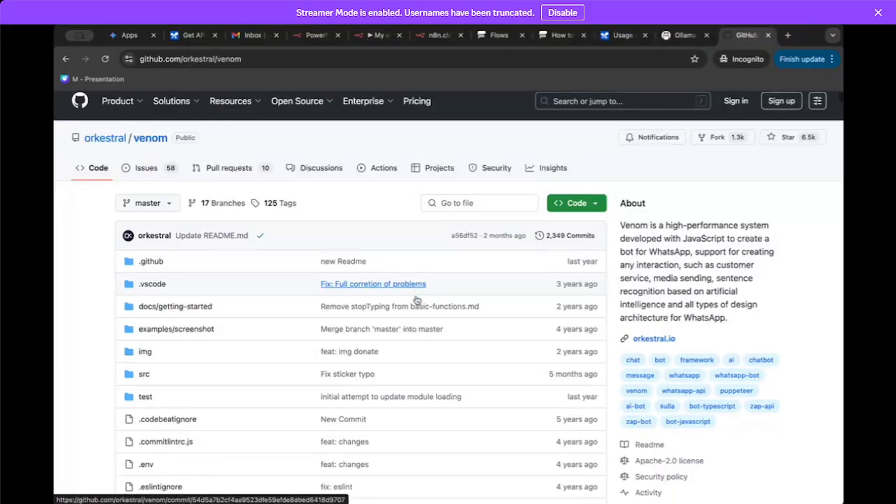
{"action": "scroll", "coordinate": [415, 299], "scroll_direction": "down", "scroll_amount": 5}
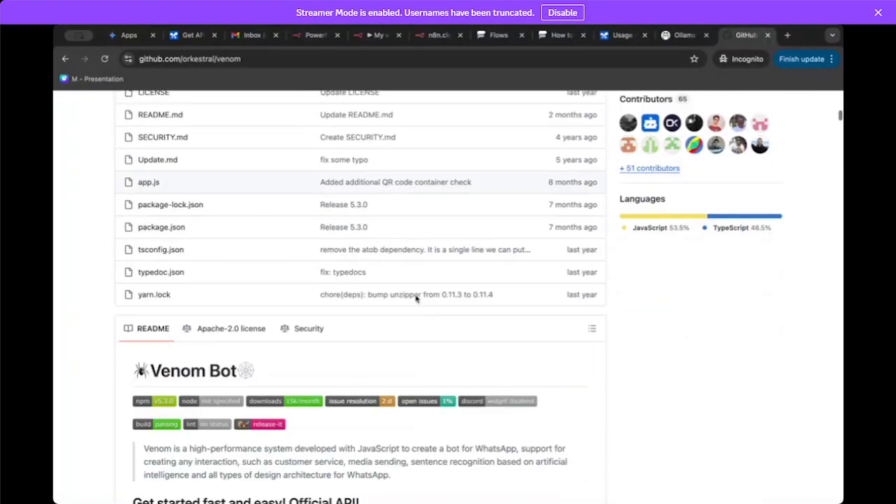
{"action": "scroll", "coordinate": [416, 299], "scroll_direction": "down", "scroll_amount": 8}
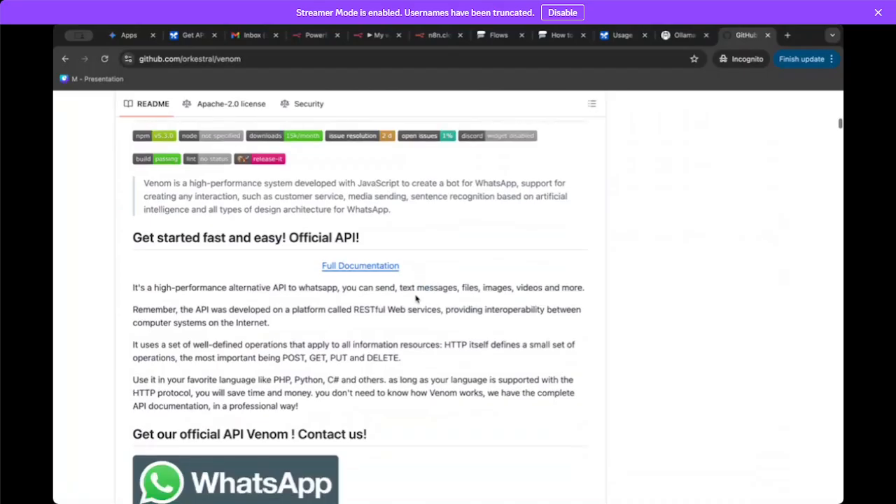
{"action": "scroll", "coordinate": [416, 299], "scroll_direction": "down", "scroll_amount": 8}
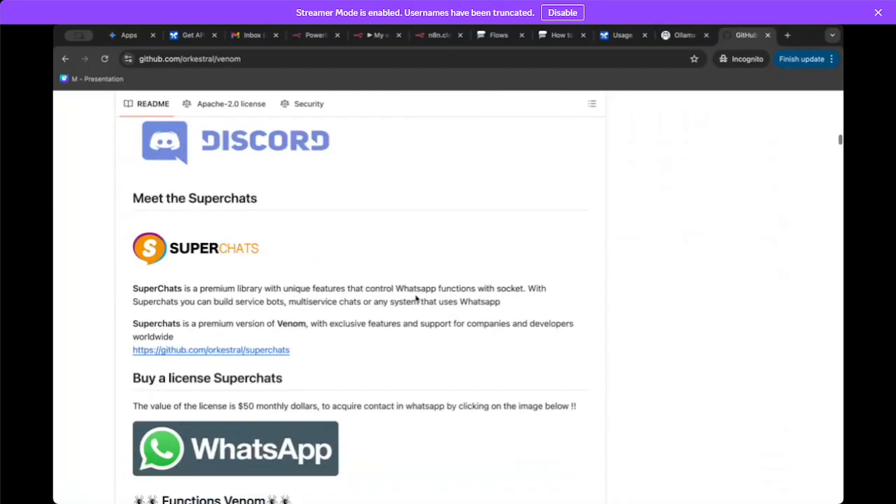
{"action": "scroll", "coordinate": [416, 299], "scroll_direction": "down", "scroll_amount": 4}
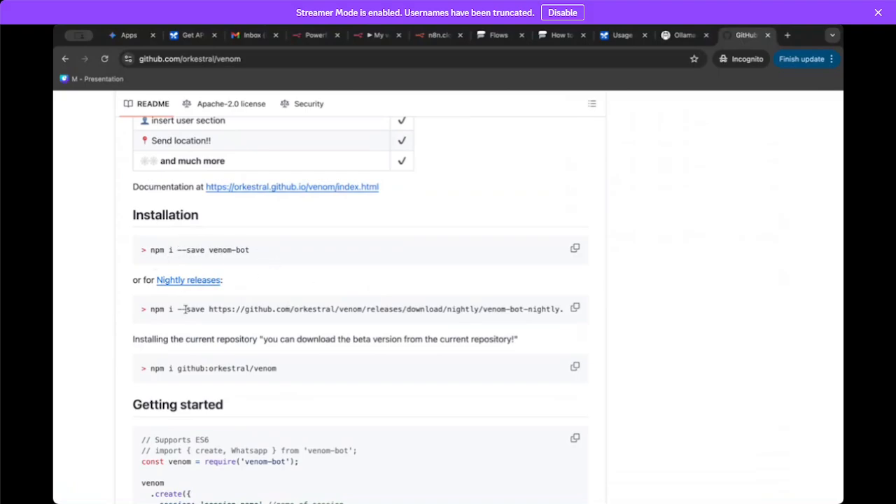
{"action": "scroll", "coordinate": [318, 340], "scroll_direction": "down", "scroll_amount": 3}
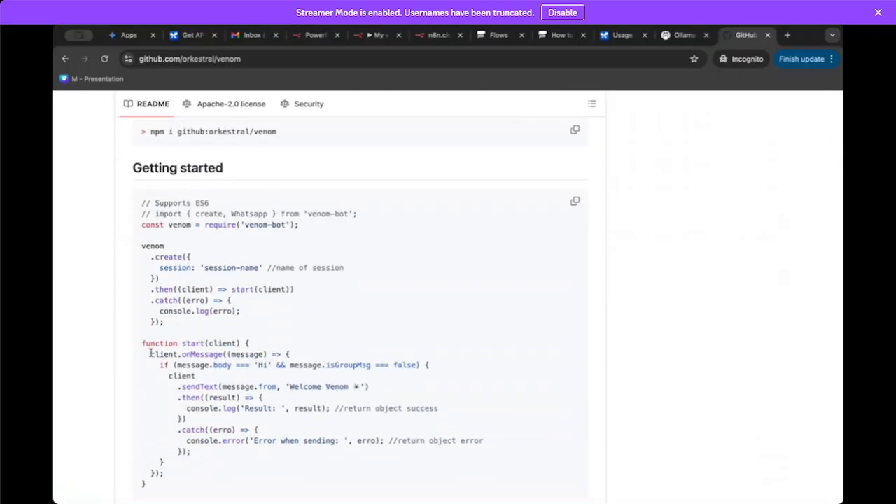
{"action": "left_click_drag", "start_coordinate": [150, 354], "coordinate": [275, 355]}
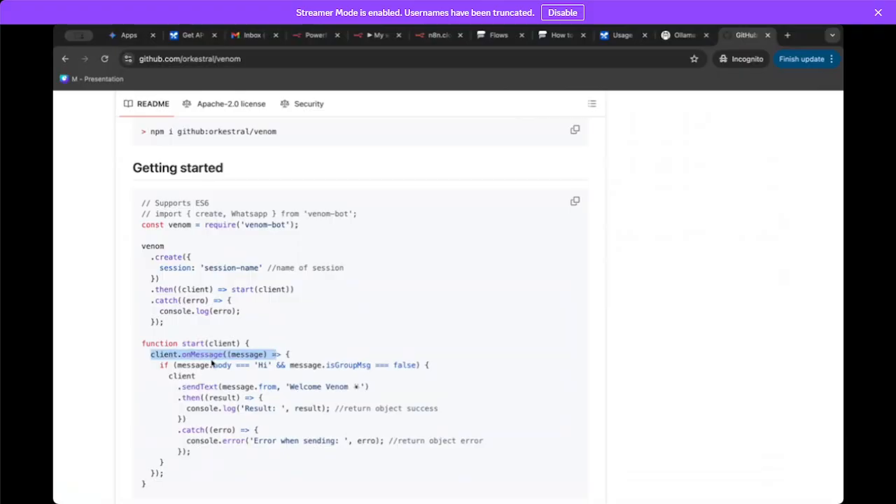
{"action": "left_click", "coordinate": [207, 356]}
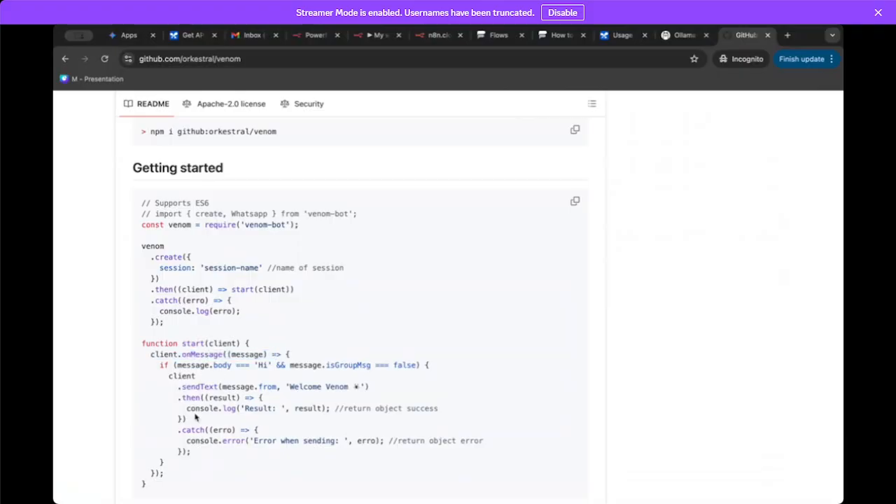
Step: Read further down the README, then switch back to Fonnte's PHP send-message docs
{"action": "scroll", "coordinate": [329, 423], "scroll_direction": "down", "scroll_amount": 2}
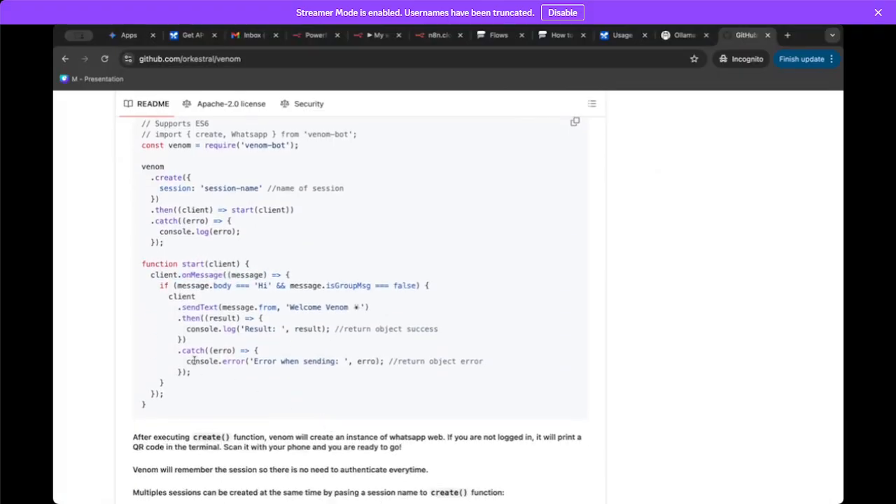
{"action": "scroll", "coordinate": [196, 363], "scroll_direction": "down", "scroll_amount": 5}
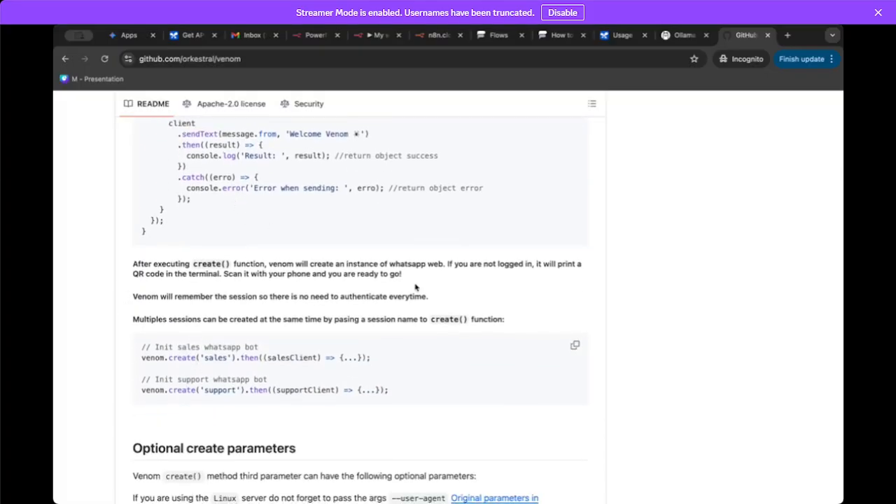
{"action": "scroll", "coordinate": [286, 198], "scroll_direction": "down", "scroll_amount": 9}
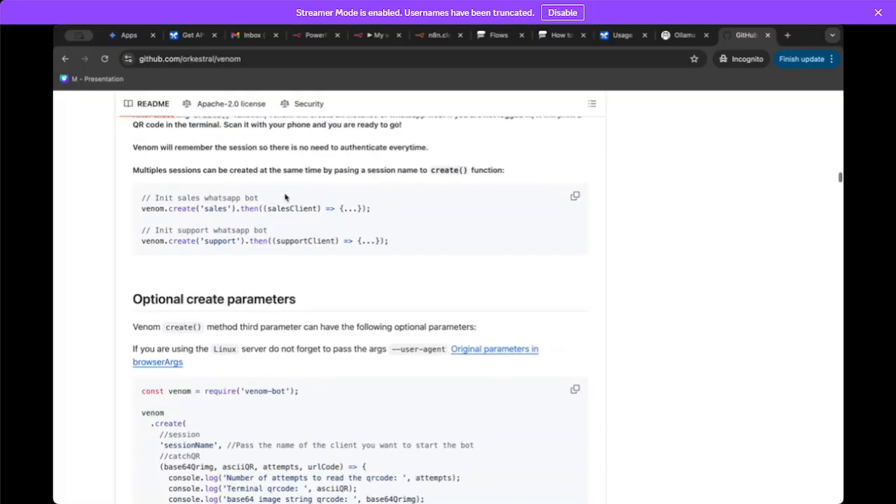
{"action": "scroll", "coordinate": [286, 198], "scroll_direction": "down", "scroll_amount": 6}
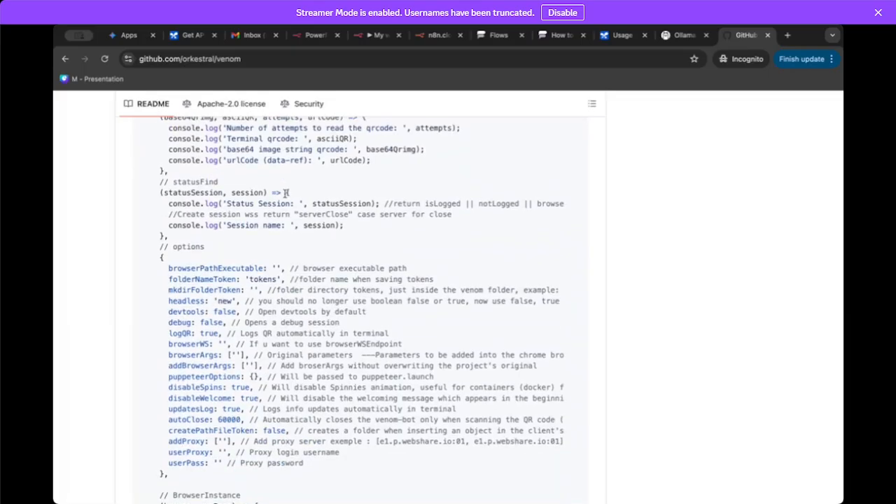
{"action": "scroll", "coordinate": [315, 260], "scroll_direction": "up", "scroll_amount": 15}
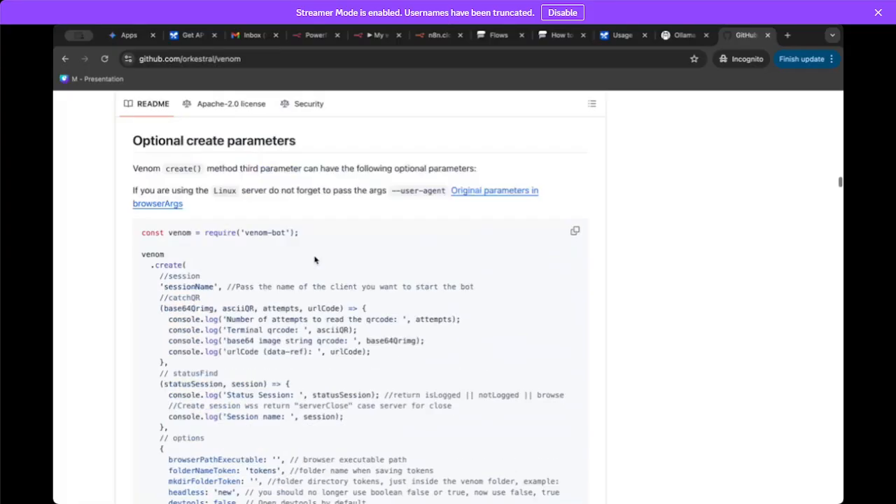
{"action": "scroll", "coordinate": [315, 260], "scroll_direction": "down", "scroll_amount": 2}
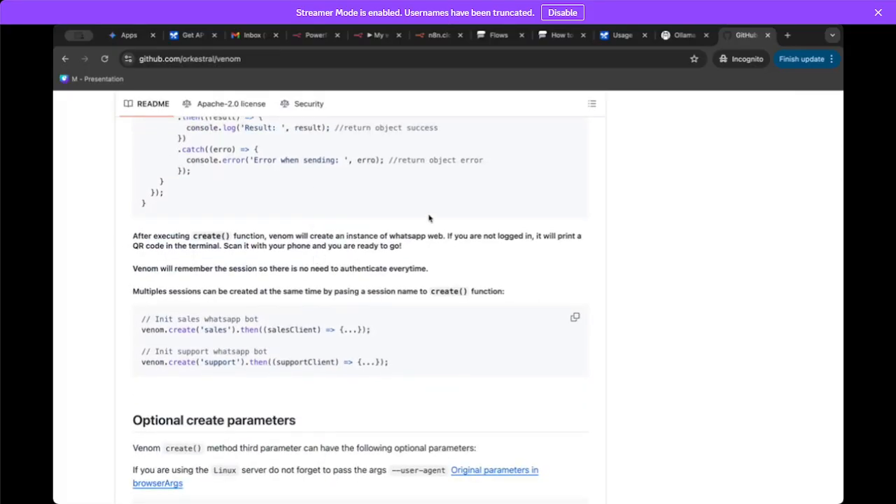
{"action": "left_click", "coordinate": [554, 37]}
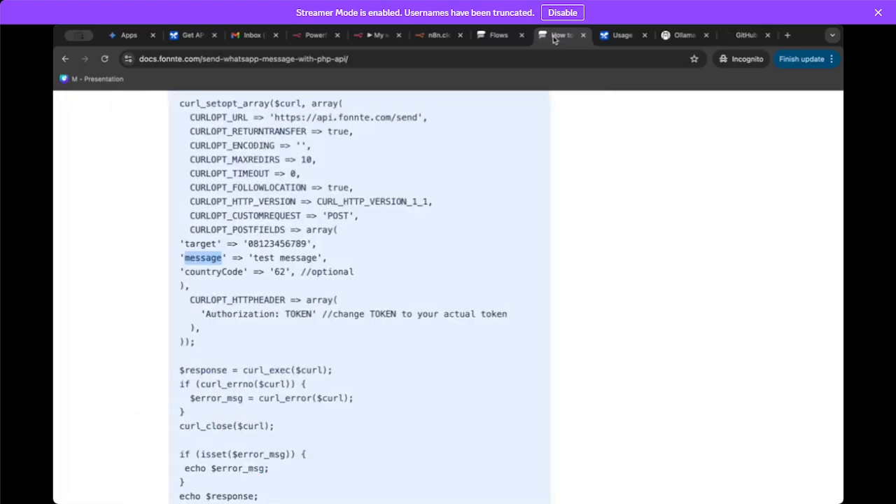
Step: View the webhook flow in Fonnte's flow builder, then return to the venom README's create() example
{"action": "left_click", "coordinate": [500, 35]}
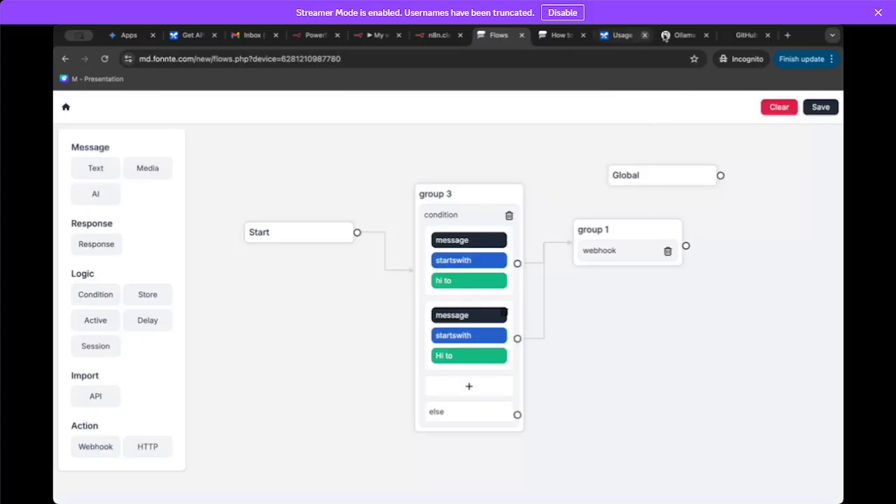
{"action": "left_click", "coordinate": [747, 35]}
{"action": "scroll", "coordinate": [371, 346], "scroll_direction": "up", "scroll_amount": 3}
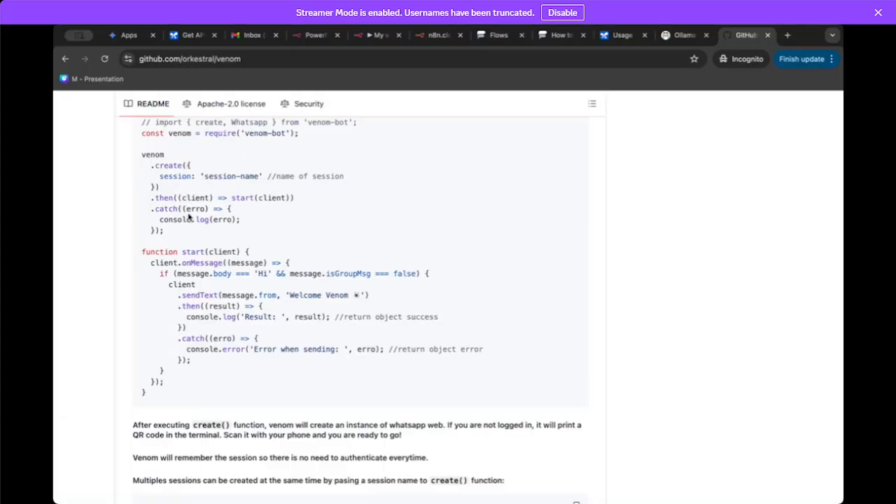
Step: View the n8n 'My workflow' tab, then return to the venom README's 'Welcome Venom' onMessage example
{"action": "left_click", "coordinate": [365, 35]}
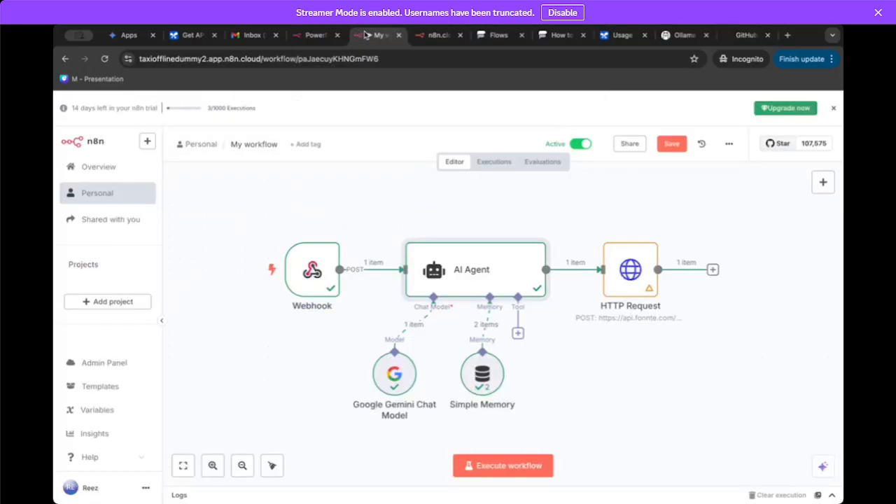
{"action": "left_click", "coordinate": [735, 38]}
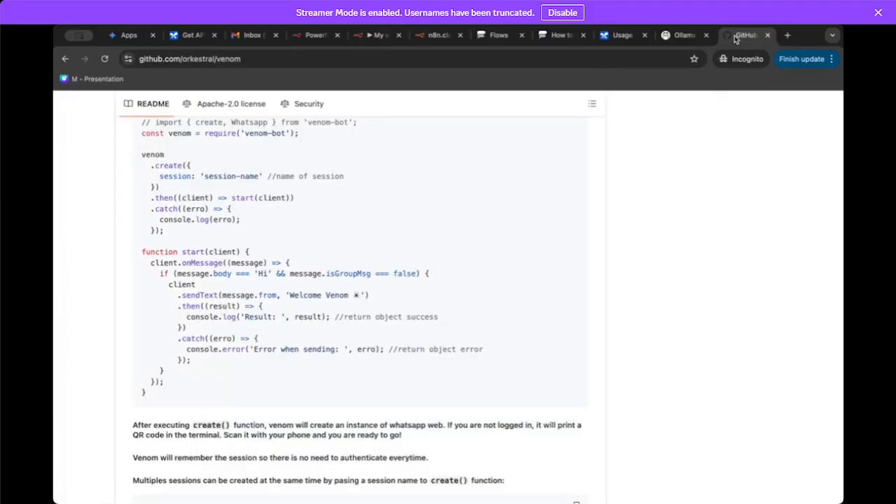
{"action": "left_click", "coordinate": [644, 218]}
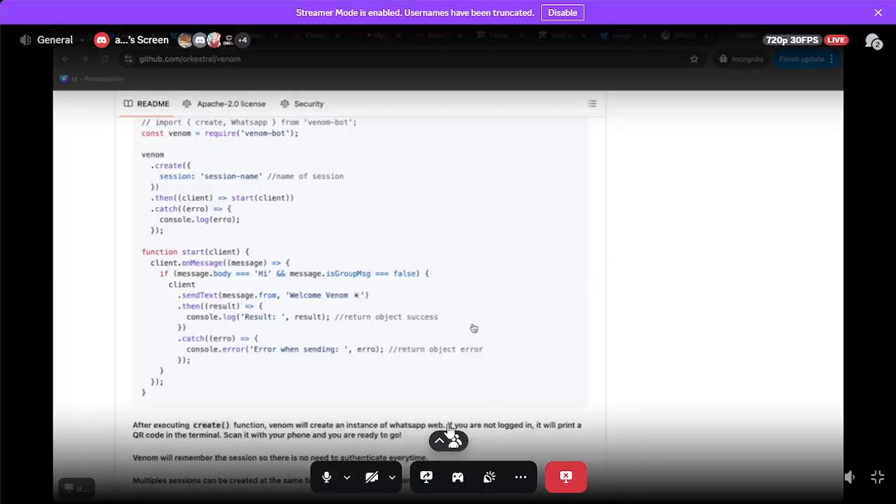
{"action": "left_click", "coordinate": [455, 441]}
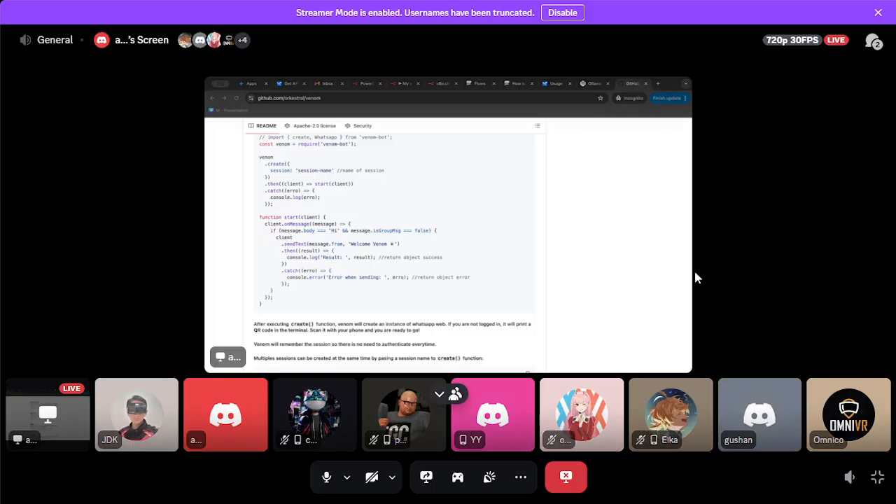
{"action": "left_click", "coordinate": [440, 401]}
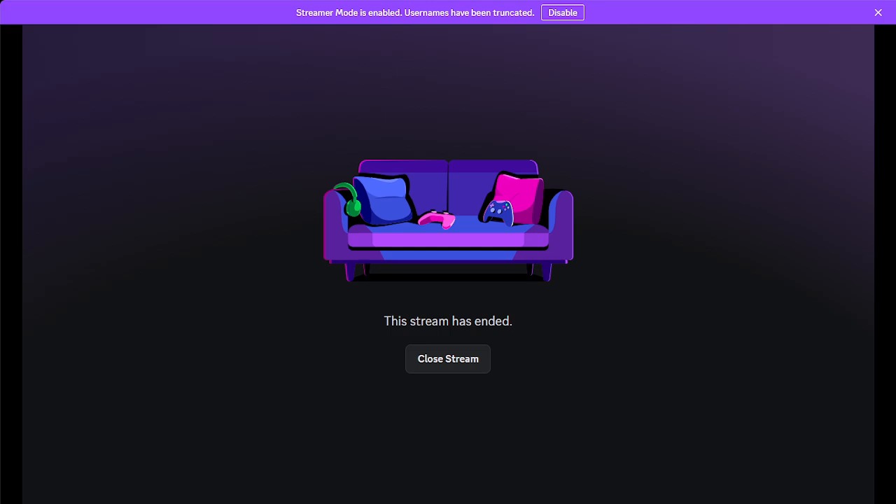
Step: Show the General channel chat beside the ended stream and read its latest n8n case-studies message
{"action": "mouse_move", "coordinate": [626, 353]}
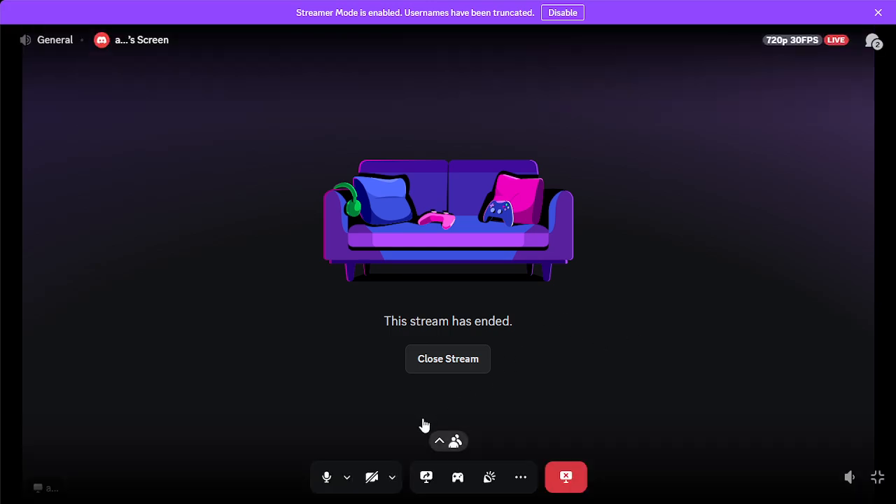
{"action": "left_click", "coordinate": [872, 46]}
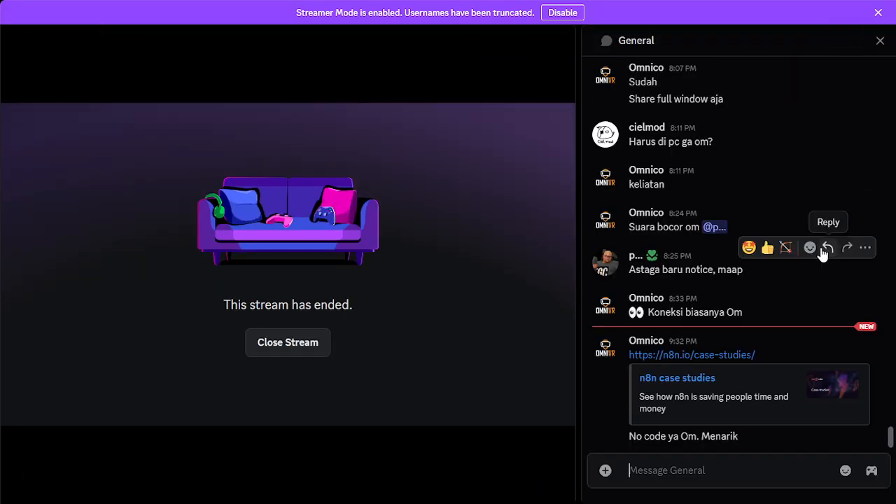
{"action": "mouse_move", "coordinate": [791, 292]}
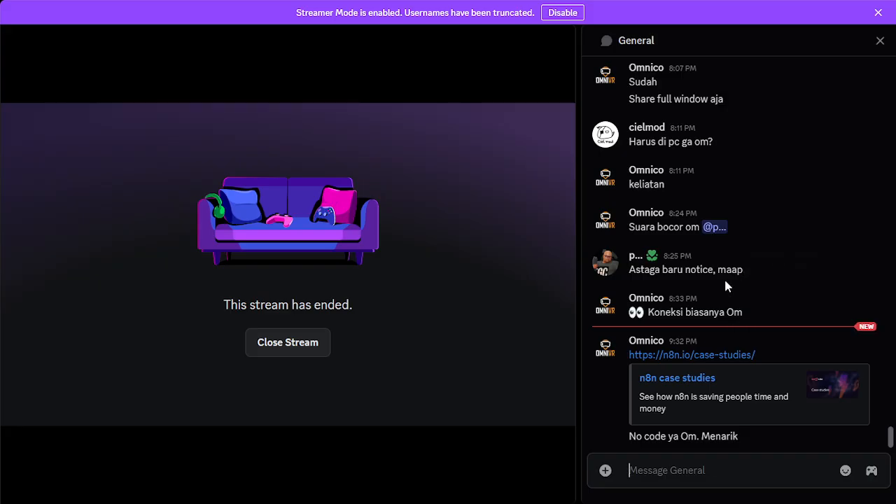
{"action": "mouse_move", "coordinate": [727, 280]}
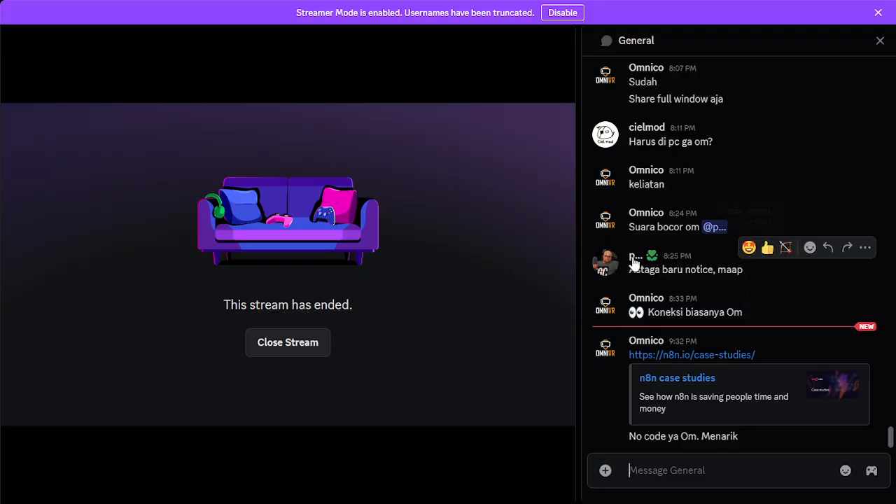
{"action": "mouse_move", "coordinate": [464, 332]}
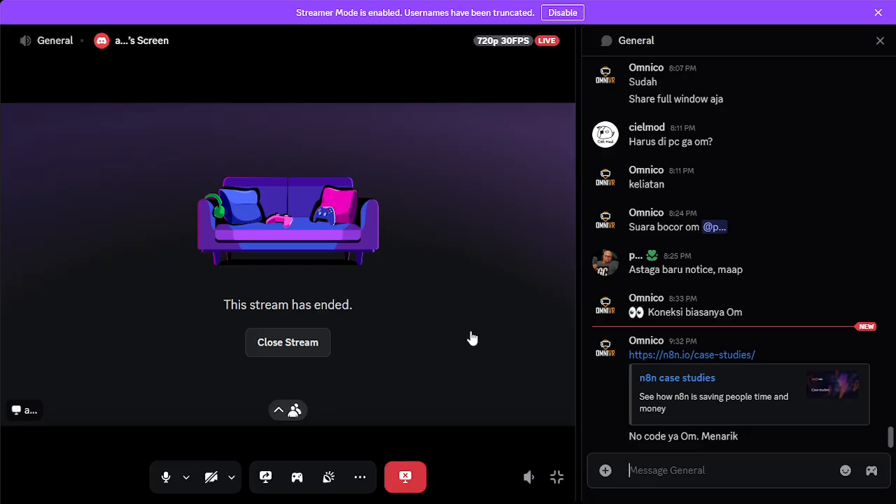
{"action": "mouse_move", "coordinate": [464, 361]}
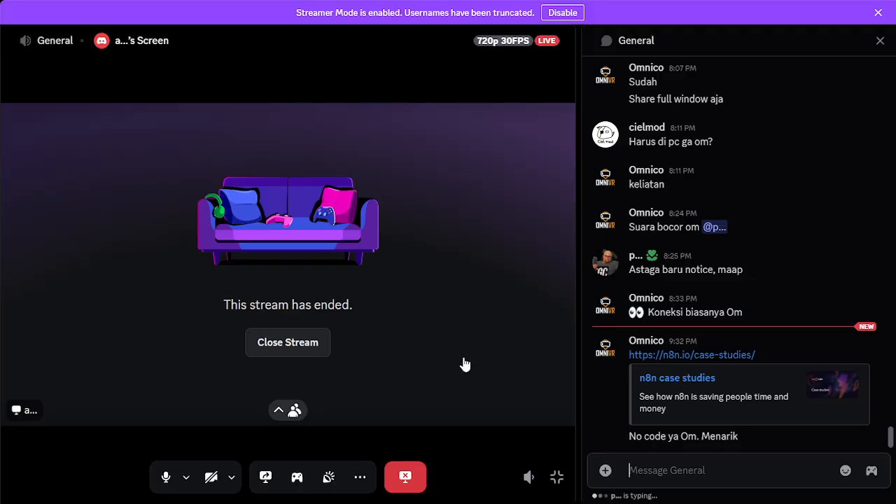